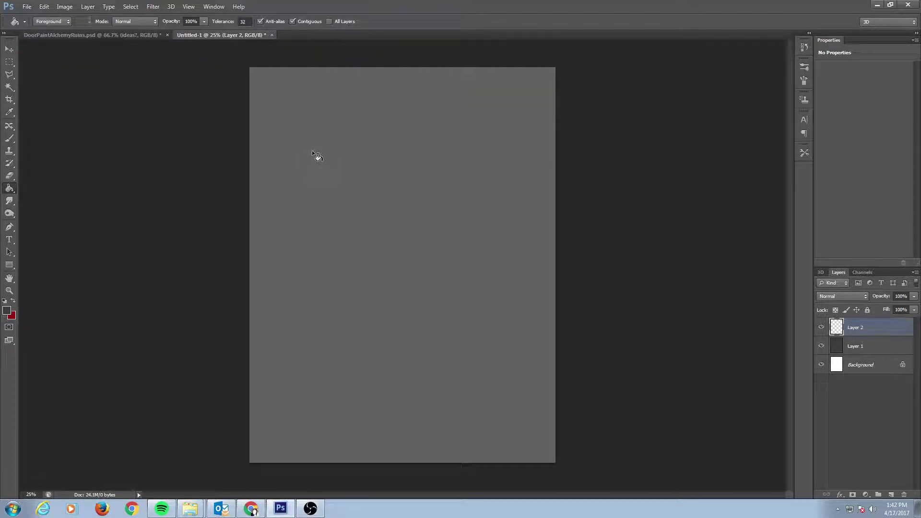
Outline a jagged selection near the canvas's upper-left corner with the Polygonal Lasso tool.
key(b)
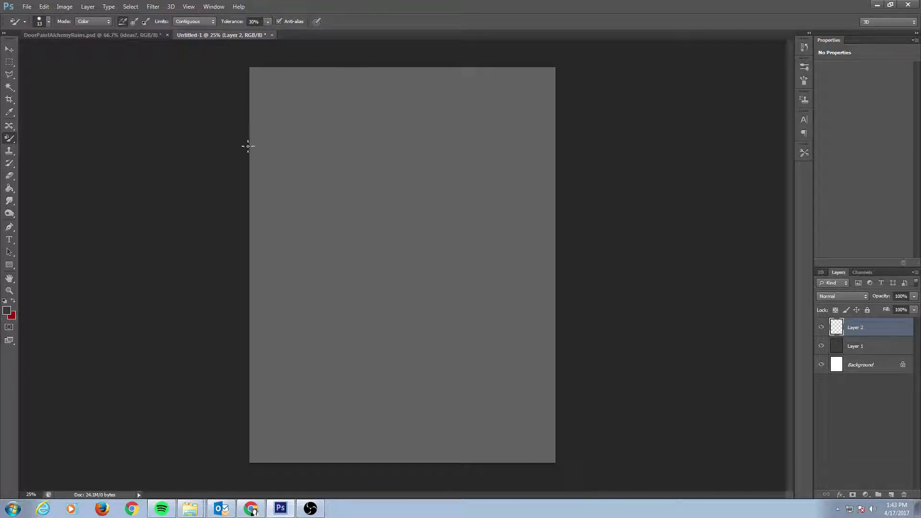
key(ctrl+plus)
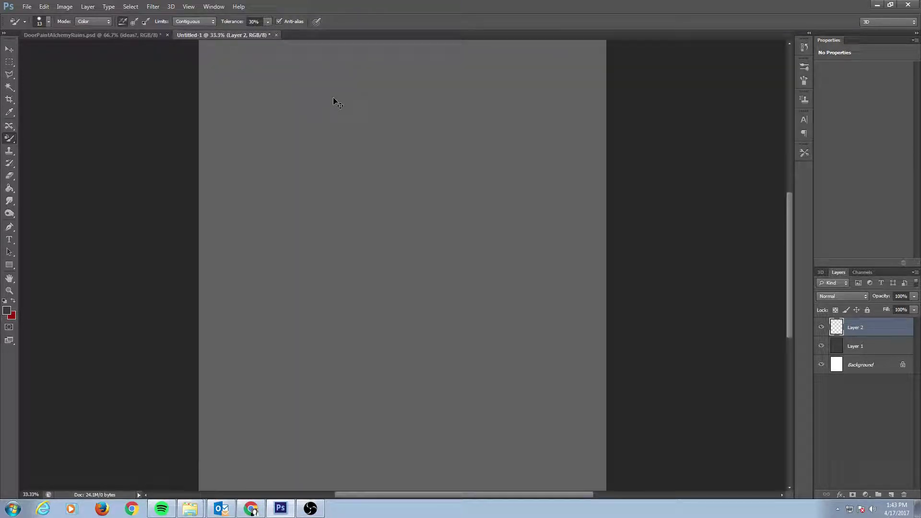
drag(334, 97, 341, 226)
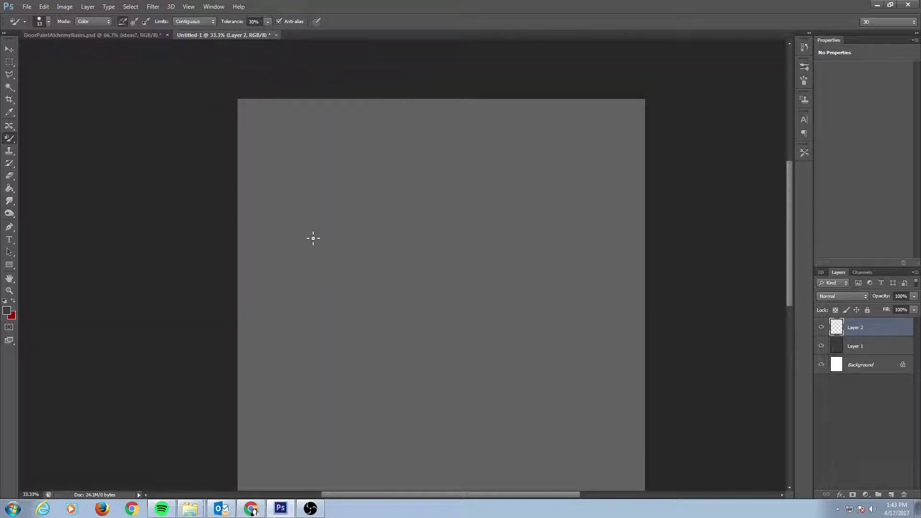
key(ctrl+plus)
mouse_move(214, 81)
mouse_down()
mouse_move(241, 156)
mouse_move(219, 152)
mouse_up()
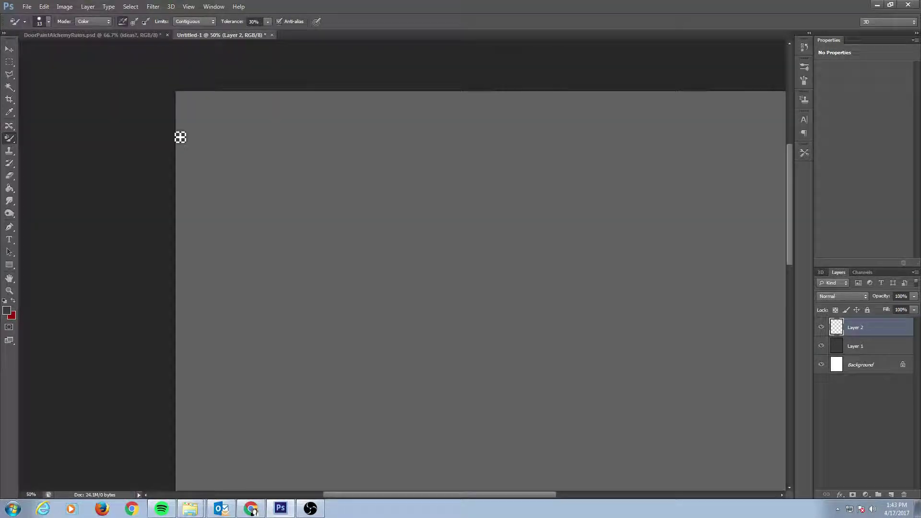
click(9, 74)
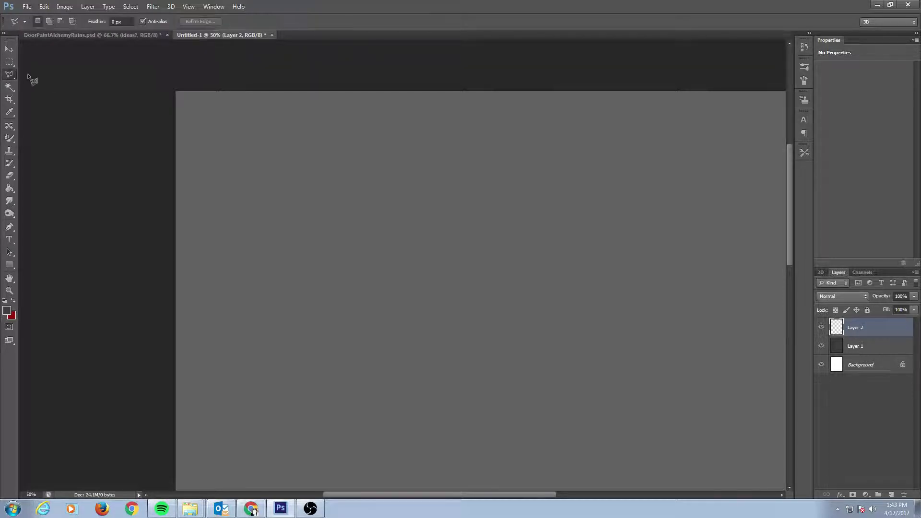
click(274, 119)
click(275, 117)
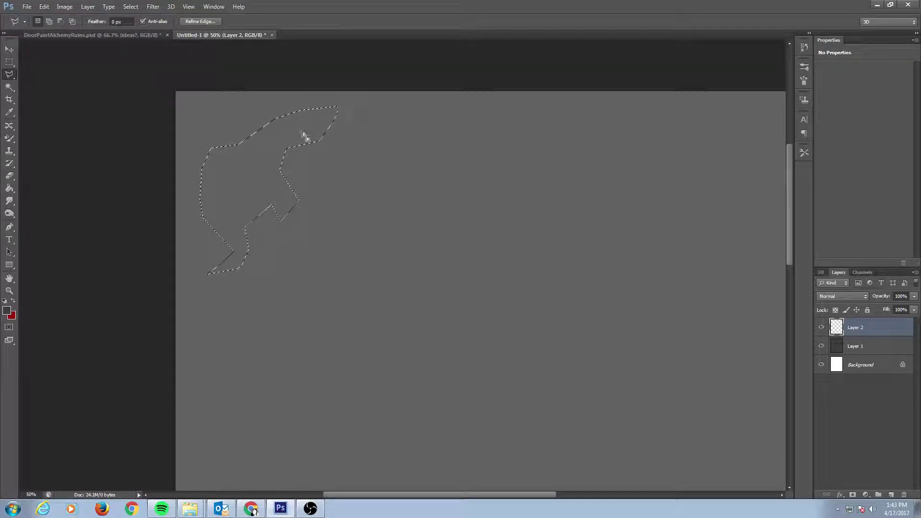
Replace the polygonal selection with a small lightning-bolt shape outlined freehand with the Lasso tool.
right_click(10, 80)
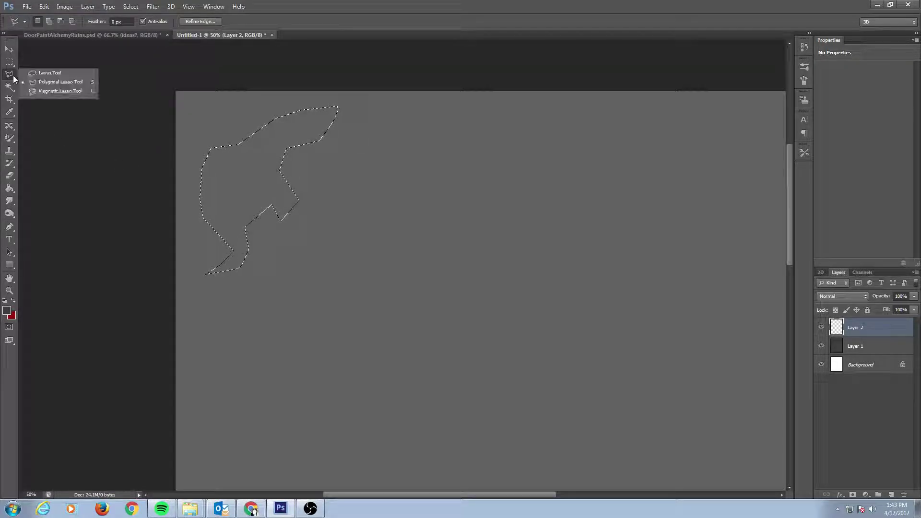
click(45, 75)
key(ctrl+d)
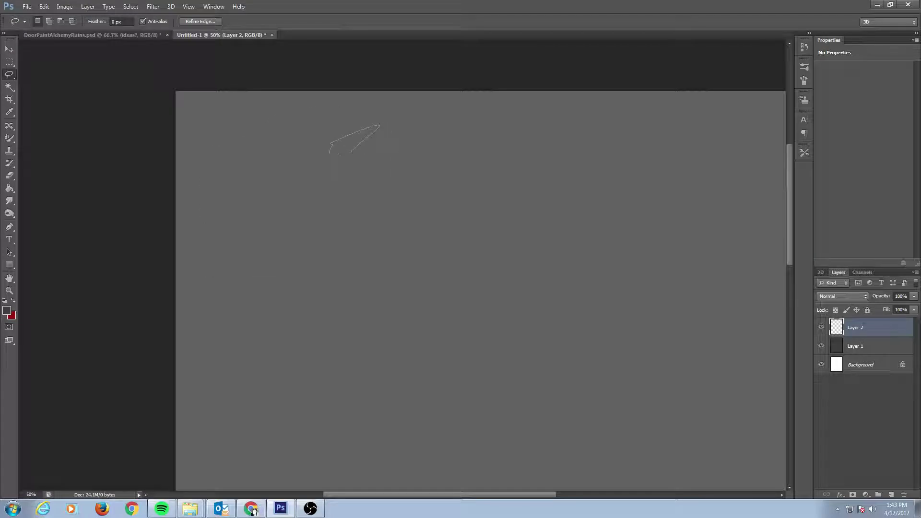
drag(349, 153, 357, 162)
drag(13, 78, 40, 76)
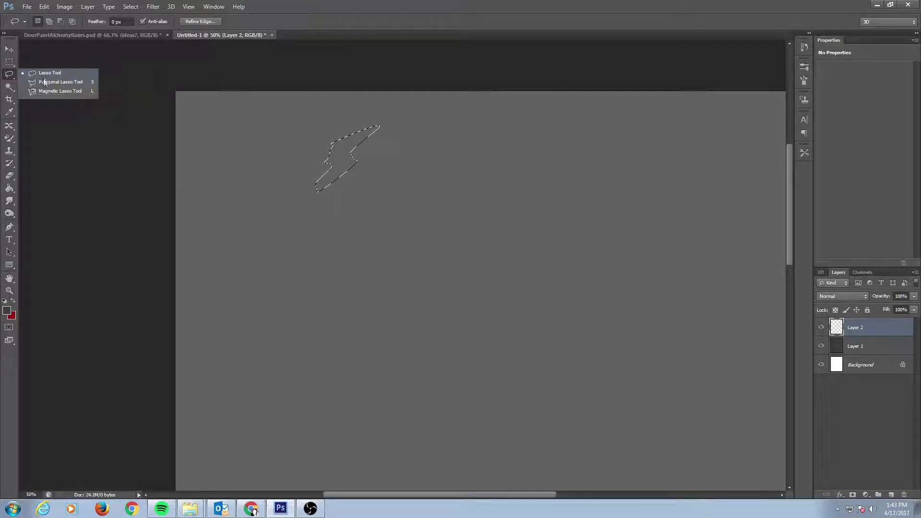
click(44, 77)
Add a larger jagged freehand shape to the selection, on the left side of the lightning-bolt shape.
key(shift)
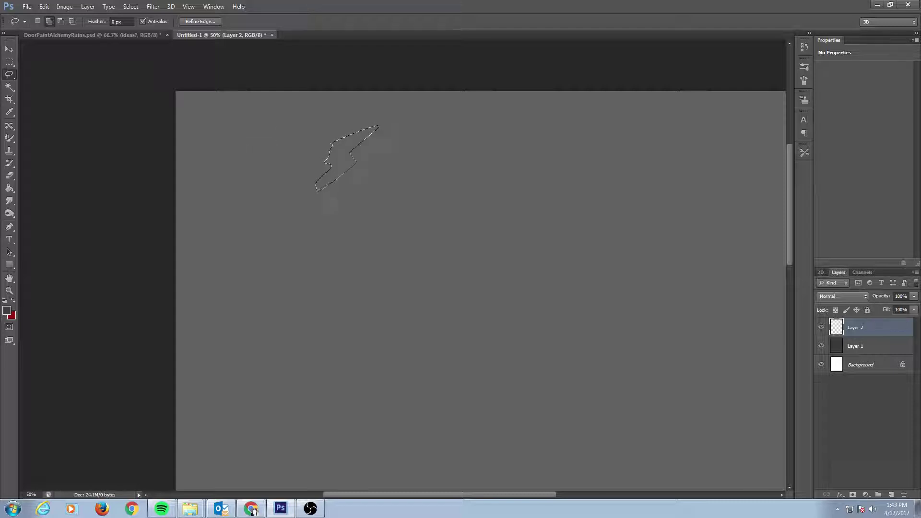
key(shift)
click(290, 133)
key(ctrl+z)
key(shift)
mouse_move(246, 127)
mouse_down()
mouse_move(222, 147)
mouse_move(238, 160)
mouse_move(226, 199)
mouse_up()
drag(321, 129, 284, 135)
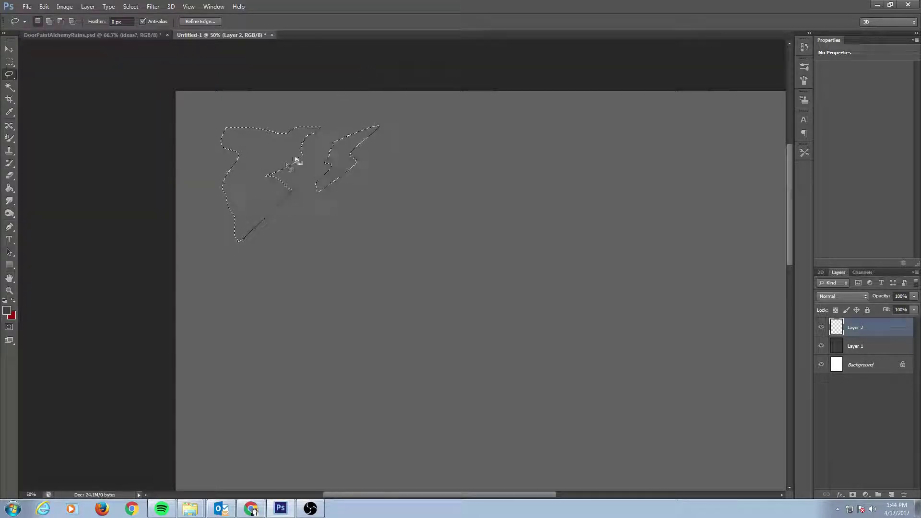
Add a jagged straight-edged shape below the existing ones to the selection with the Polygonal Lasso tool.
click(10, 75)
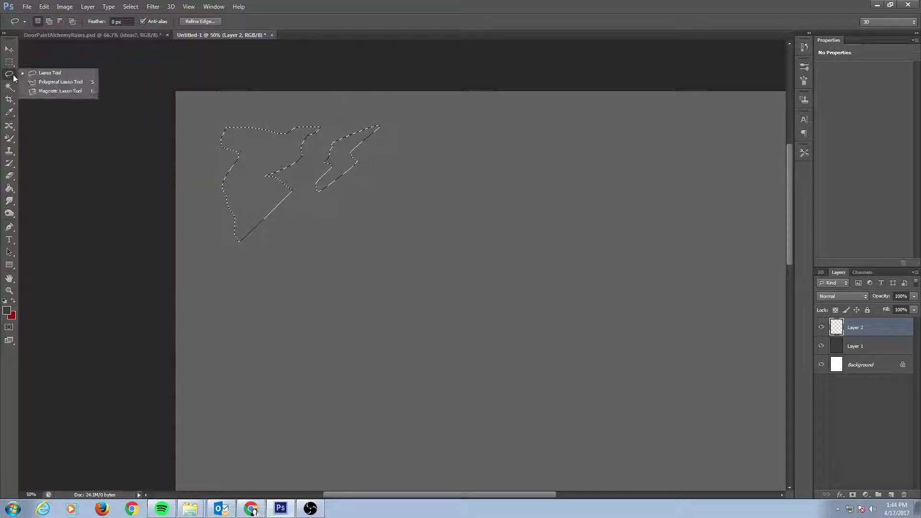
click(43, 83)
shift+click(318, 213)
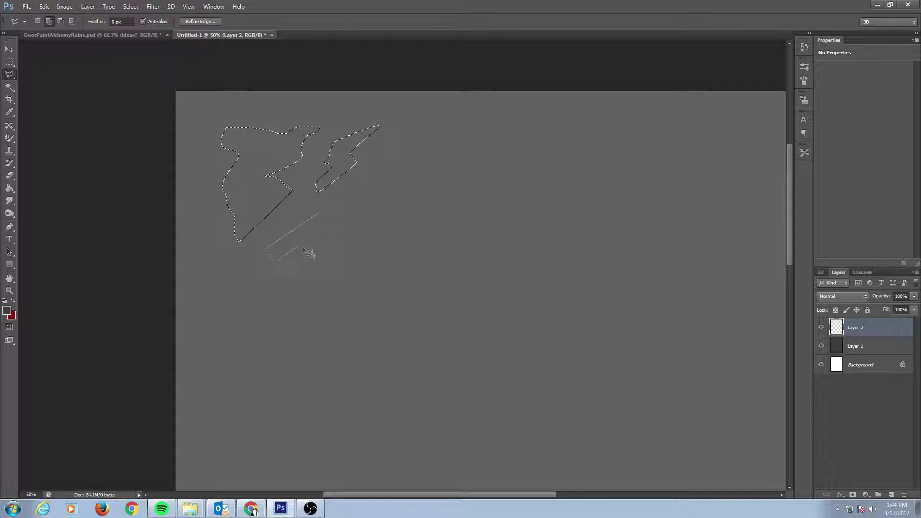
click(282, 269)
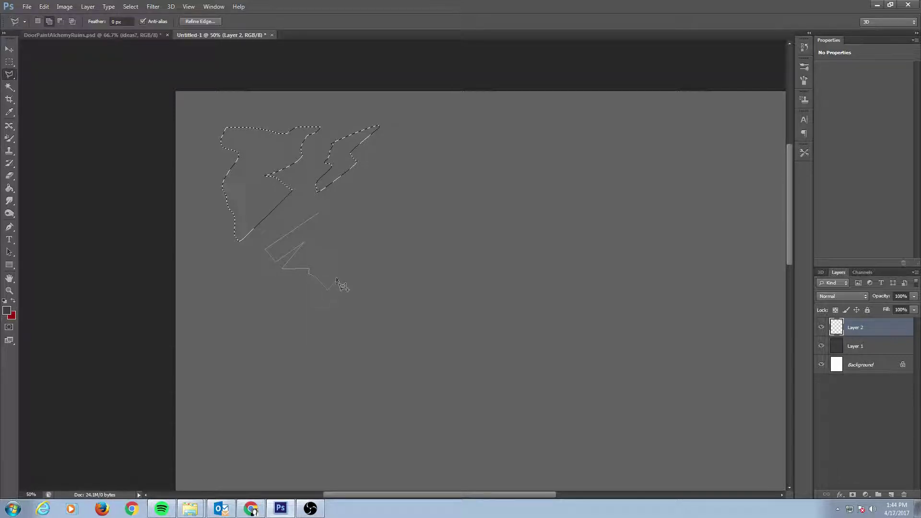
click(318, 212)
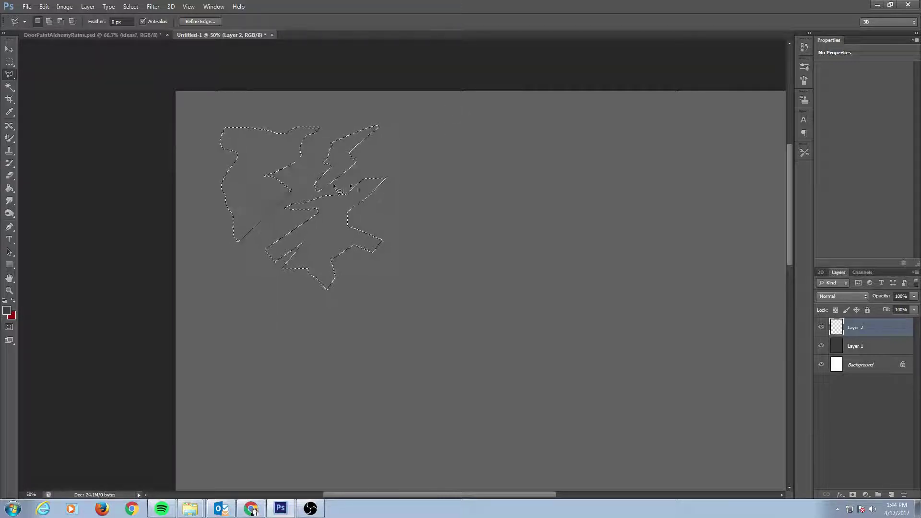
Add a thin diagonal sliver between the two larger shapes to the selection with the freehand Lasso tool.
click(9, 74)
click(45, 75)
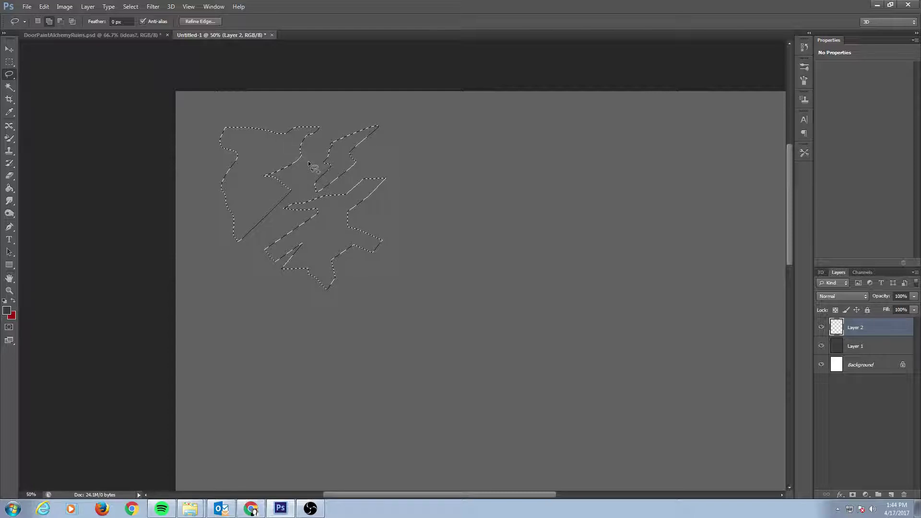
mouse_move(310, 162)
mouse_down()
mouse_move(294, 173)
mouse_move(301, 186)
mouse_move(293, 180)
mouse_move(322, 167)
mouse_move(311, 164)
mouse_up()
key(ctrl+z)
key(ctrl+z)
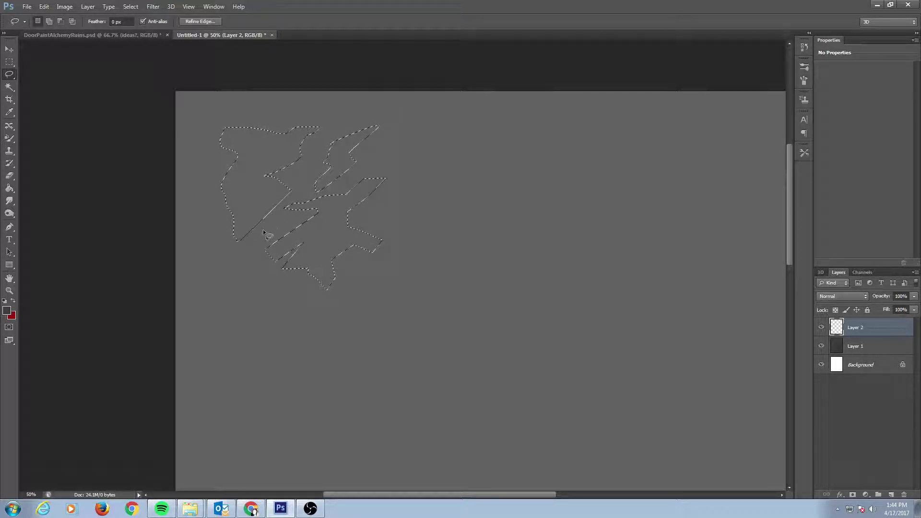
drag(266, 230, 219, 272)
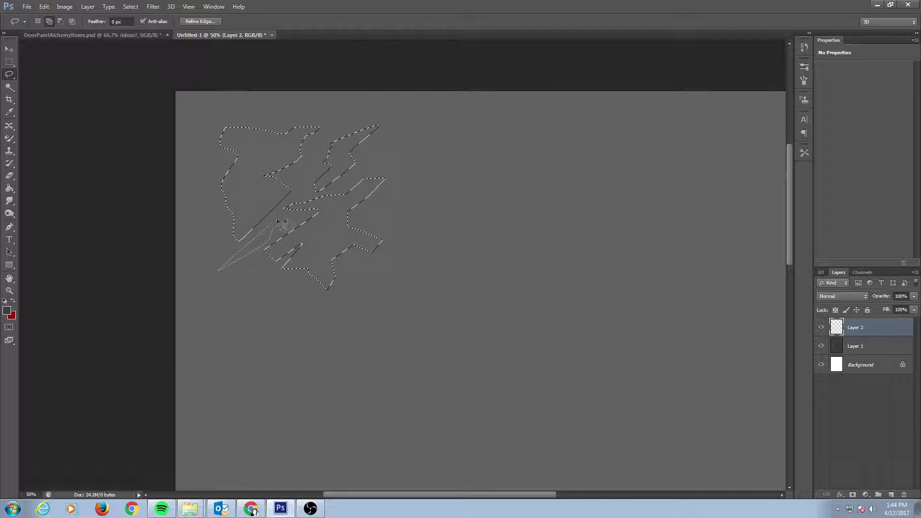
drag(277, 224, 285, 220)
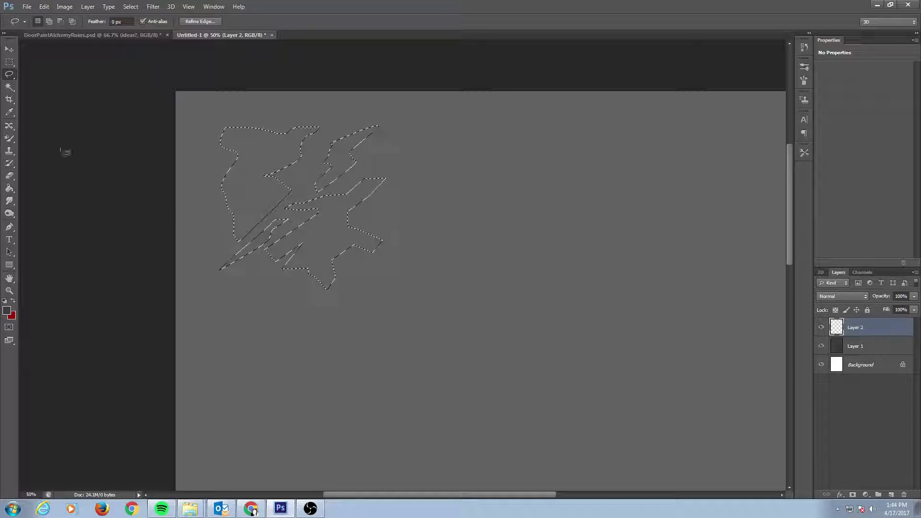
Try filling the selected shapes with the rust-brown foreground colour #803a0c, and undo the fill.
key(i)
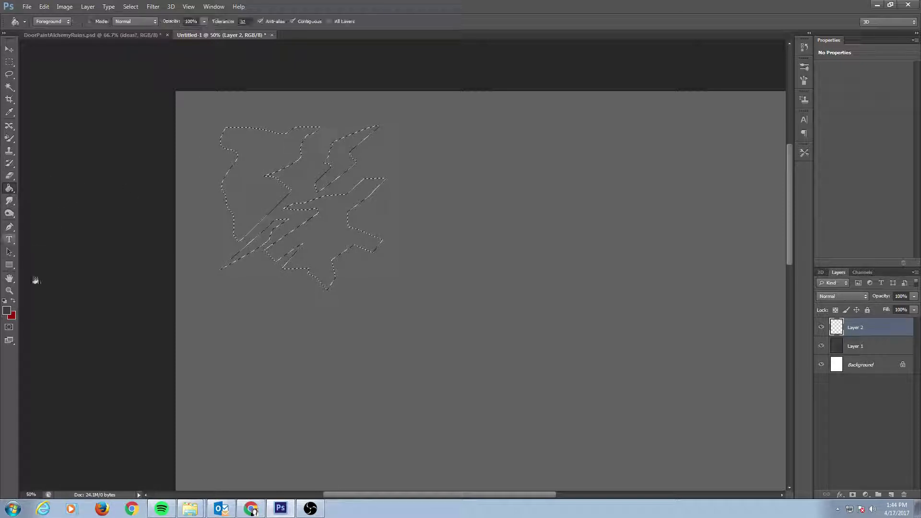
click(7, 310)
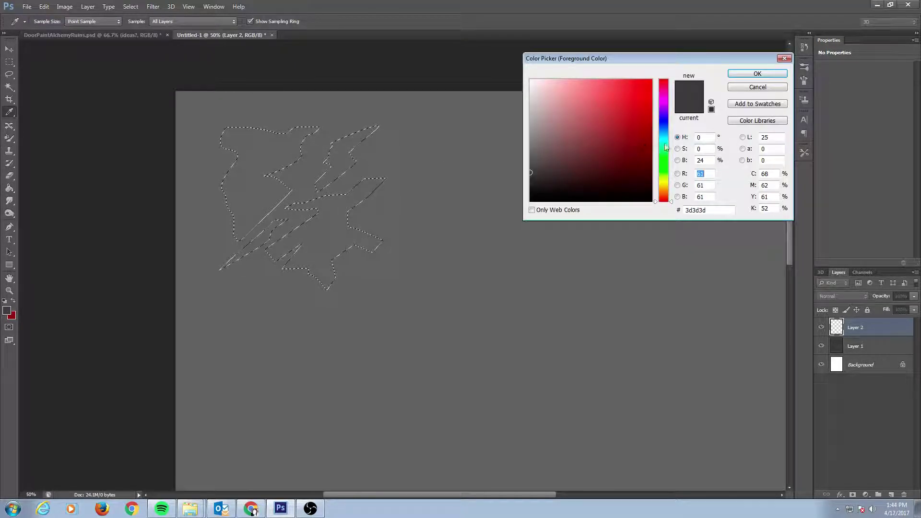
click(662, 98)
drag(666, 91, 674, 199)
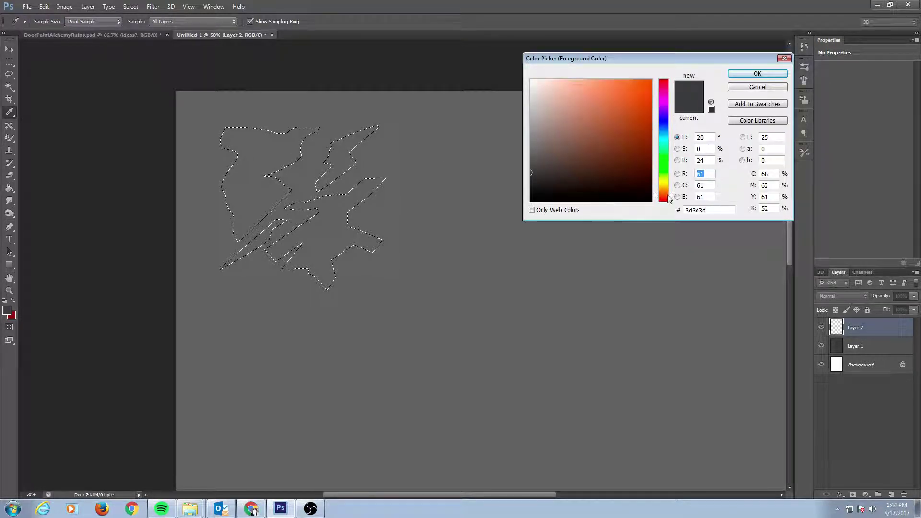
mouse_move(623, 144)
mouse_down()
mouse_move(578, 138)
mouse_move(589, 145)
mouse_up()
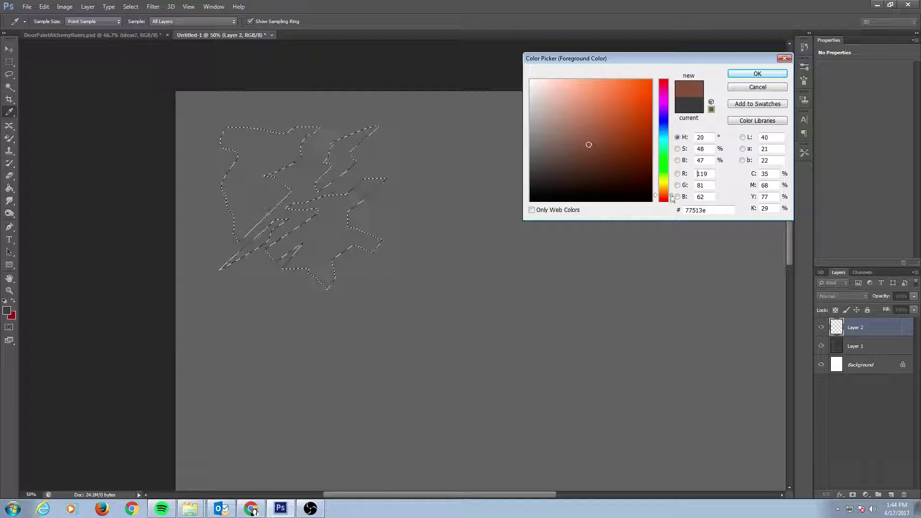
mouse_move(672, 199)
mouse_down()
mouse_move(627, 139)
mouse_move(640, 128)
mouse_move(625, 125)
mouse_move(634, 141)
mouse_up()
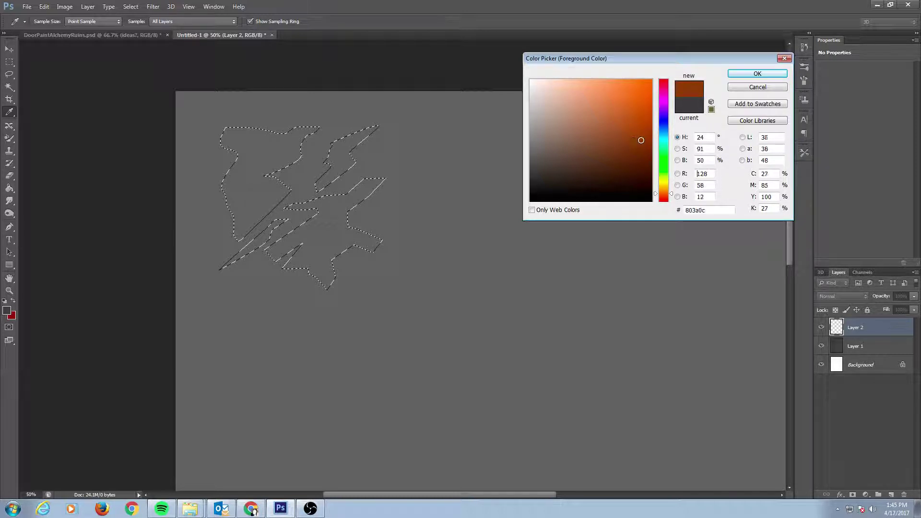
click(757, 73)
key(g)
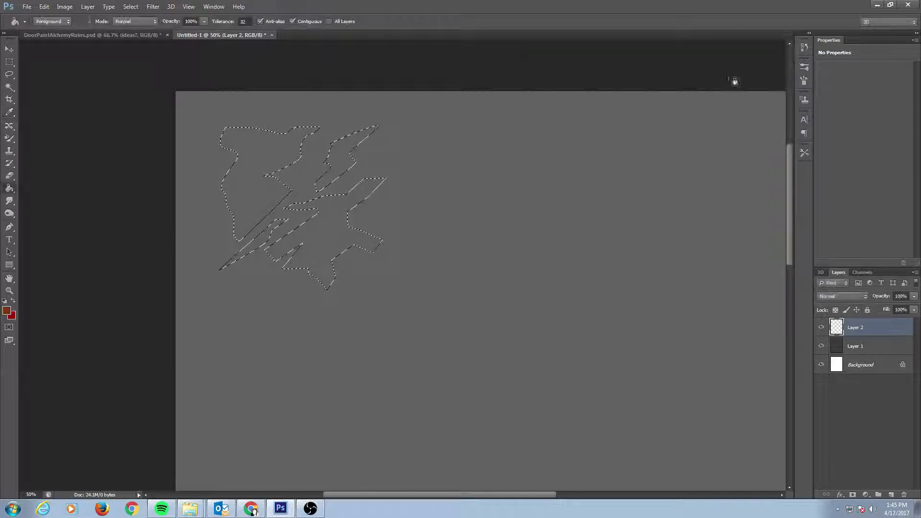
click(283, 213)
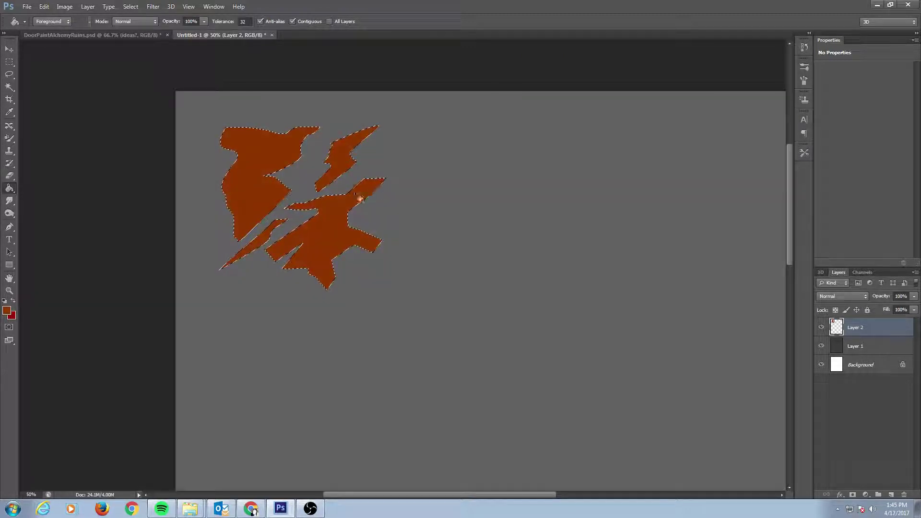
key(ctrl+z)
Set the foreground colour to dark brown #49250d and fill the selected shapes with it on Layer 2.
click(7, 311)
drag(636, 155, 631, 166)
click(757, 74)
click(246, 191)
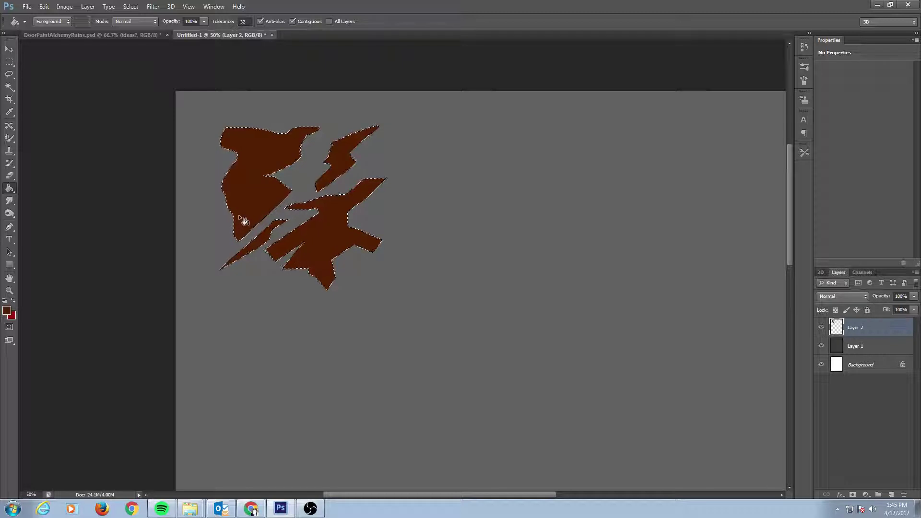
Switch to the Brush tool and choose the M@_Rock_Brush_Photo_05 brush preset.
key(b)
key(F5)
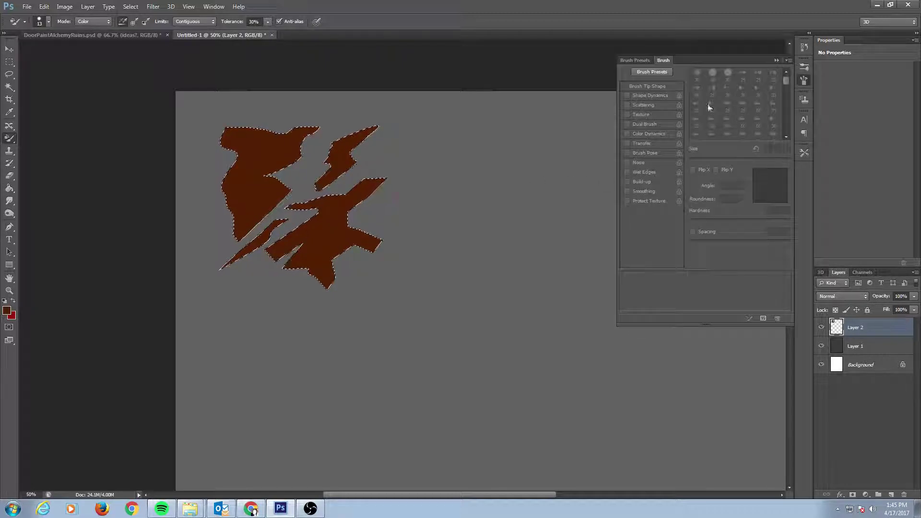
click(652, 71)
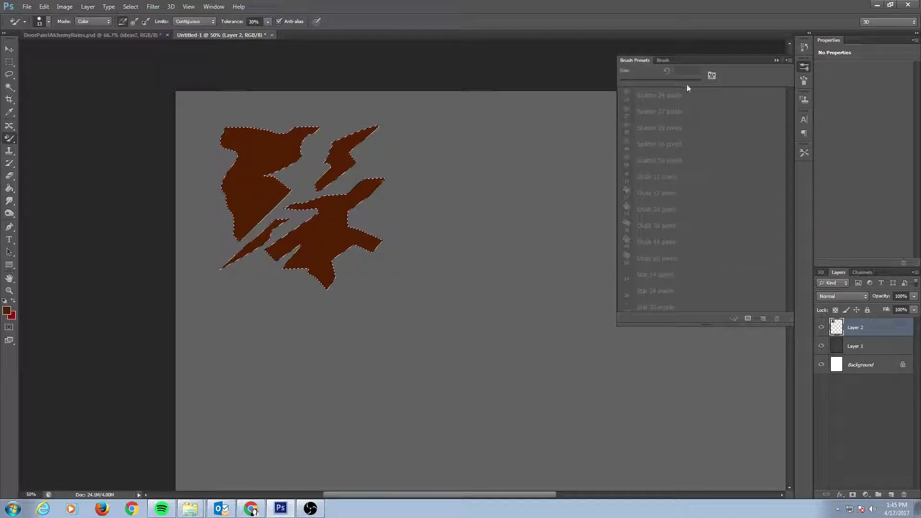
key(shift+b)
key(shift+b)
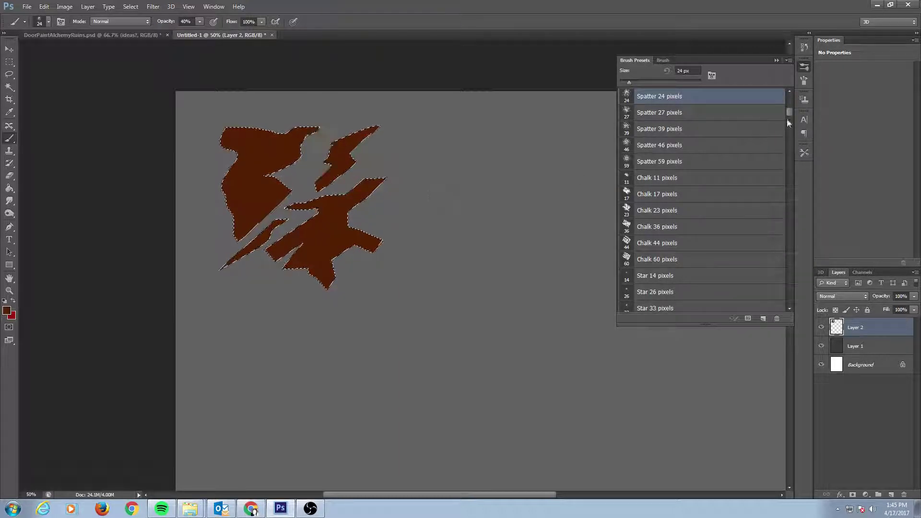
mouse_move(790, 112)
mouse_down()
mouse_move(800, 227)
mouse_move(794, 223)
mouse_up()
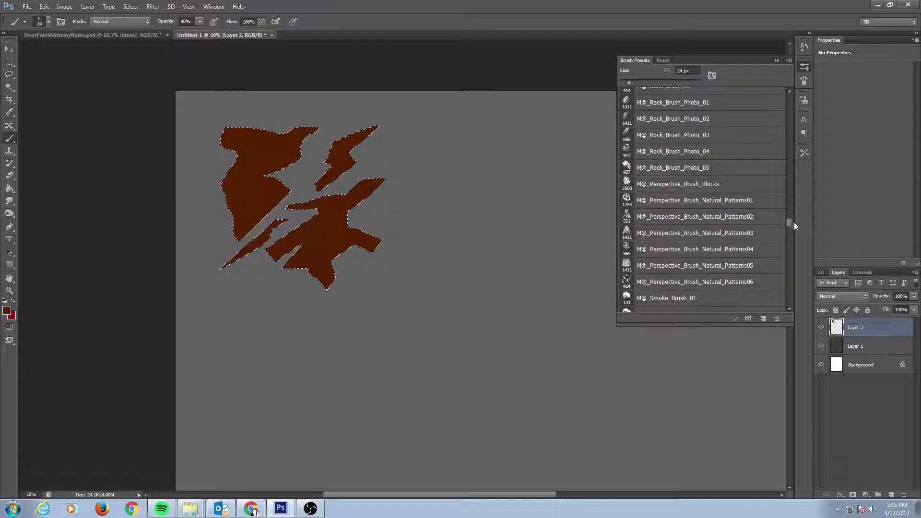
click(655, 184)
click(672, 168)
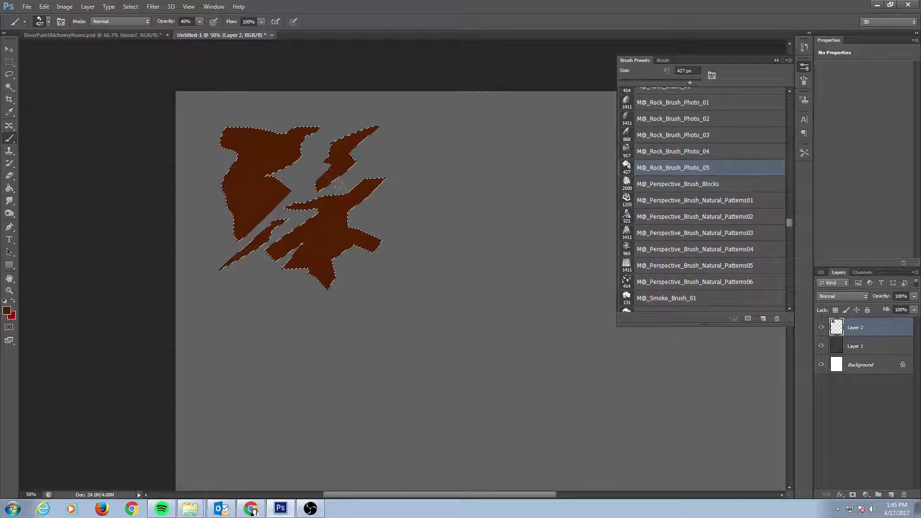
key(i)
click(7, 309)
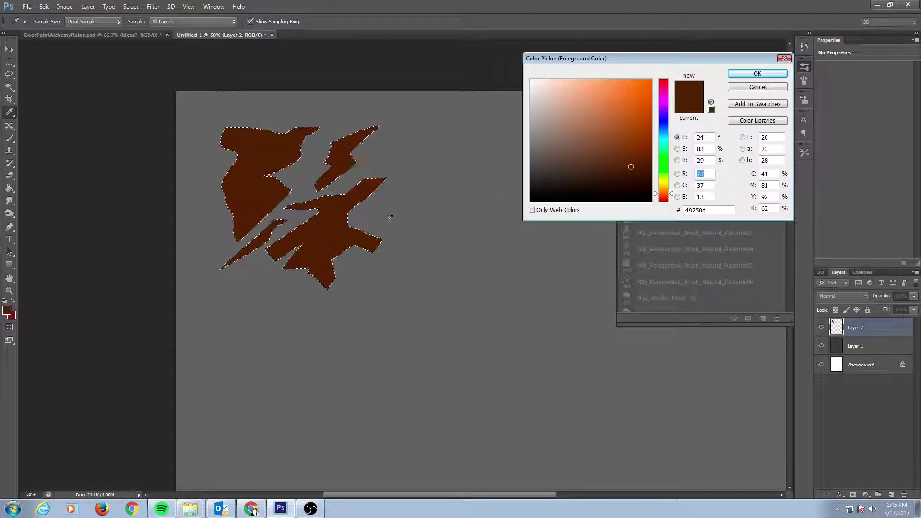
click(758, 87)
key(b)
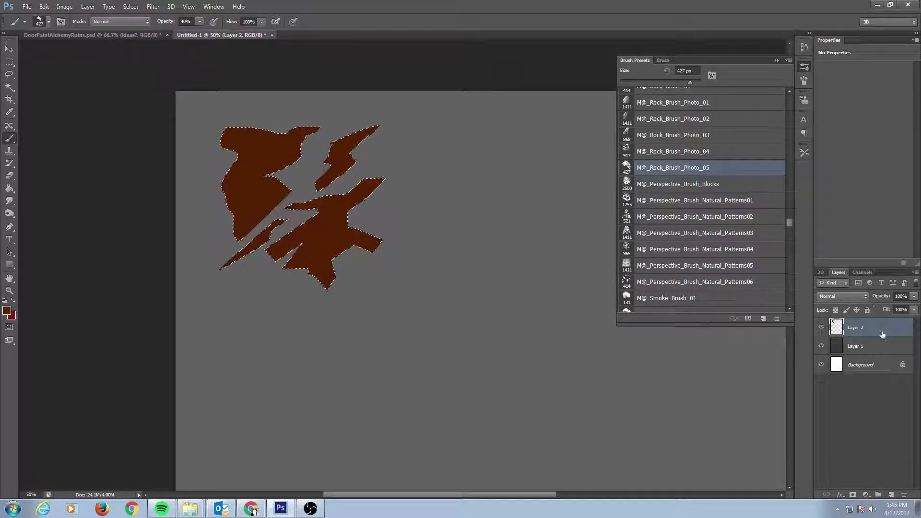
Add a new empty layer above Layer 2.
click(891, 494)
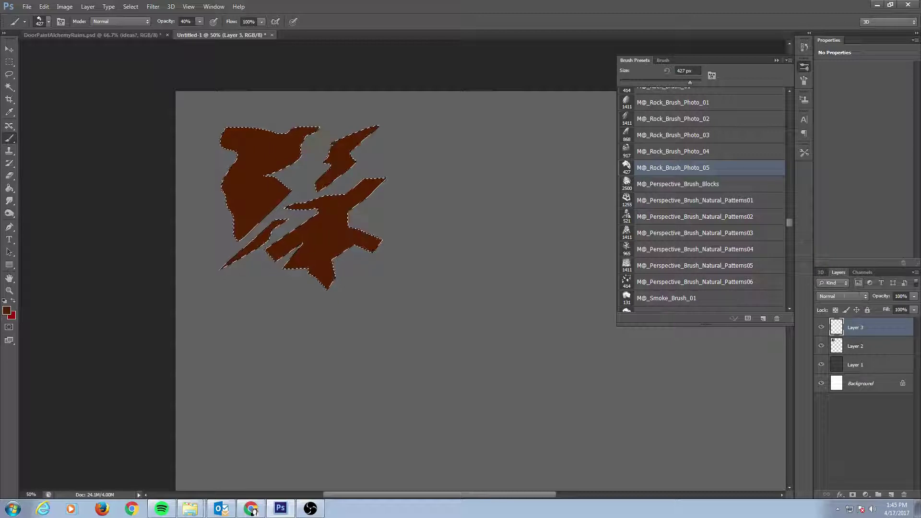
Set Layer 3's blend mode to Multiply and brush dark rock texture over the selected shapes.
click(144, 22)
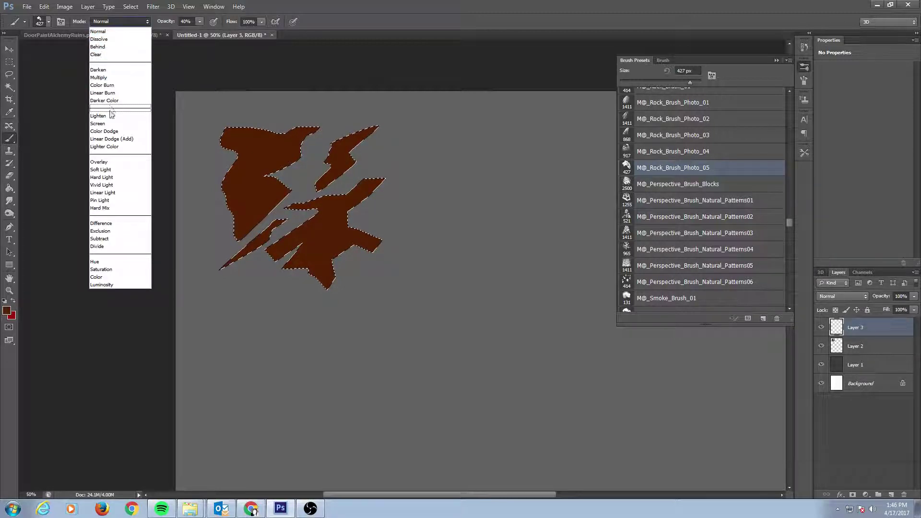
click(147, 23)
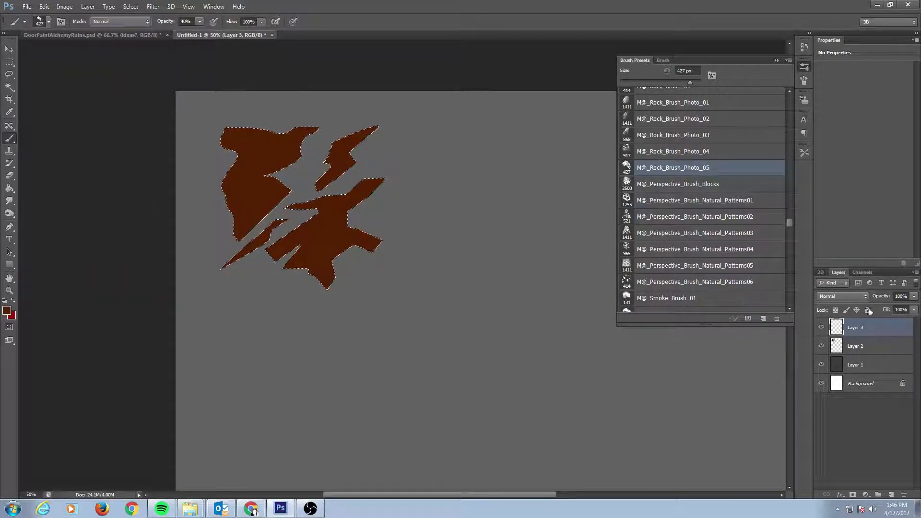
click(855, 297)
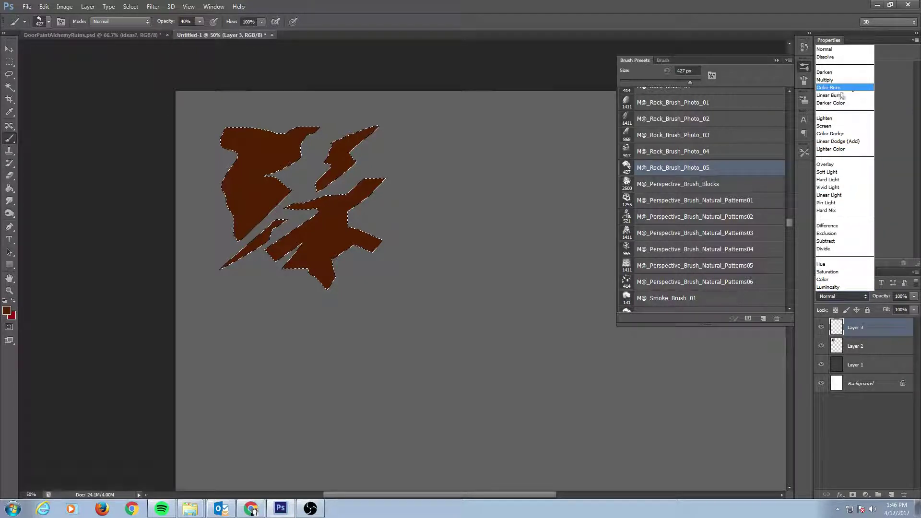
click(837, 80)
mouse_move(206, 178)
mouse_down()
mouse_move(324, 130)
mouse_move(272, 217)
mouse_move(331, 244)
mouse_move(336, 269)
mouse_up()
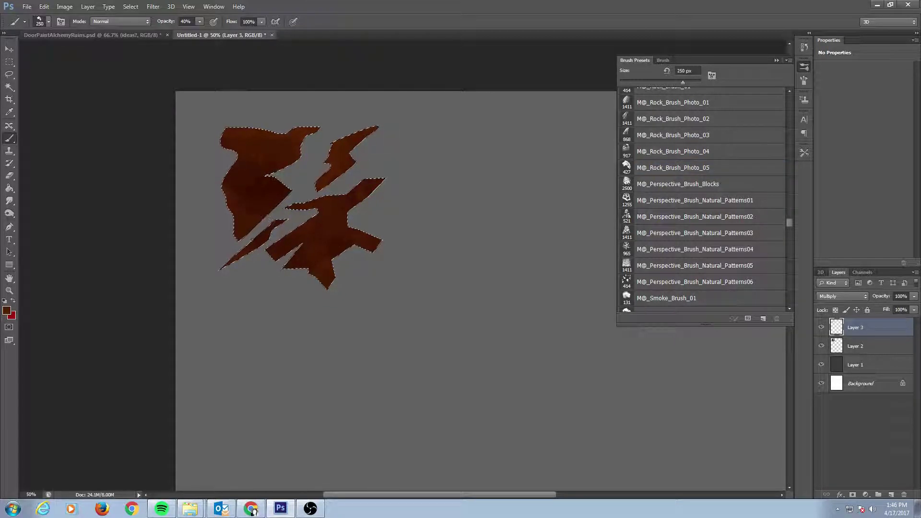
Enlarge the rock brush to 400 px and deepen the shadows on the lower shapes on Layer 3.
click(664, 60)
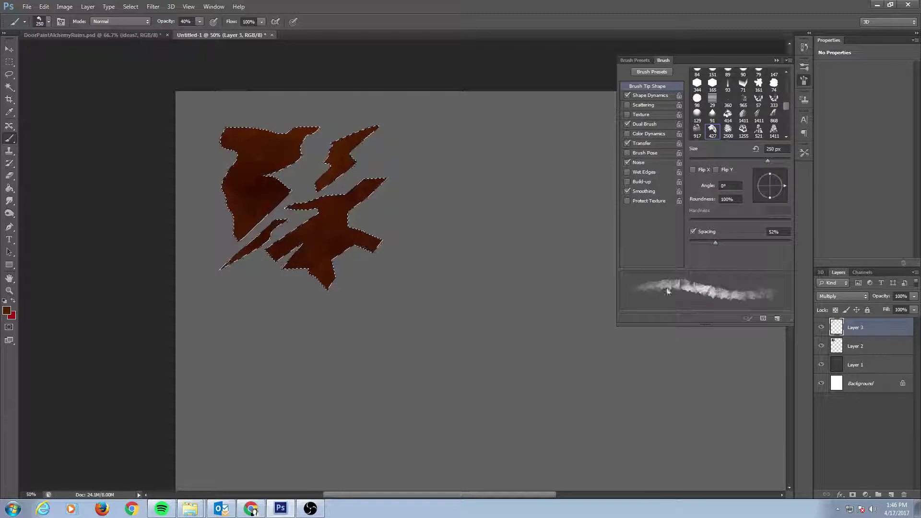
key(bracketleft)
key(bracketleft)
key(bracketright)
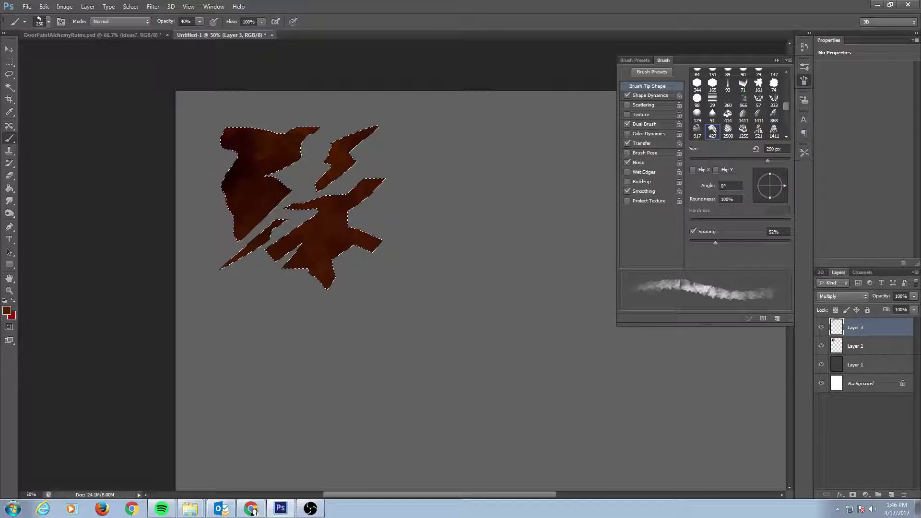
key(bracketright)
key(bracketright)
key(bracketright)
key(bracketright)
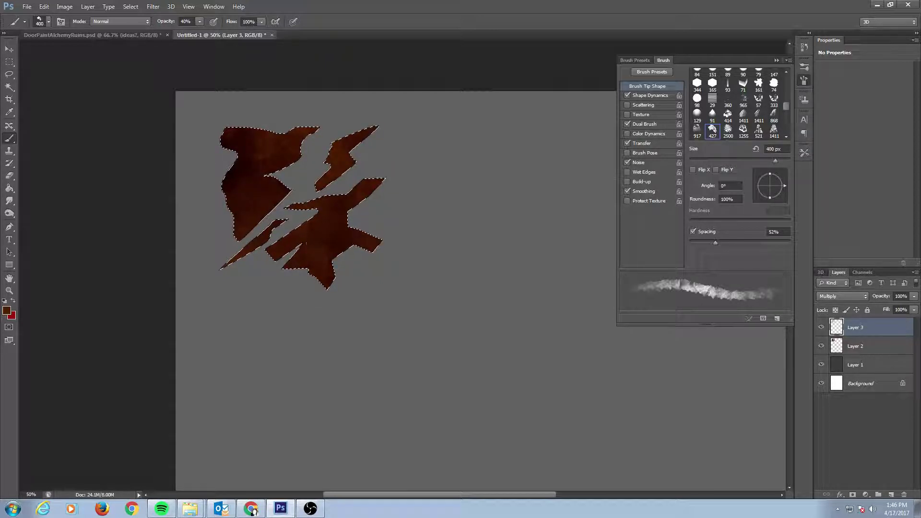
drag(307, 263, 338, 242)
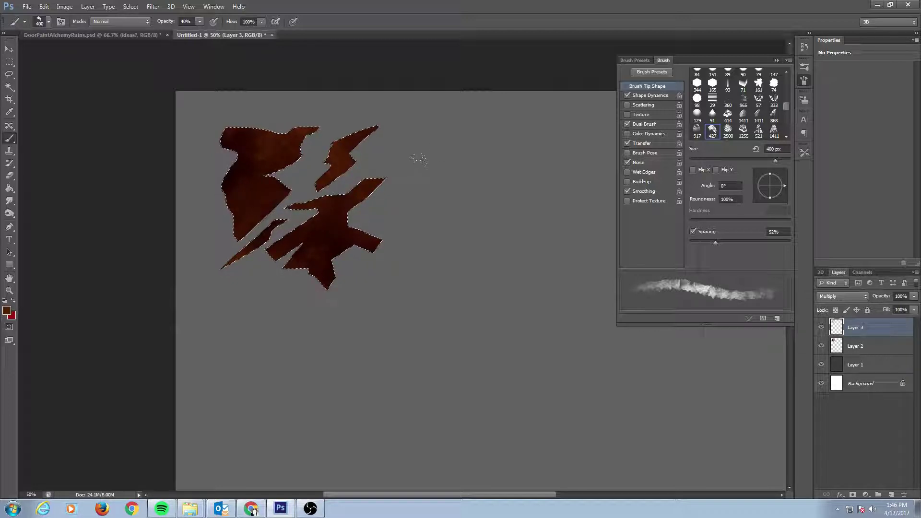
Add a new layer above Layer 3 and set its blend mode to Screen.
click(890, 493)
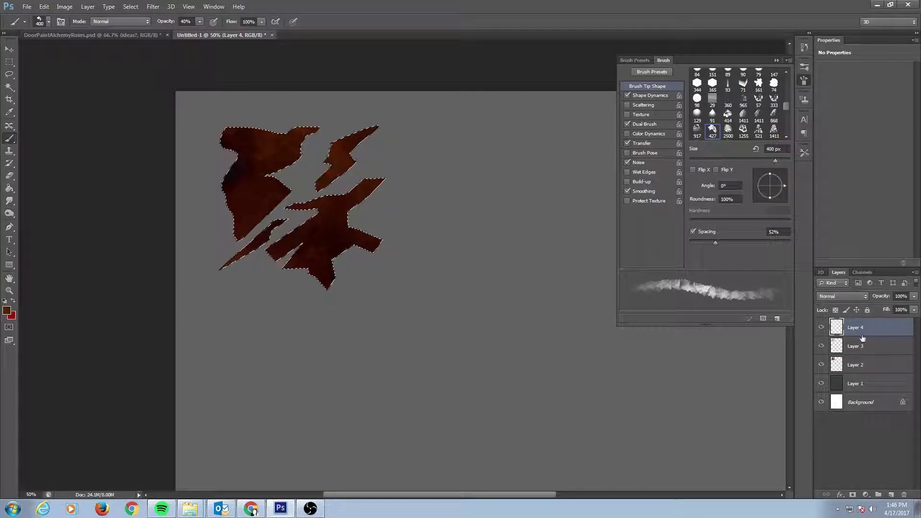
click(862, 297)
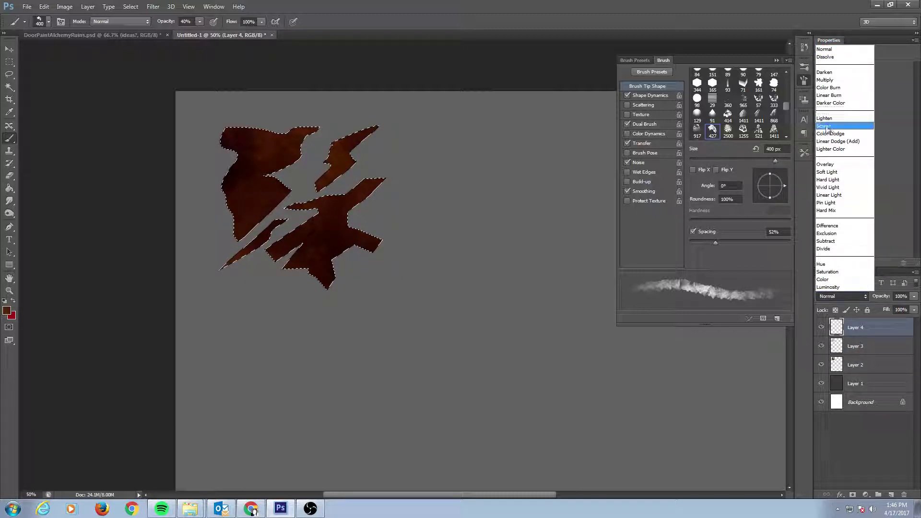
click(825, 128)
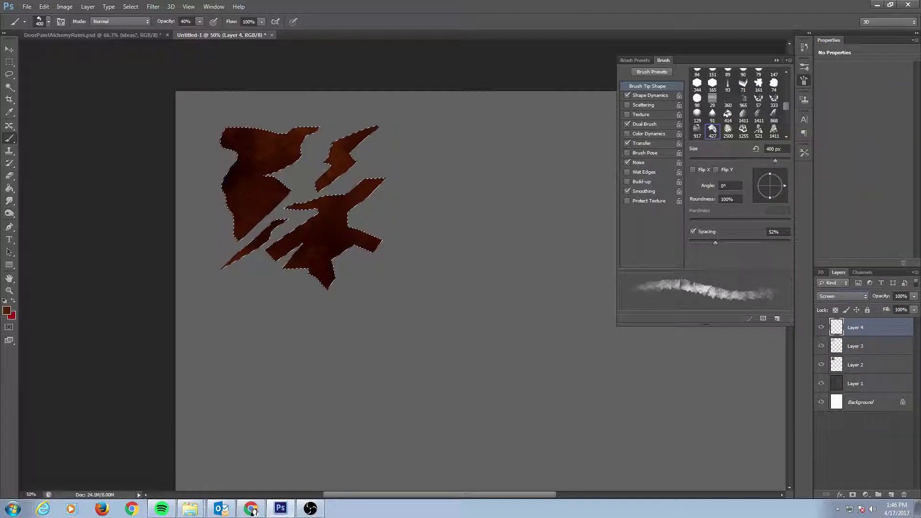
Set the foreground colour to golden brown #7b4d0a and return to the Brush tool.
click(7, 312)
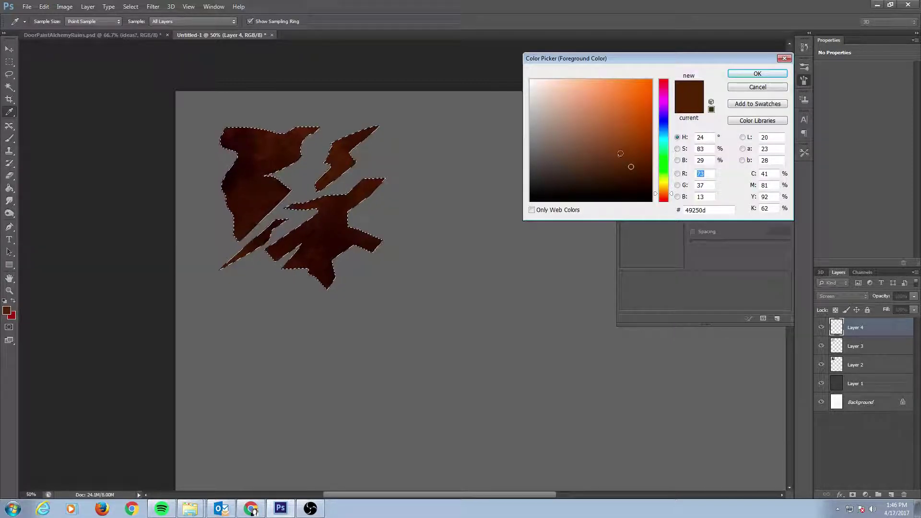
drag(673, 184, 670, 190)
drag(637, 154, 643, 144)
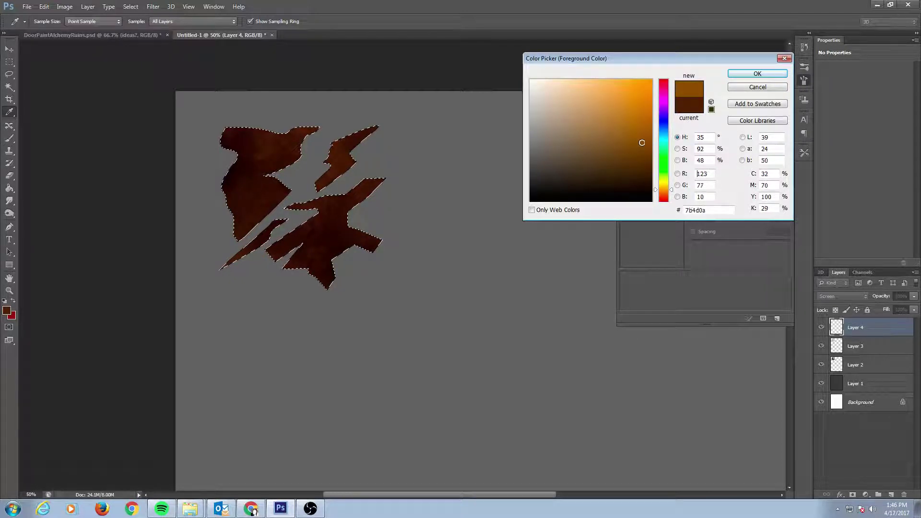
click(767, 76)
key(b)
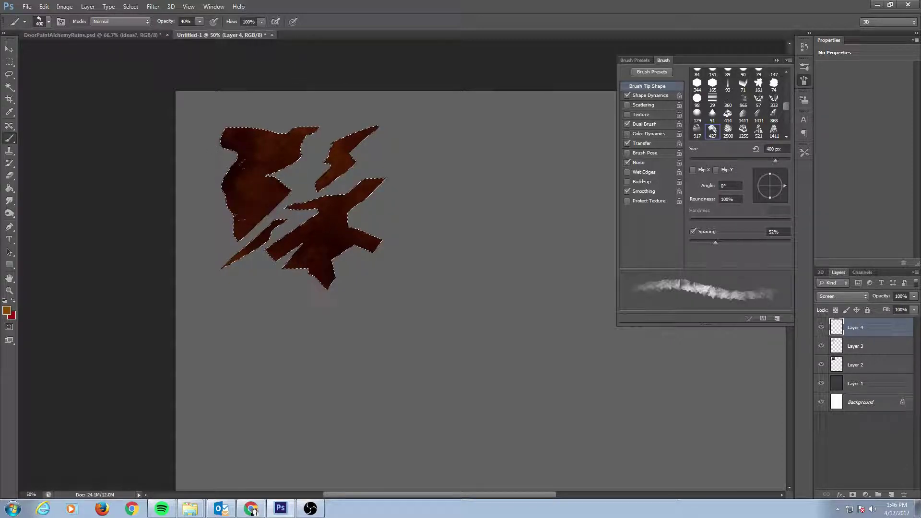
Brush golden-brown highlights over the shapes on Layer 4, reducing the rock brush to 200 px and 150 px.
key(bracketleft)
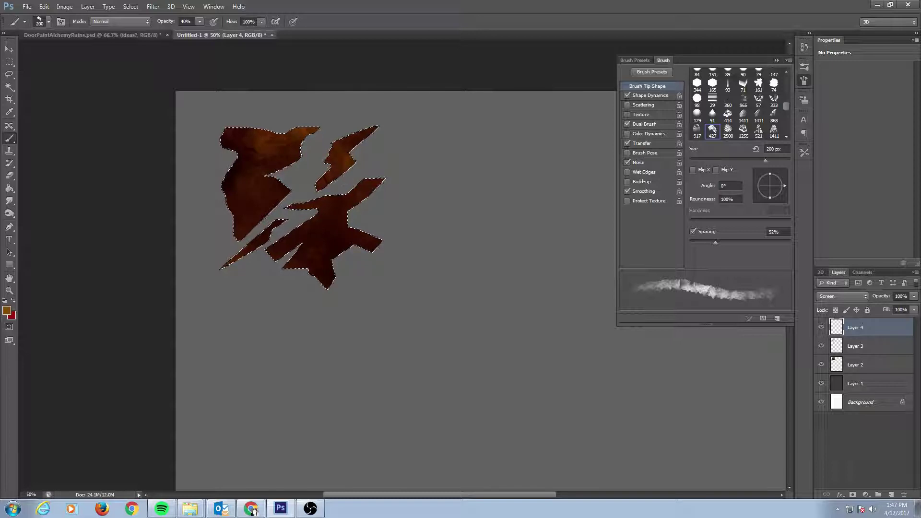
drag(318, 228, 314, 249)
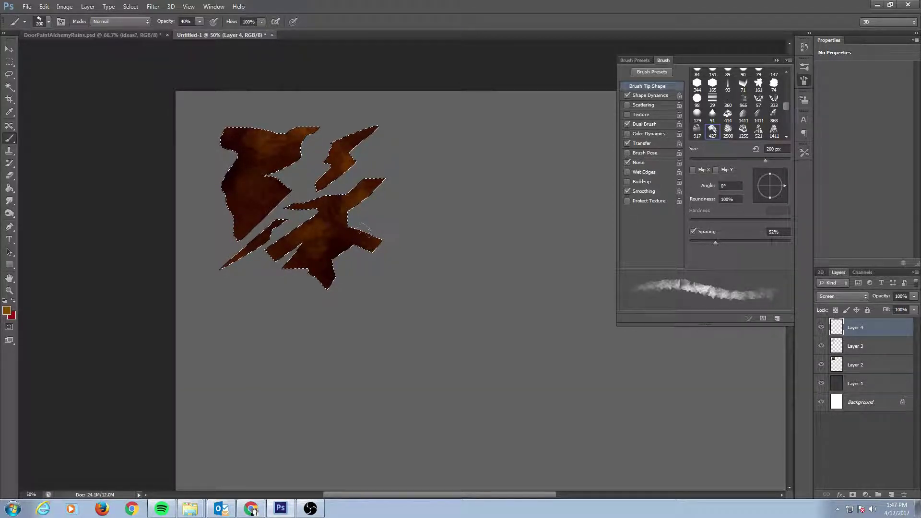
drag(272, 228, 242, 235)
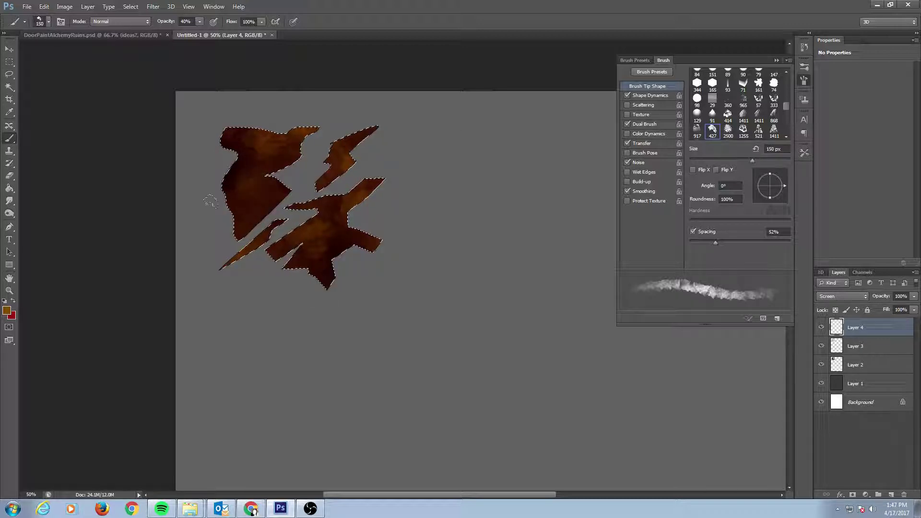
Build up brighter golden-brown texture within the shapes on Layer 4 using the 150 px rock brush.
key(ctrl+plus)
key(ctrl+plus)
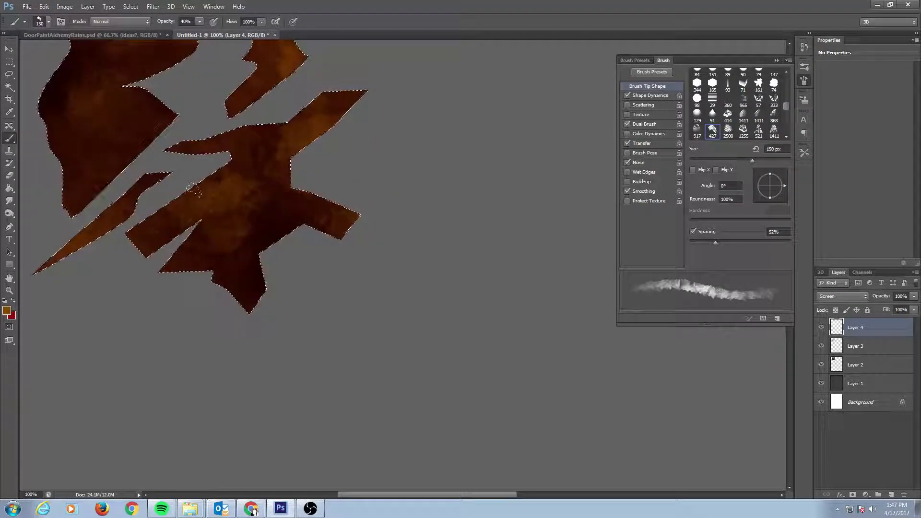
drag(195, 150, 366, 251)
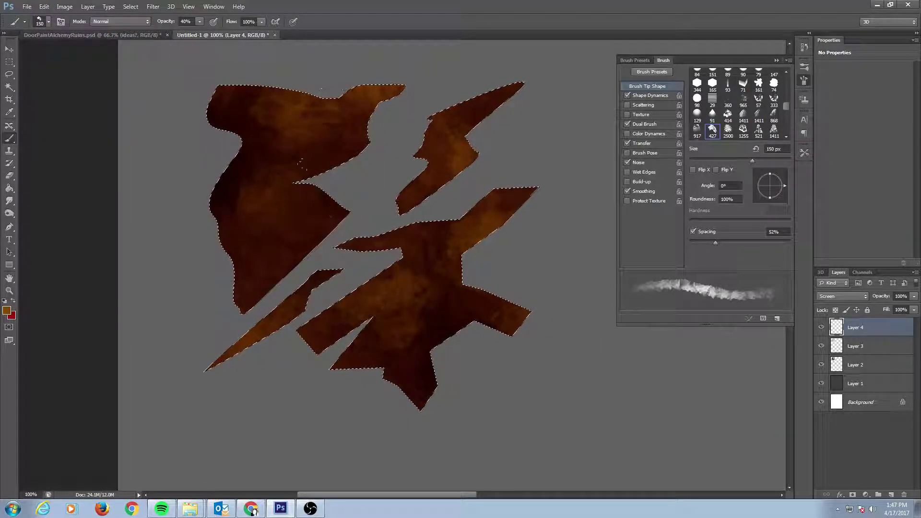
mouse_move(274, 212)
mouse_down()
mouse_move(239, 228)
mouse_move(270, 197)
mouse_up()
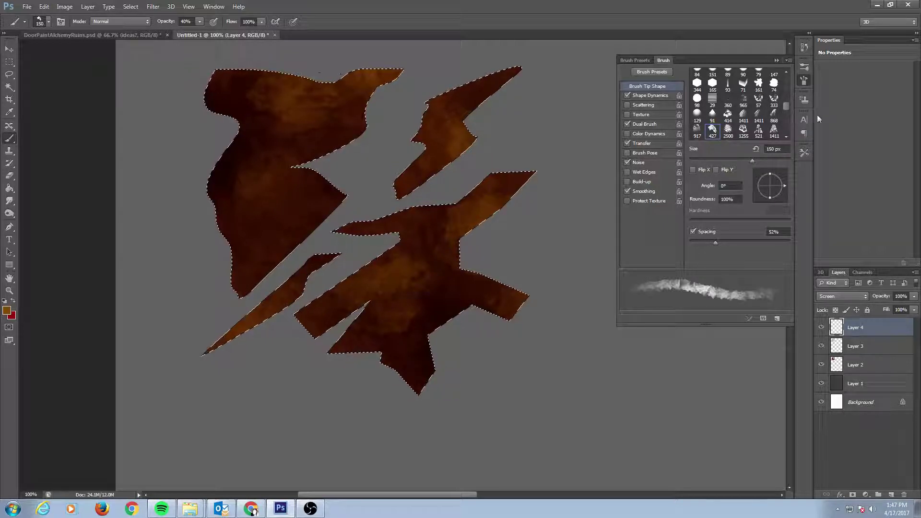
drag(785, 106, 786, 107)
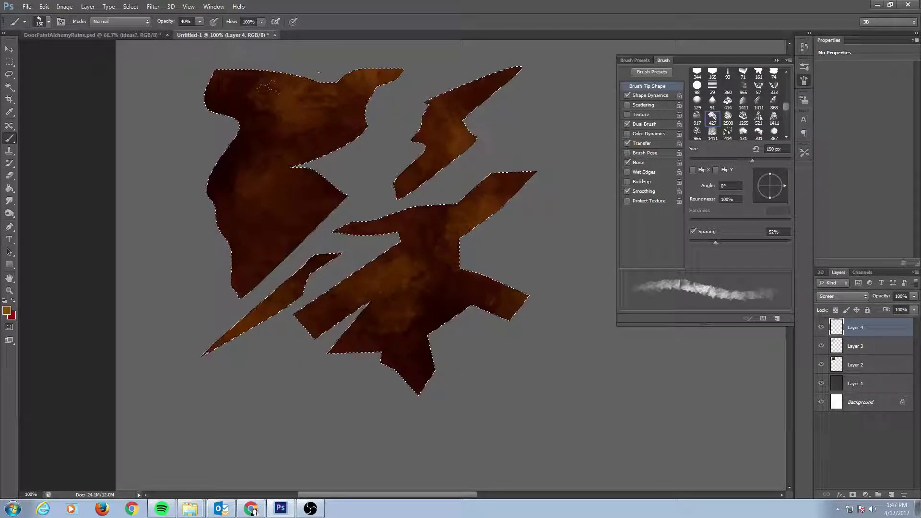
drag(283, 86, 293, 120)
drag(261, 94, 271, 112)
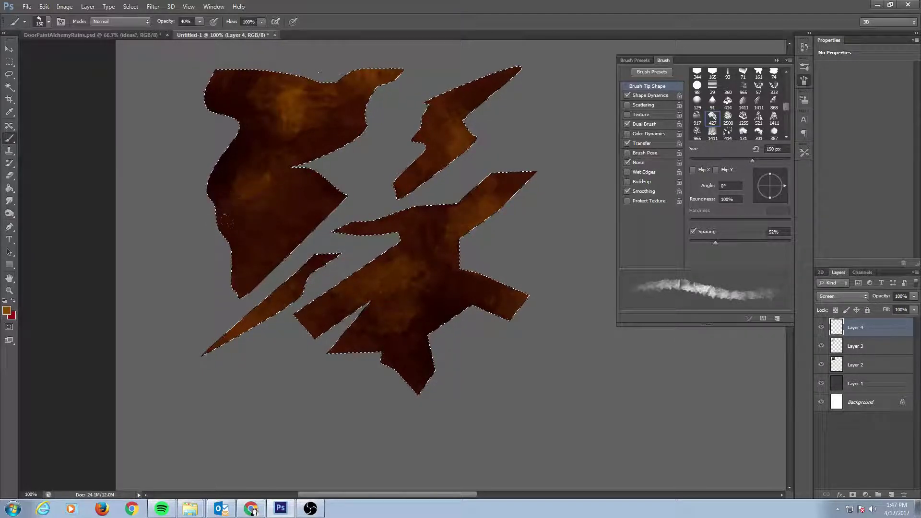
drag(242, 193, 192, 267)
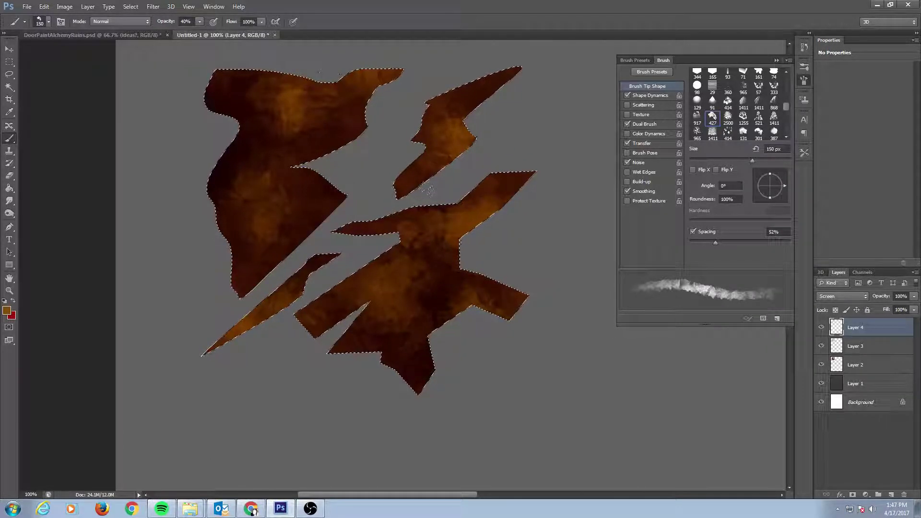
Add a new layer directly above Layer 1 and invert the selection to cover the area outside the shapes.
click(864, 367)
click(863, 386)
click(890, 495)
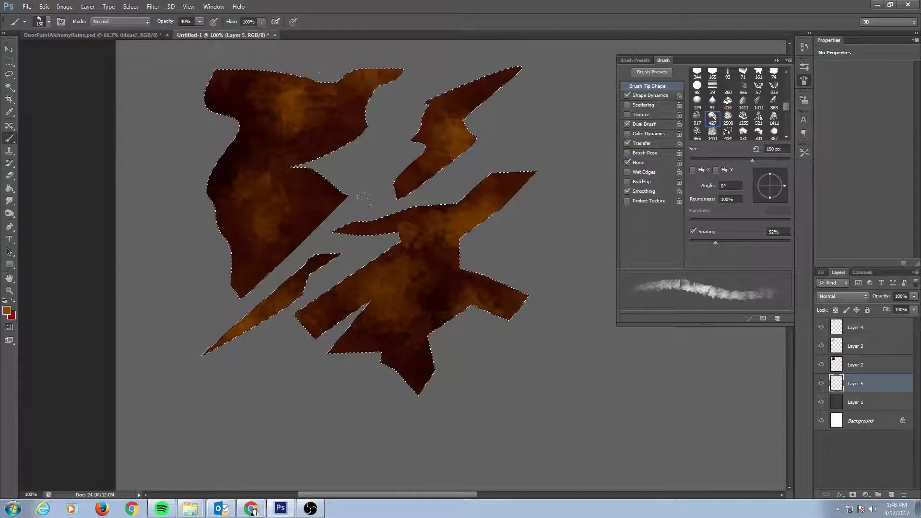
key(ctrl+shift+i)
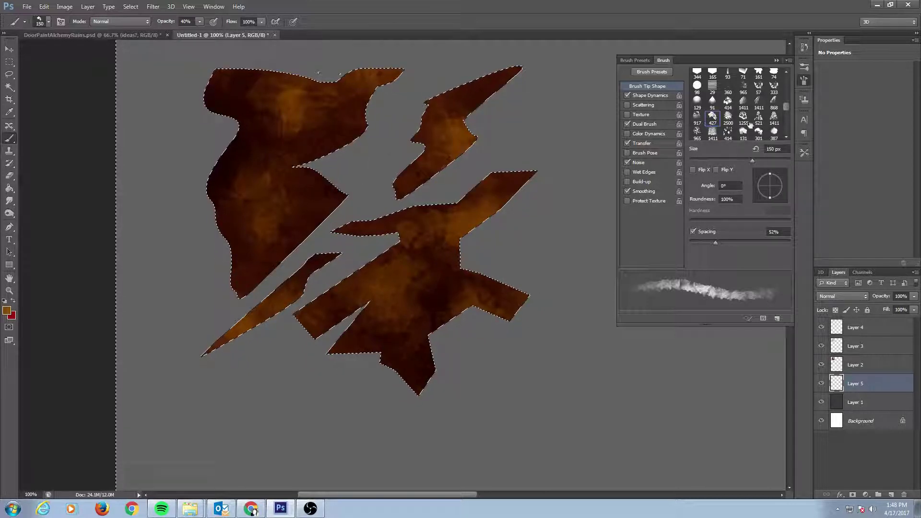
Choose the soft round 30 px brush tip with 0% hardness.
drag(786, 107, 788, 70)
click(698, 74)
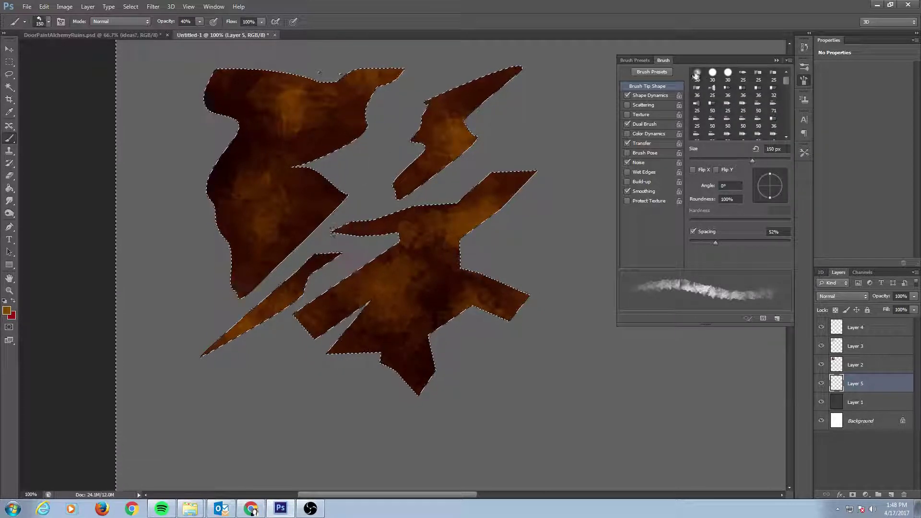
click(647, 60)
mouse_move(784, 222)
mouse_down()
mouse_move(793, 87)
mouse_move(791, 201)
mouse_up()
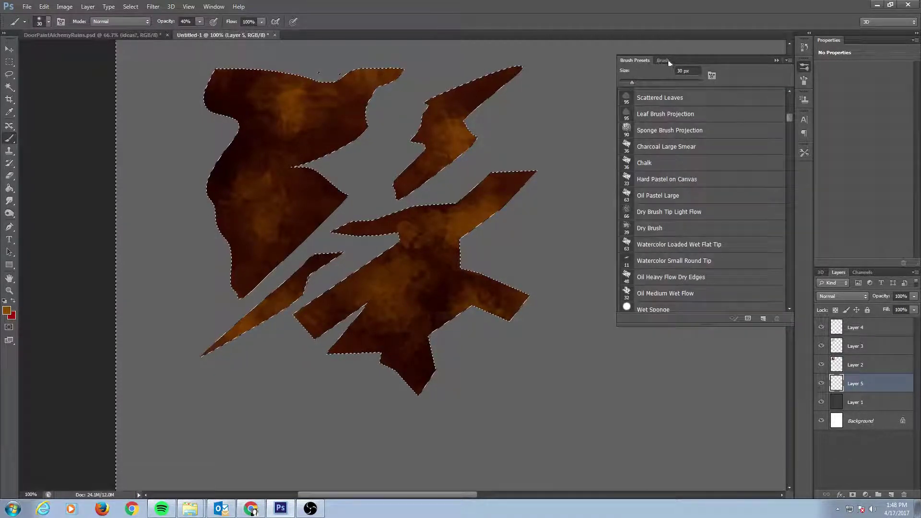
click(663, 60)
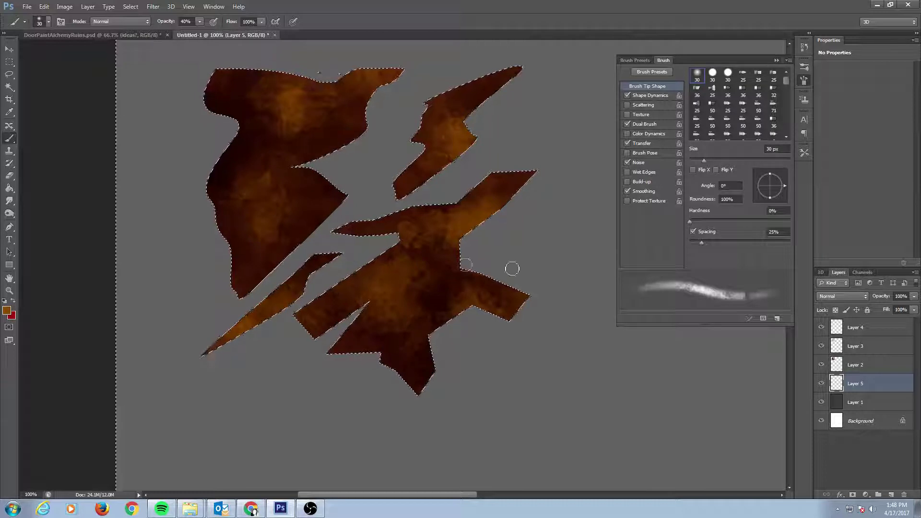
Try a soft golden-brown stroke along the upper edge of the lower shape, enlarge the brush to 100 px, and undo the stroke.
mouse_move(390, 220)
mouse_down()
mouse_move(464, 204)
mouse_move(450, 197)
mouse_move(464, 193)
mouse_move(436, 202)
mouse_up()
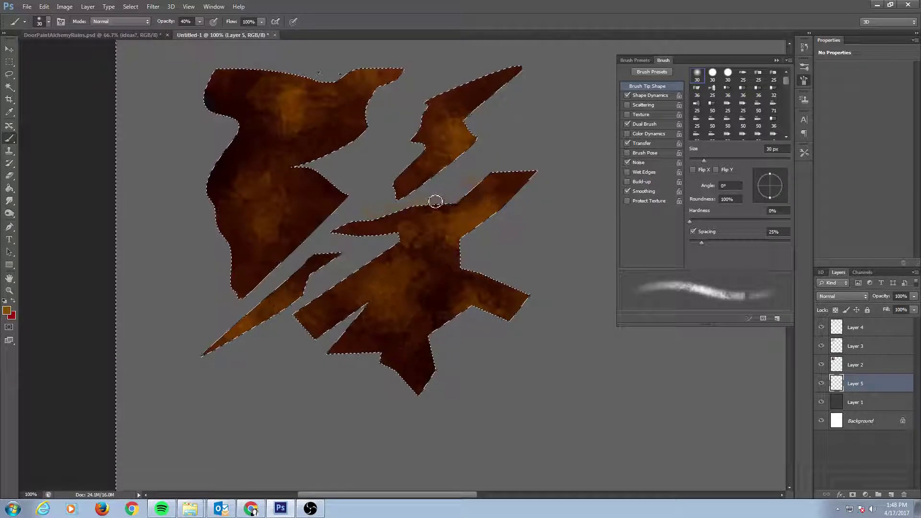
scroll(714, 99, down, 10)
click(759, 131)
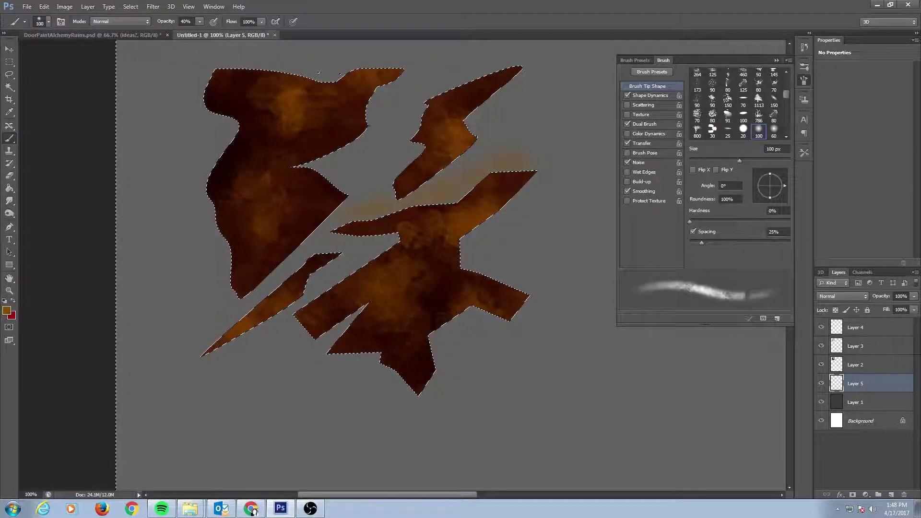
key(ctrl+z)
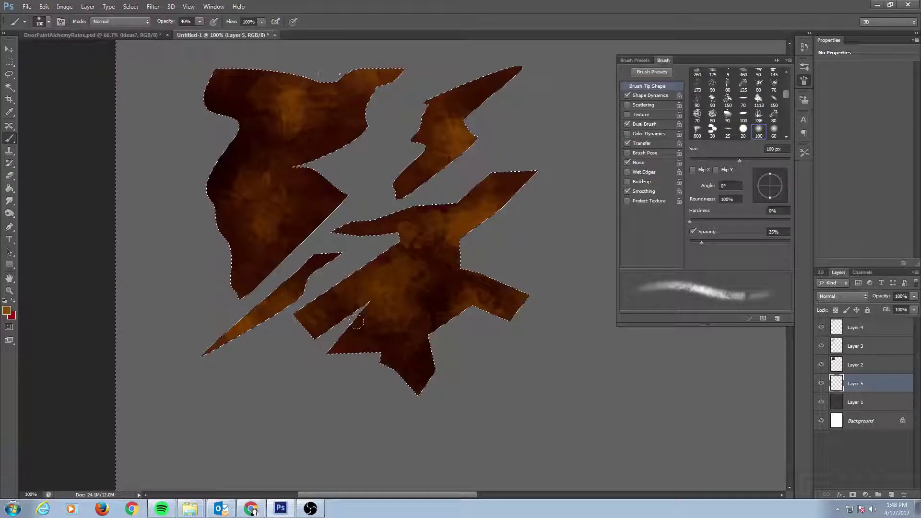
Reduce the brush to 70 px, sample the near-black brown from the lower shape, try a stroke beneath it, and undo the stroke.
key(bracketleft)
key(bracketleft)
key(bracketleft)
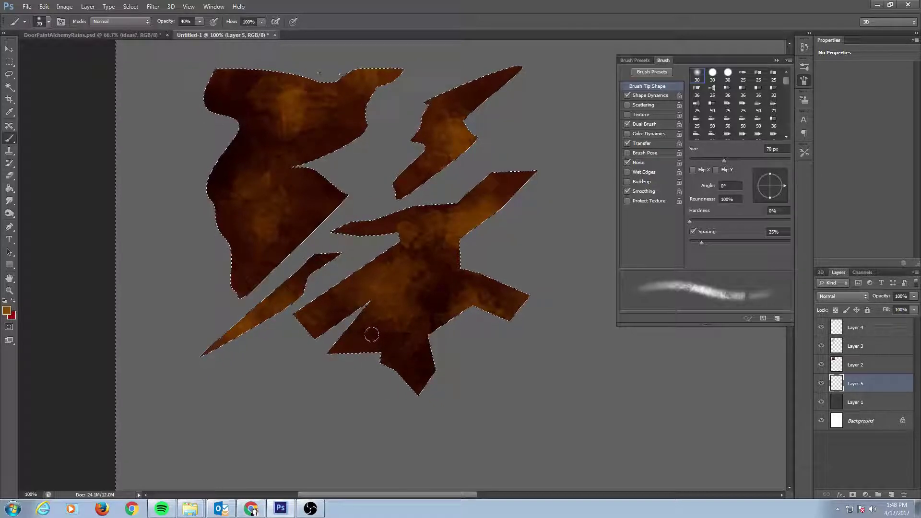
alt+click(374, 331)
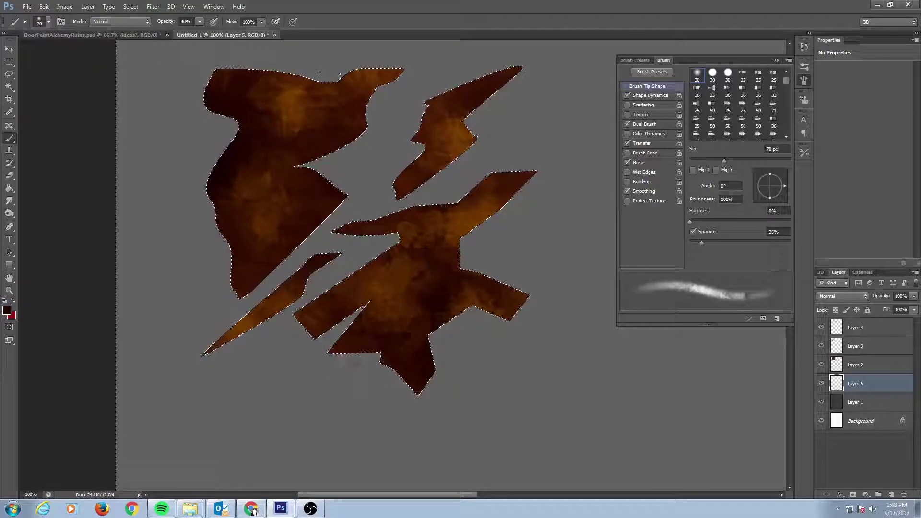
drag(357, 398, 367, 363)
key(ctrl+z)
Reduce the soft brush to 40 px and sample a dark brown from the lower shape as the foreground colour.
key(bracketleft)
key(bracketleft)
key(bracketleft)
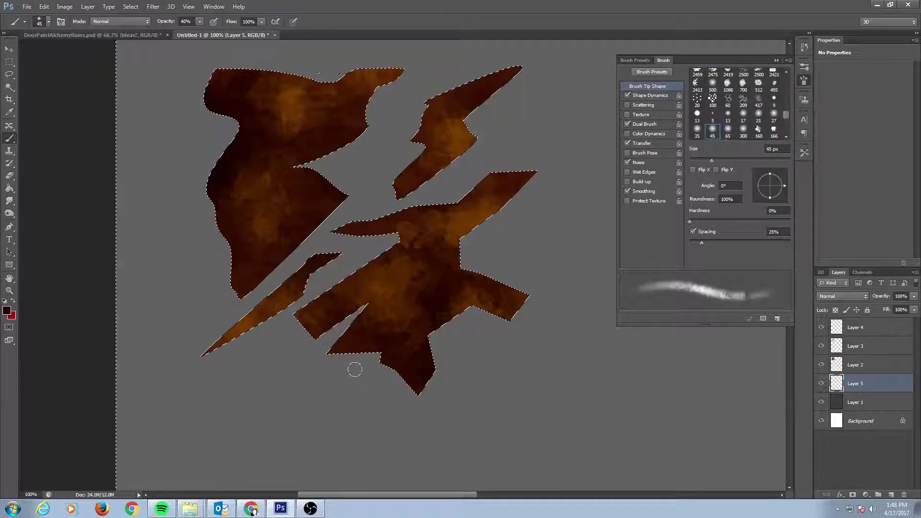
alt+click(414, 310)
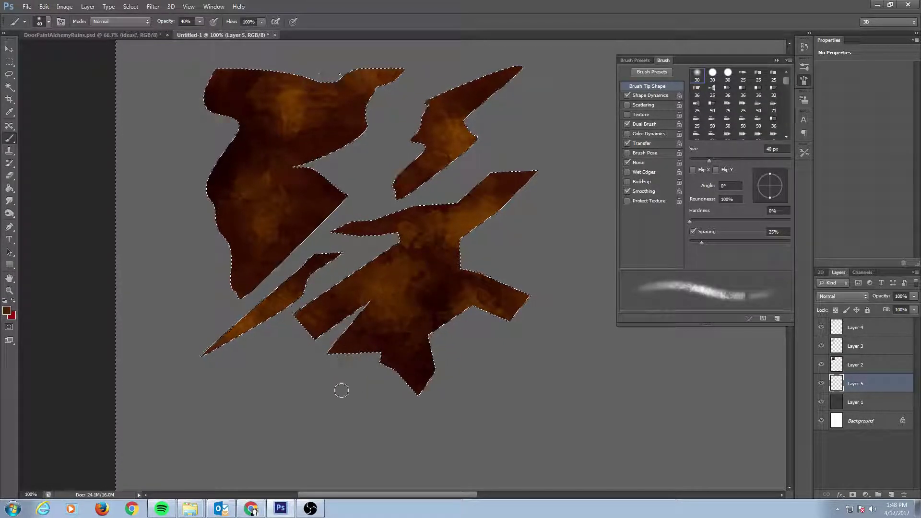
Paint soft dark-brown drips beneath the lower edges of the large lower shape, reducing the brush from 40 px to 25 px.
mouse_move(342, 396)
mouse_down()
mouse_move(342, 348)
mouse_move(393, 351)
mouse_move(345, 365)
mouse_move(336, 391)
mouse_move(341, 356)
mouse_up()
key(bracketleft)
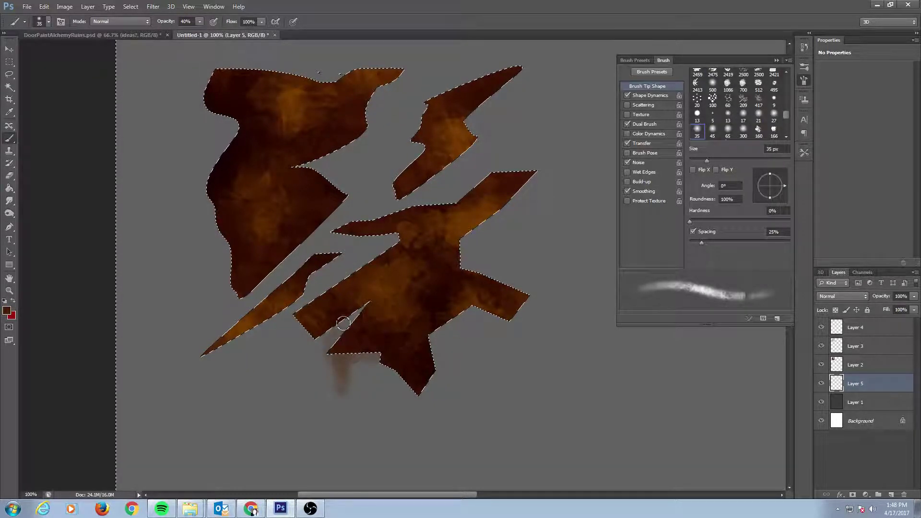
key(comma)
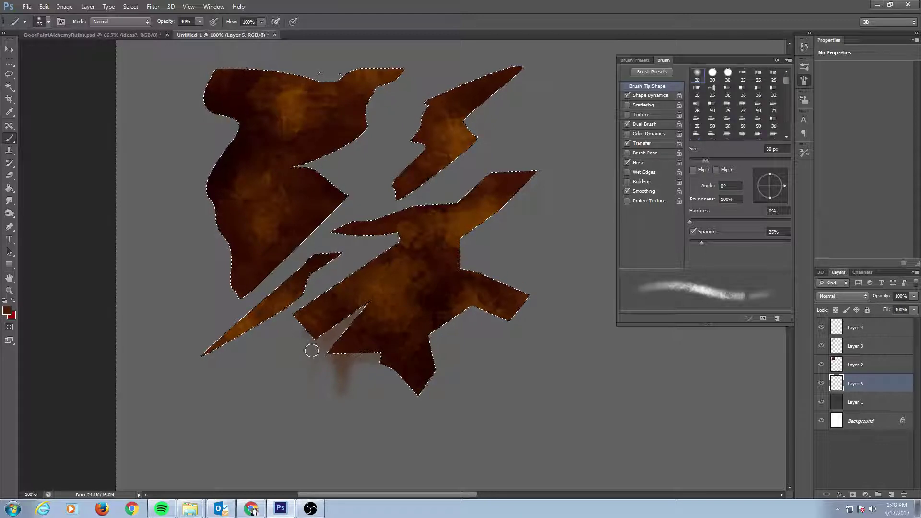
key(comma)
drag(312, 338, 313, 454)
drag(311, 330, 315, 456)
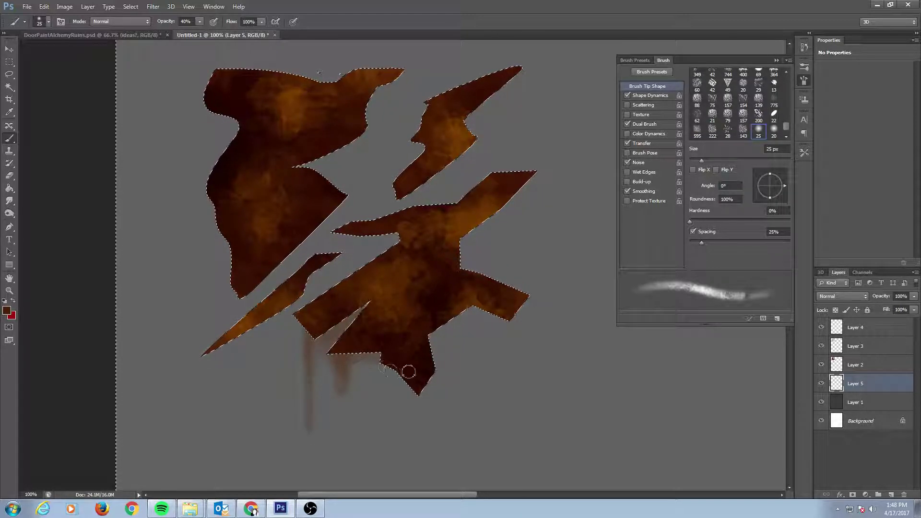
drag(386, 358, 390, 414)
drag(341, 357, 342, 399)
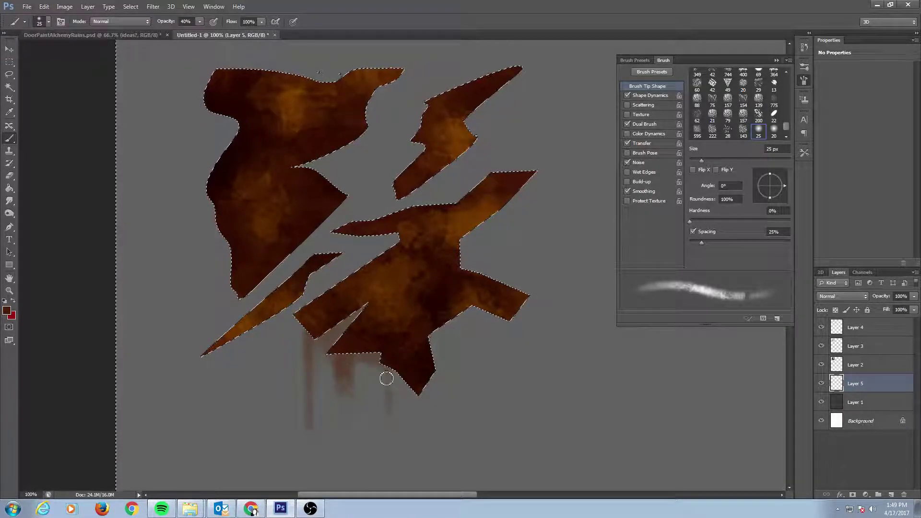
Paint soft brown shading along the lower shape's right-hand edges with an 80 px brush and beneath the upper-right shard at 60 px.
key(shift+comma)
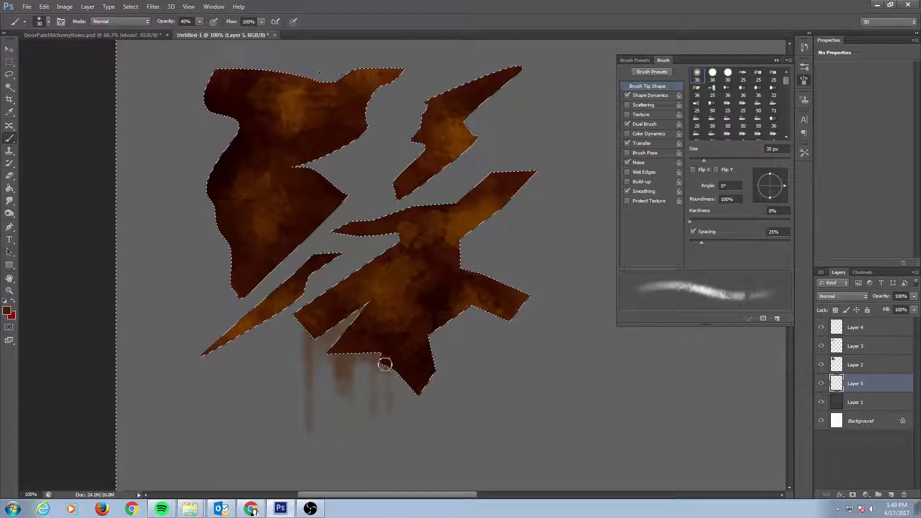
key(bracketright)
key(bracketright)
key(bracketright)
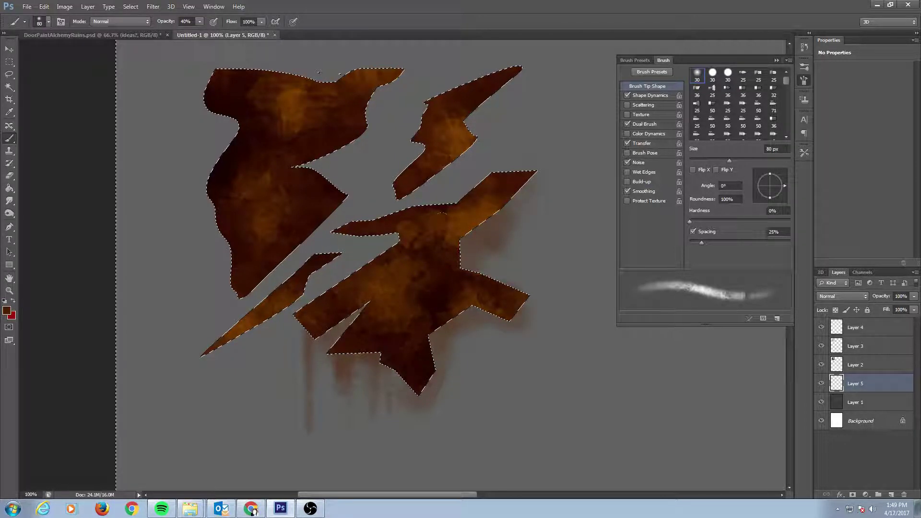
key(bracketleft)
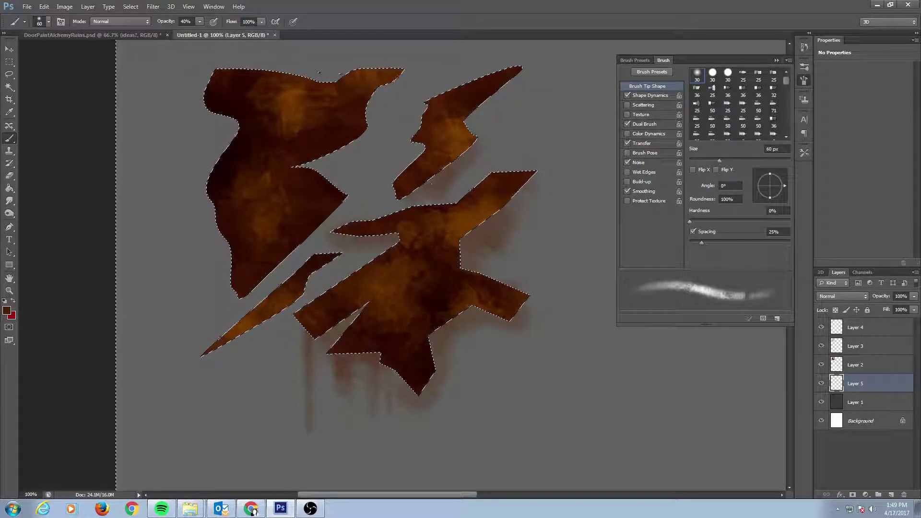
Paint soft brown shading around the thin lower-left shard while reducing the brush from 60 px.
mouse_move(247, 291)
mouse_down()
mouse_move(259, 331)
mouse_move(231, 334)
mouse_move(221, 363)
mouse_move(254, 344)
mouse_move(279, 310)
mouse_up()
key(bracketleft)
key(bracketleft)
key(bracketleft)
key(bracketleft)
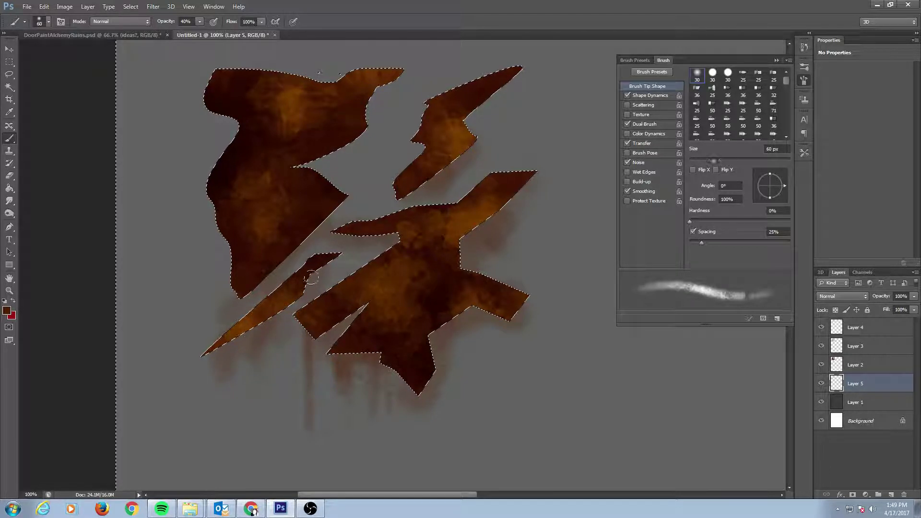
drag(312, 284, 306, 270)
Paint vertical drips beneath the thin lower-left shard using soft brushes of 35 px, 20 px and 30 px.
drag(261, 330, 262, 394)
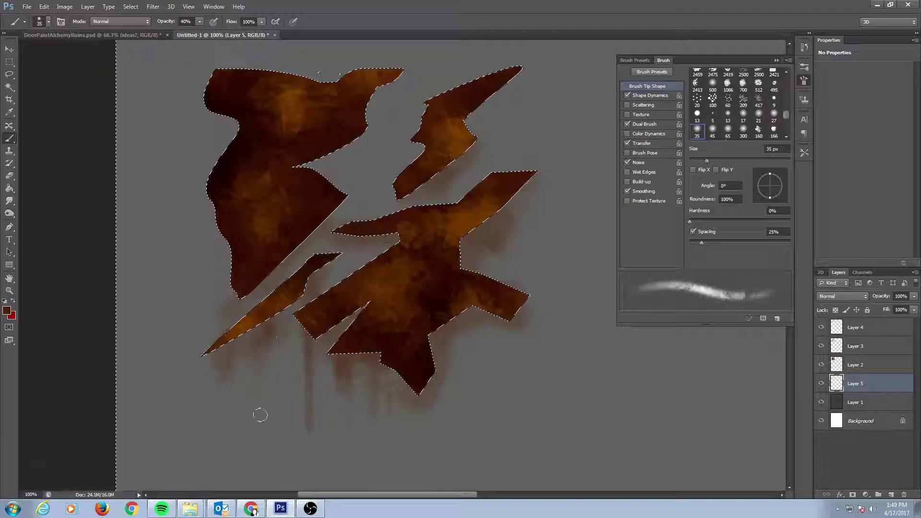
key(shift+period)
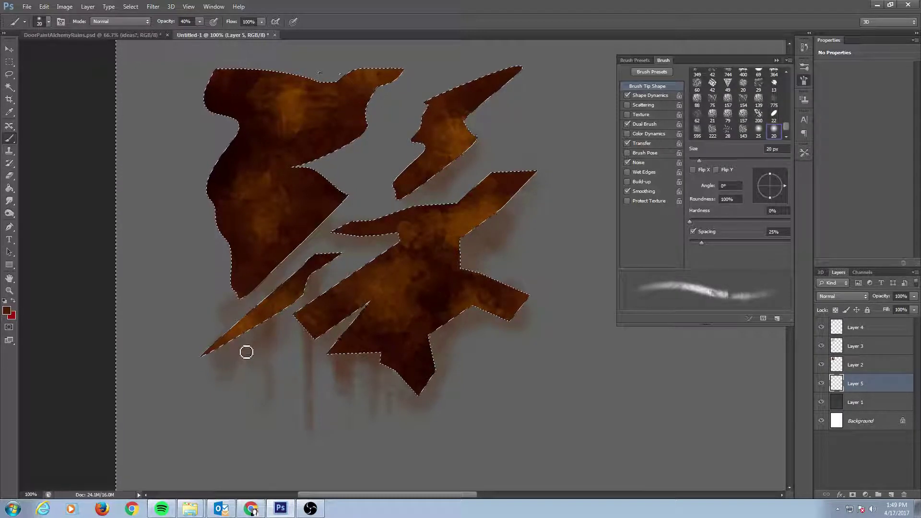
key(shift+comma)
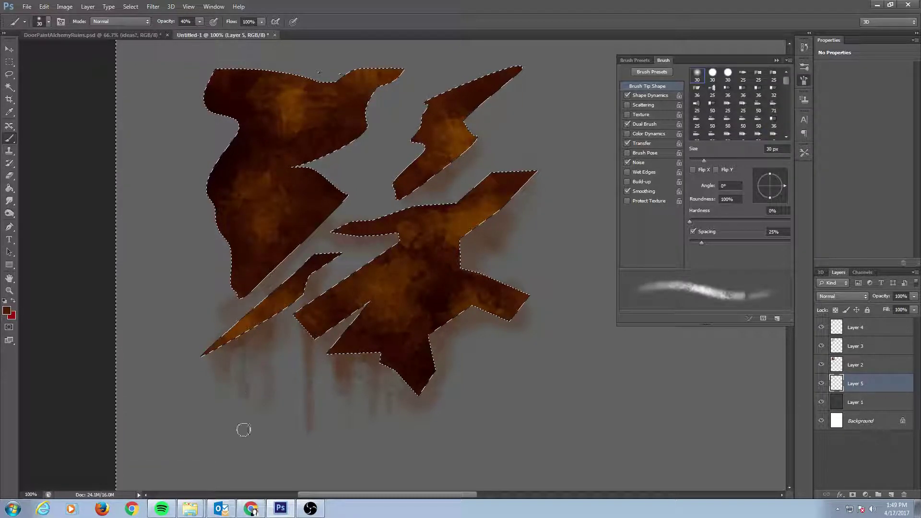
mouse_move(236, 345)
mouse_down()
mouse_move(245, 395)
mouse_move(224, 409)
mouse_up()
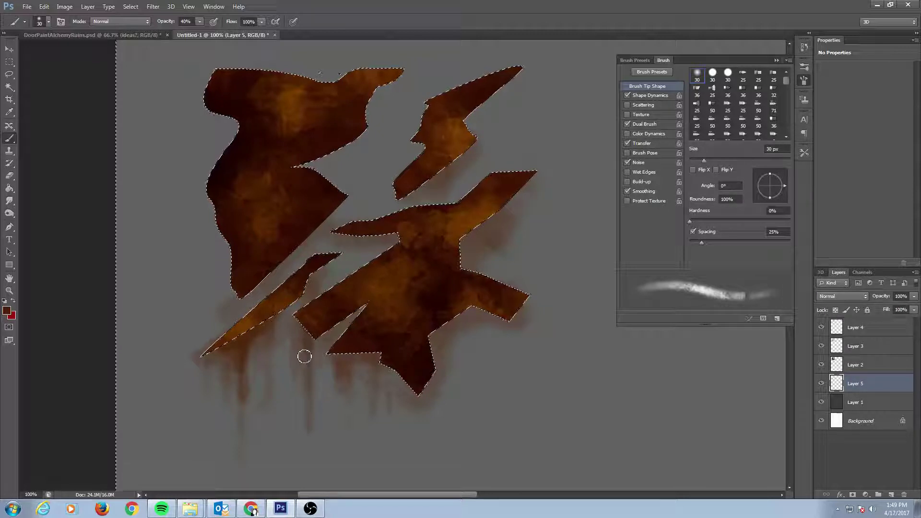
Thicken the drips beneath the large lower shape with a 60 px brush and extend them below its lowest tip at 35 px.
key(bracketright)
key(bracketright)
key(bracketright)
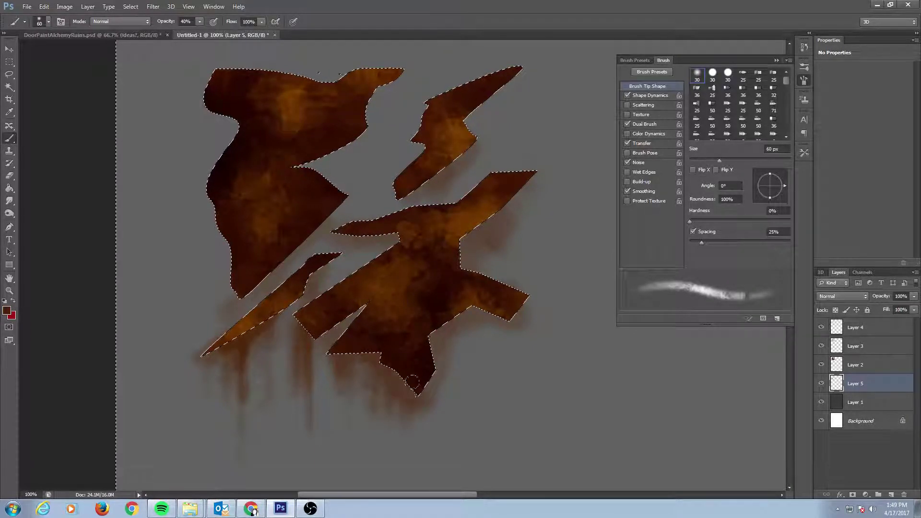
key(bracketleft)
key(bracketleft)
key(bracketleft)
key(bracketleft)
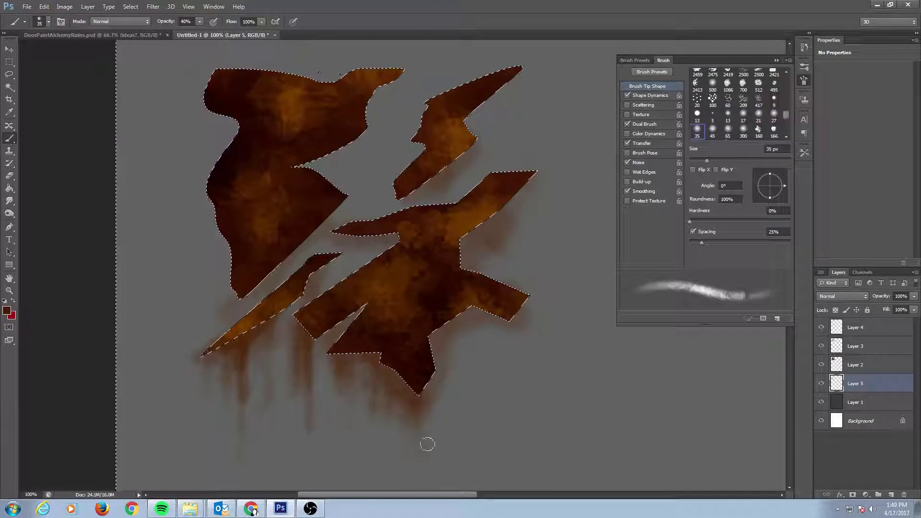
drag(483, 314, 498, 312)
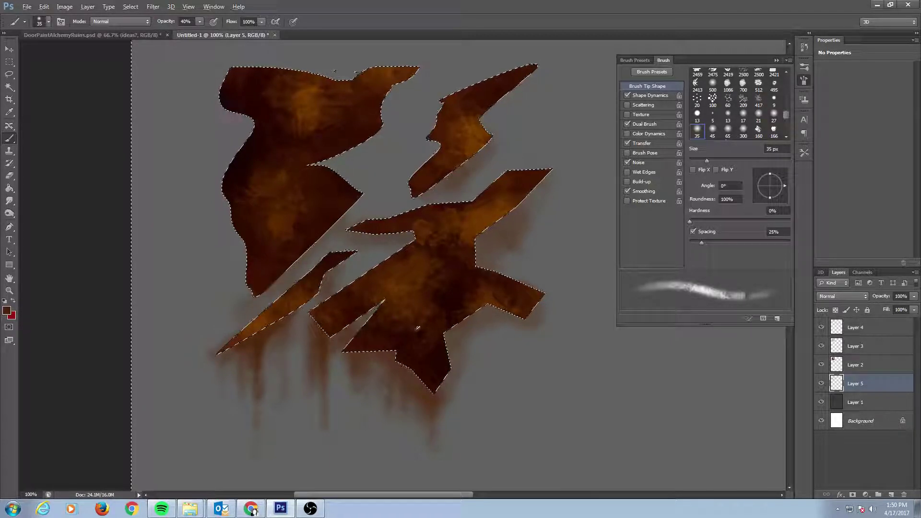
Sample a near-black brown from the lower shape and darken the drips beneath it with 20 px and 30 px soft brushes.
key(bracketleft)
key(bracketleft)
key(bracketleft)
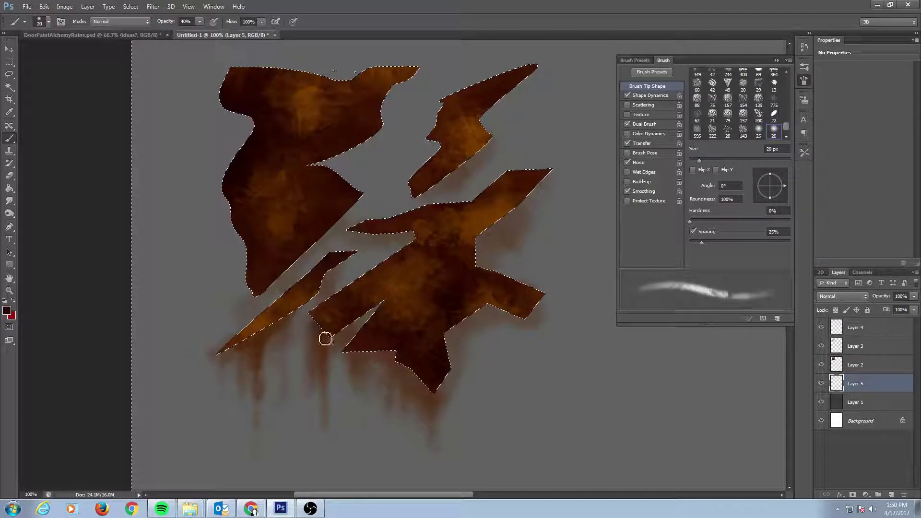
key(shift+comma)
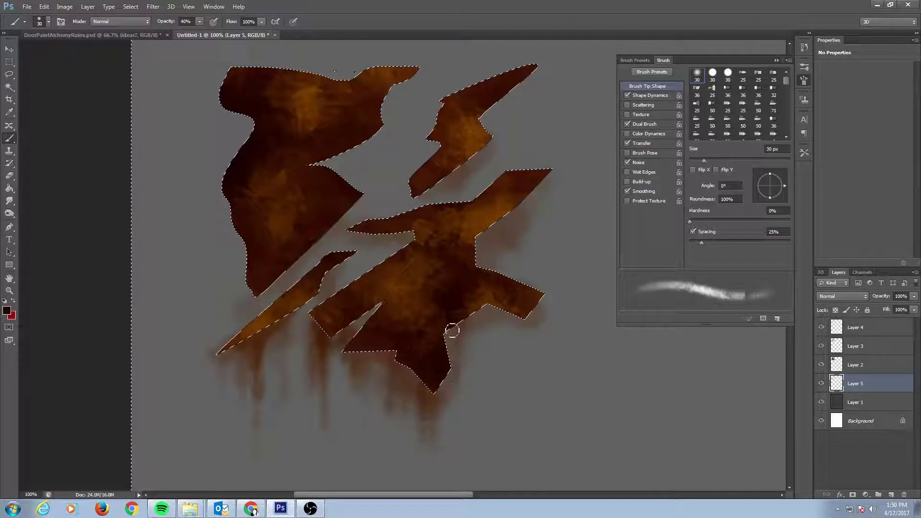
Paint a long near-black drip beneath the lower shape's right arm, starting with a 50 px brush and narrowing it to 20 px.
key(bracketright)
key(bracketright)
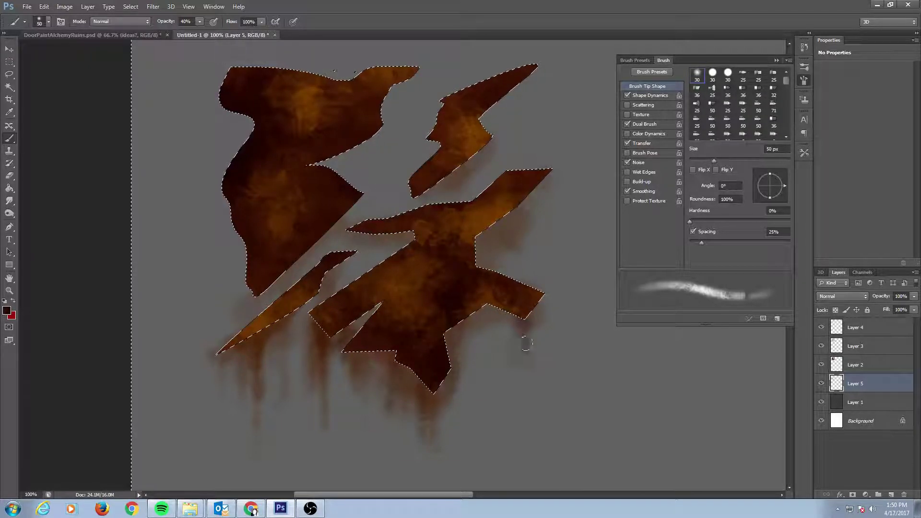
drag(519, 307, 526, 387)
key(bracketleft)
key(bracketleft)
key(bracketleft)
key(bracketleft)
key(bracketleft)
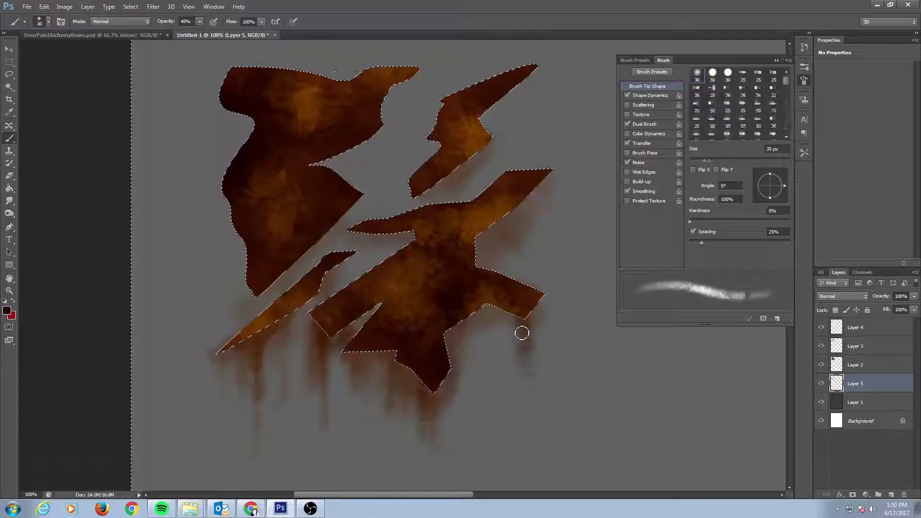
key(period)
drag(525, 318, 522, 460)
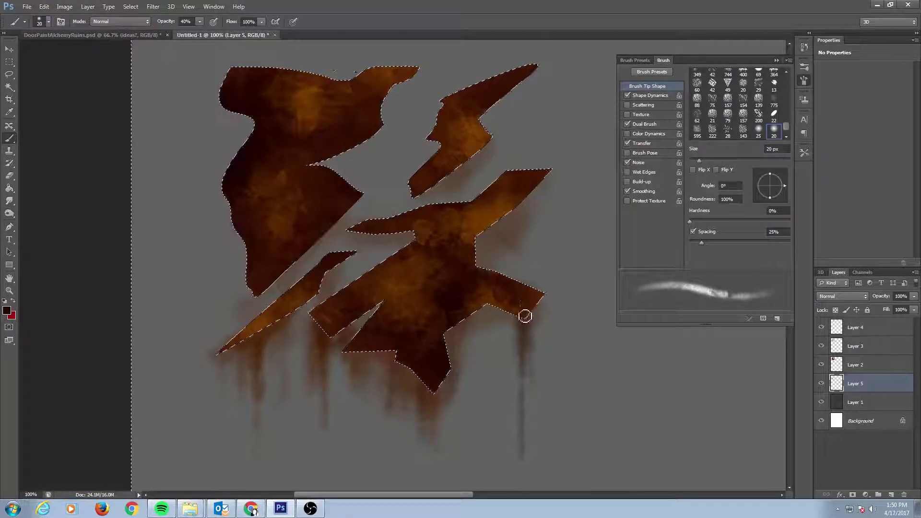
Paint dark soft shading with 35 px and 45 px brushes beneath the upper-right shard and around the sides of the large upper-left shape.
drag(471, 316, 450, 347)
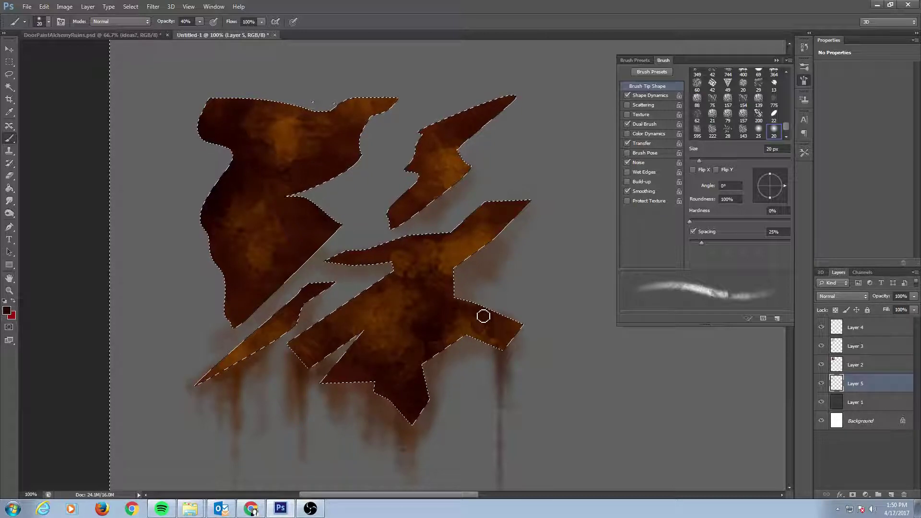
key(period)
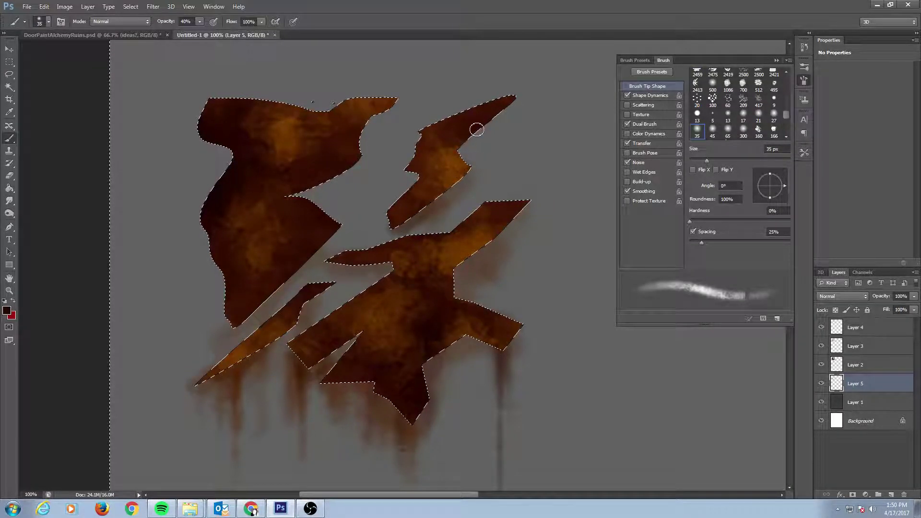
key(period)
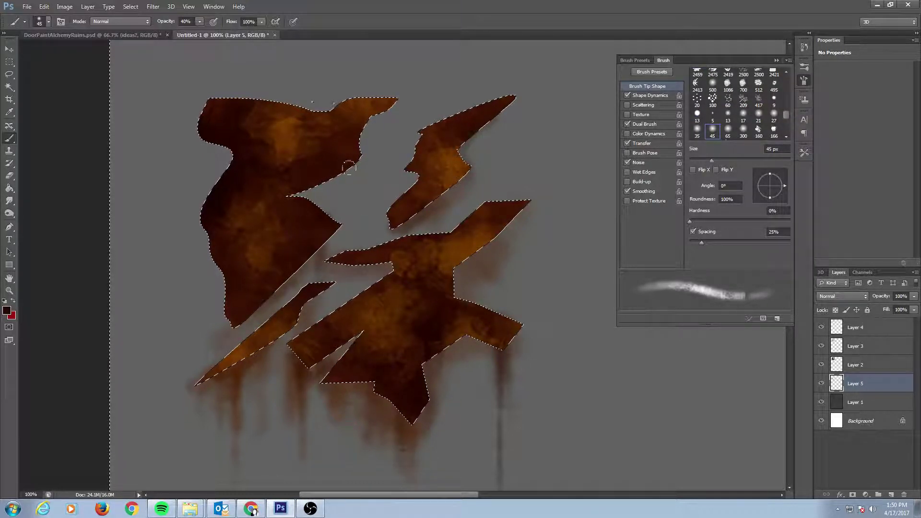
drag(210, 286, 229, 345)
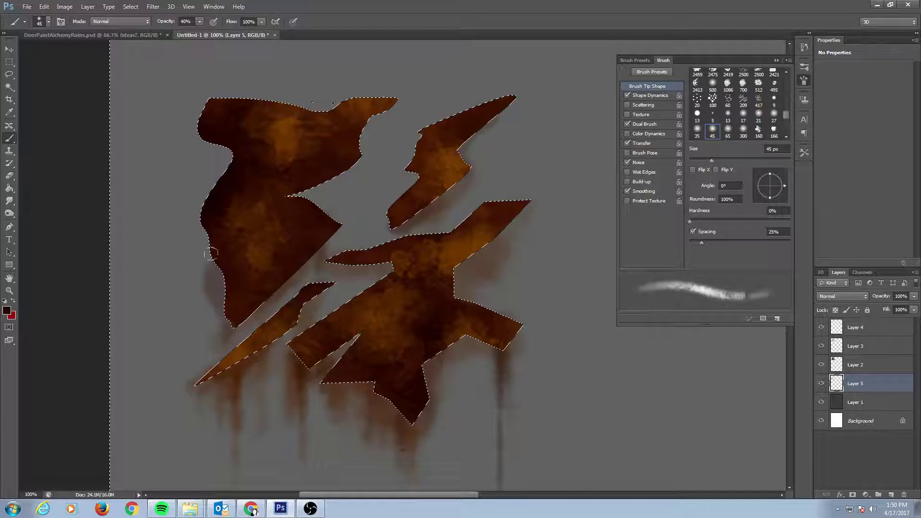
drag(208, 247, 213, 320)
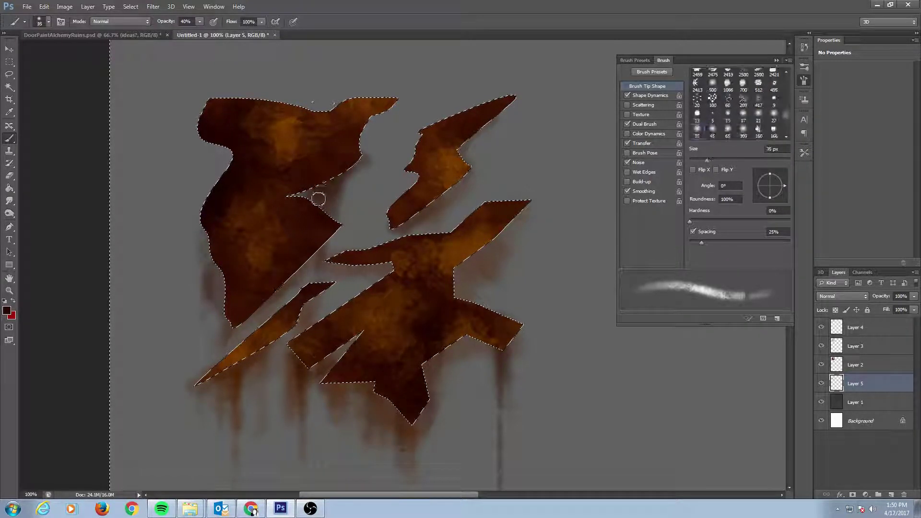
key(comma)
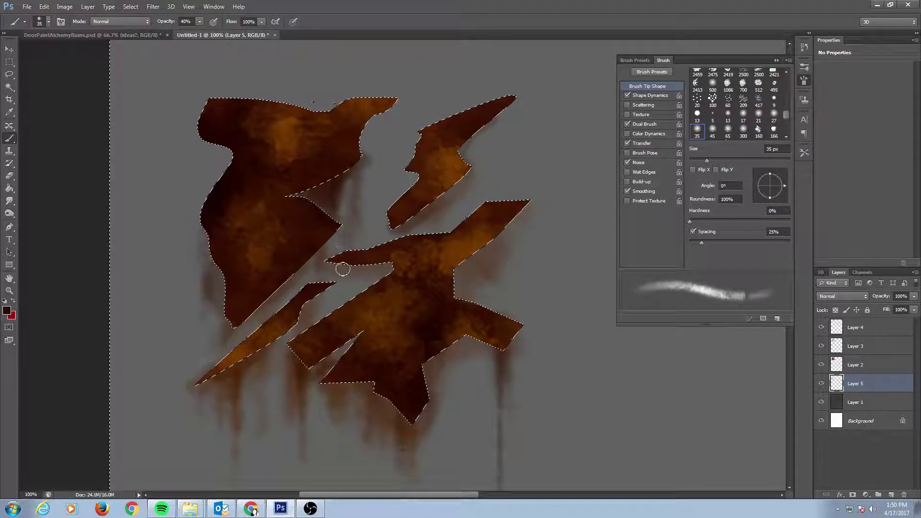
Deselect the inverted selection and, with a larger soft brush, paint dark shading in the upper-left shape's right notch and below its right tip.
key(ctrl+d)
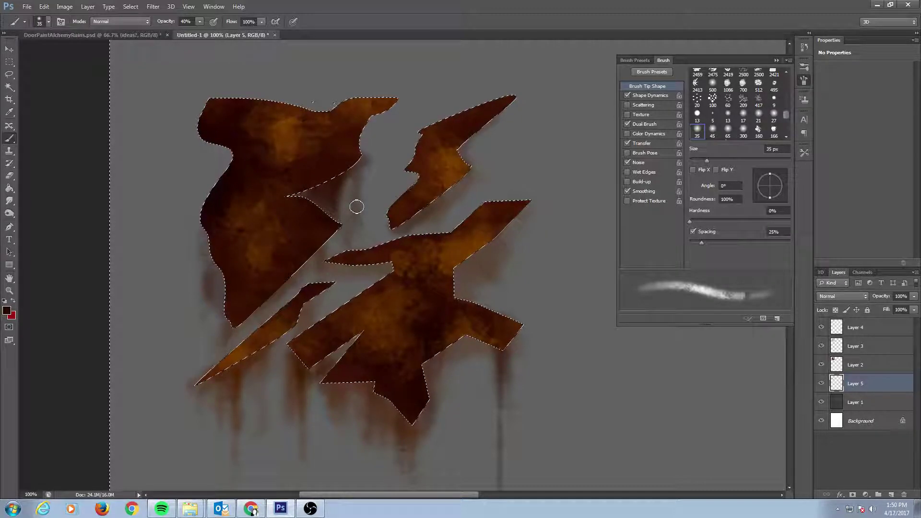
key(ctrl+d)
key(bracketright)
key(bracketright)
key(bracketright)
key(bracketright)
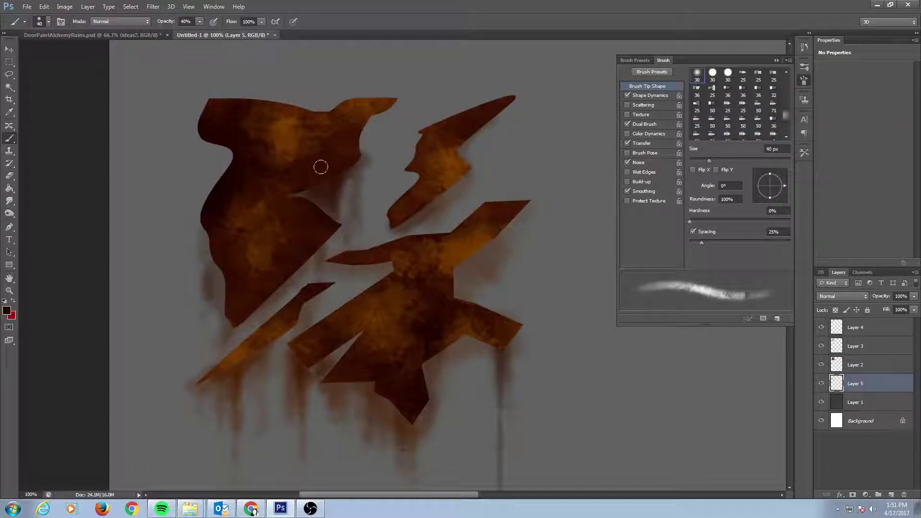
mouse_move(298, 203)
mouse_down()
mouse_move(344, 204)
mouse_move(355, 192)
mouse_move(348, 223)
mouse_up()
mouse_move(362, 120)
mouse_down()
mouse_move(377, 119)
mouse_move(366, 107)
mouse_move(381, 172)
mouse_up()
Paint thin dark drips beneath the upper-right shard's pointed end with the soft brush reduced to 25 px and 15 px.
key(bracketleft)
key(bracketleft)
key(bracketleft)
key(bracketleft)
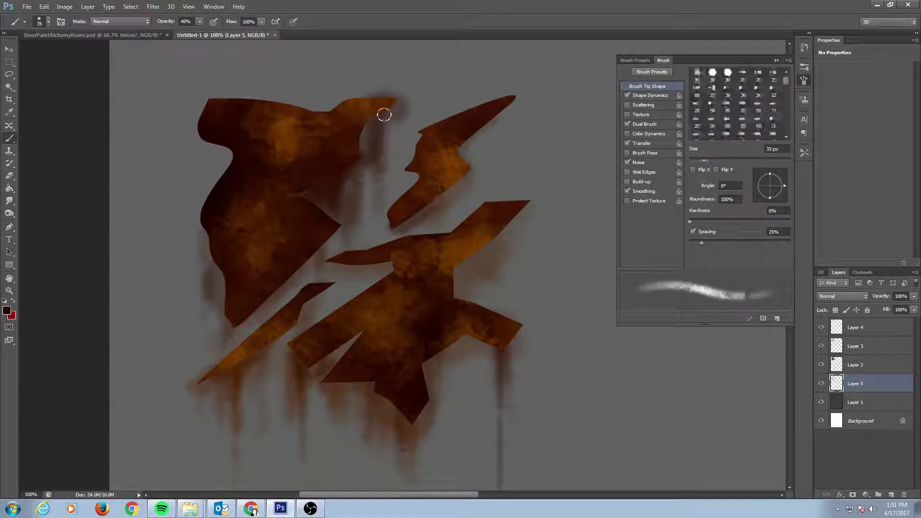
key(bracketleft)
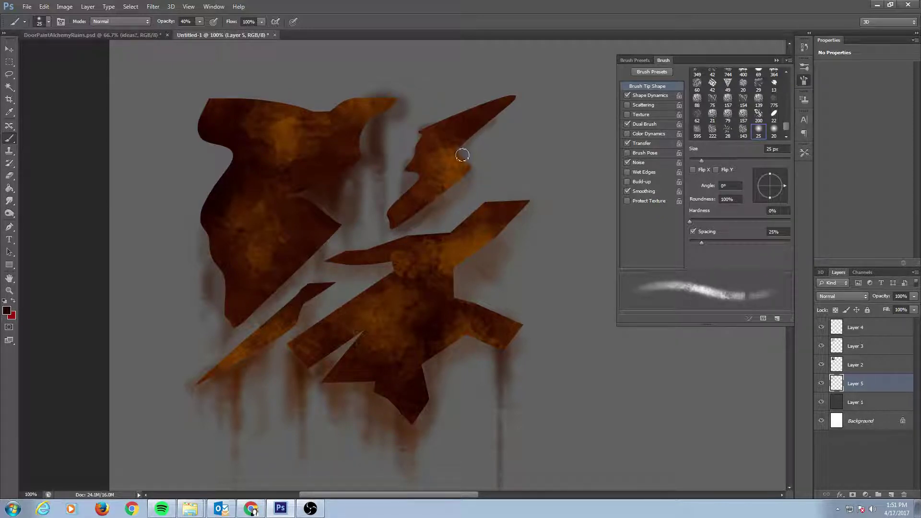
drag(478, 135, 479, 203)
key(bracketleft)
key(bracketleft)
drag(499, 119, 498, 192)
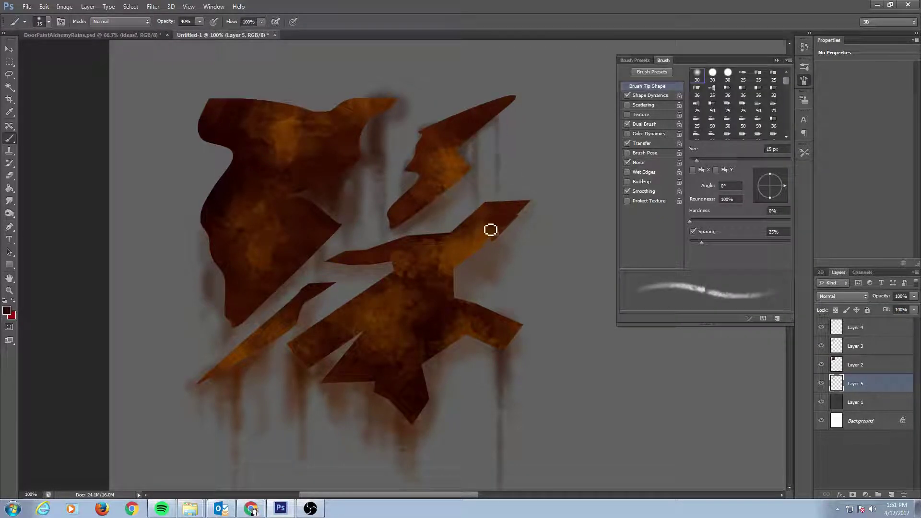
Sample a near-black brown from the upper-right shard and paint soft 25 px drips beneath it and the upper-left shape's left lobe.
alt+click(448, 157)
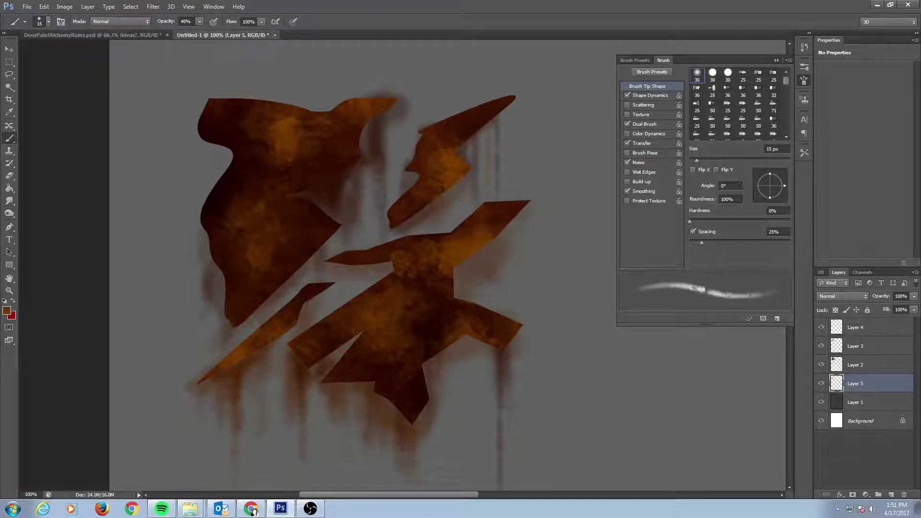
key(bracketright)
key(bracketright)
key(bracketright)
alt+click(479, 119)
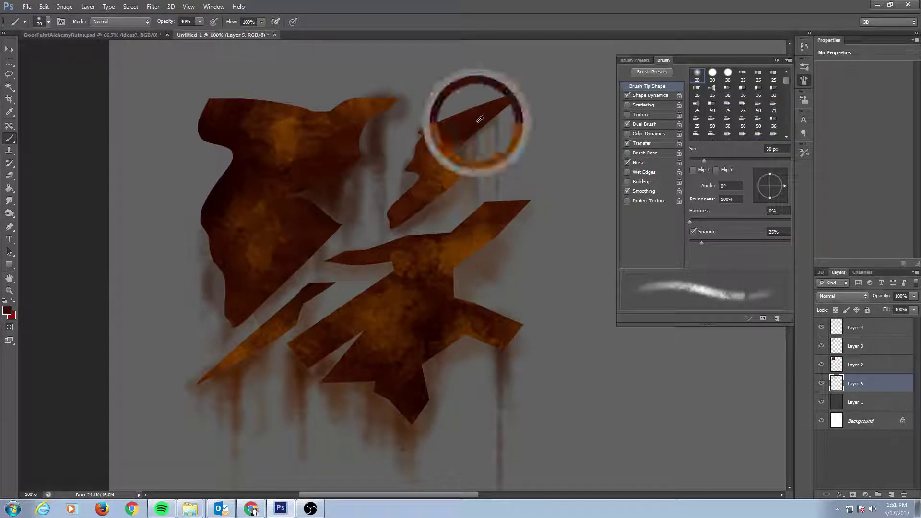
key(bracketleft)
mouse_move(465, 171)
mouse_down()
mouse_move(422, 235)
mouse_move(474, 170)
mouse_move(460, 162)
mouse_move(469, 180)
mouse_move(393, 233)
mouse_move(464, 185)
mouse_move(458, 191)
mouse_move(443, 199)
mouse_move(474, 167)
mouse_move(431, 218)
mouse_up()
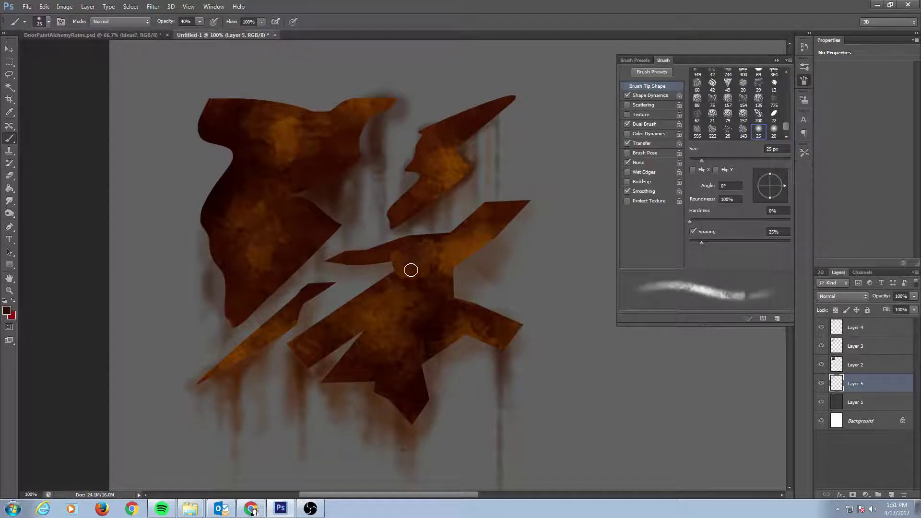
mouse_move(211, 146)
mouse_down()
mouse_move(230, 188)
mouse_move(222, 136)
mouse_move(209, 131)
mouse_move(201, 228)
mouse_move(210, 131)
mouse_move(195, 129)
mouse_move(205, 113)
mouse_move(214, 148)
mouse_up()
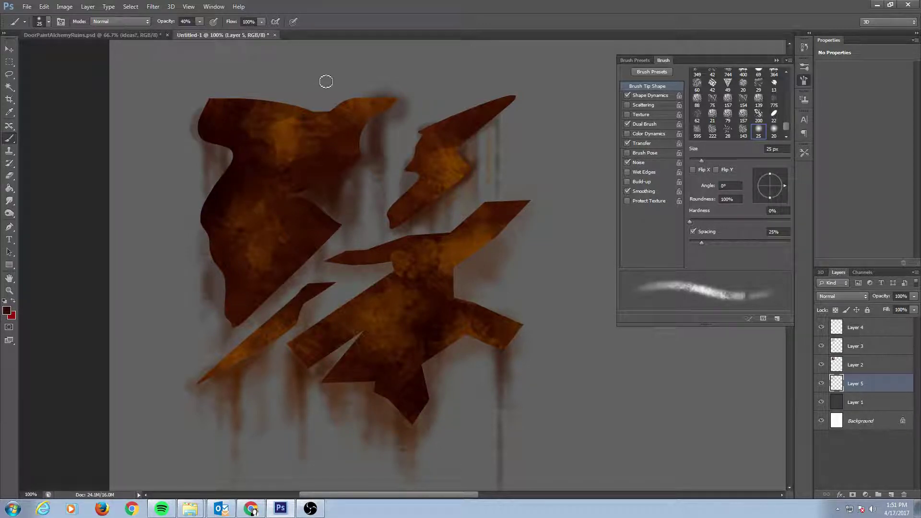
Paint soft dark shading beneath the upper-left shape's lower-right edge on Layer 5 with a 30 px brush.
key(bracketright)
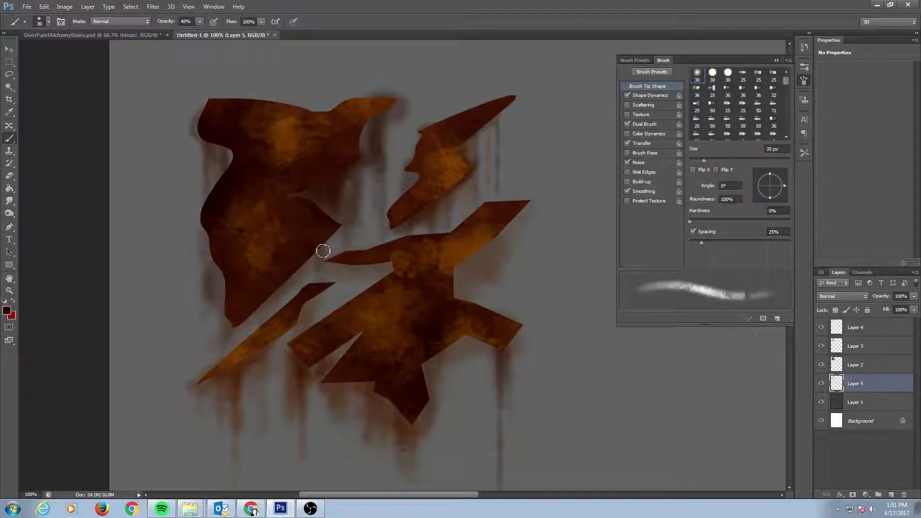
mouse_move(323, 250)
mouse_down()
mouse_move(274, 298)
mouse_move(319, 244)
mouse_move(266, 290)
mouse_move(288, 245)
mouse_up()
Select Layer 2, check it by toggling its visibility, and open its layer style settings.
click(859, 365)
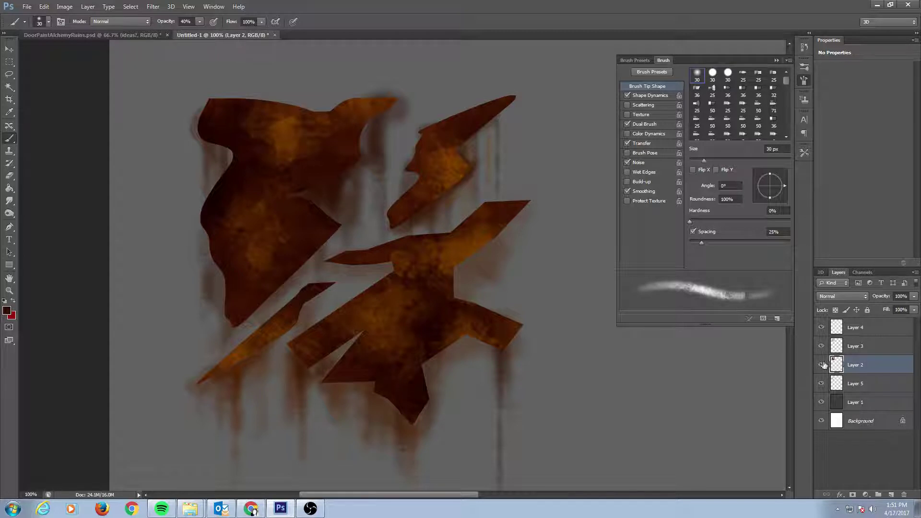
click(822, 365)
click(822, 365)
double_click(859, 364)
double_click(894, 362)
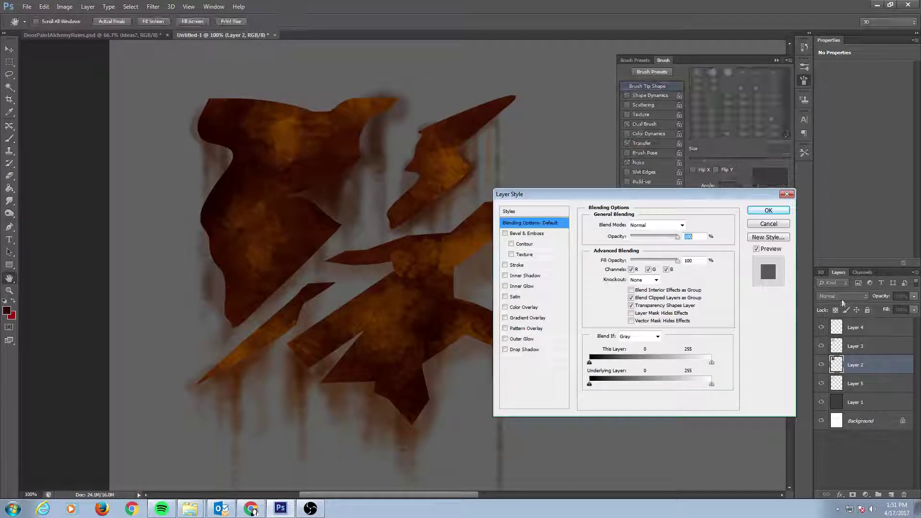
Try a 2 px black outside stroke with 62% opacity on Layer 2.
click(506, 265)
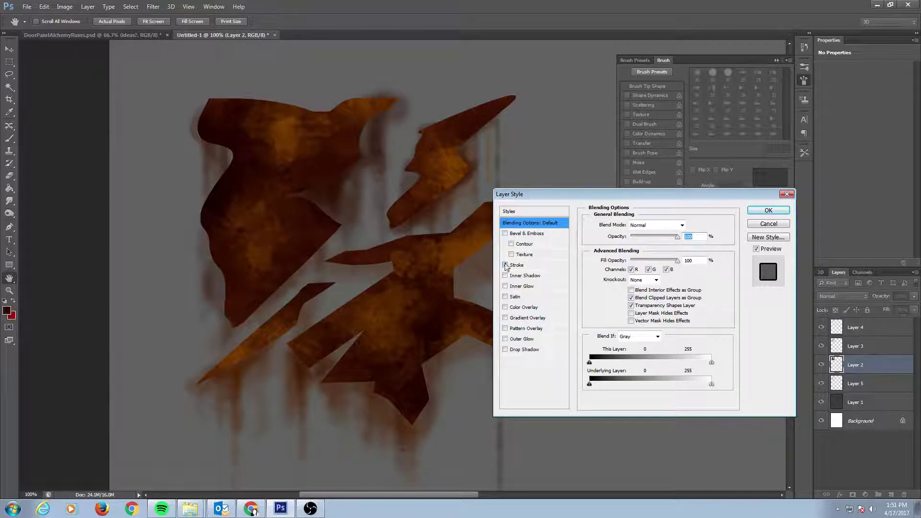
click(531, 267)
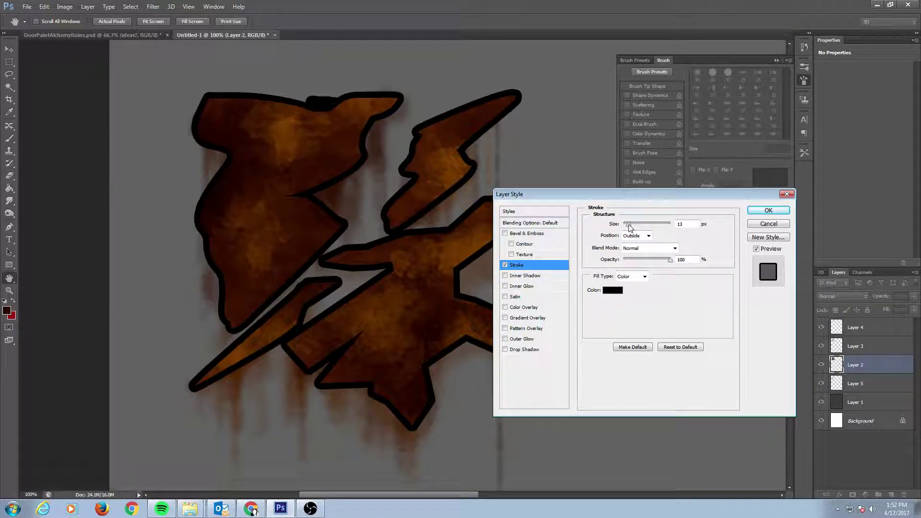
drag(629, 224, 625, 228)
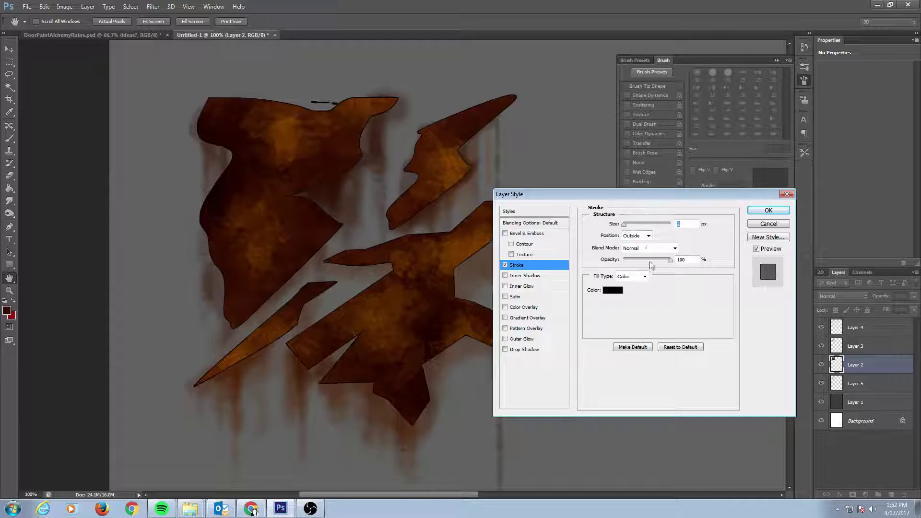
mouse_move(653, 261)
mouse_down()
mouse_move(639, 261)
mouse_move(653, 260)
mouse_up()
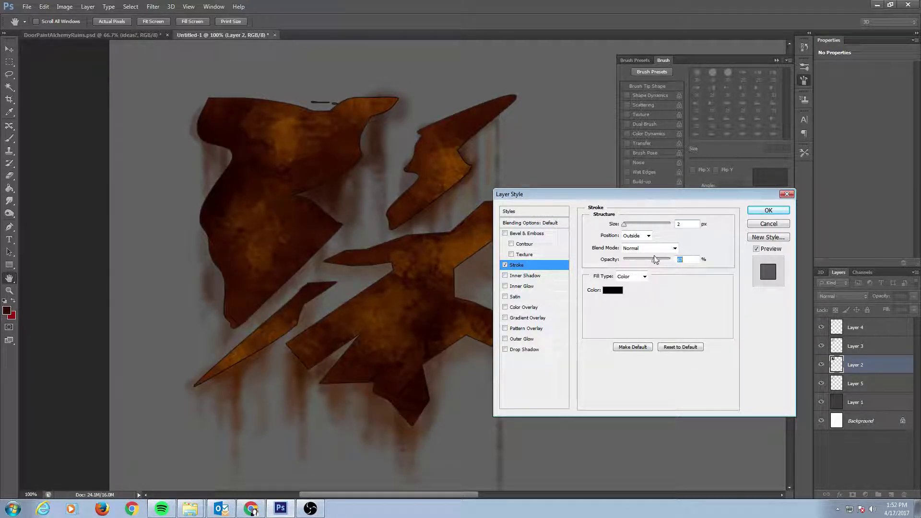
click(506, 265)
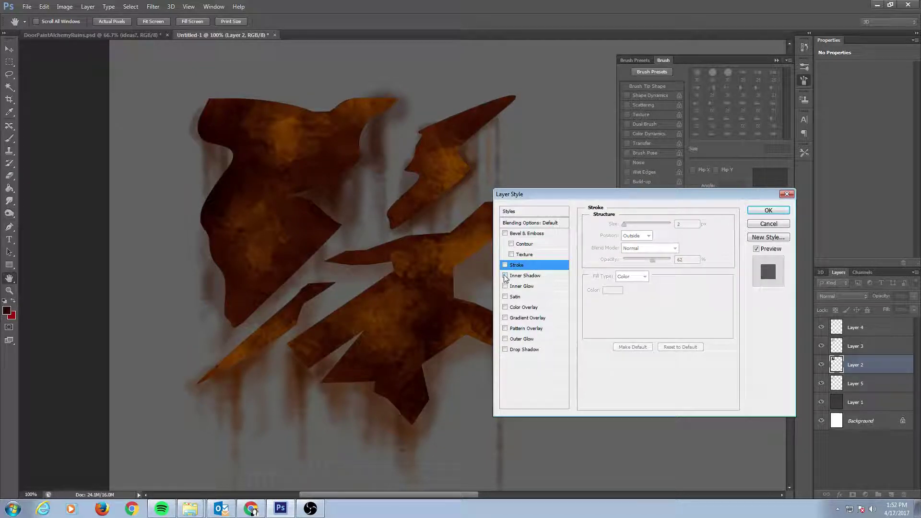
Apply a black Multiply inner shadow to Layer 2 with a 129° angle, 21 px distance, 21 px size and reduced opacity.
click(505, 275)
click(537, 277)
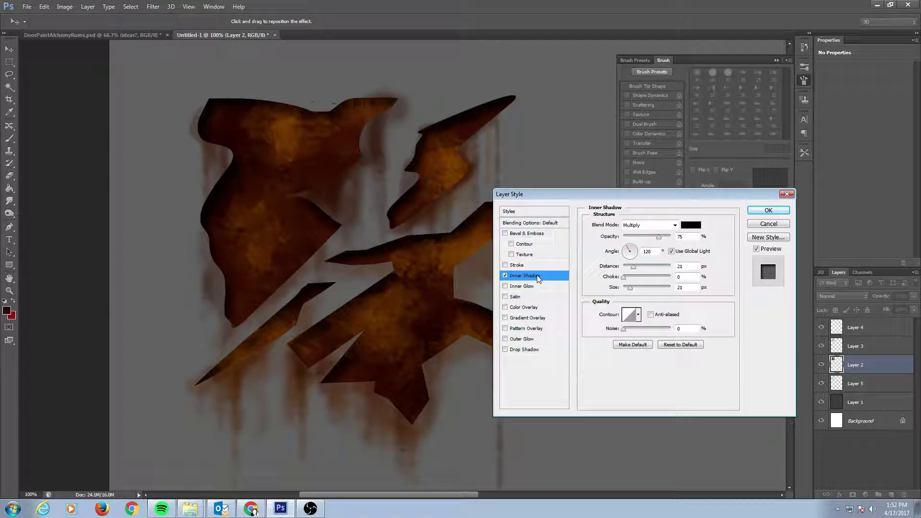
click(631, 249)
drag(630, 249, 650, 242)
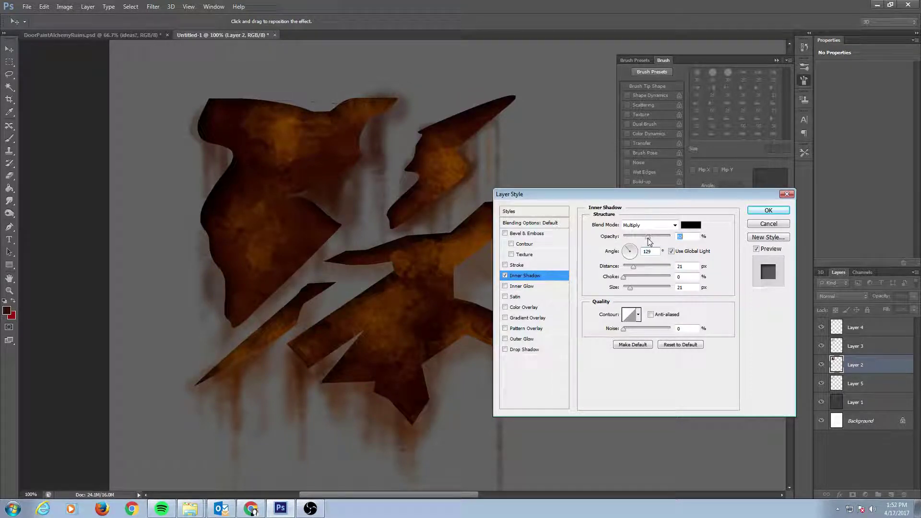
click(777, 212)
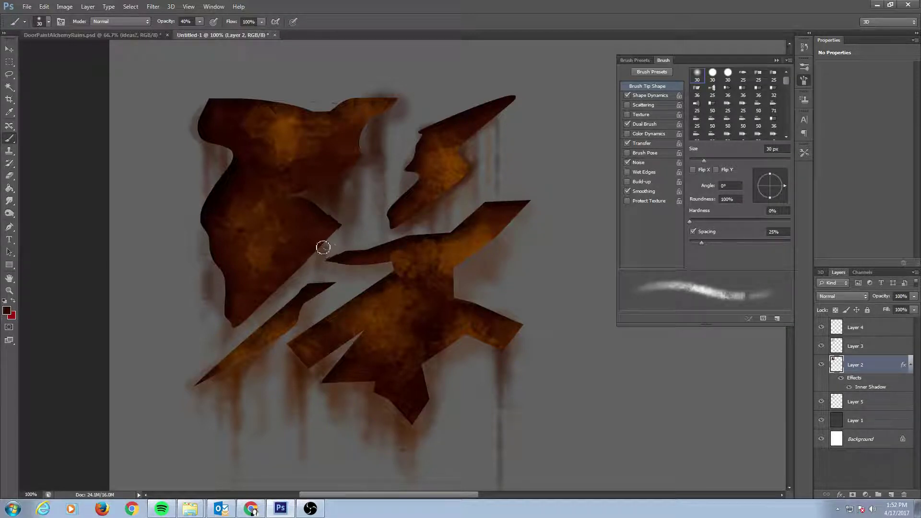
Switch to the rough, textured 136 px brush tip.
key(e)
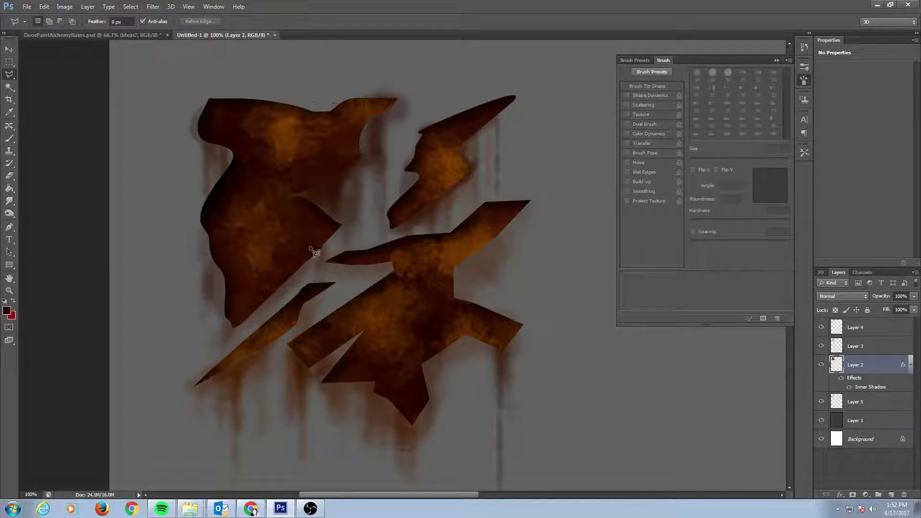
key(b)
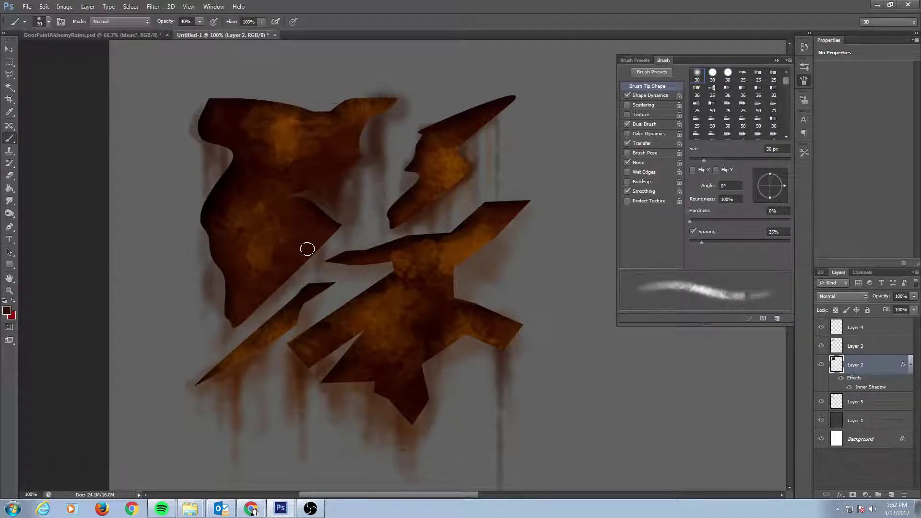
click(640, 66)
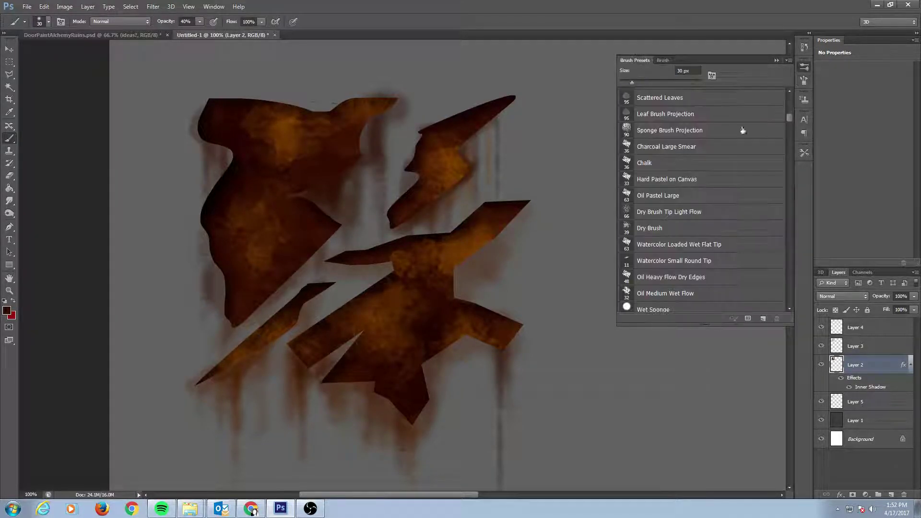
click(663, 60)
mouse_move(784, 83)
mouse_down()
mouse_move(783, 113)
mouse_move(788, 102)
mouse_up()
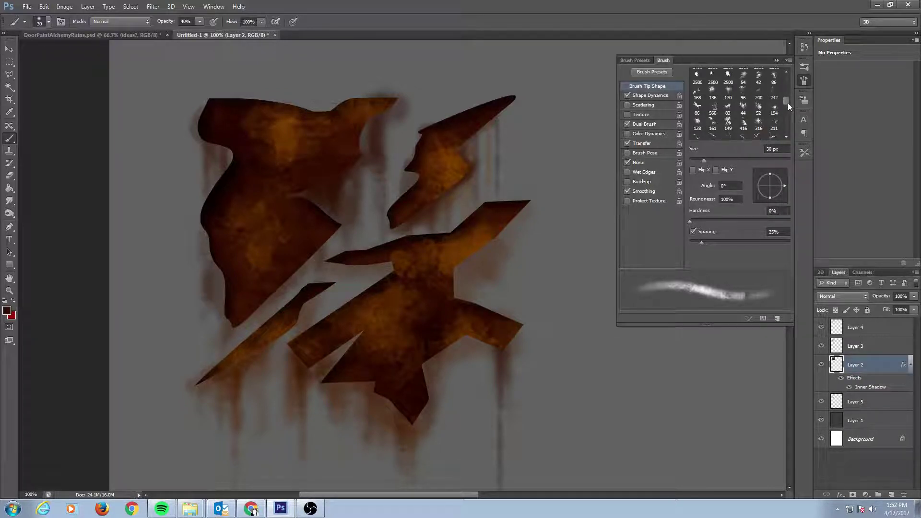
click(713, 94)
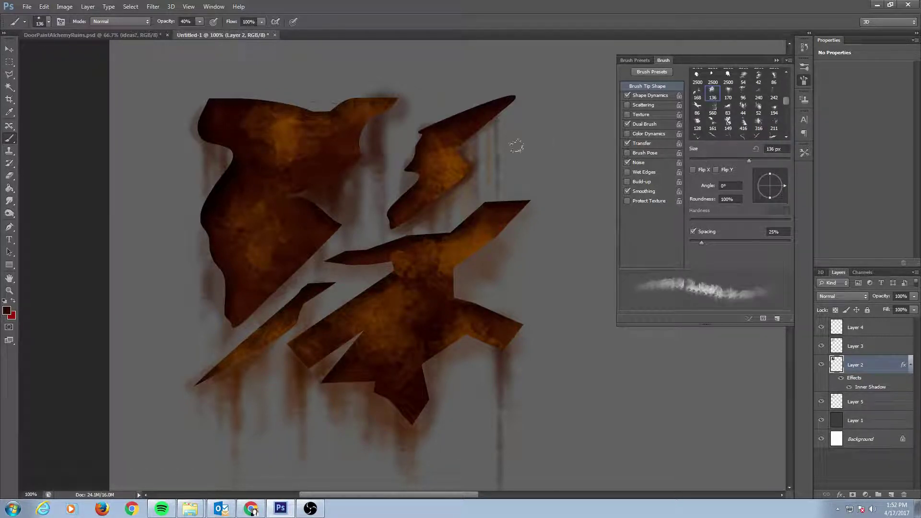
Paint dark, ragged texture along the upper-left shape's lower-right edge on Layer 2, using the rough brush at 100% opacity, reduced to 45 px.
key(bracketleft)
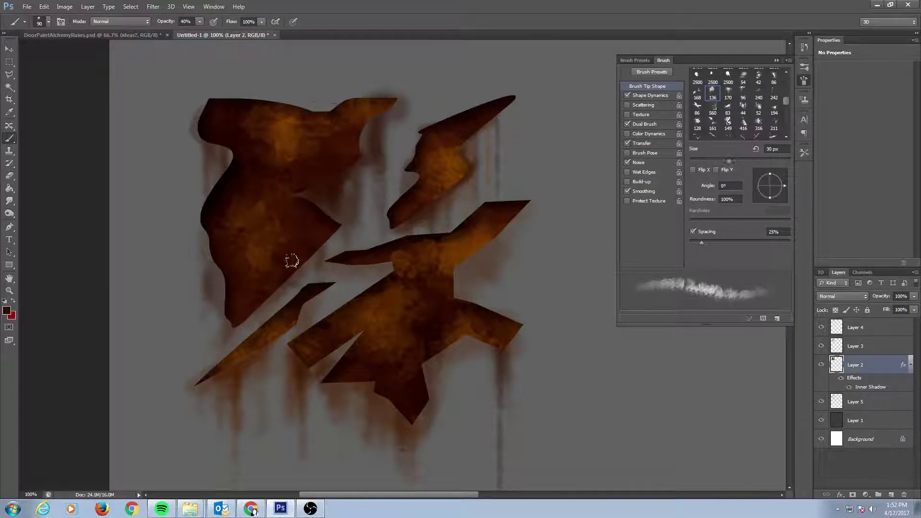
key(bracketleft)
key(bracketleft)
key(bracketleft)
key(bracketleft)
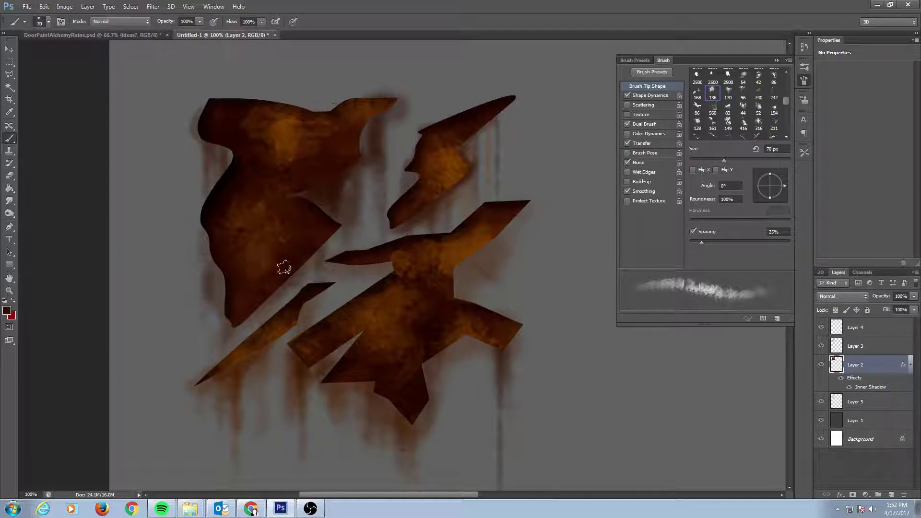
key(bracketleft)
key(bracketleft)
key(bracketleft)
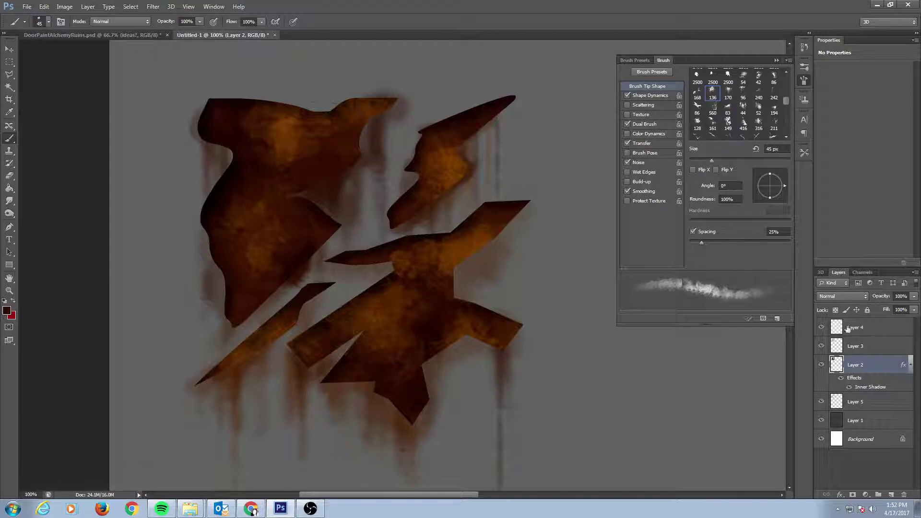
Roughen the upper-left shape's right notch and left edge in brown with a 35 px brush on Layer 2, temporarily hiding Layers 3 and 4.
click(821, 346)
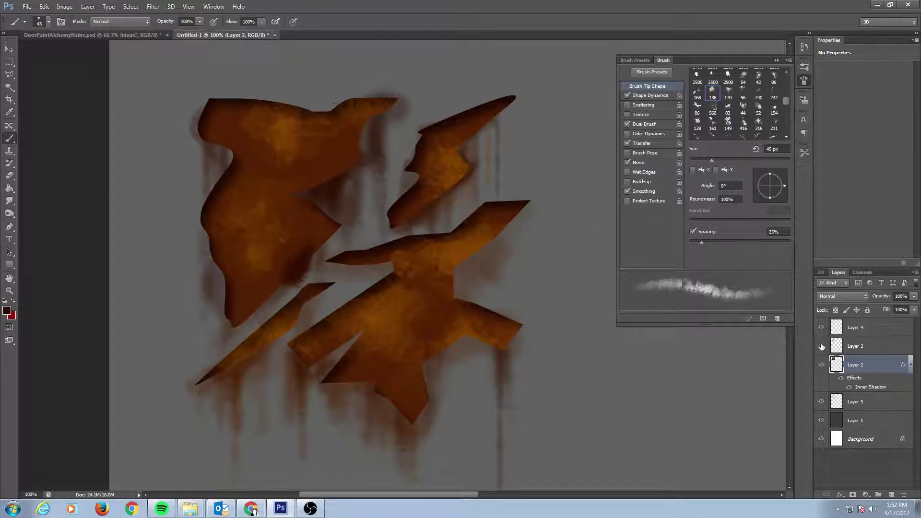
click(821, 346)
click(822, 346)
click(822, 327)
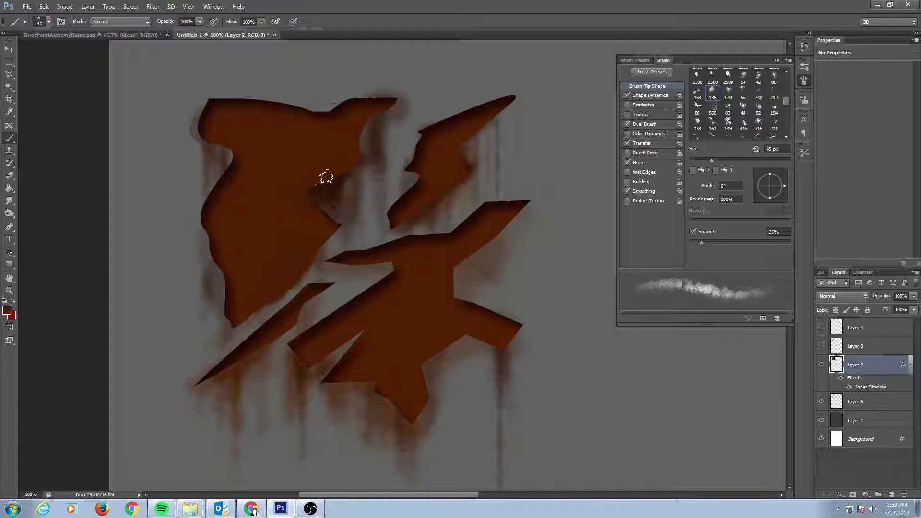
key(bracketleft)
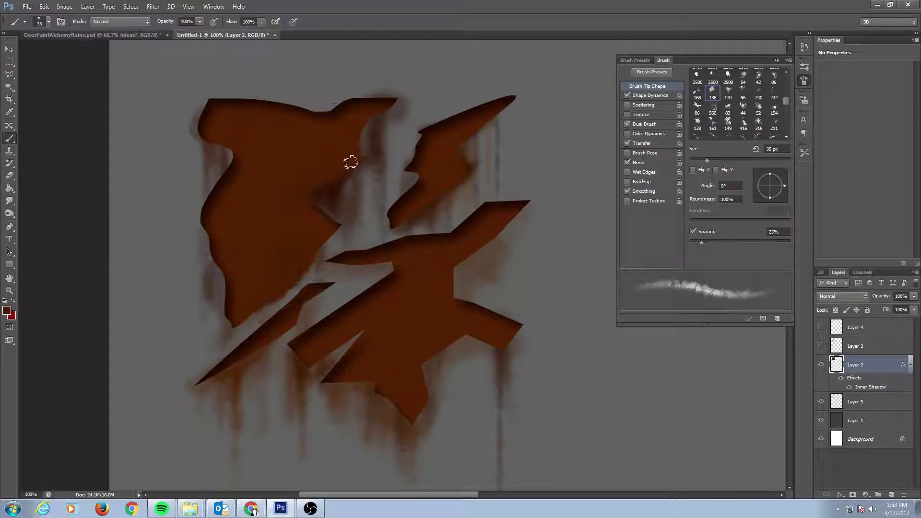
mouse_move(245, 170)
mouse_down()
mouse_move(220, 186)
mouse_move(218, 200)
mouse_move(246, 173)
mouse_move(231, 178)
mouse_move(235, 147)
mouse_move(226, 172)
mouse_up()
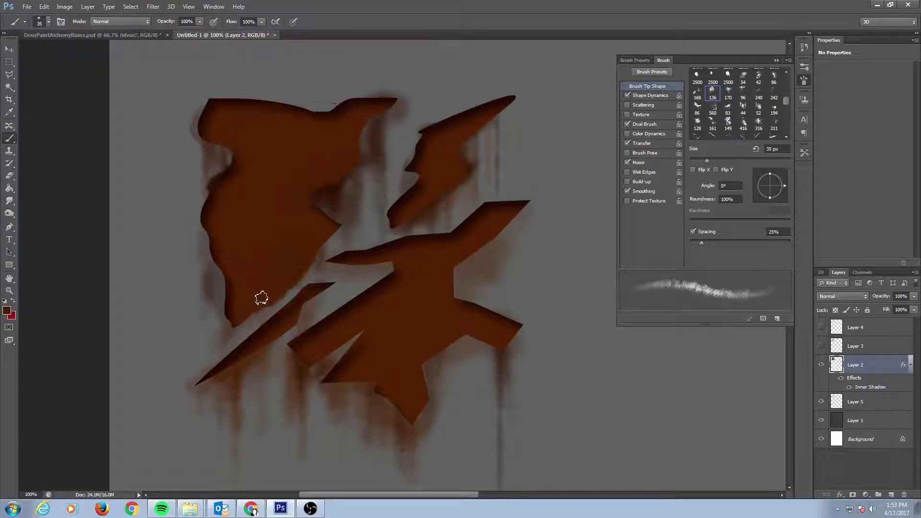
click(821, 346)
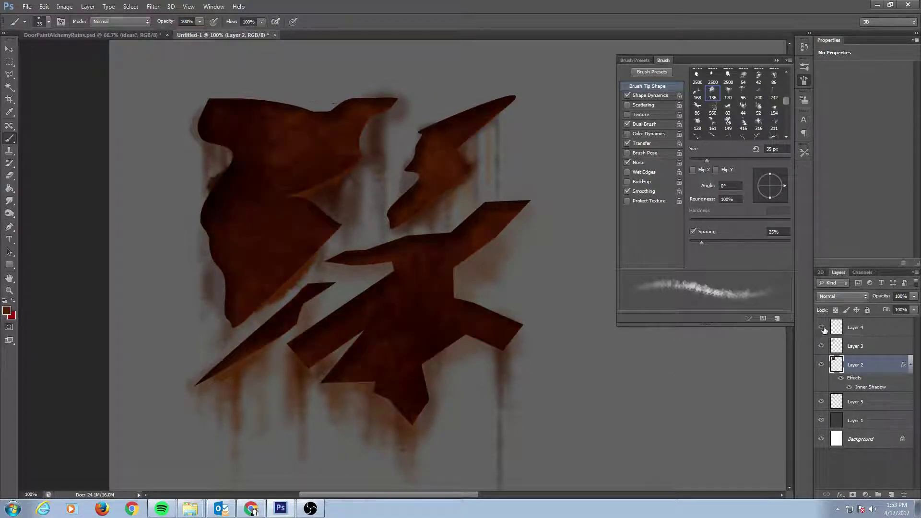
click(821, 328)
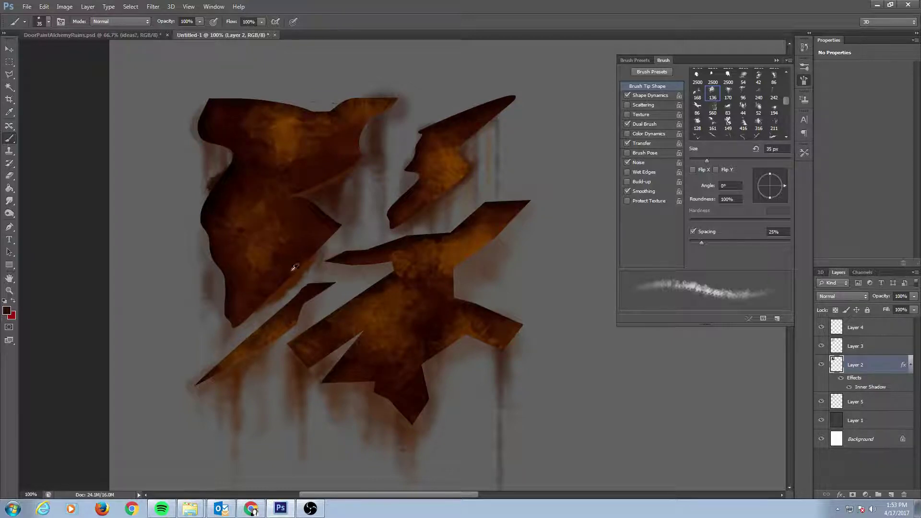
Darken the upper-left shape's lower-right edge on Layer 3, and paint rough orange highlights along it on Layer 4 with a 60 px brush.
click(885, 348)
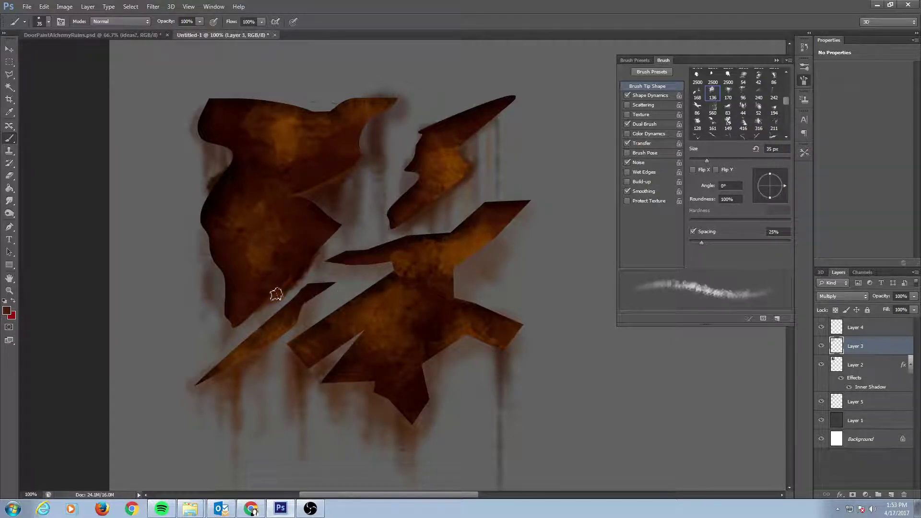
click(901, 327)
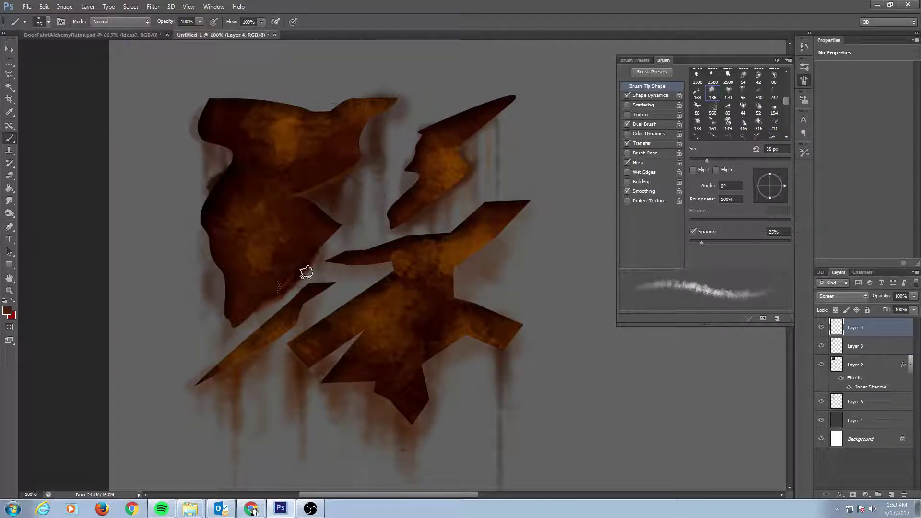
key(bracketright)
key(bracketright)
key(bracketright)
key(bracketright)
drag(284, 282, 324, 237)
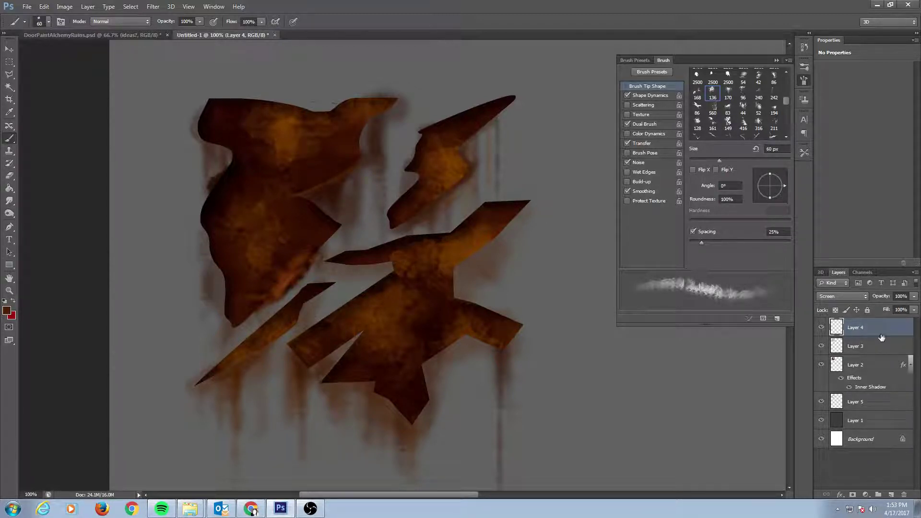
Create a new layer above Layer 4 and switch to the Soft Round brush.
click(891, 495)
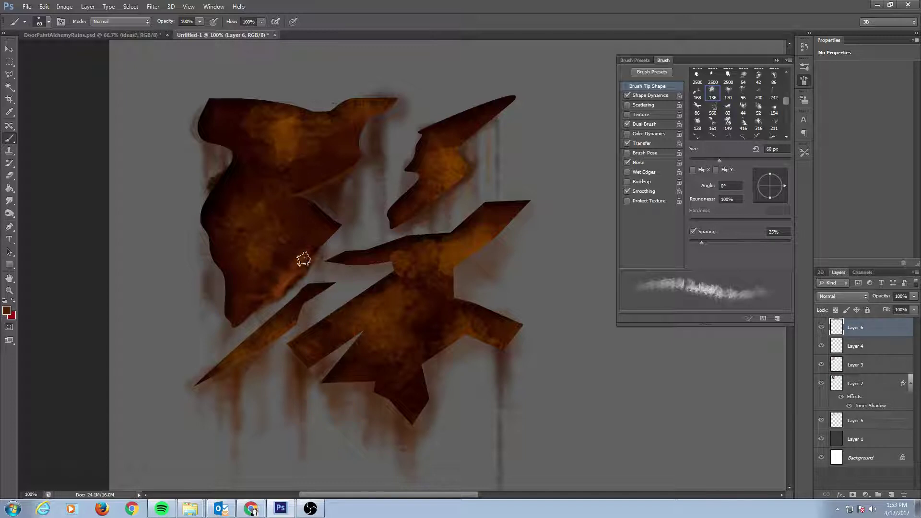
key(F5)
key(F5)
click(635, 63)
drag(790, 114, 790, 98)
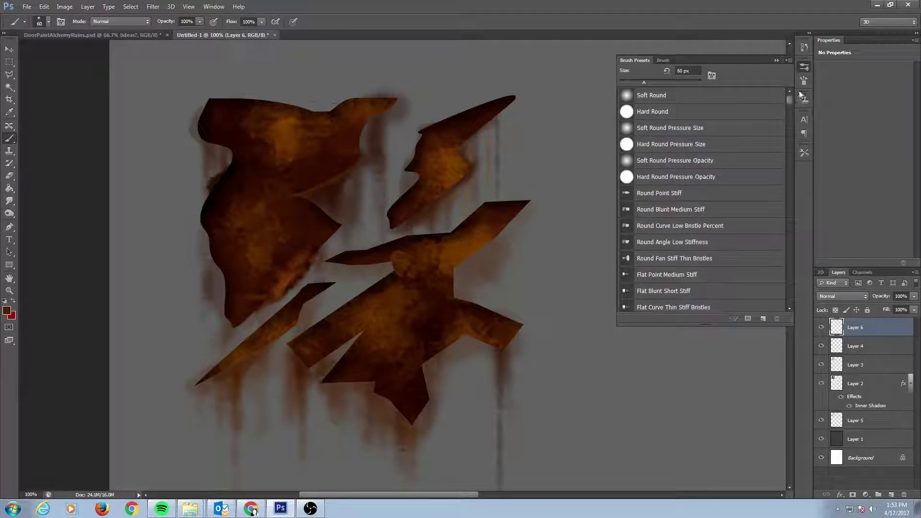
click(628, 97)
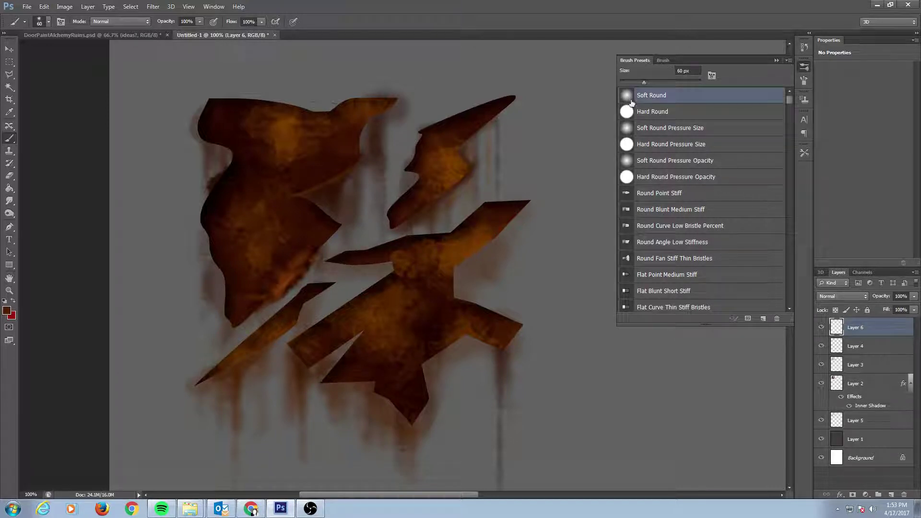
key(F5)
Sample a near-black color near the upper-left shape's right tip and paint a thin dark edge there with the soft brush at 9 px.
key(bracketleft)
key(bracketleft)
key(bracketleft)
key(bracketleft)
key(bracketleft)
key(bracketleft)
key(bracketleft)
key(bracketleft)
key(bracketleft)
key(bracketleft)
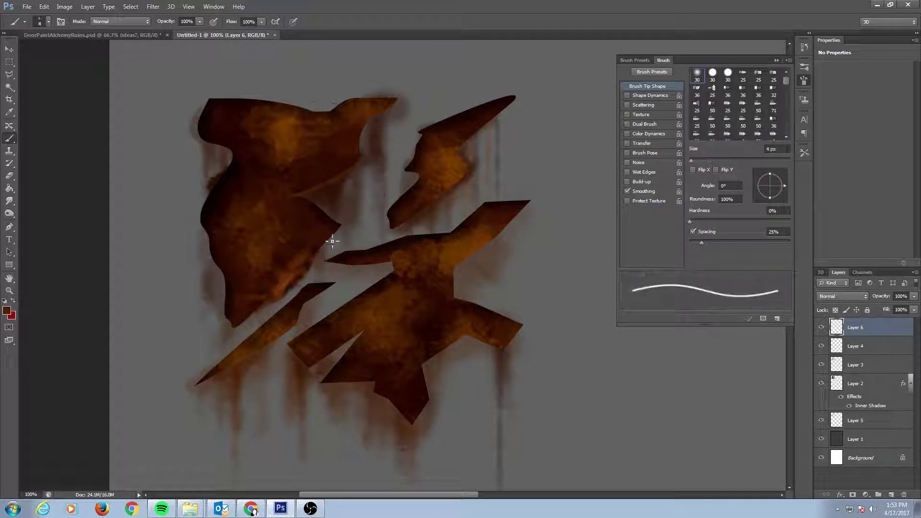
alt+click(328, 218)
key(bracketright)
key(bracketright)
key(bracketright)
key(bracketright)
key(bracketright)
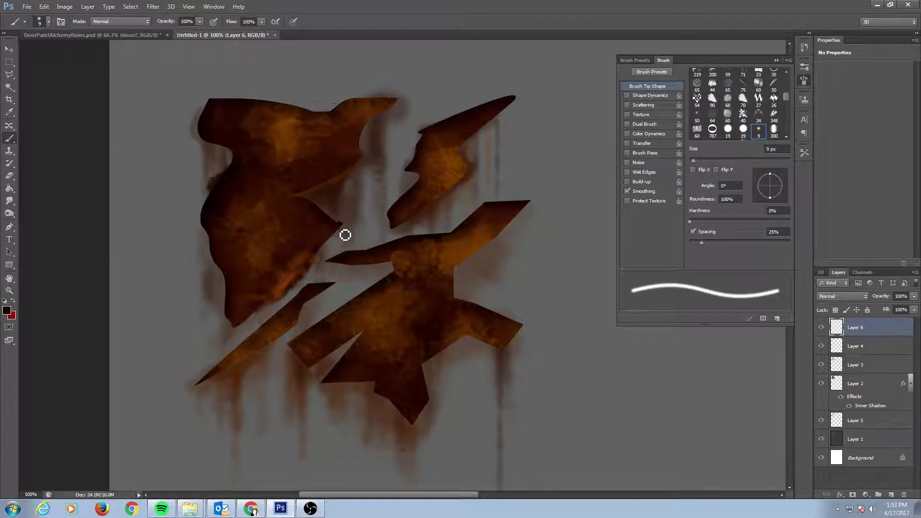
Sample the background gray beside the upper-left shape's right tip and reduce the soft brush to 8 px.
alt+click(337, 245)
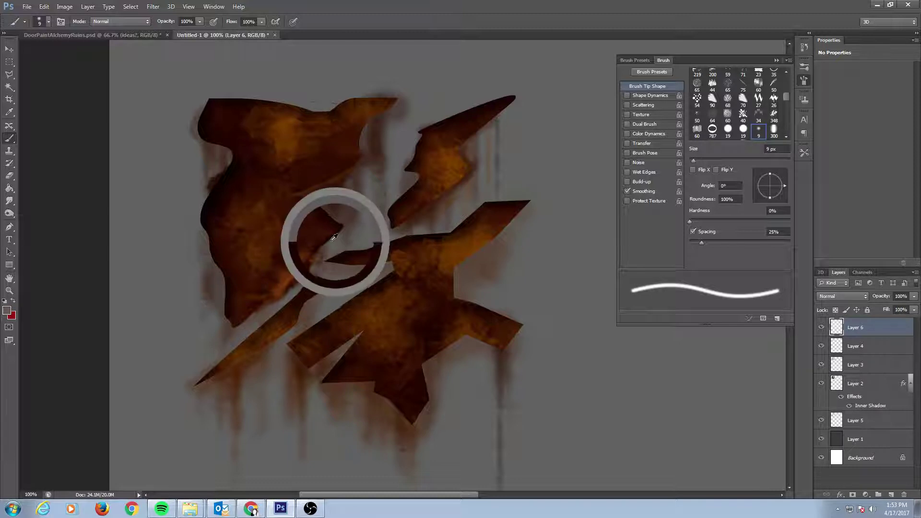
key(bracketleft)
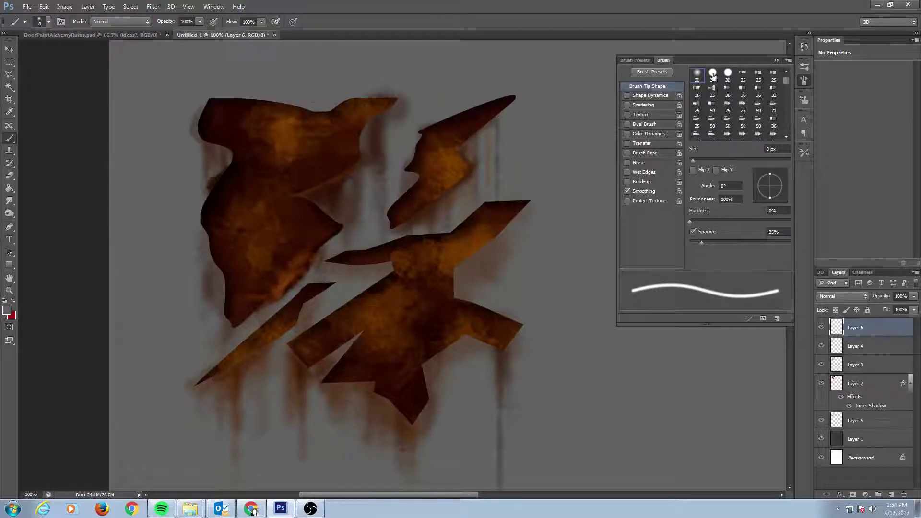
Paint a thin near-black line along the large lower shape's upper-left edge on Layer 6 with the Hard Round brush at 8 px.
click(713, 76)
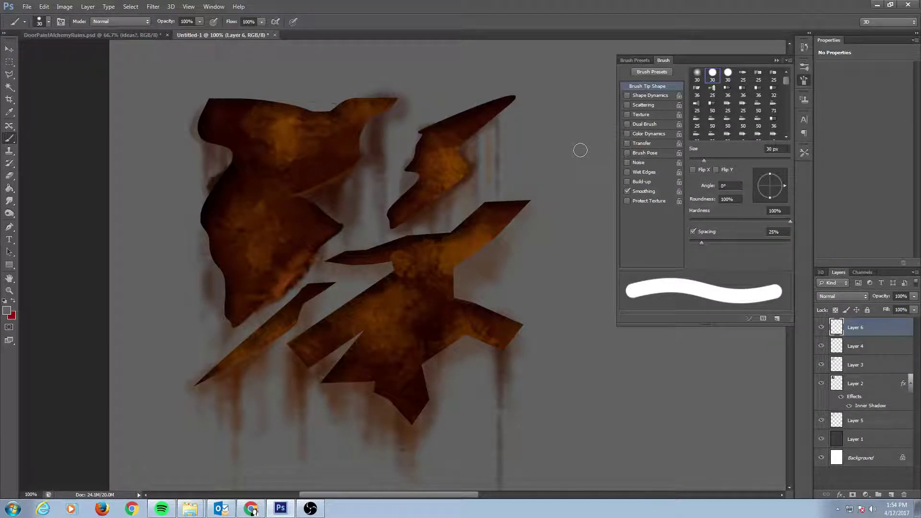
mouse_move(412, 243)
mouse_down()
mouse_move(369, 205)
mouse_move(372, 195)
mouse_up()
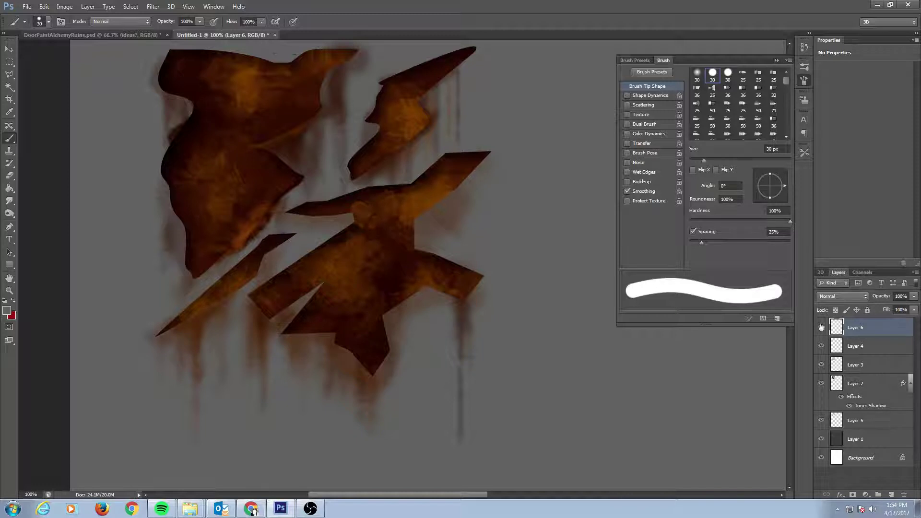
key(e)
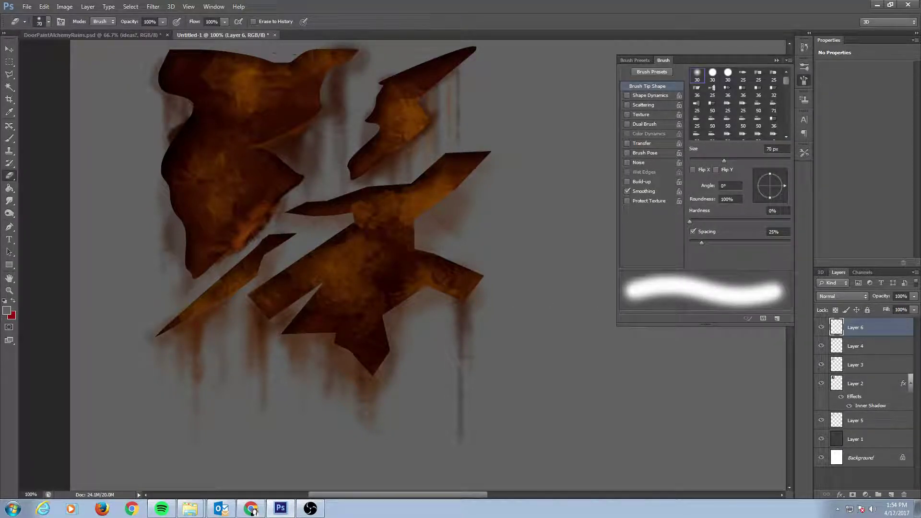
key(b)
key(bracketleft)
key(bracketleft)
key(bracketleft)
key(bracketleft)
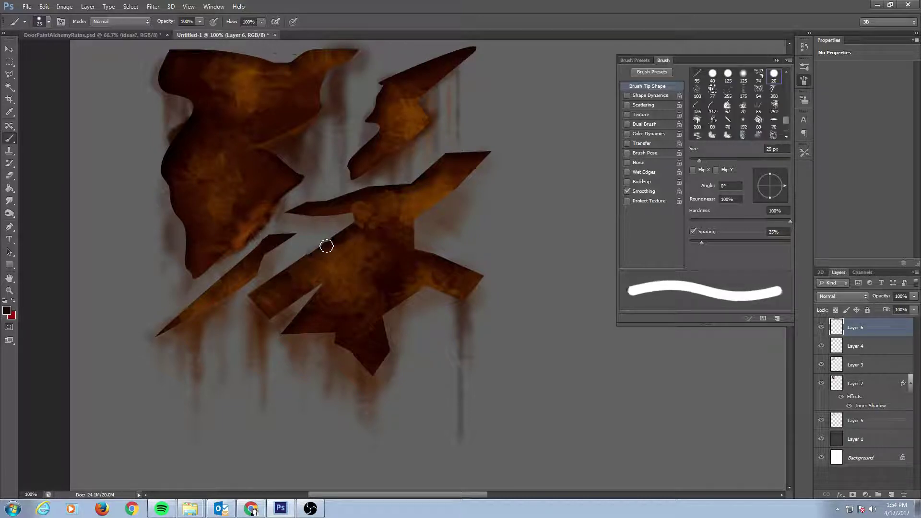
mouse_move(339, 243)
mouse_down()
mouse_move(361, 229)
mouse_move(268, 290)
mouse_move(260, 306)
mouse_move(318, 264)
mouse_up()
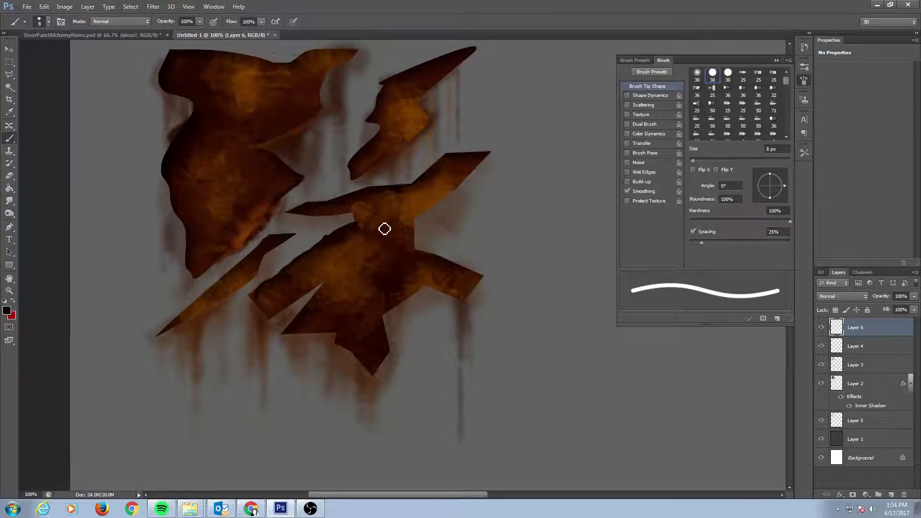
Try a stamp with the 1800 px Rust-set1 brush on the canvas and undo it.
click(650, 60)
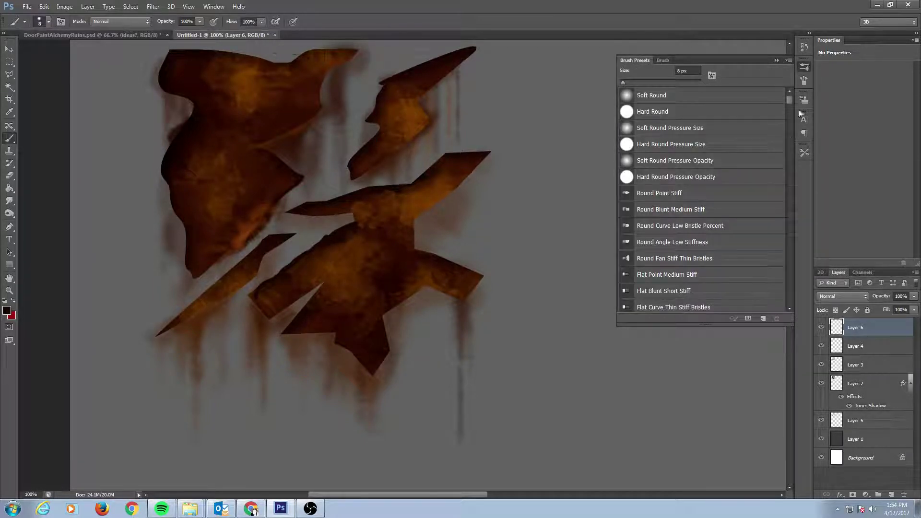
mouse_move(789, 101)
mouse_down()
mouse_move(788, 223)
mouse_move(795, 213)
mouse_up()
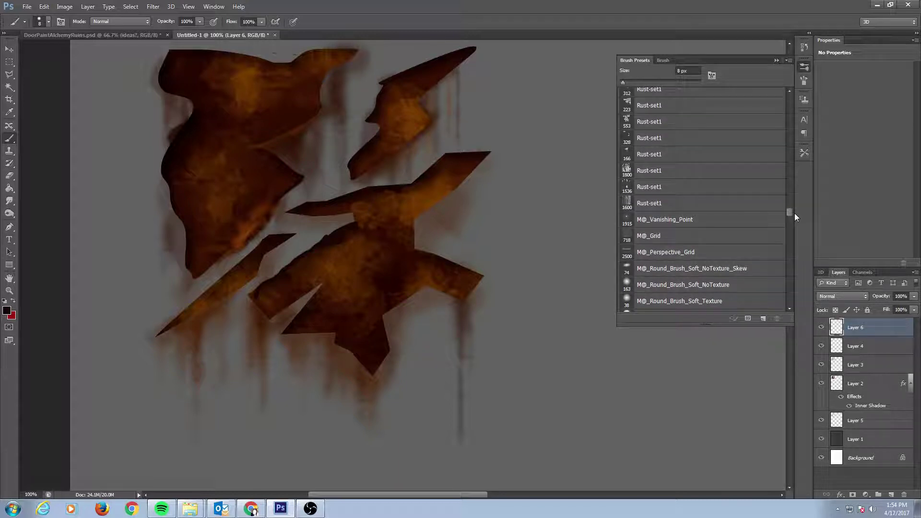
click(661, 178)
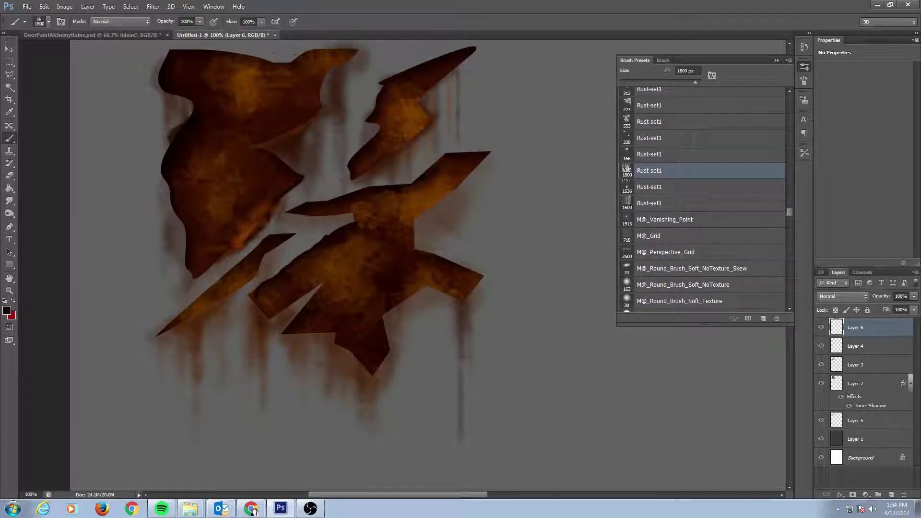
click(288, 240)
key(ctrl+z)
Choose the 54 px Rust-set1 brush with Shape Dynamics at 30% angle jitter and 47% roundness jitter, and set its opacity to 70%.
drag(790, 213, 799, 192)
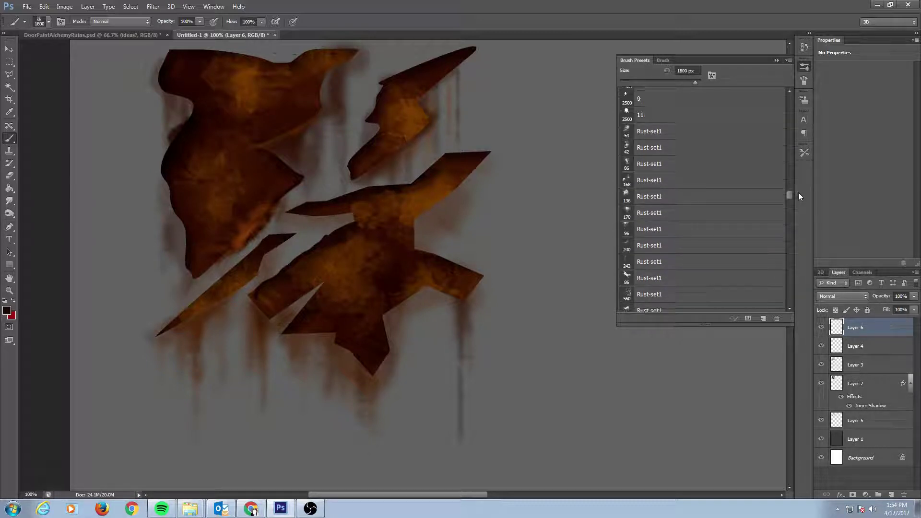
click(646, 134)
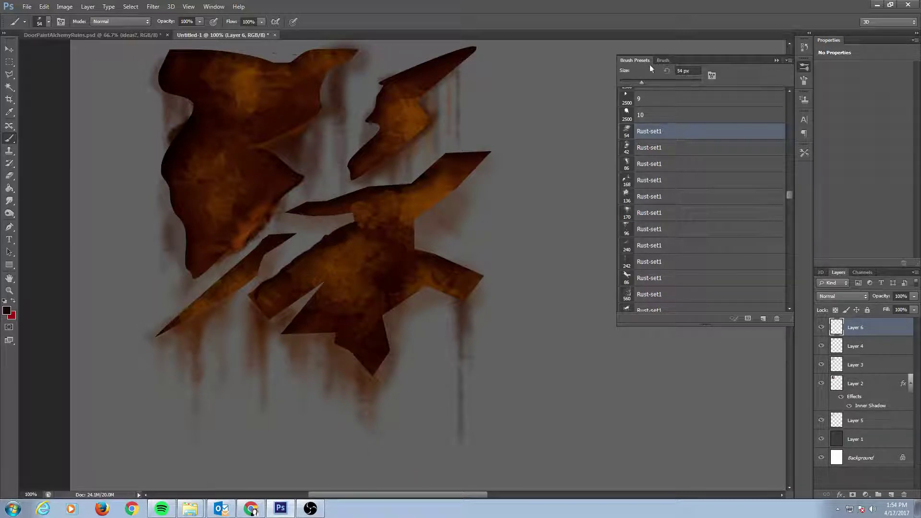
click(663, 60)
click(627, 96)
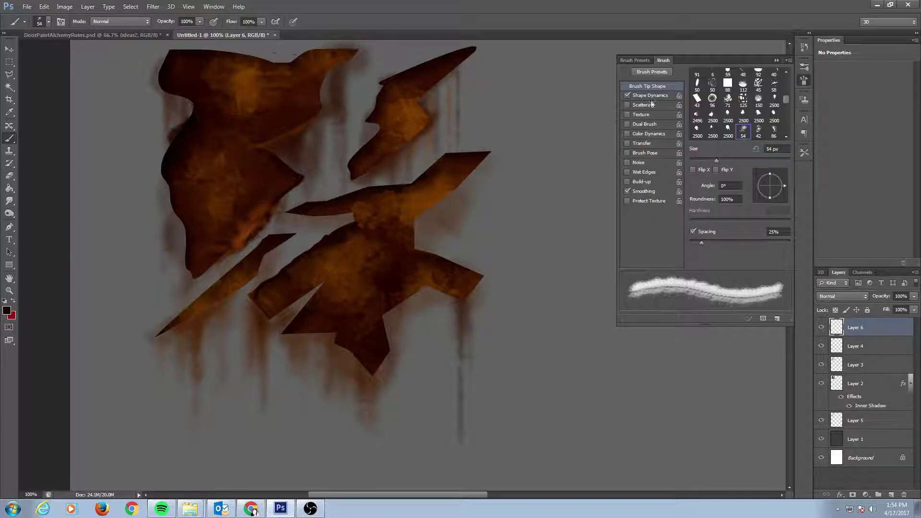
click(655, 96)
drag(691, 162, 720, 162)
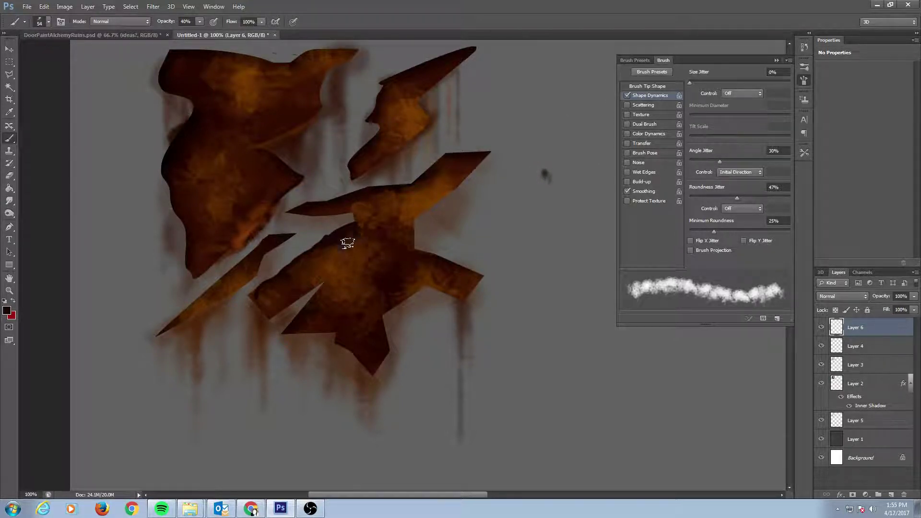
key(4)
key(7)
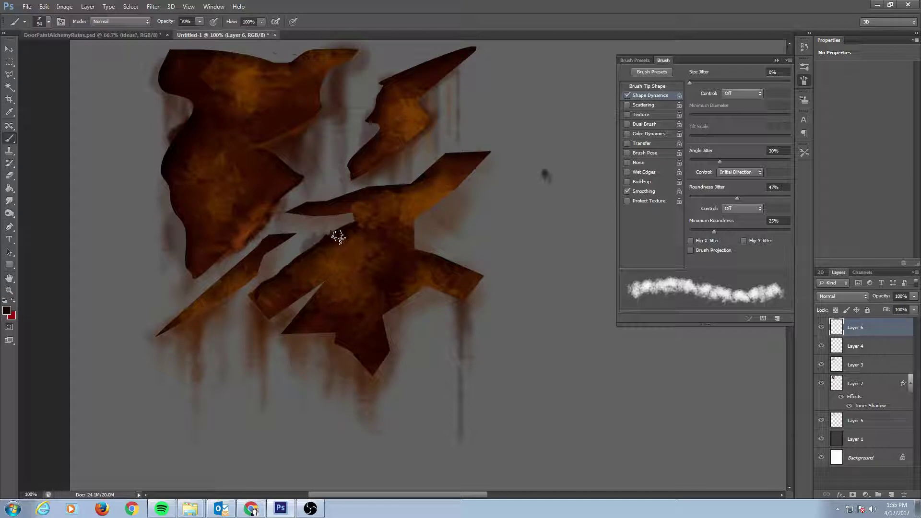
Try roughening the large lower shape's upper-left edge on Layer 6 with the rust brush and a sampled brown, and undo the strokes.
mouse_move(335, 237)
mouse_down()
mouse_move(308, 252)
mouse_move(351, 228)
mouse_up()
alt+click(340, 240)
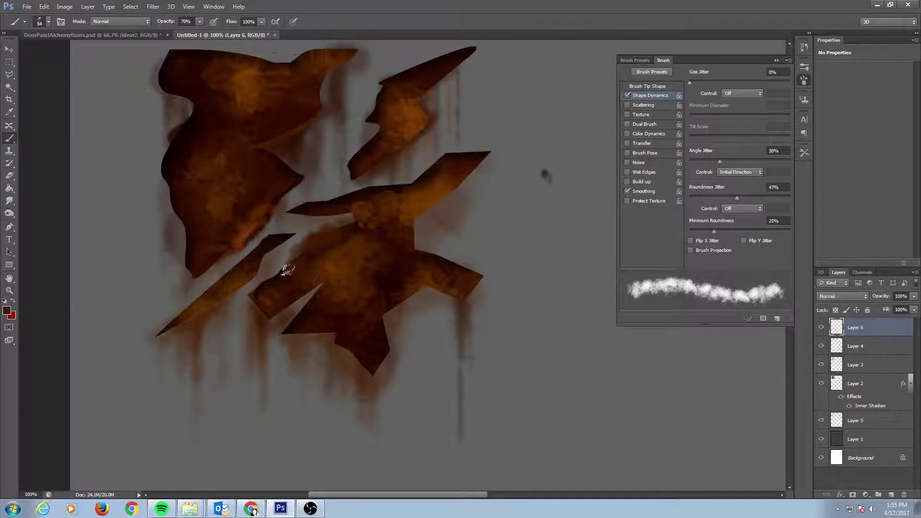
key(ctrl+alt+z)
key(ctrl+alt+z)
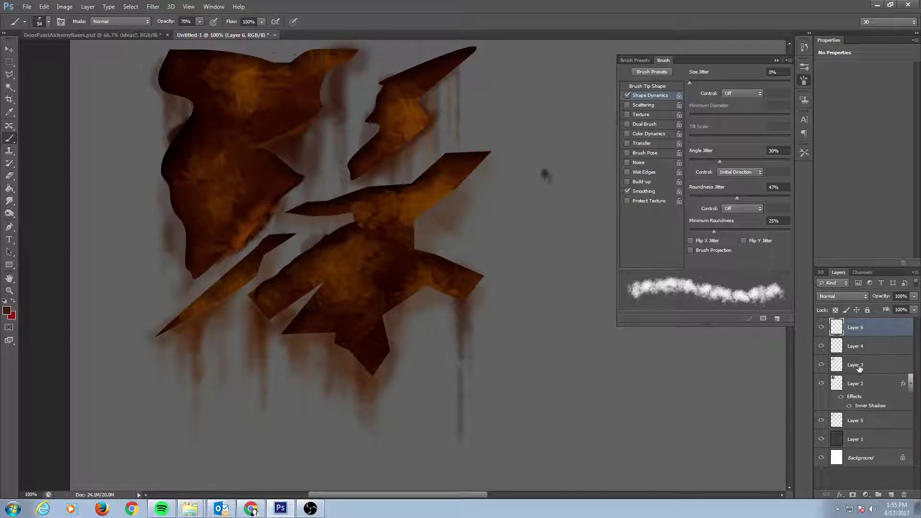
Select Layer 3, hide Layer 2's effects, and reduce the rust brush to 15 px.
click(866, 366)
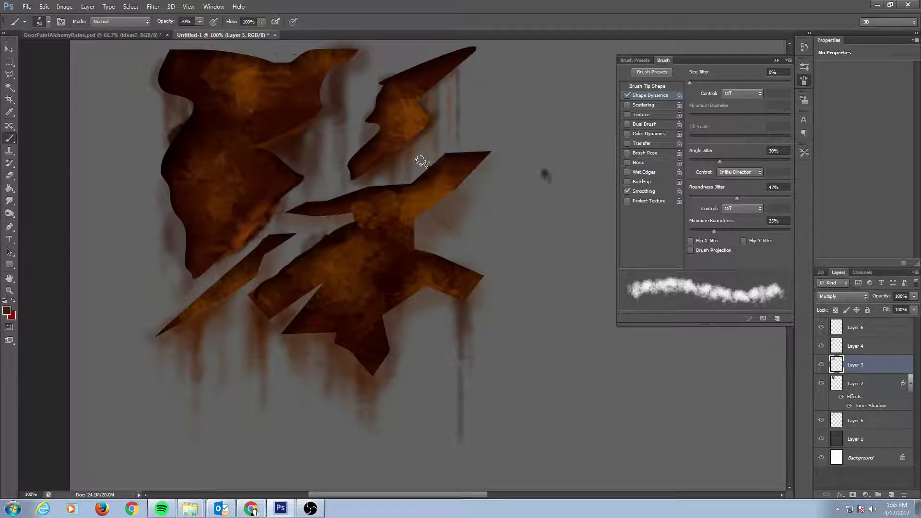
click(840, 398)
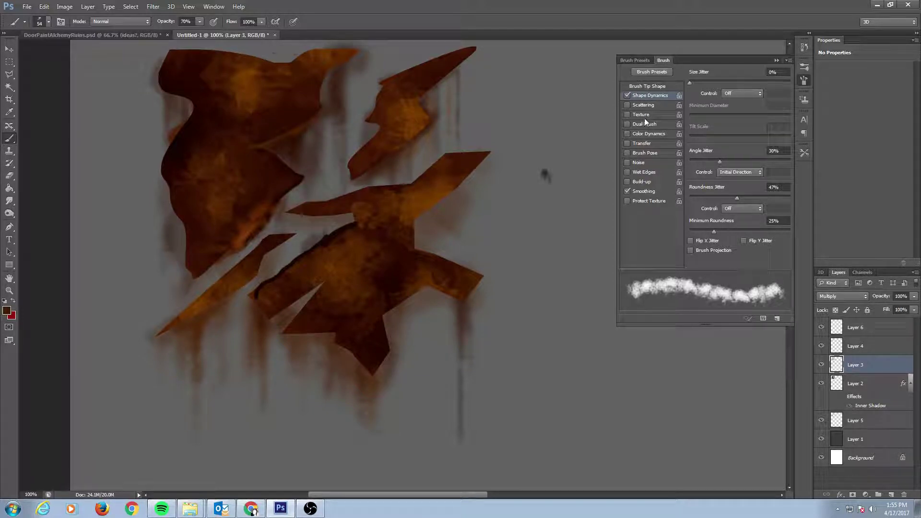
key(bracketleft)
key(bracketleft)
key(bracketleft)
key(bracketleft)
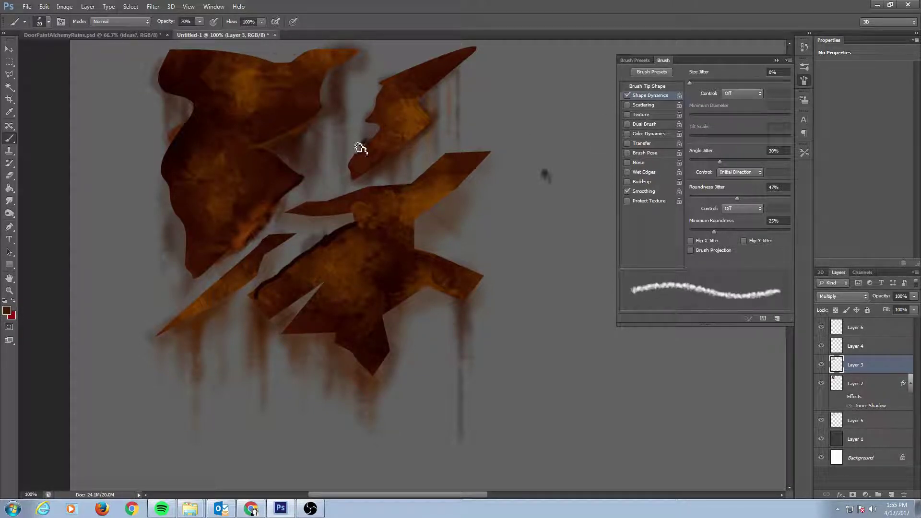
key(bracketleft)
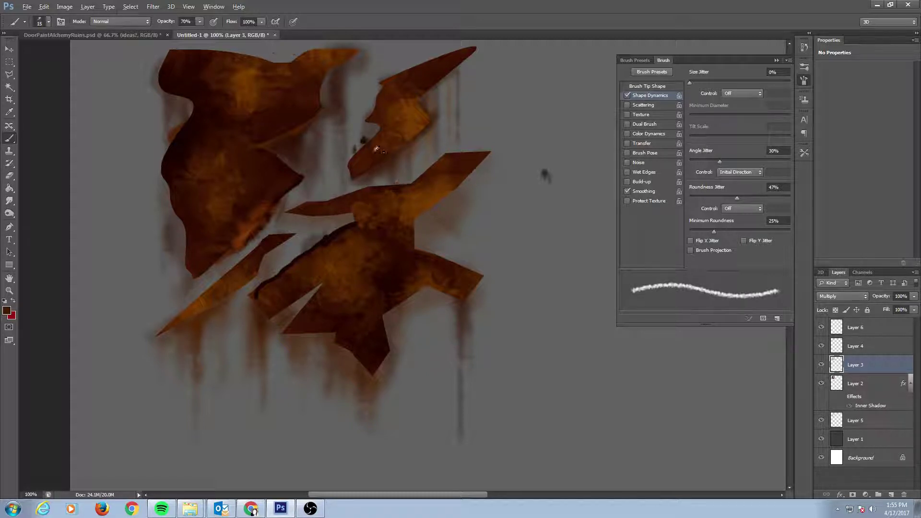
Try dark dabs along the upper-right shape's lower-left edge on Layer 3 in a sampled brown, and undo them.
alt+click(377, 151)
click(360, 152)
click(353, 162)
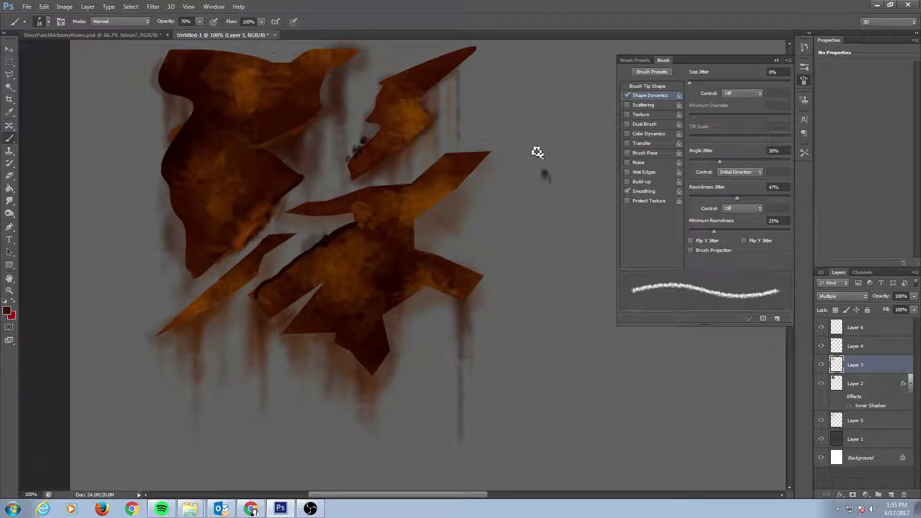
click(856, 384)
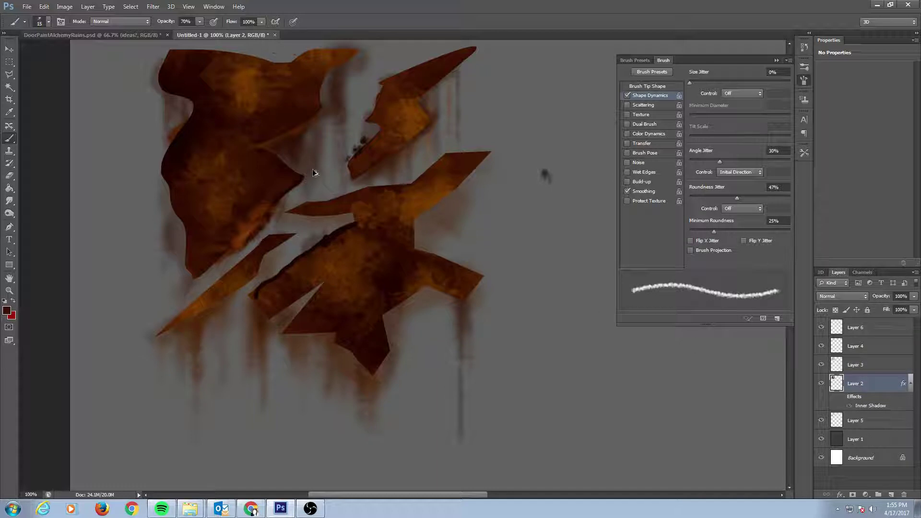
key(ctrl+alt+z)
key(ctrl+alt+z)
key(ctrl+alt+z)
Roughen the upper-right shape's left and upper edges with dark rust-brush strokes, continuing on Layer 2 at 15 px and 20 px.
drag(371, 144, 354, 165)
click(859, 384)
drag(372, 110, 405, 70)
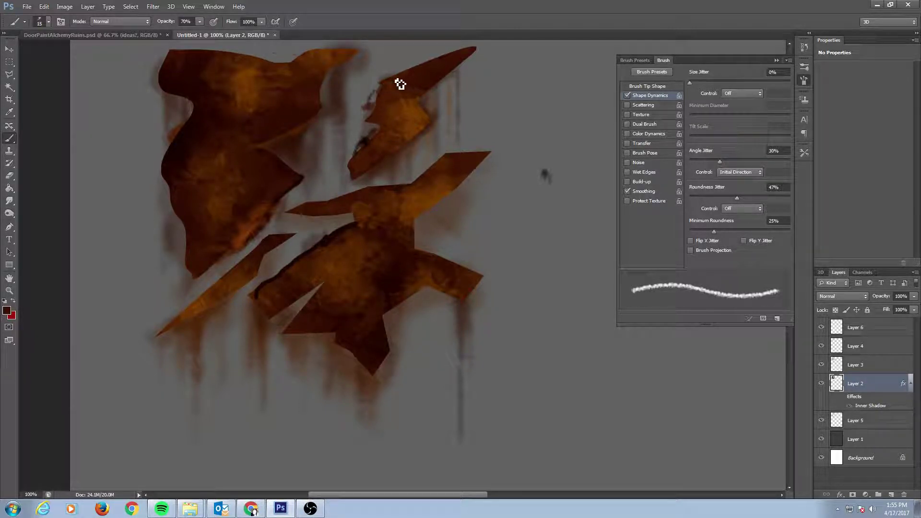
key(bracketright)
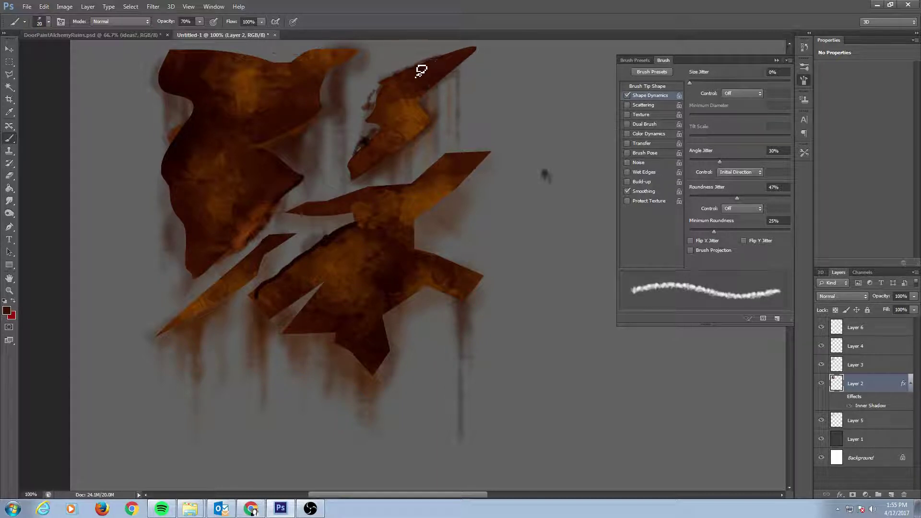
mouse_move(425, 66)
mouse_down()
mouse_move(432, 64)
mouse_move(413, 74)
mouse_move(420, 79)
mouse_move(436, 61)
mouse_up()
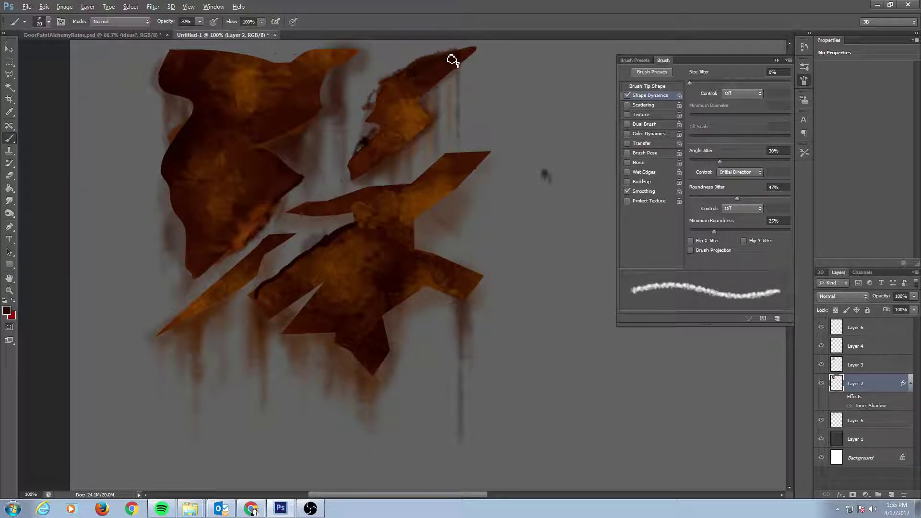
drag(407, 81, 404, 84)
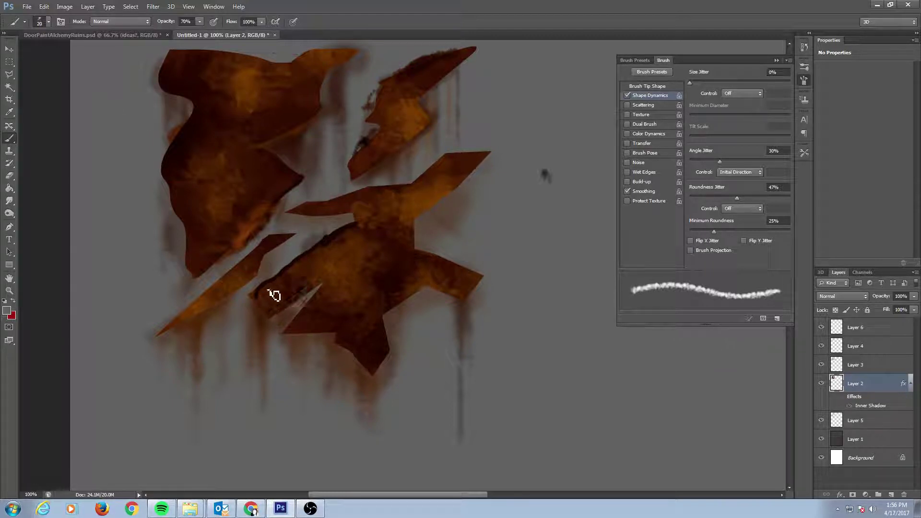
Sample a brown from the large lower shape near its upper-left edge and hide Layer 6.
alt+click(305, 263)
click(823, 328)
click(824, 328)
click(824, 327)
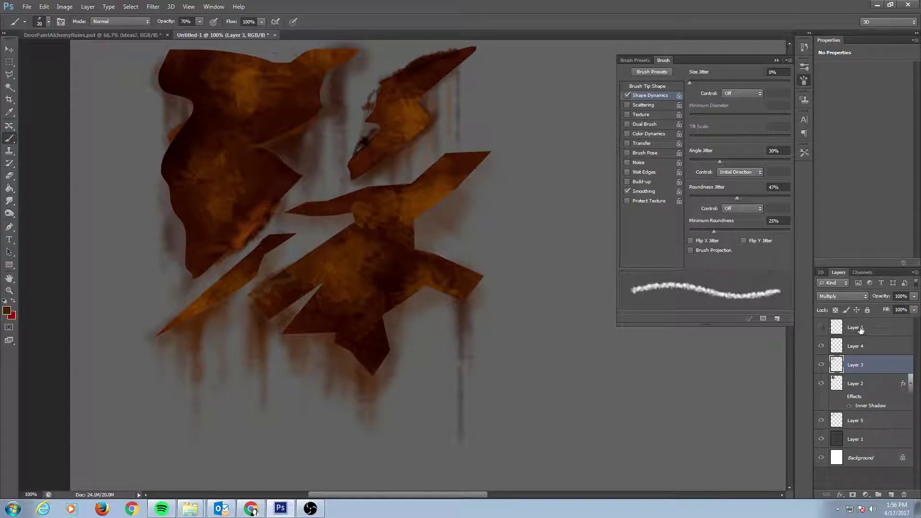
Turn Layer 2's effects back on and merge Layers 2, 3, 4 and 6 into one layer.
click(88, 7)
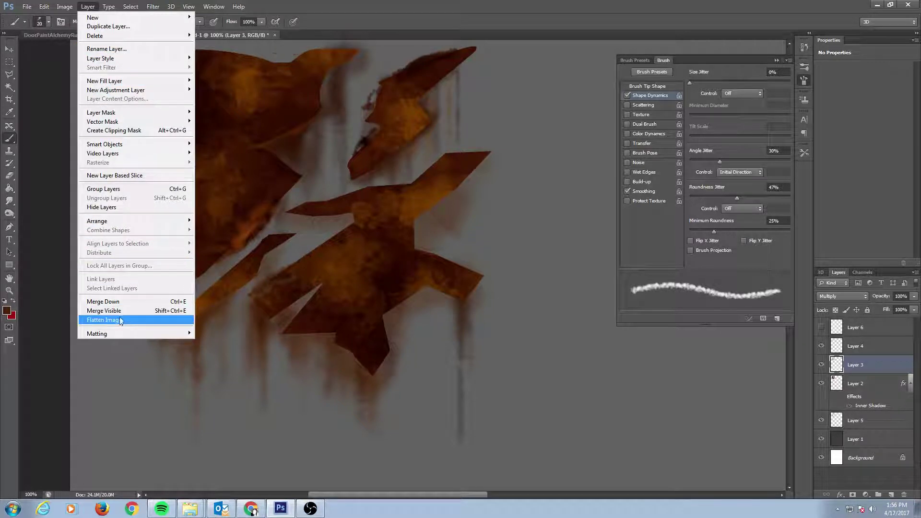
click(869, 382)
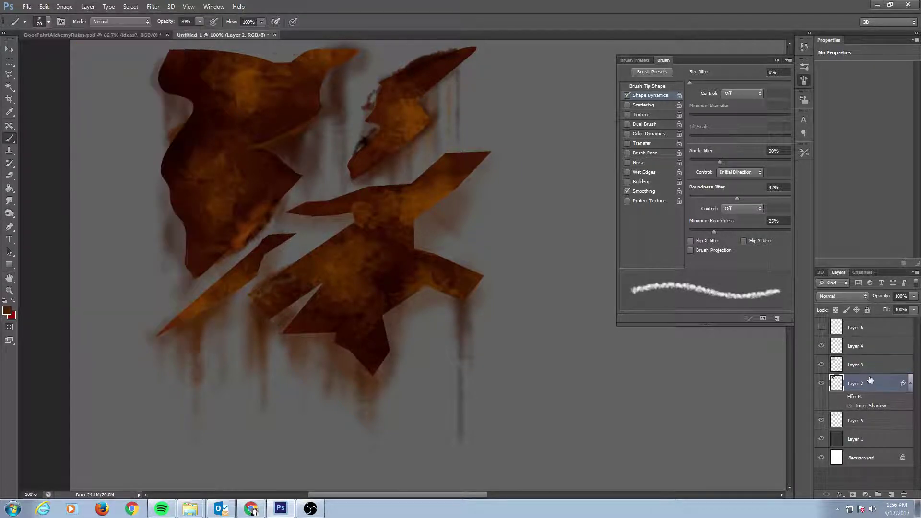
shift+click(859, 329)
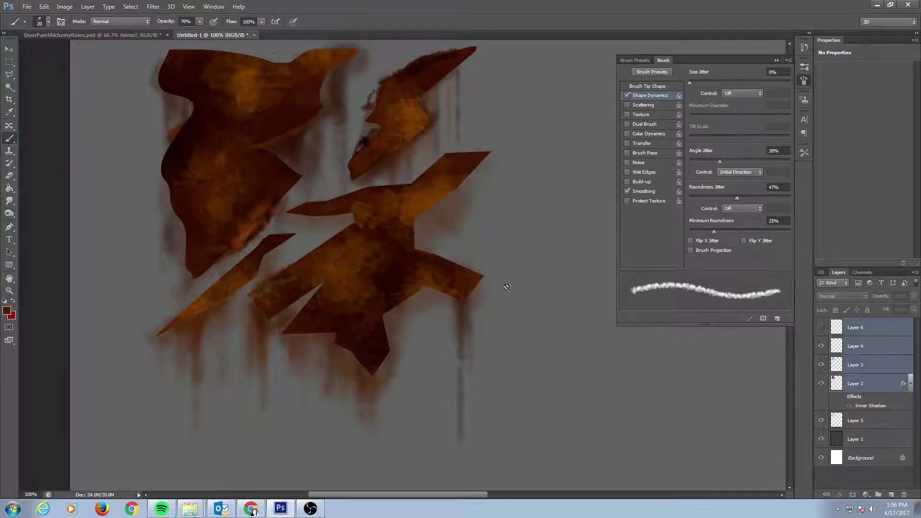
click(843, 397)
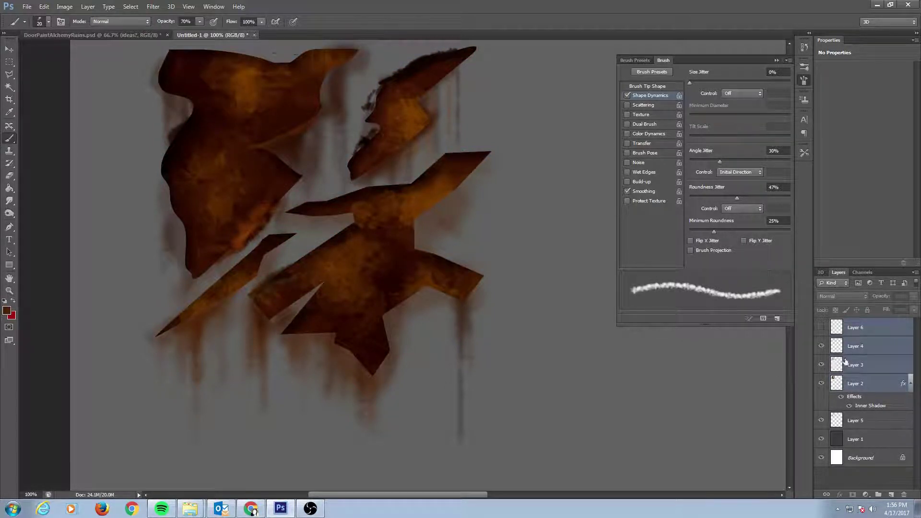
right_click(868, 353)
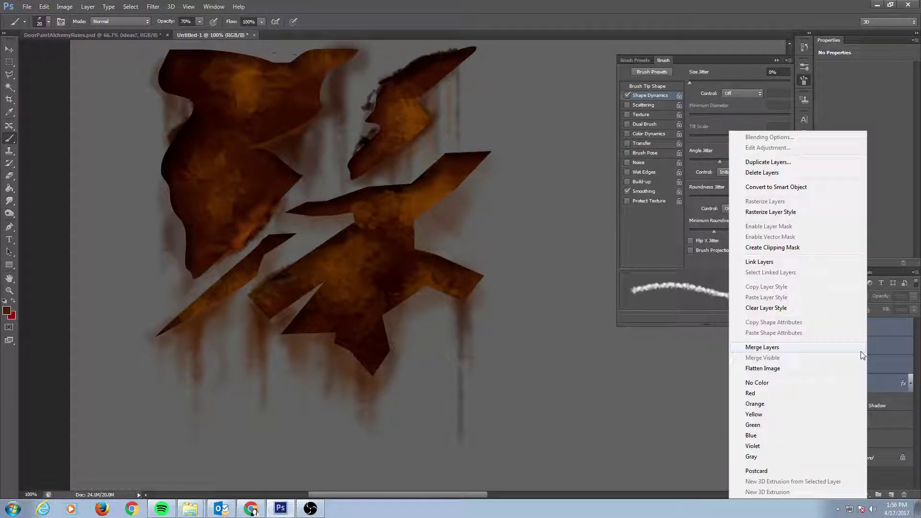
click(790, 349)
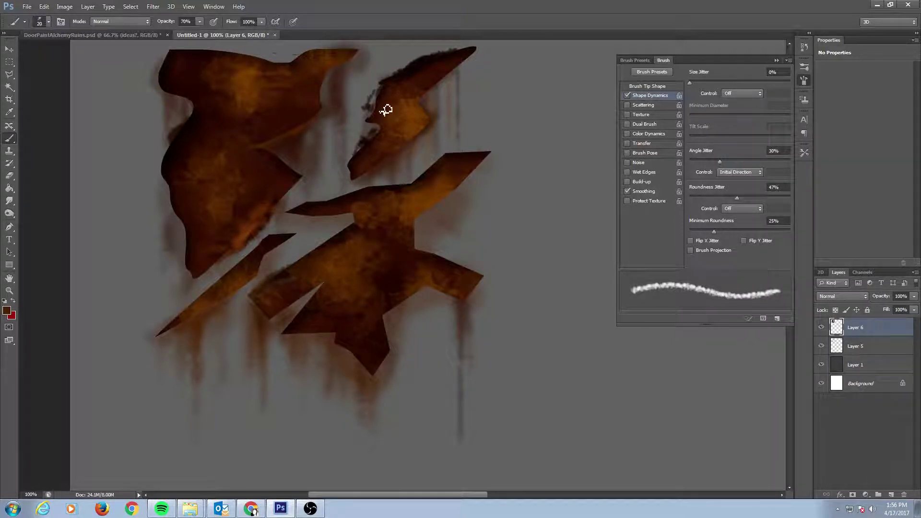
Roughen the upper-right shape's upper-left edge with a sampled dark brown, raising the brush to 100% opacity and 30 px.
alt+click(389, 90)
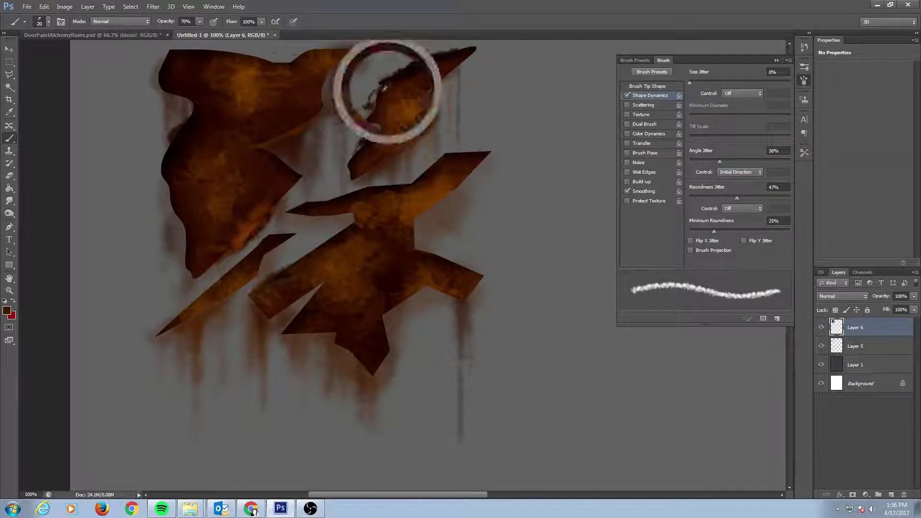
mouse_move(375, 99)
mouse_down()
mouse_move(412, 71)
mouse_move(401, 86)
mouse_move(427, 75)
mouse_move(418, 77)
mouse_move(439, 60)
mouse_move(428, 79)
mouse_move(407, 86)
mouse_move(425, 76)
mouse_move(432, 58)
mouse_move(416, 74)
mouse_move(426, 58)
mouse_up()
key(0)
key(bracketright)
key(bracketright)
key(bracketright)
key(bracketleft)
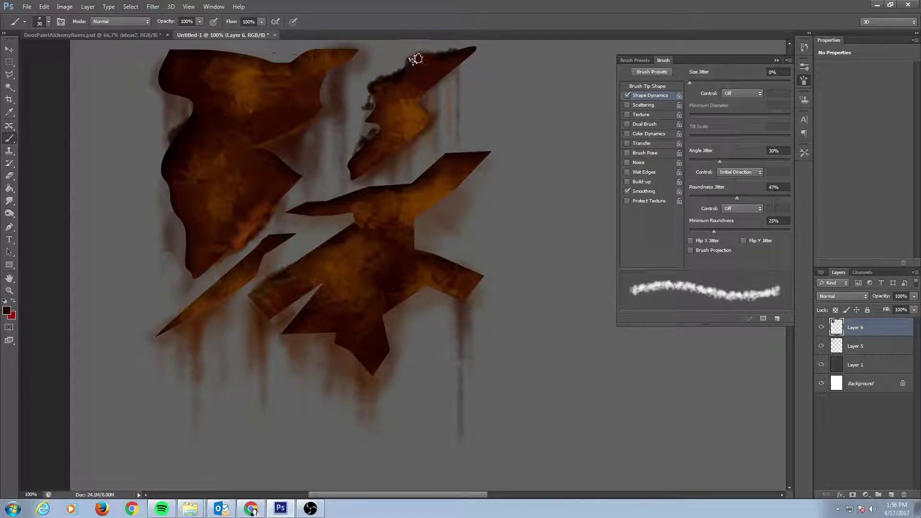
Break up the large upper-left shape's upper edge with rust-brush strokes in sampled browns at 30 px and 40 px.
alt+click(427, 66)
drag(305, 62, 292, 66)
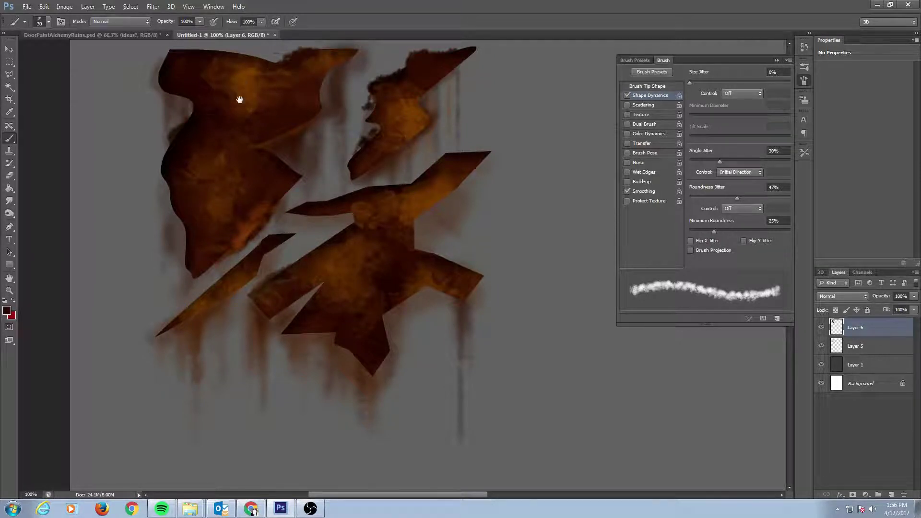
scroll(252, 101, up, 2)
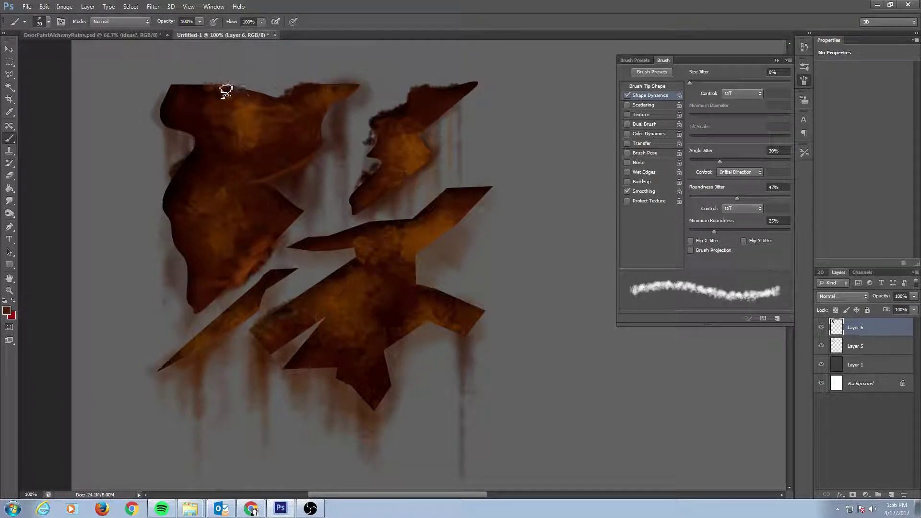
alt+click(249, 96)
key(bracketright)
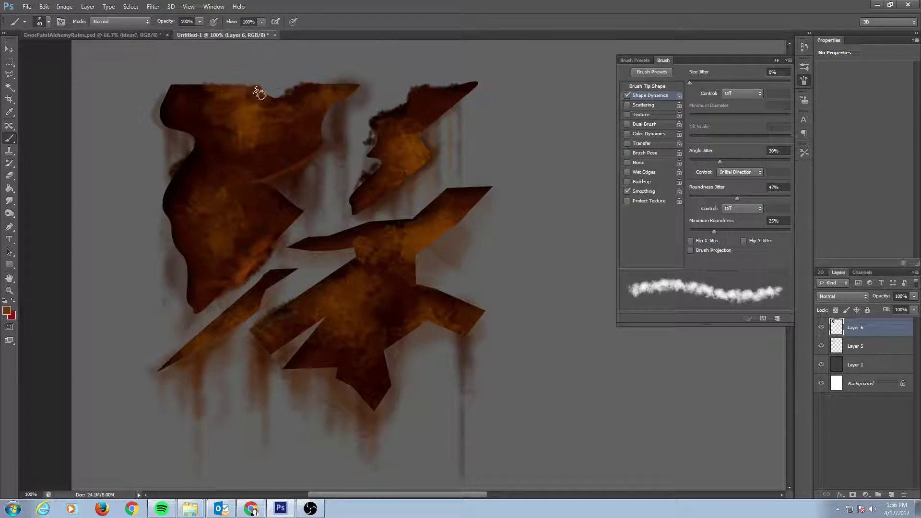
mouse_move(195, 87)
mouse_down()
mouse_move(261, 96)
mouse_move(212, 96)
mouse_up()
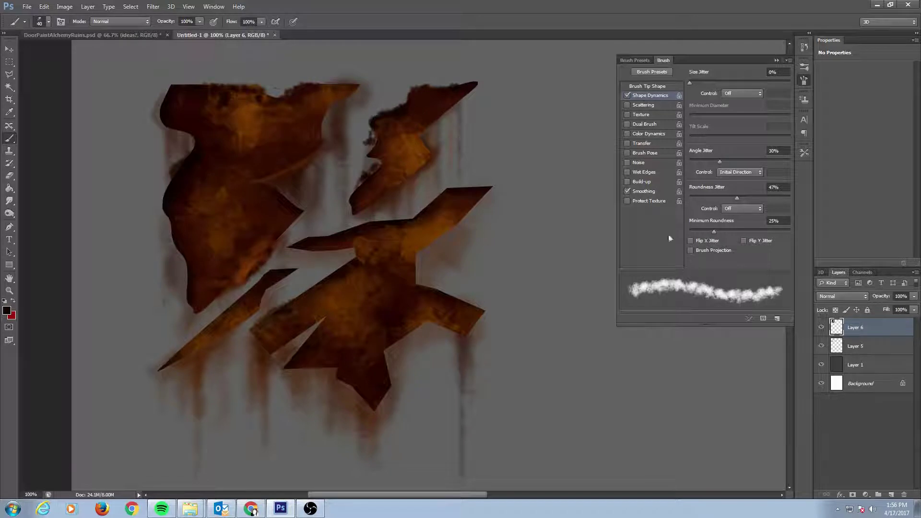
Try the M@_Perspective_Brush presets Natural_Patterns06, Natural_Patterns04 and Blocks.
click(633, 60)
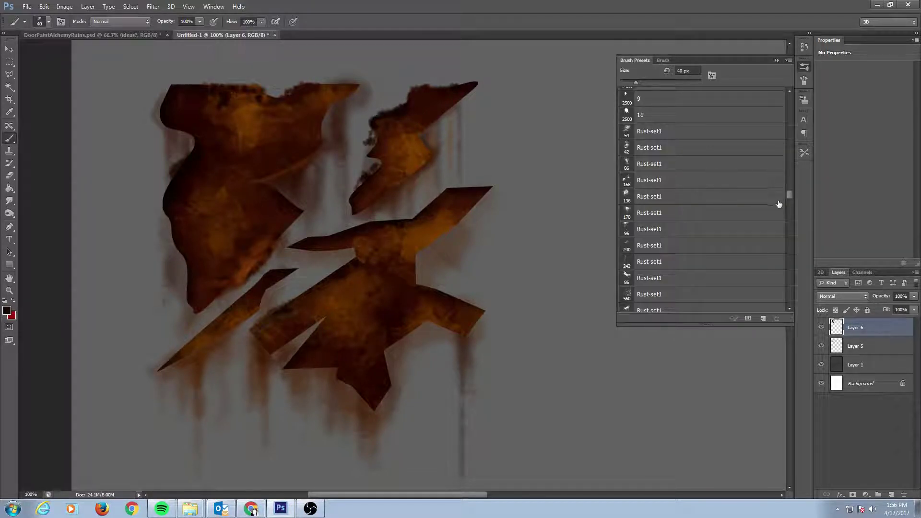
drag(790, 194, 787, 222)
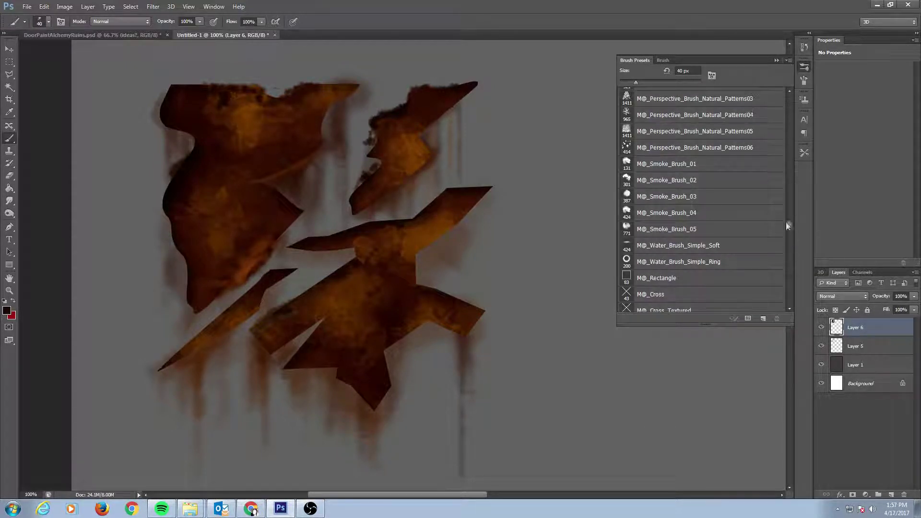
click(636, 150)
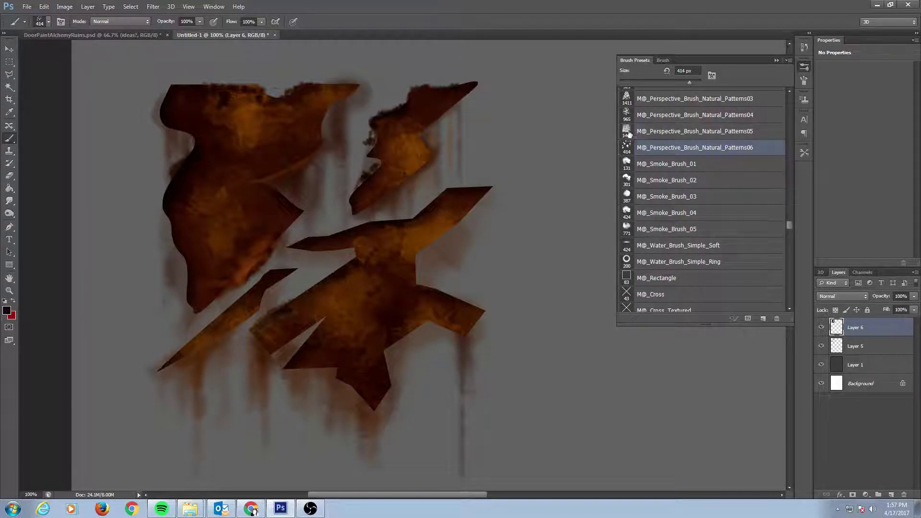
click(633, 116)
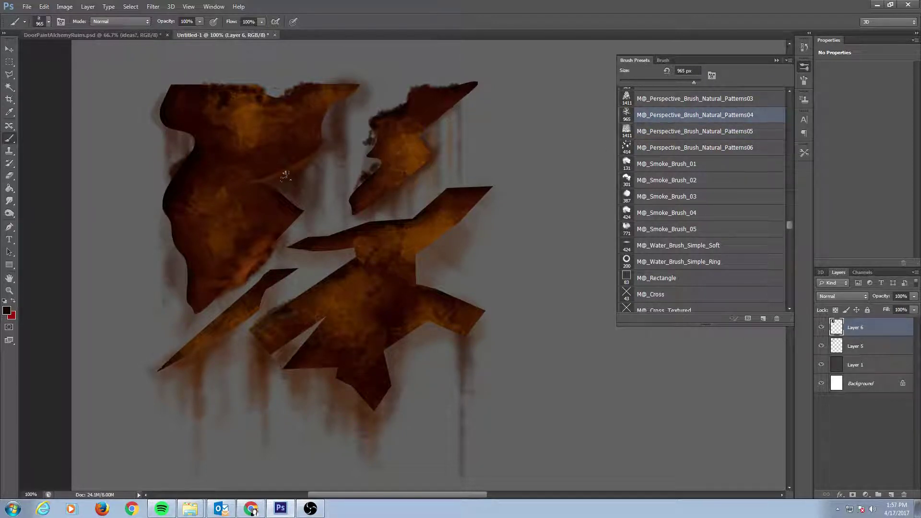
click(789, 91)
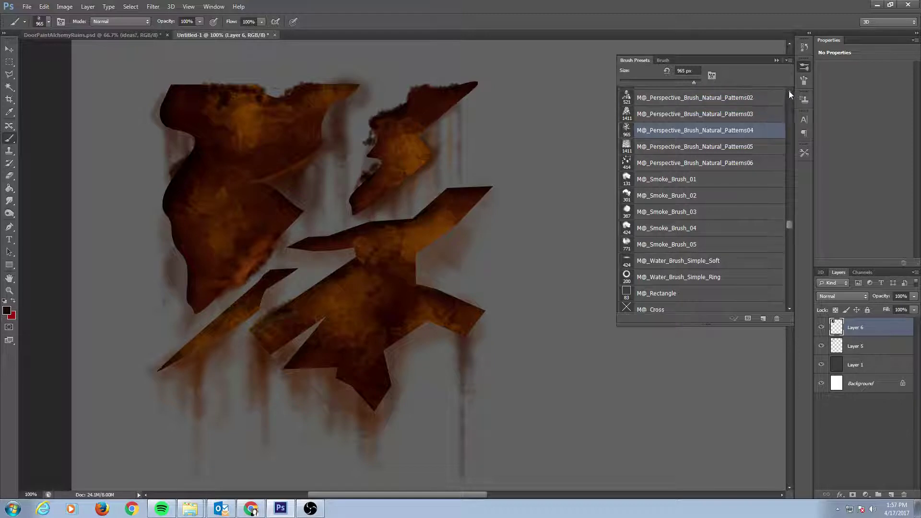
click(790, 91)
click(790, 92)
click(789, 91)
click(790, 91)
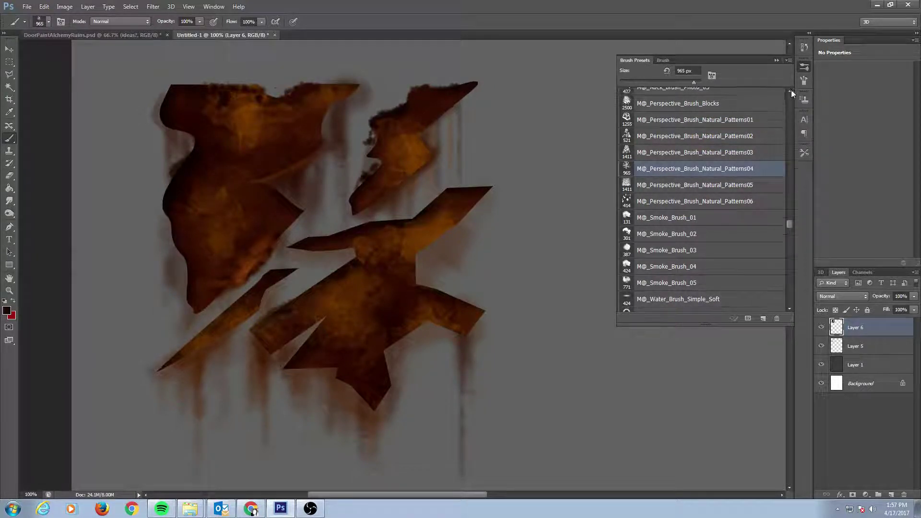
click(789, 91)
click(791, 90)
click(626, 120)
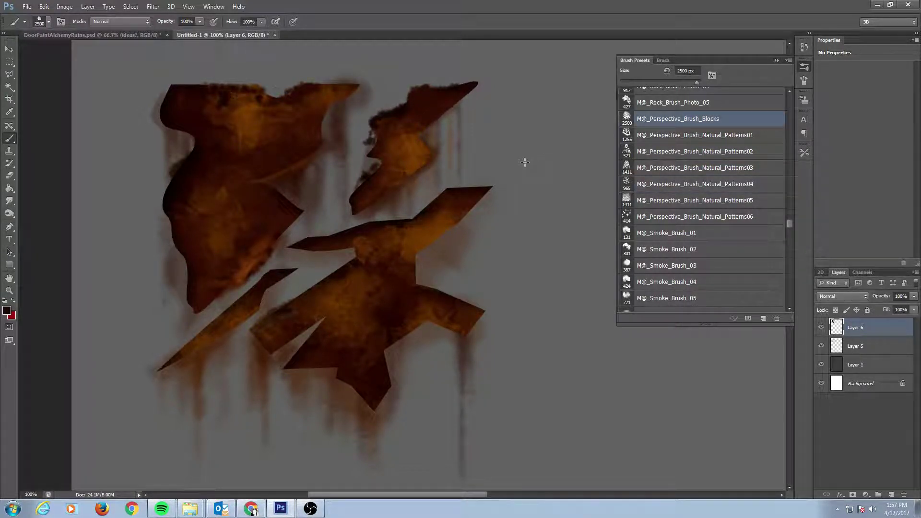
Paint dark texture along the large upper-left shape's upper edge with the M@_Rock_Brush_Photo_05 brush at 80 px.
click(626, 106)
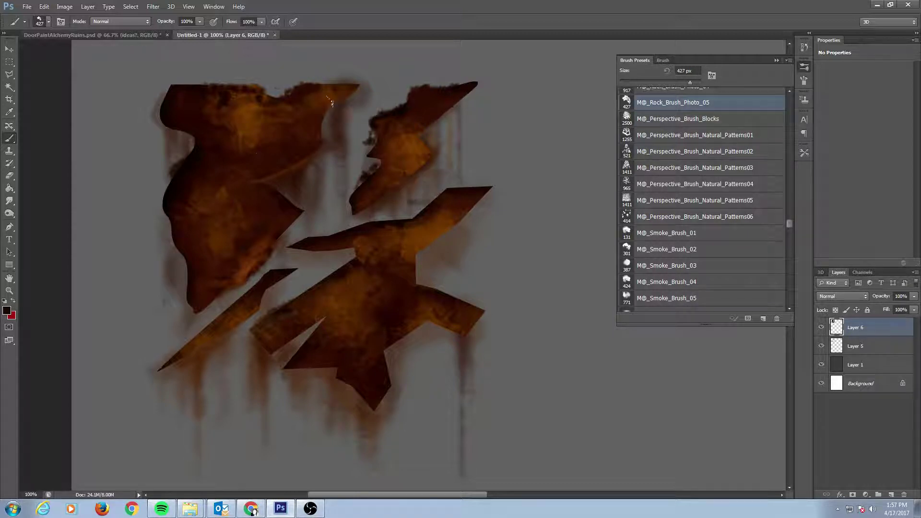
click(374, 152)
key(ctrl+z)
key(bracketleft)
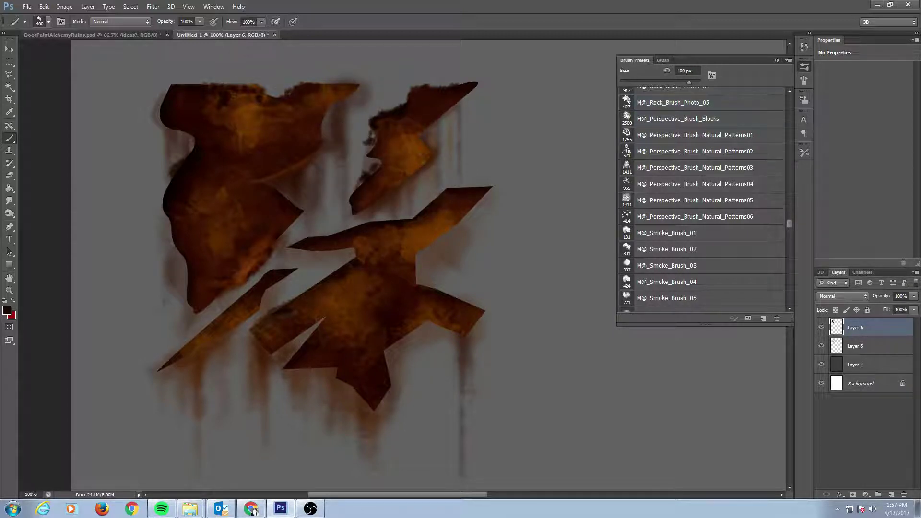
mouse_move(246, 102)
mouse_down()
mouse_move(242, 94)
mouse_move(255, 97)
mouse_move(210, 97)
mouse_up()
key(bracketright)
key(bracketright)
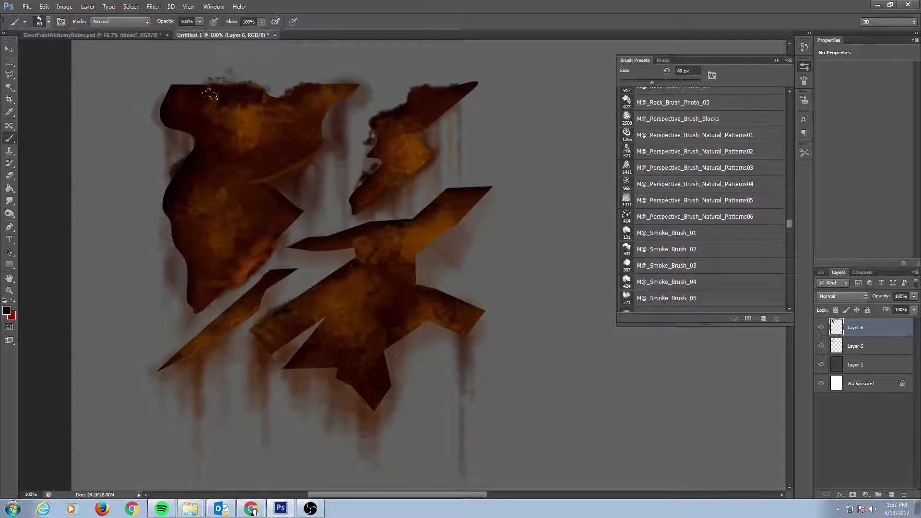
Set the brush's Color Dynamics to 20% hue, 3% saturation and 18% brightness jitter, testing it along the upper-left shape's upper edge.
click(664, 60)
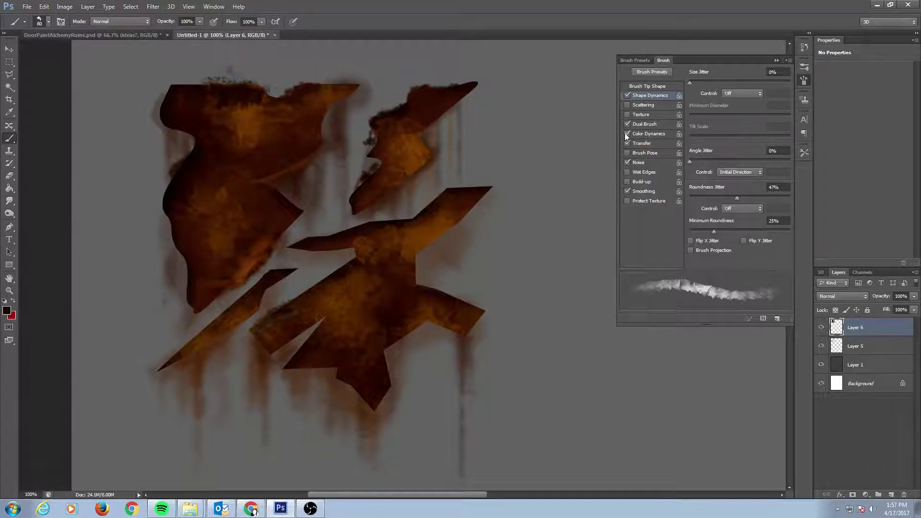
click(655, 134)
drag(229, 148, 226, 89)
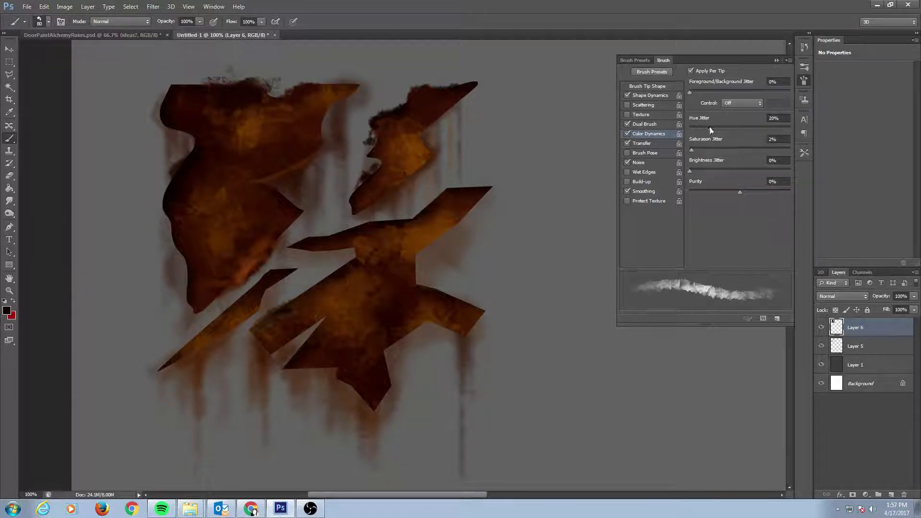
mouse_move(216, 86)
mouse_down()
mouse_move(242, 88)
mouse_move(230, 108)
mouse_move(245, 115)
mouse_move(224, 76)
mouse_move(185, 116)
mouse_move(259, 81)
mouse_up()
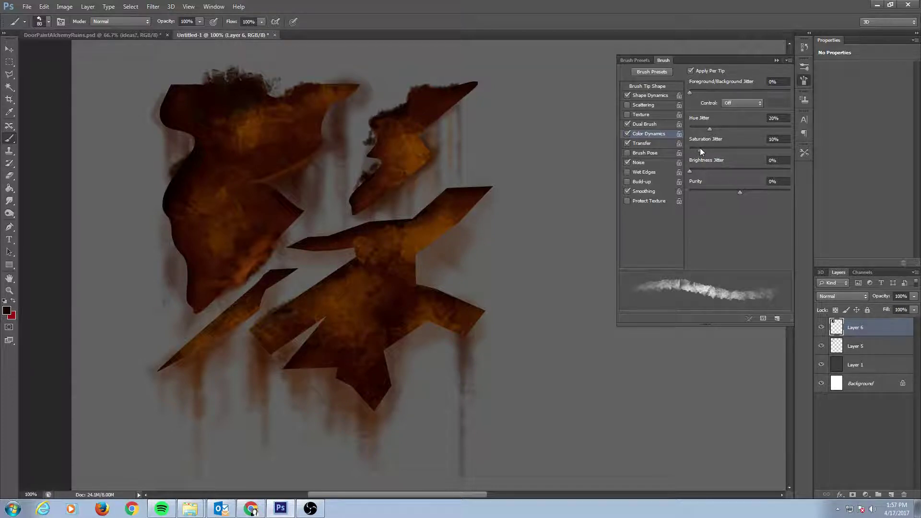
mouse_move(224, 78)
mouse_down()
mouse_move(180, 127)
mouse_move(239, 86)
mouse_move(186, 86)
mouse_move(188, 112)
mouse_move(180, 88)
mouse_move(195, 114)
mouse_up()
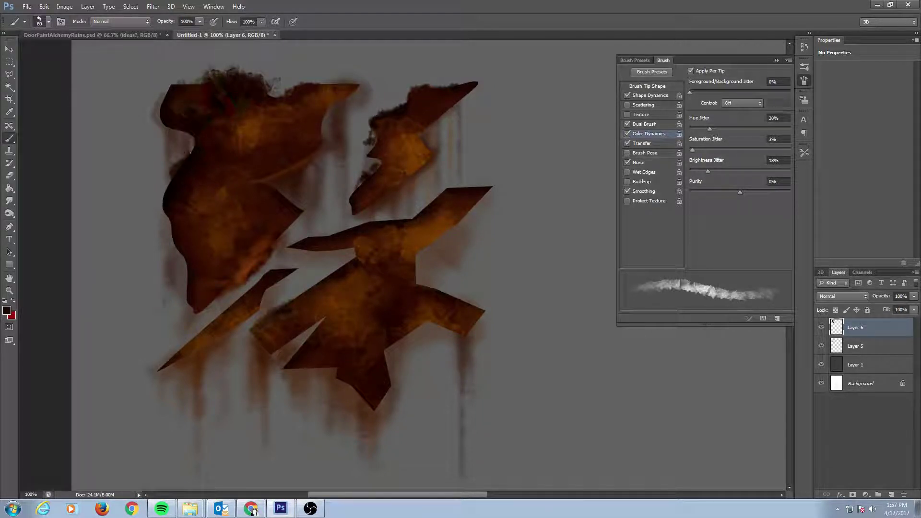
Roughen the large upper-left shape's left edge and paint colour-jittered texture across the right side of its middle.
mouse_move(189, 156)
mouse_down()
mouse_move(166, 194)
mouse_move(168, 176)
mouse_move(159, 208)
mouse_move(196, 204)
mouse_move(161, 191)
mouse_up()
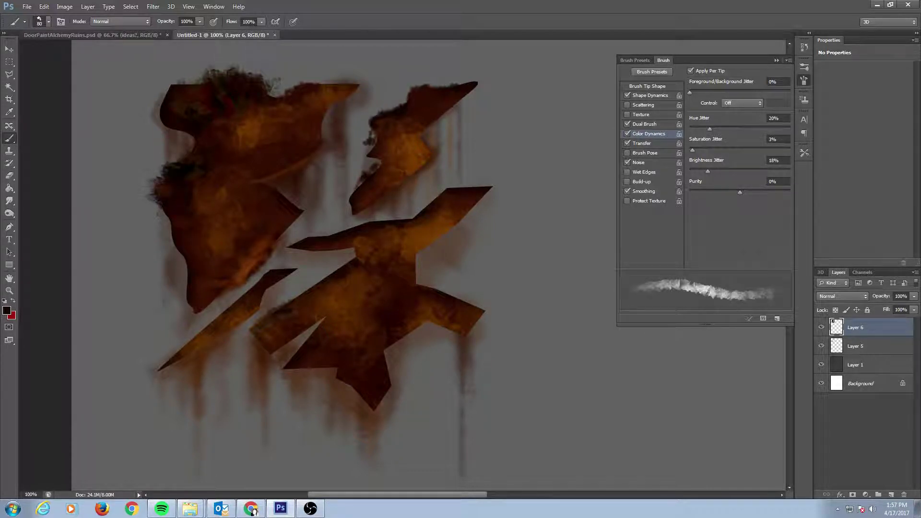
drag(170, 224, 198, 253)
drag(253, 152, 283, 146)
mouse_move(248, 174)
mouse_down()
mouse_move(290, 154)
mouse_move(301, 124)
mouse_up()
alt+click(300, 123)
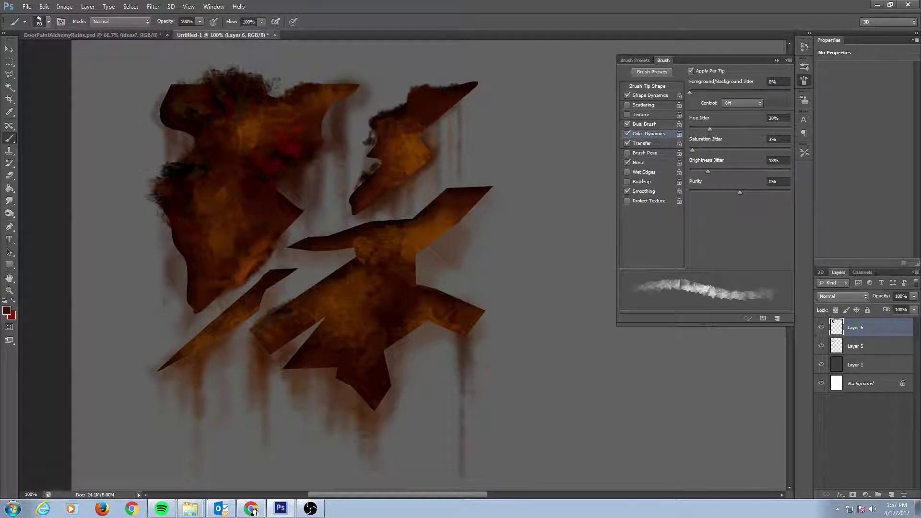
Paint colour-jittered texture over the large shape's upper-left corner and upper-right tip in sampled dark browns.
alt+click(212, 145)
mouse_move(171, 103)
mouse_down()
mouse_move(199, 153)
mouse_move(173, 125)
mouse_move(162, 97)
mouse_move(191, 141)
mouse_move(170, 103)
mouse_move(175, 97)
mouse_move(185, 137)
mouse_move(154, 116)
mouse_move(157, 89)
mouse_move(174, 130)
mouse_move(161, 99)
mouse_up()
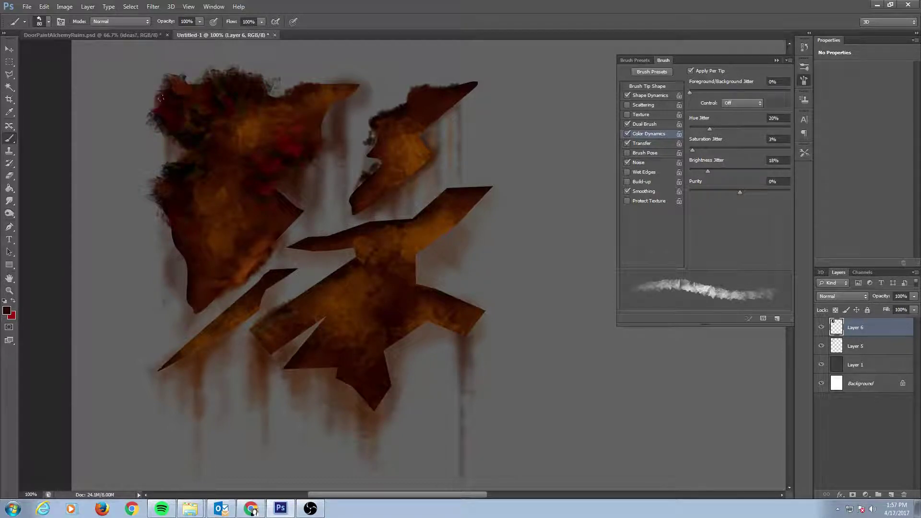
mouse_move(285, 115)
mouse_down()
mouse_move(314, 86)
mouse_move(355, 83)
mouse_move(348, 89)
mouse_up()
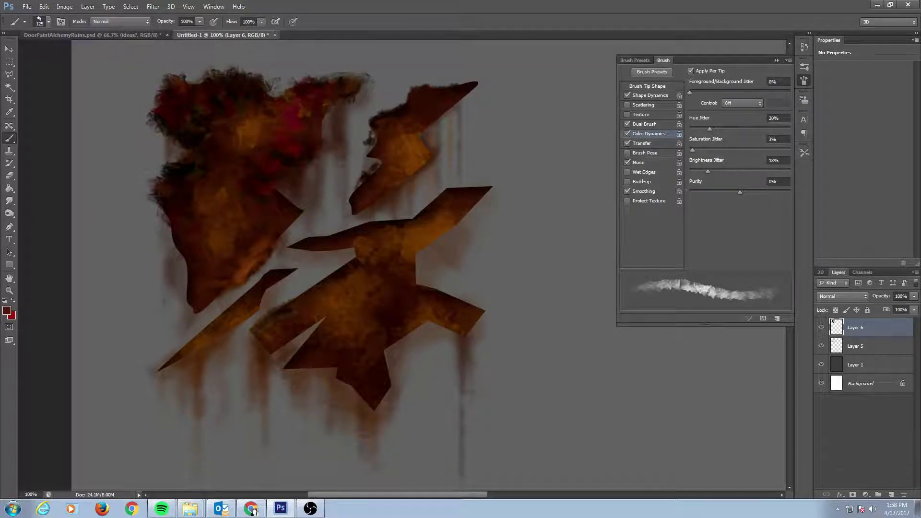
Cover the large upper-left shape's lower half with colour-jittered dabs at 125 px and blend them with brown strokes, Color Dynamics off.
mouse_move(233, 166)
mouse_down()
mouse_move(279, 204)
mouse_move(259, 208)
mouse_move(249, 228)
mouse_move(254, 240)
mouse_move(221, 265)
mouse_move(211, 292)
mouse_move(203, 256)
mouse_move(206, 293)
mouse_move(178, 286)
mouse_move(202, 242)
mouse_move(173, 276)
mouse_move(201, 288)
mouse_move(211, 245)
mouse_up()
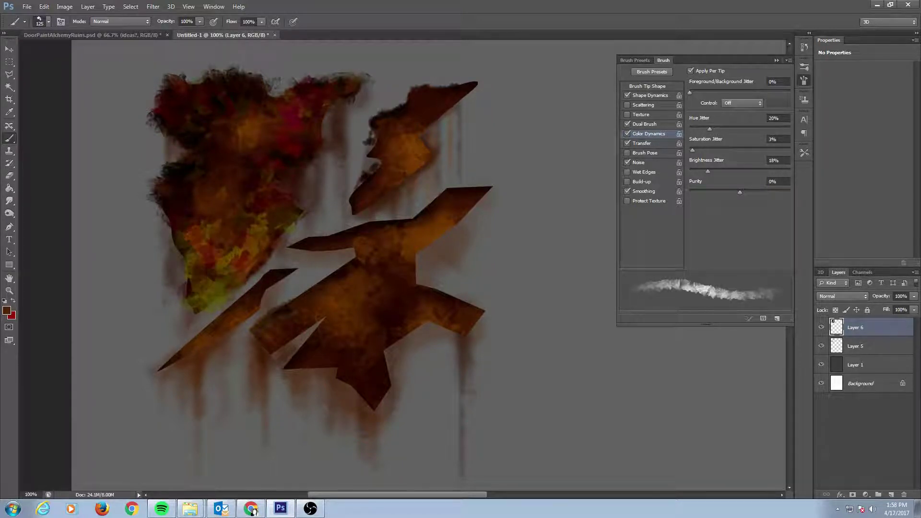
click(627, 134)
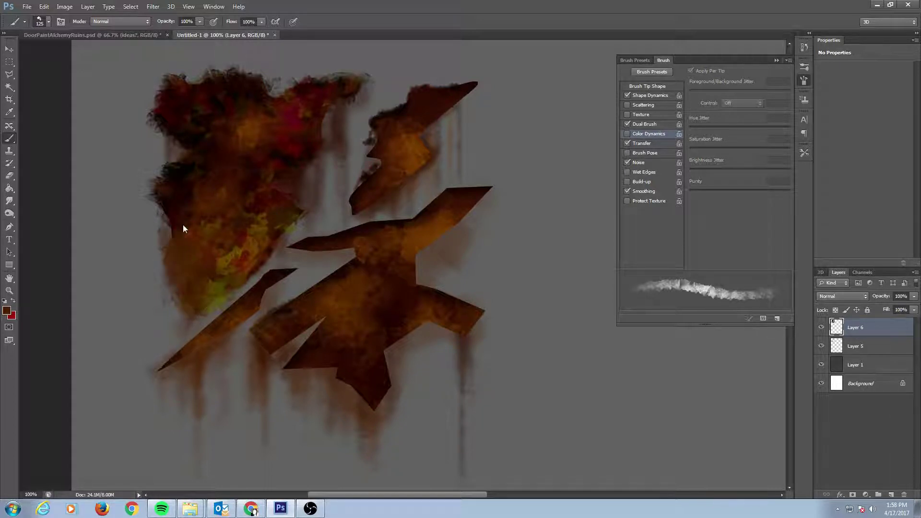
mouse_move(162, 226)
mouse_down()
mouse_move(194, 173)
mouse_move(188, 194)
mouse_move(257, 234)
mouse_move(252, 188)
mouse_up()
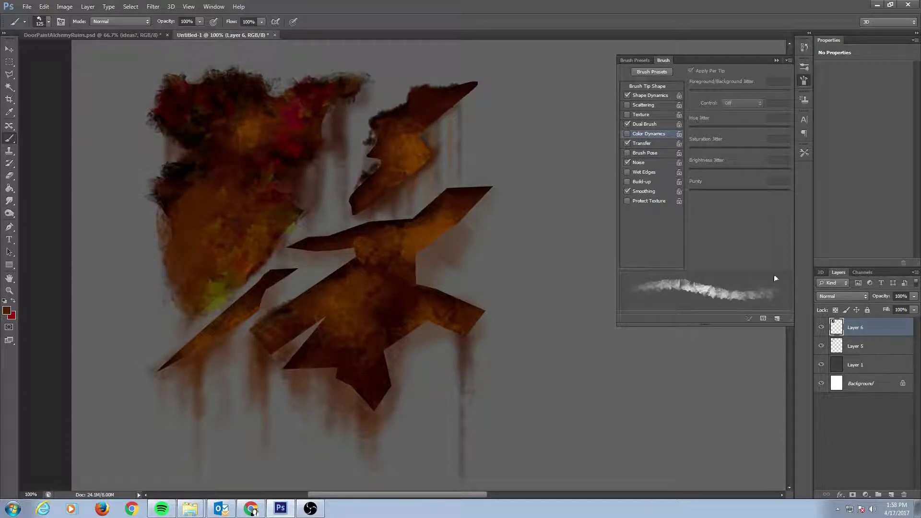
Add an Inner Shadow effect to Layer 6 and adjust its shadow settings.
double_click(870, 330)
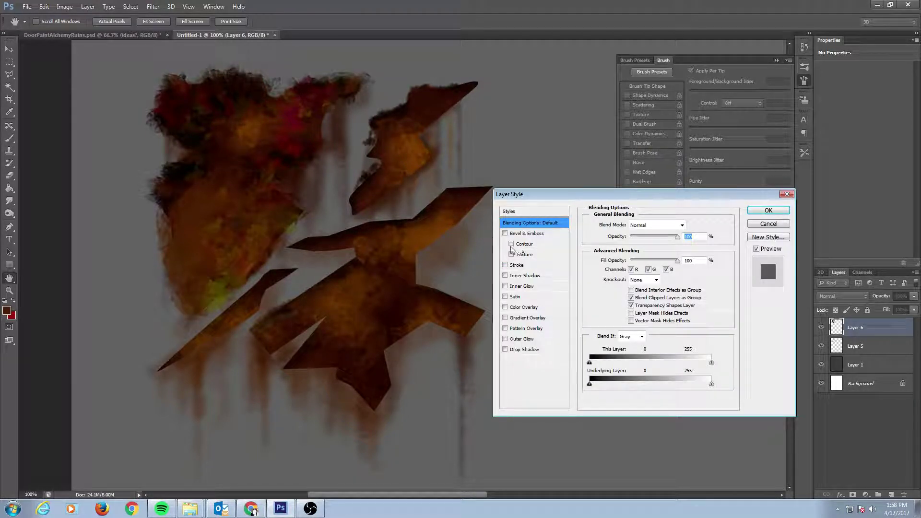
click(506, 276)
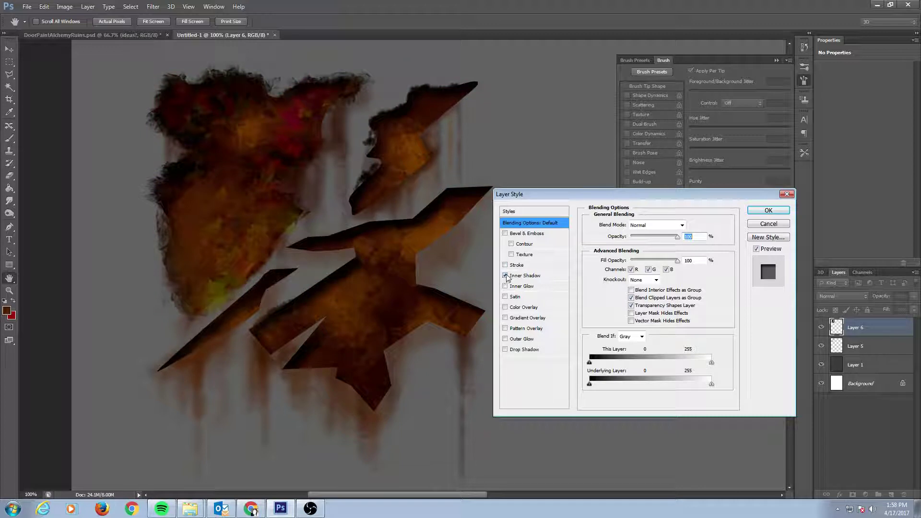
click(530, 277)
drag(628, 253, 631, 262)
click(773, 213)
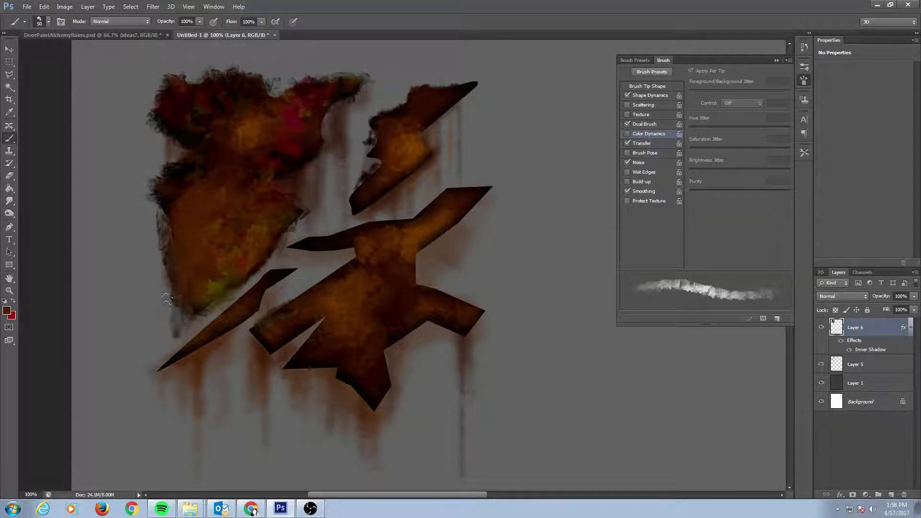
Try a thin vertical stroke below the large upper-left shape's lower tip with a 30 px brush, and undo it.
key(bracketleft)
key(bracketleft)
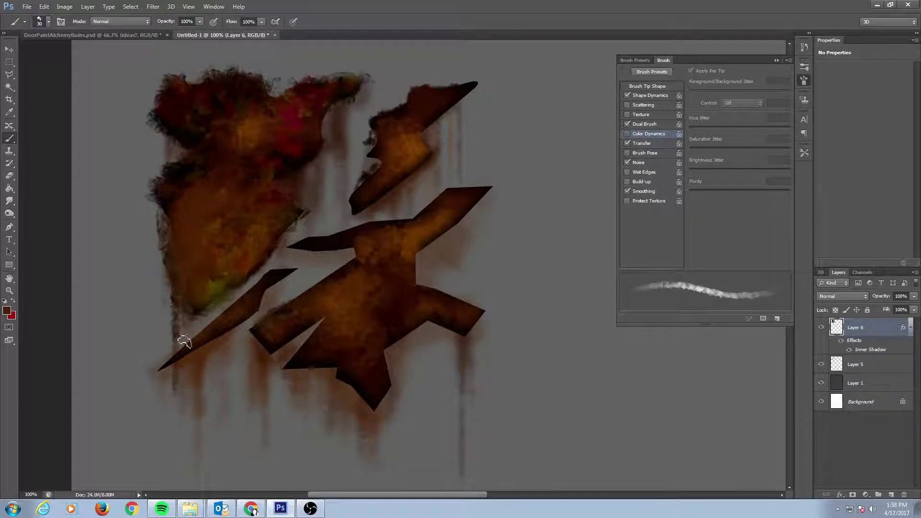
key(ctrl+z)
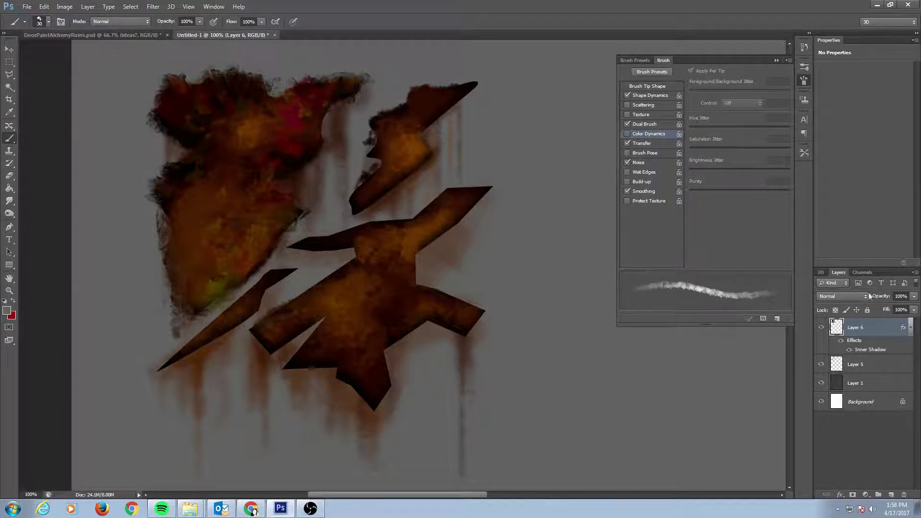
Add a new layer above Layer 6 and paint grey strokes around the large shape's upper edges, including under its upper-right tip.
click(893, 494)
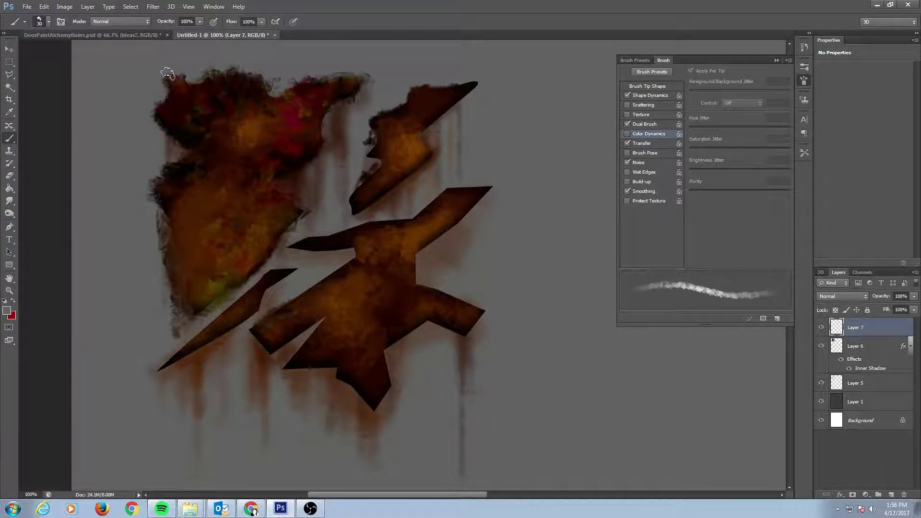
mouse_move(268, 77)
mouse_down()
mouse_move(326, 71)
mouse_move(355, 76)
mouse_move(361, 101)
mouse_move(317, 115)
mouse_move(325, 121)
mouse_move(367, 95)
mouse_up()
alt+click(360, 114)
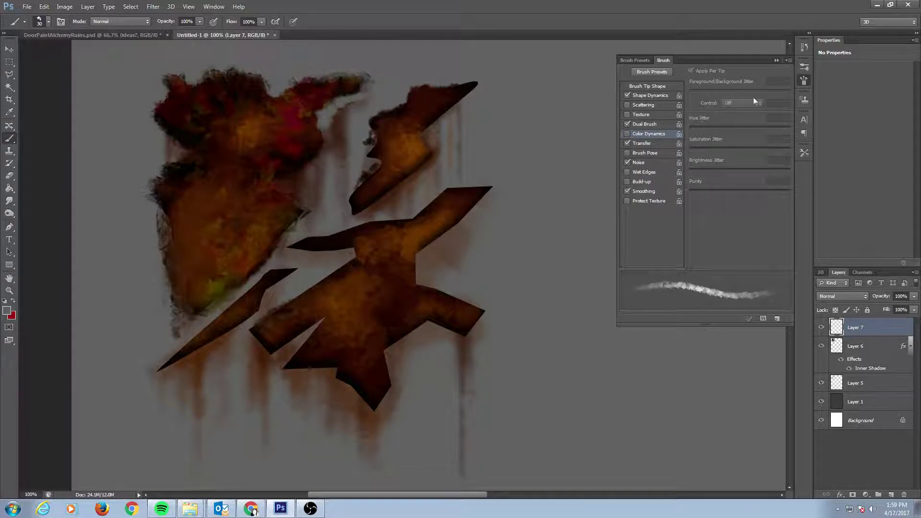
Switch to the Soft Round brush preset at 30 px.
click(636, 60)
drag(791, 222, 797, 86)
click(666, 94)
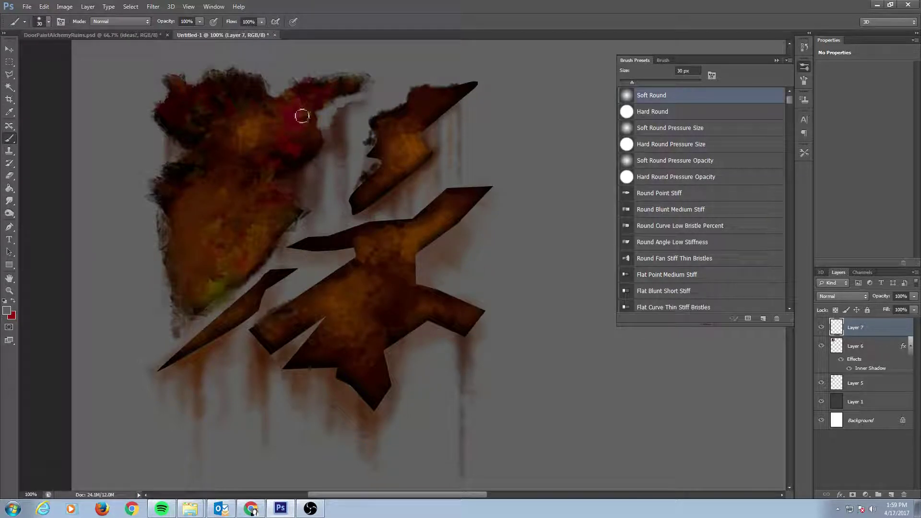
Try a stroke in a sampled dark colour beneath the large shape's upper-right tip, undo it, and return to Layer 7.
alt+click(339, 93)
drag(344, 107, 340, 99)
key(ctrl+z)
click(853, 386)
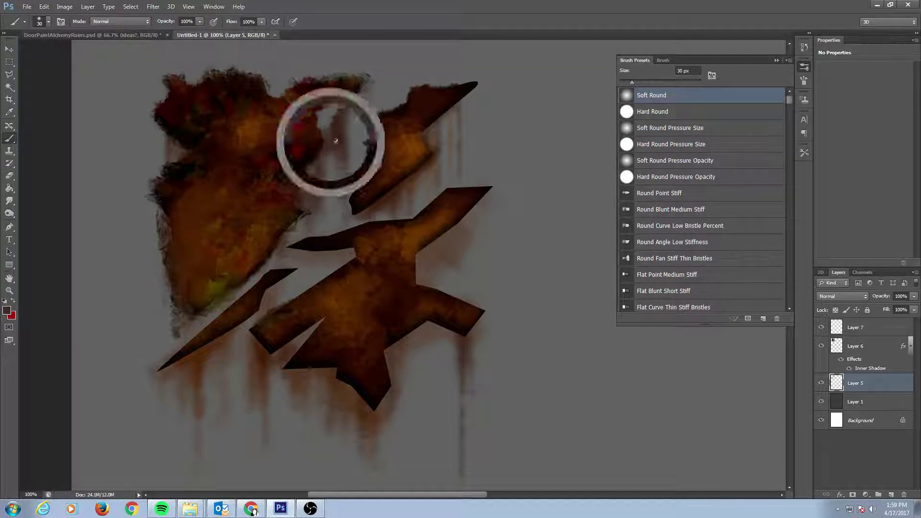
click(856, 332)
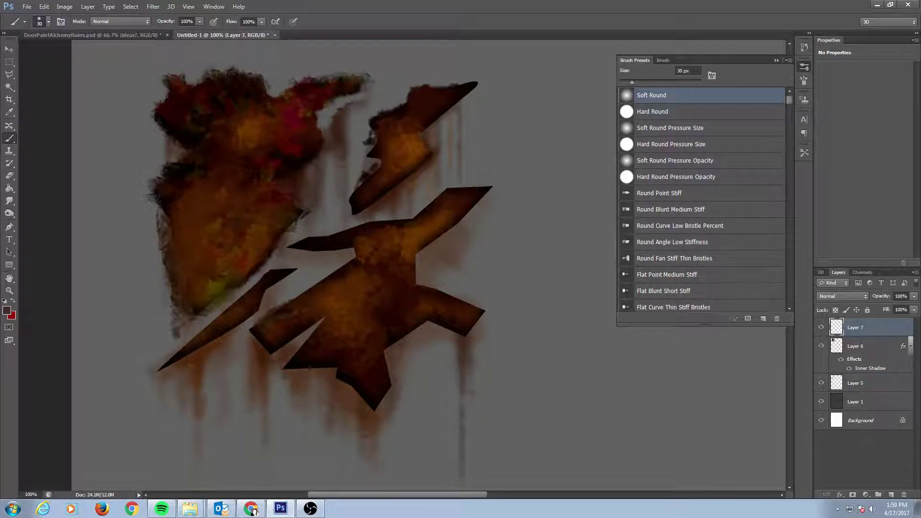
Paint strokes beneath the large shape's upper-right tip on Layer 7 with a 15 px brush, lowering the opacity to 30%.
key(bracketright)
key(bracketright)
key(bracketleft)
key(bracketleft)
key(bracketleft)
key(bracketleft)
mouse_move(339, 105)
mouse_down()
mouse_move(339, 176)
mouse_move(345, 90)
mouse_up()
key(3)
drag(339, 125, 359, 97)
Reselect the Soft Round preset, reduce its size, and undo the last stroke at the upper-right tip.
click(665, 60)
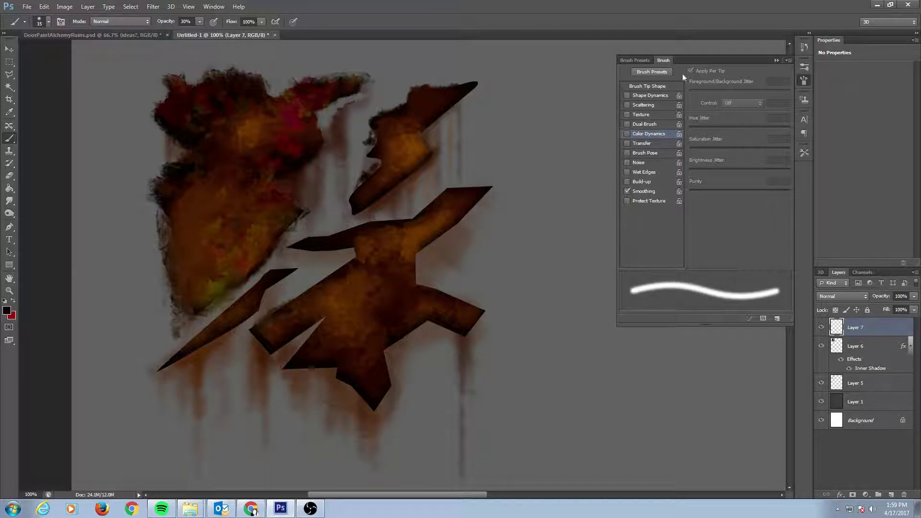
click(643, 72)
click(654, 95)
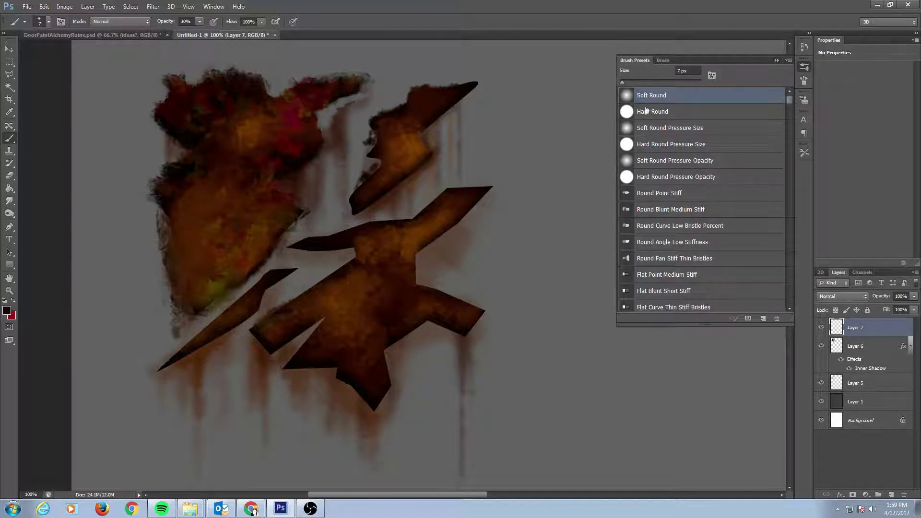
key(bracketleft)
key(bracketleft)
key(bracketleft)
key(bracketleft)
key(bracketleft)
key(ctrl+z)
Paint a thin dark outline with sampled colours along the large shape's upper-left corner and top edge, using 9 px at 100% opacity.
mouse_move(158, 122)
mouse_down()
mouse_move(178, 103)
mouse_move(159, 122)
mouse_move(164, 85)
mouse_up()
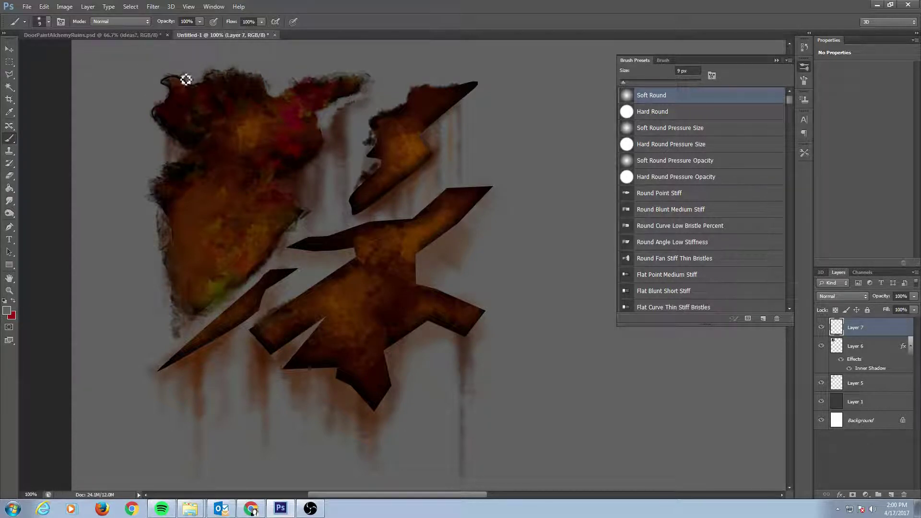
mouse_move(186, 80)
mouse_down()
mouse_move(195, 82)
mouse_move(167, 82)
mouse_move(182, 79)
mouse_move(159, 111)
mouse_move(200, 79)
mouse_up()
alt+click(204, 92)
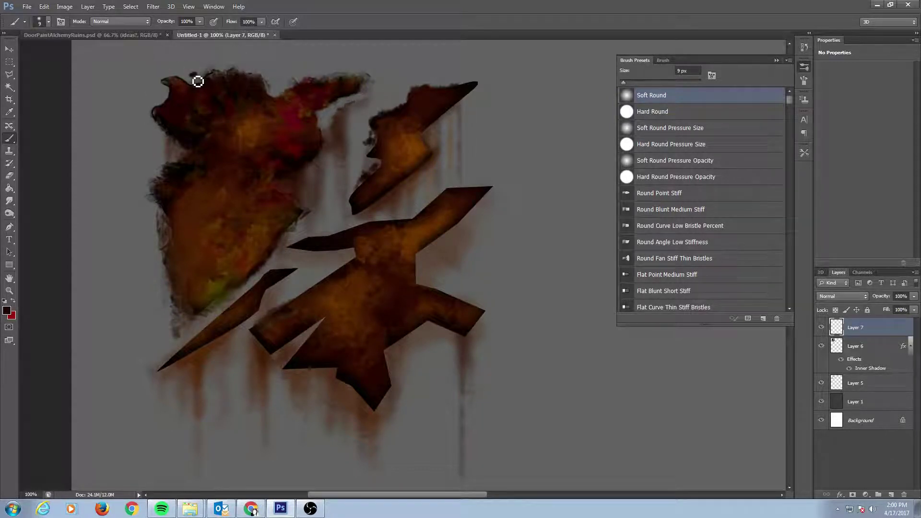
alt+click(208, 76)
mouse_move(193, 81)
mouse_down()
mouse_move(201, 78)
mouse_move(183, 73)
mouse_move(207, 75)
mouse_up()
Try a smaller brush with a colour sampled from the upper-right tip, and undo the last two changes.
key([)
alt+click(349, 84)
key([)
key([)
key(ctrl+alt+z)
key(ctrl+alt+z)
Try the Hard Round preset with its Shape Dynamics size control set to Pen Pressure.
click(668, 112)
click(662, 61)
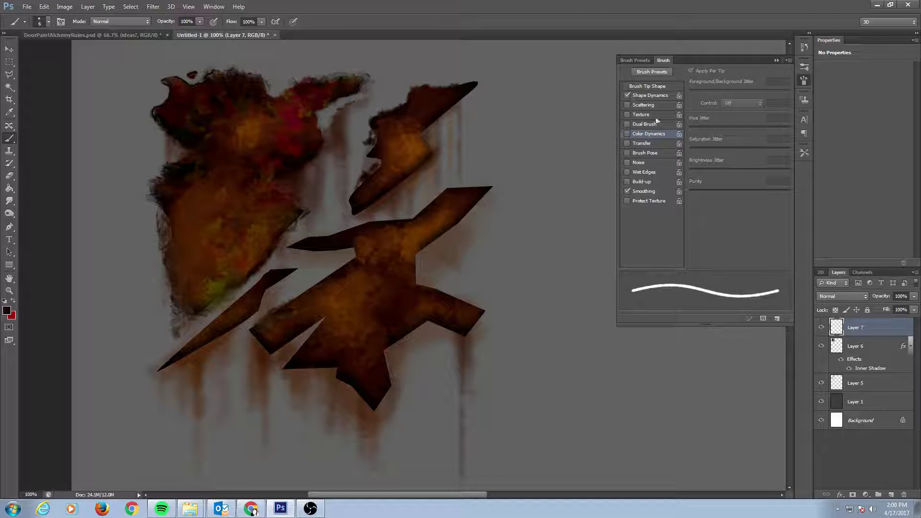
click(655, 95)
click(757, 94)
click(735, 113)
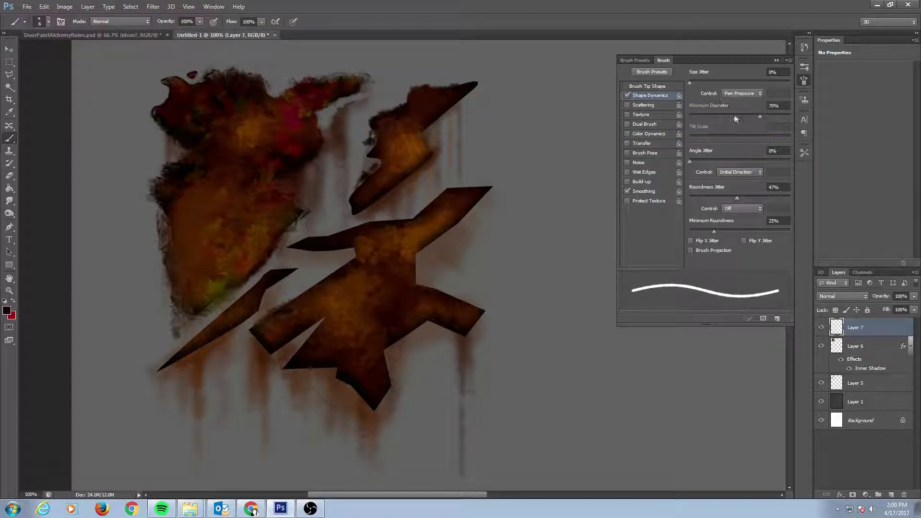
Try the Hard Round 20 1 preset and review its Shape Dynamics settings.
click(635, 61)
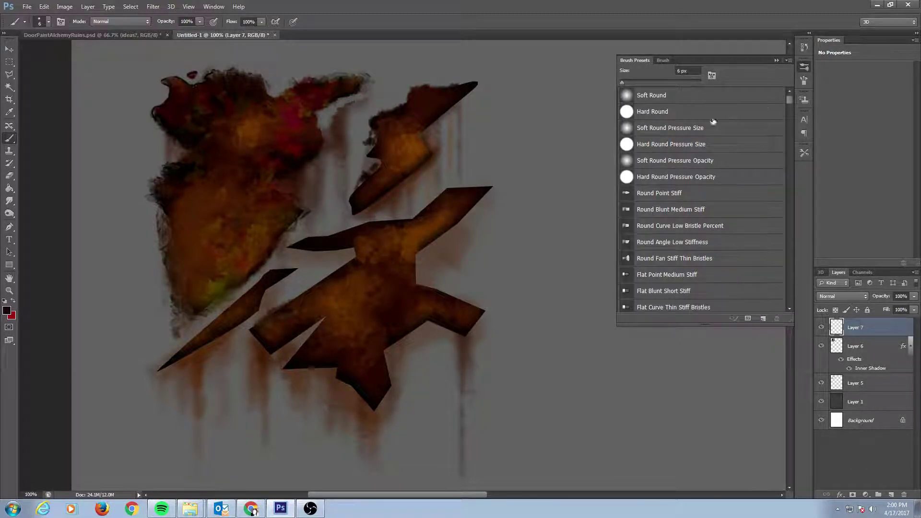
mouse_move(791, 101)
mouse_down()
mouse_move(785, 288)
mouse_move(795, 306)
mouse_move(792, 293)
mouse_up()
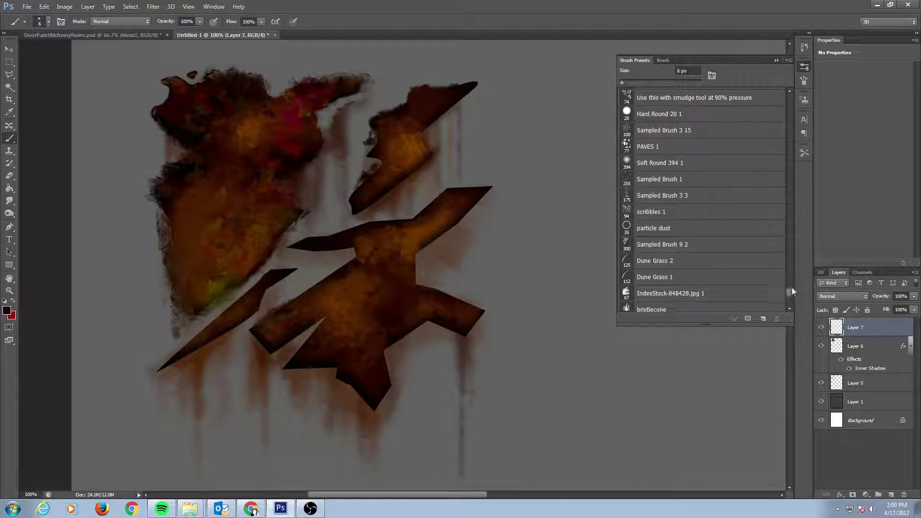
click(667, 115)
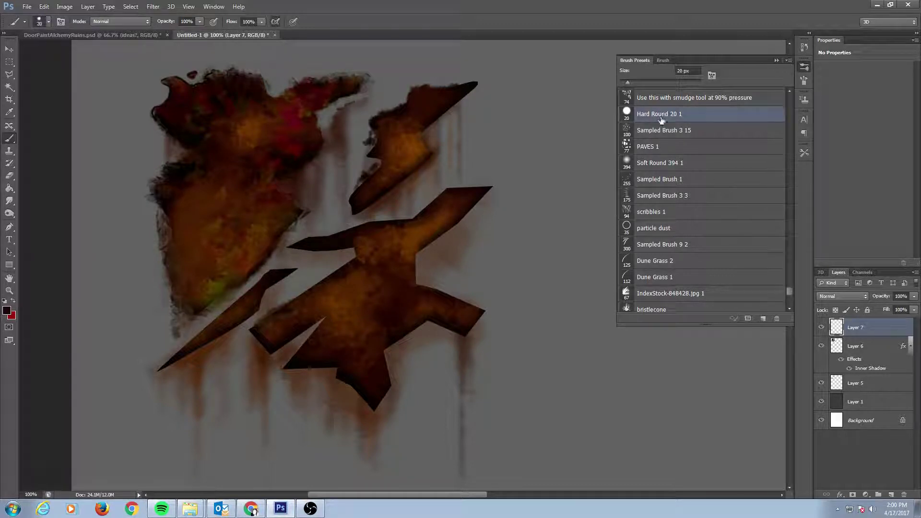
click(664, 61)
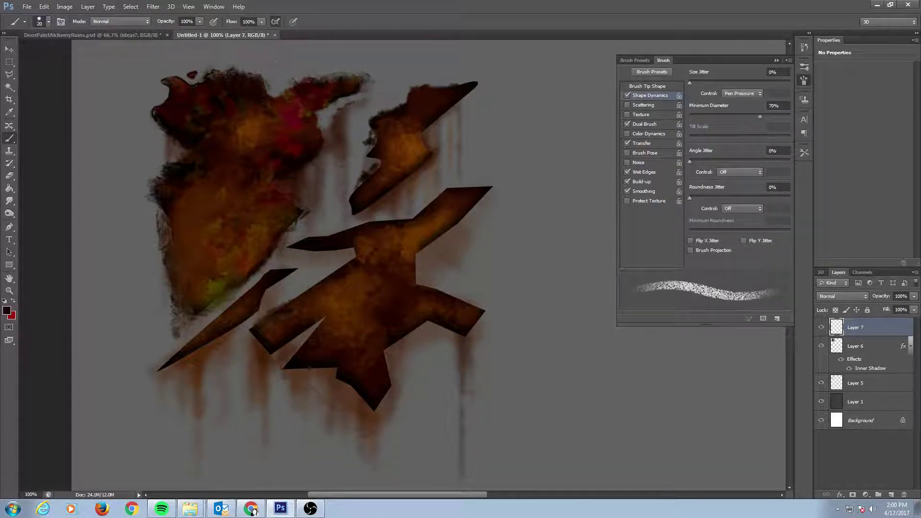
click(650, 61)
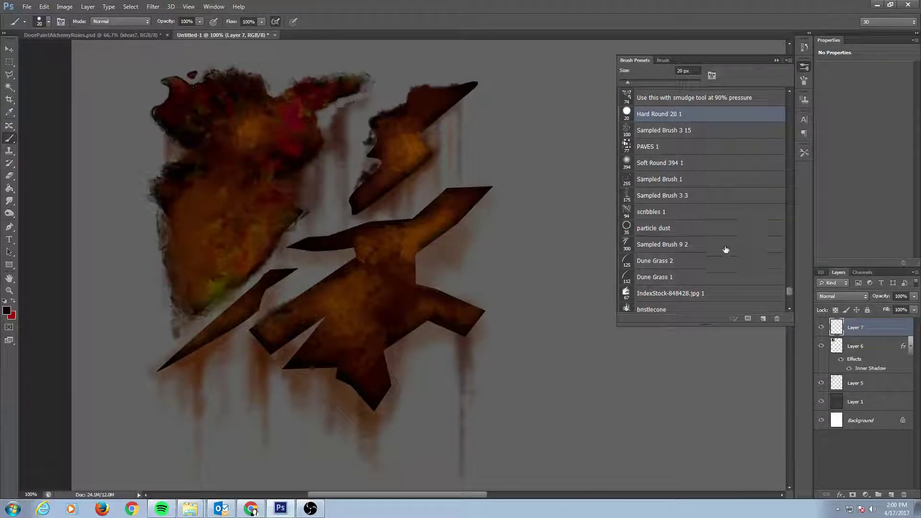
Choose the 19-pixel Hard Round preset, reduce it to 7 px, and test and undo strokes on the empty canvas.
drag(790, 290, 791, 294)
click(675, 206)
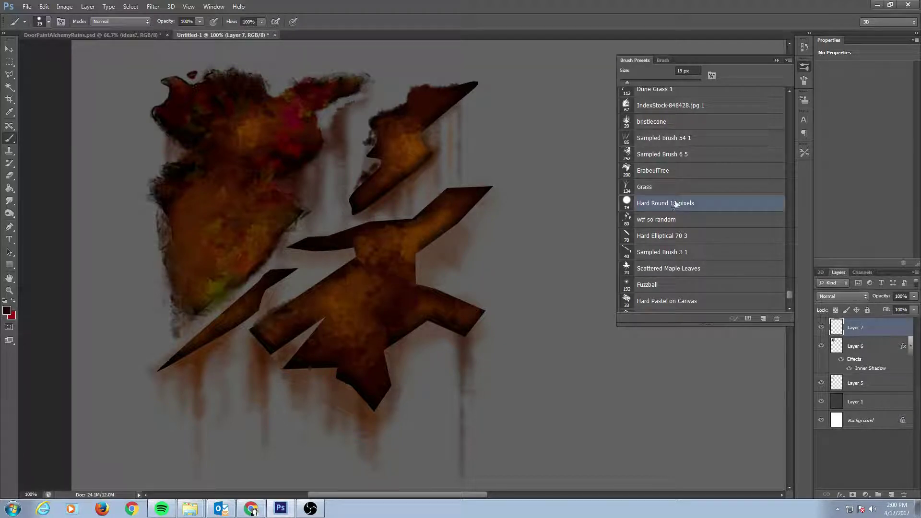
click(663, 60)
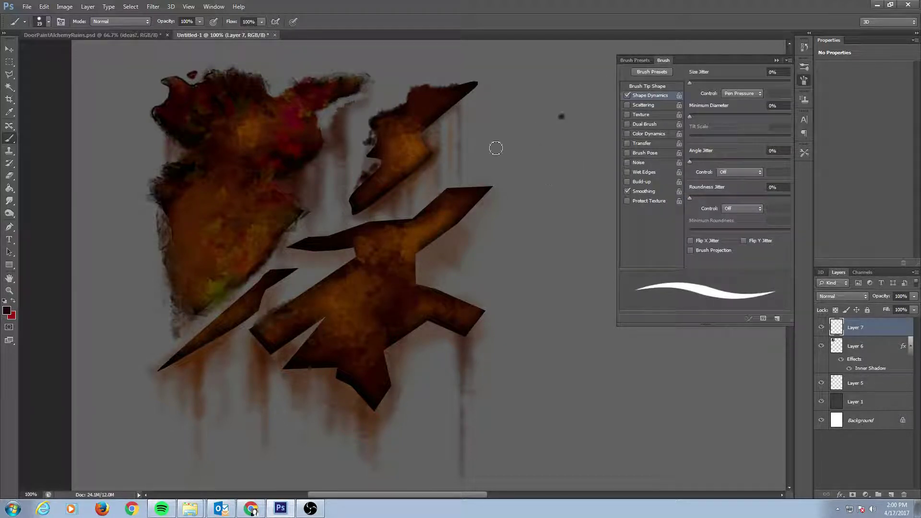
drag(494, 148, 552, 222)
key(ctrl+z)
key(bracketleft)
key(bracketleft)
key(bracketleft)
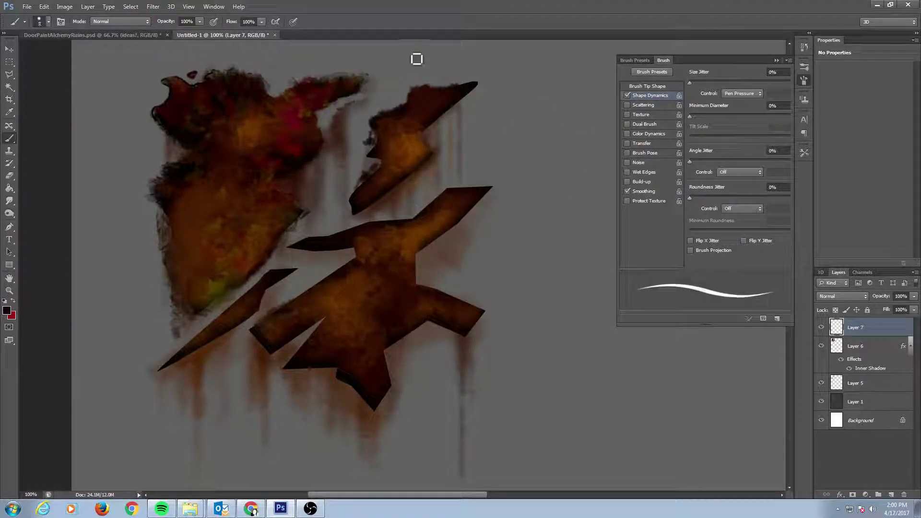
mouse_move(375, 63)
mouse_down()
mouse_move(514, 70)
mouse_move(530, 175)
mouse_up()
key(ctrl+z)
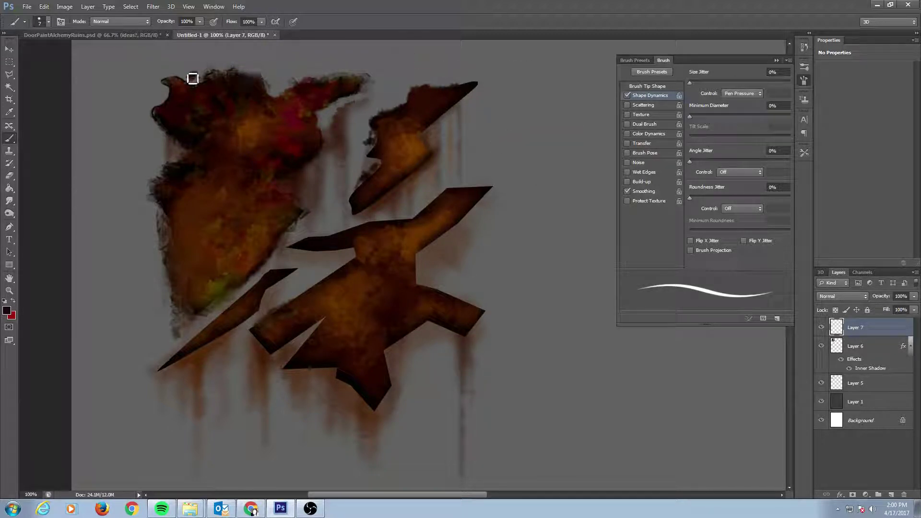
Refine the large shape's top edge with thin 7 px strokes, alternating between the sampled background grey and black.
key(x)
alt+click(222, 58)
drag(224, 69, 208, 78)
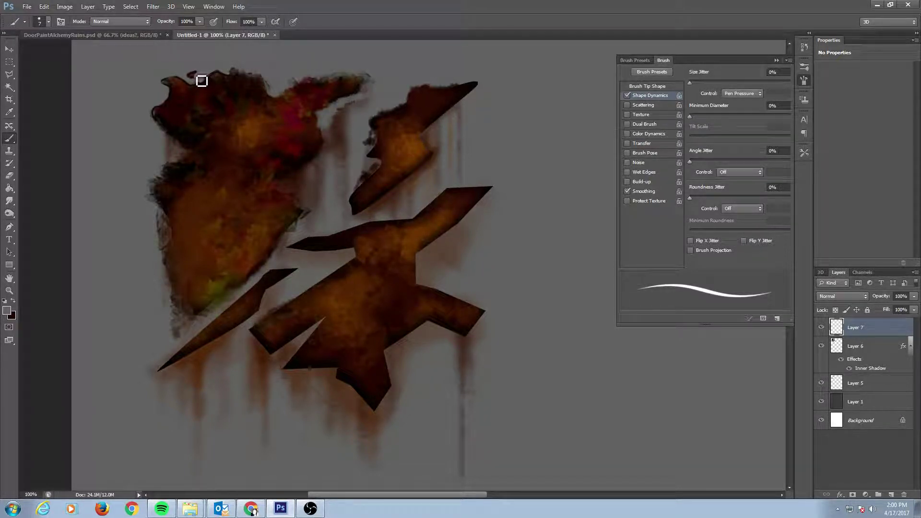
key(x)
mouse_move(213, 71)
mouse_down()
mouse_move(271, 77)
mouse_move(234, 81)
mouse_move(260, 82)
mouse_move(293, 105)
mouse_move(299, 92)
mouse_move(320, 87)
mouse_move(274, 86)
mouse_move(290, 94)
mouse_move(328, 83)
mouse_move(275, 89)
mouse_move(237, 70)
mouse_up()
key(x)
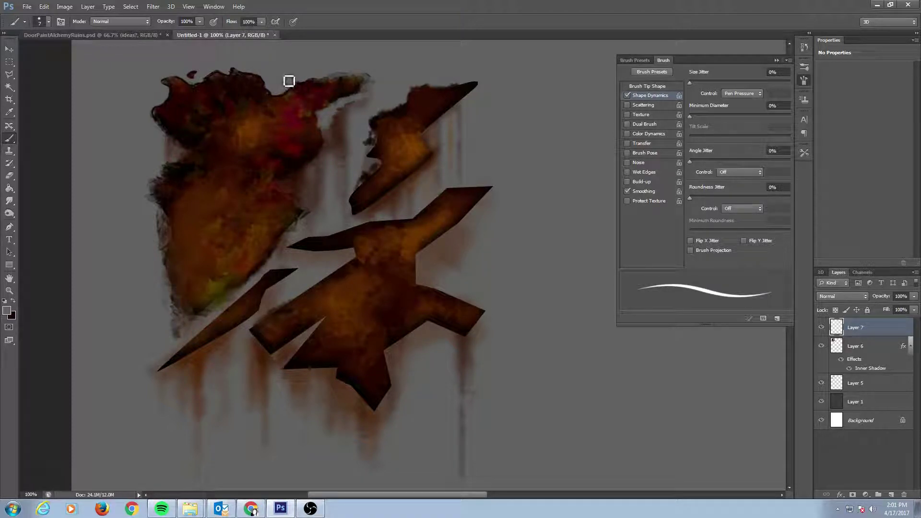
Merge Layer 7 down into Layer 6, and try and undo a 70 px eraser stroke around the upper-left corner.
key(e)
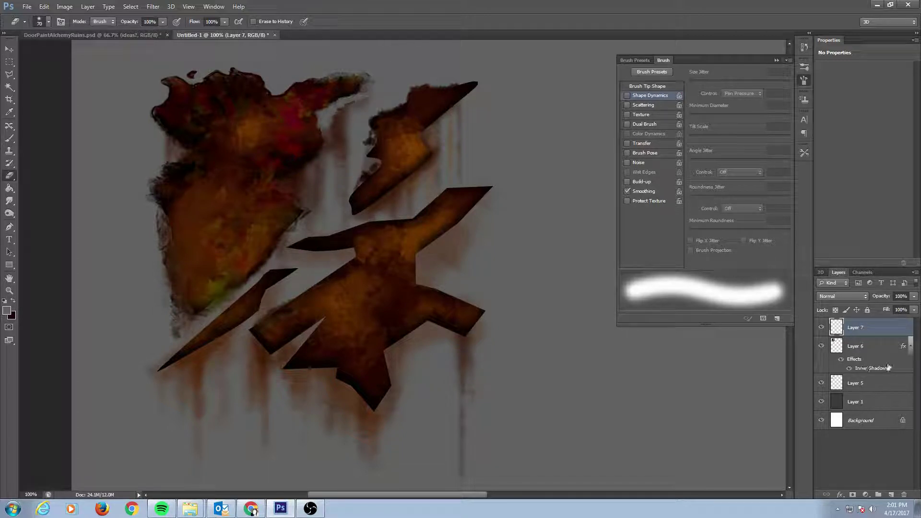
key(Delete)
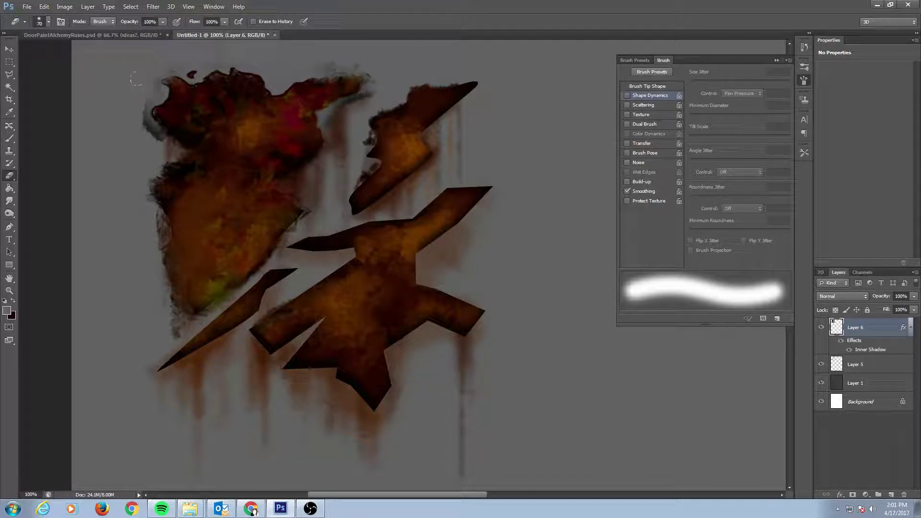
drag(178, 54, 135, 80)
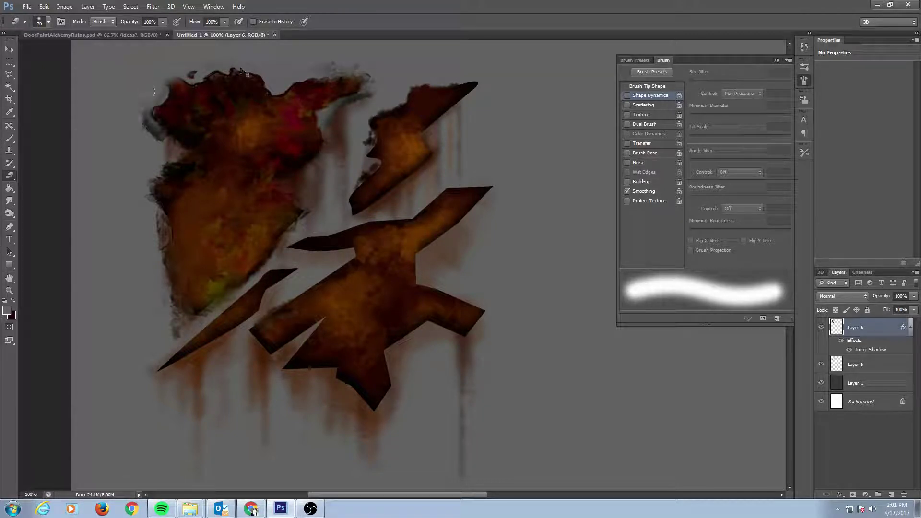
key(ctrl+z)
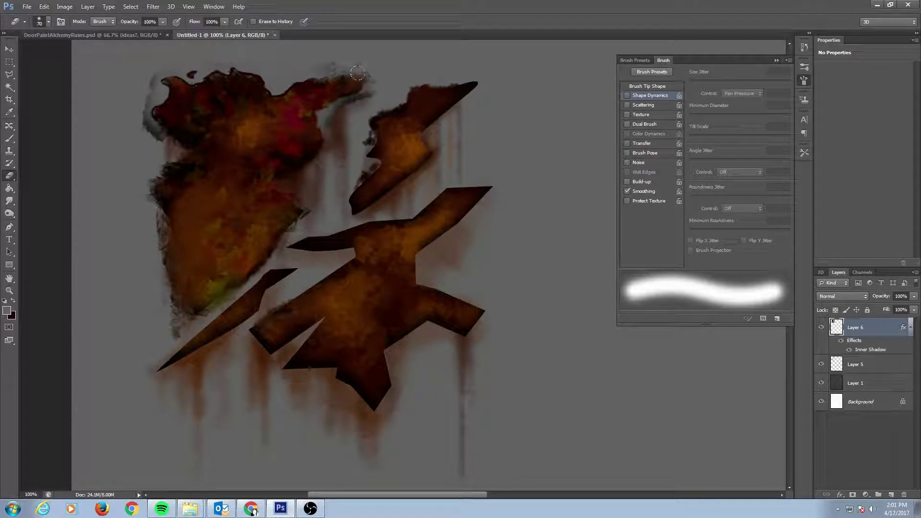
Clean up the area beside the large shape's upper-right tip with the Eraser and outline the tip in black.
key(b)
key(e)
mouse_move(377, 93)
mouse_down()
mouse_move(330, 114)
mouse_move(305, 89)
mouse_move(366, 85)
mouse_move(340, 108)
mouse_move(385, 72)
mouse_up()
key(b)
key(x)
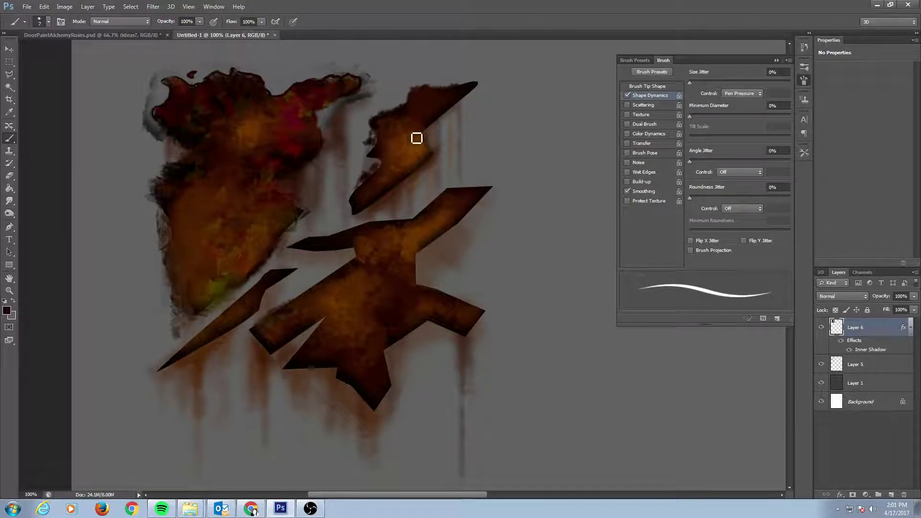
Try to wipe out the other rusty shapes with a large 300 px eraser stroke, and undo it.
key(e)
mouse_move(438, 99)
mouse_down()
mouse_move(445, 44)
mouse_move(428, 45)
mouse_move(430, 156)
mouse_move(419, 226)
mouse_move(275, 306)
mouse_move(258, 290)
mouse_move(281, 306)
mouse_up()
key(ctrl+z)
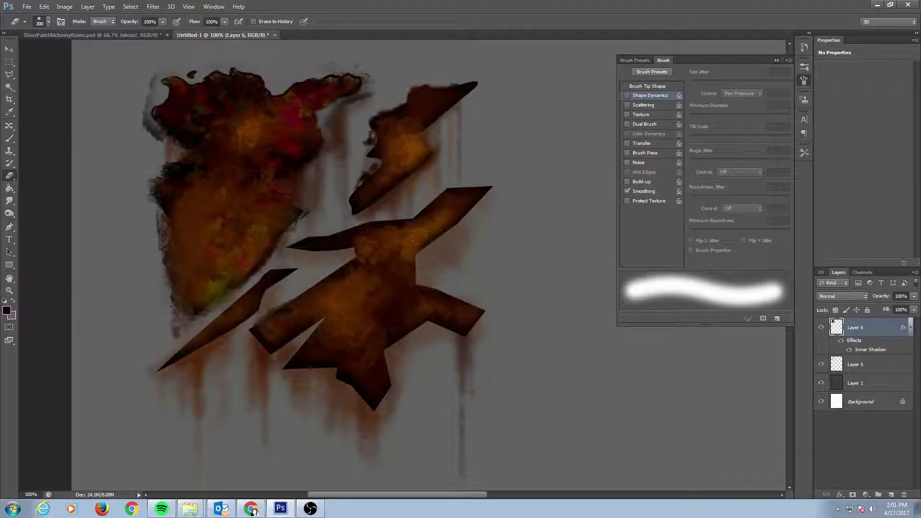
Enclose all rusty shapes except the large upper-left one in a polygonal lasso selection, hide Layer 5, and delete them from Layer 6.
click(9, 74)
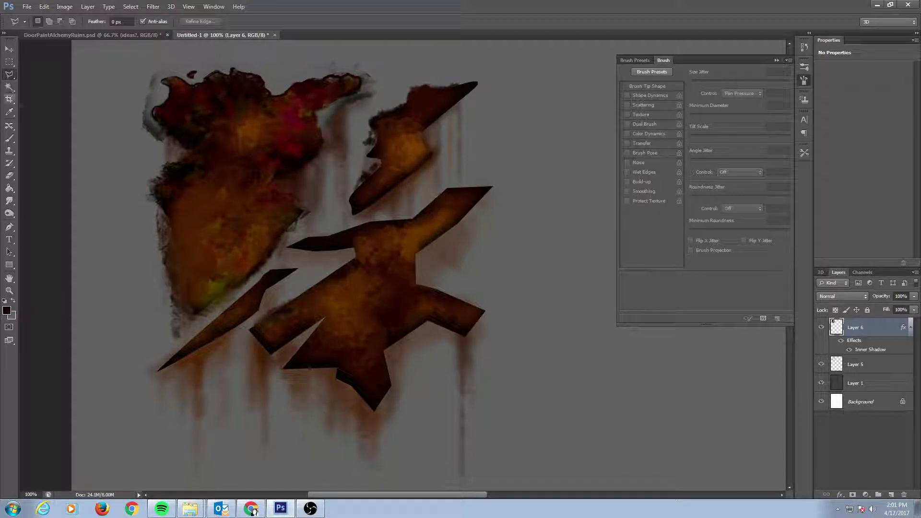
click(156, 355)
click(281, 257)
click(287, 239)
click(403, 75)
click(527, 59)
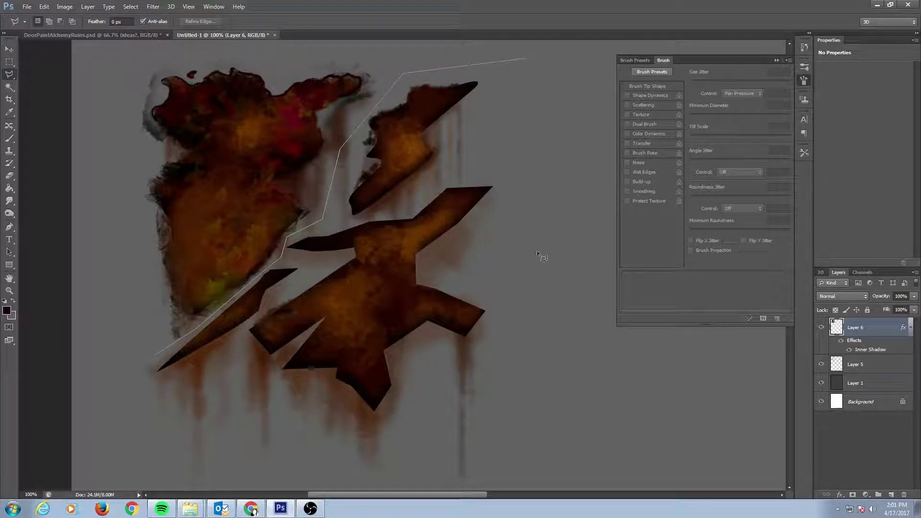
click(533, 261)
click(462, 427)
click(211, 458)
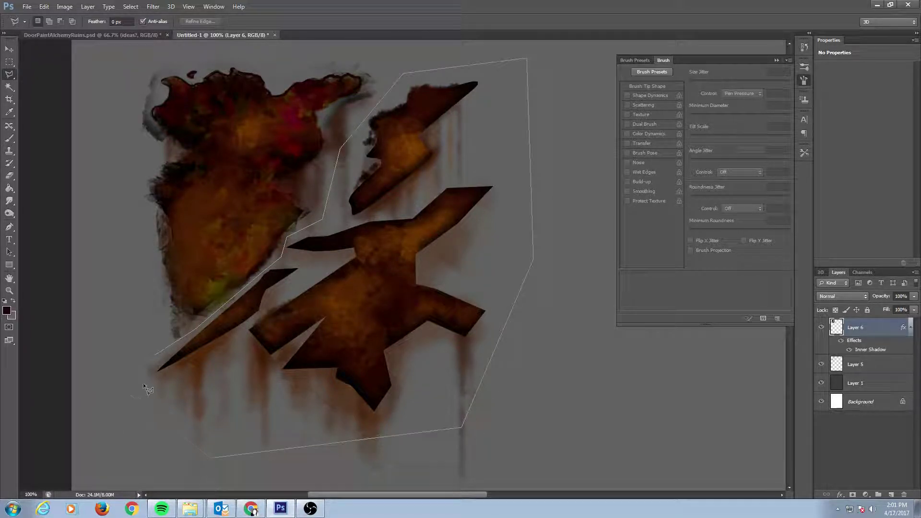
click(152, 354)
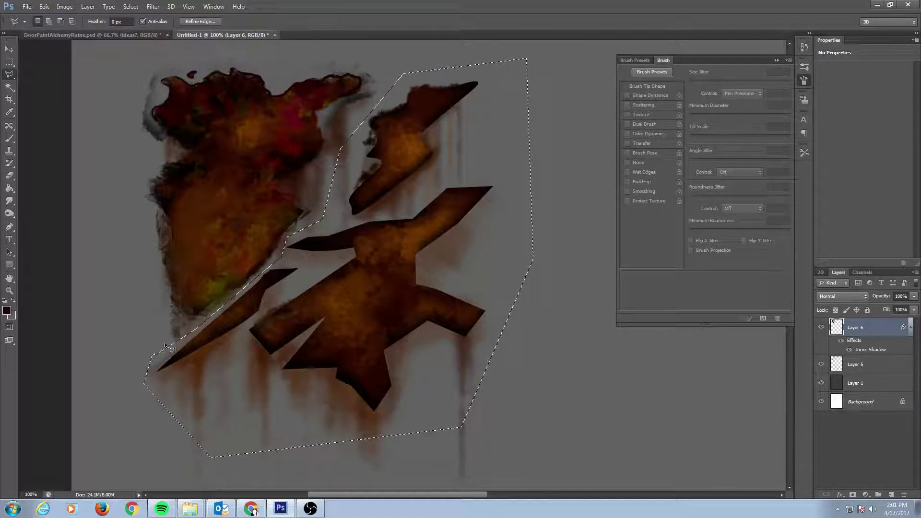
click(821, 365)
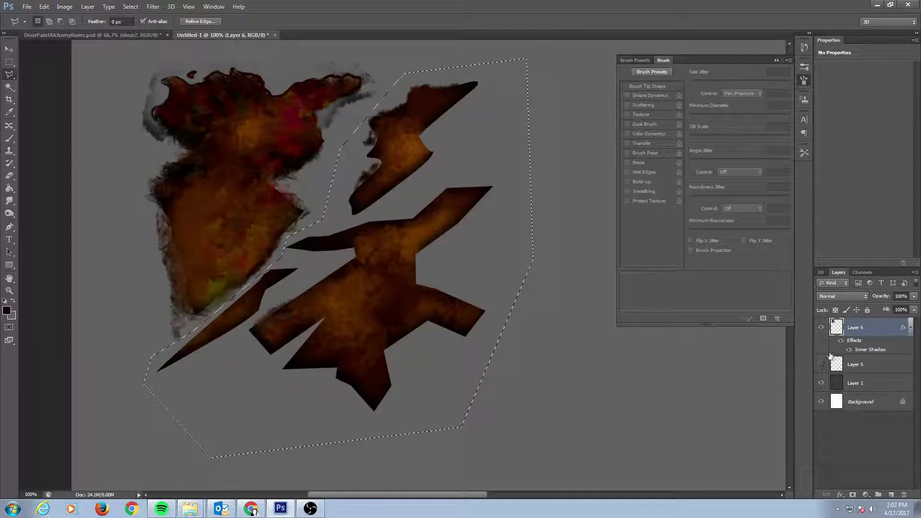
key(Delete)
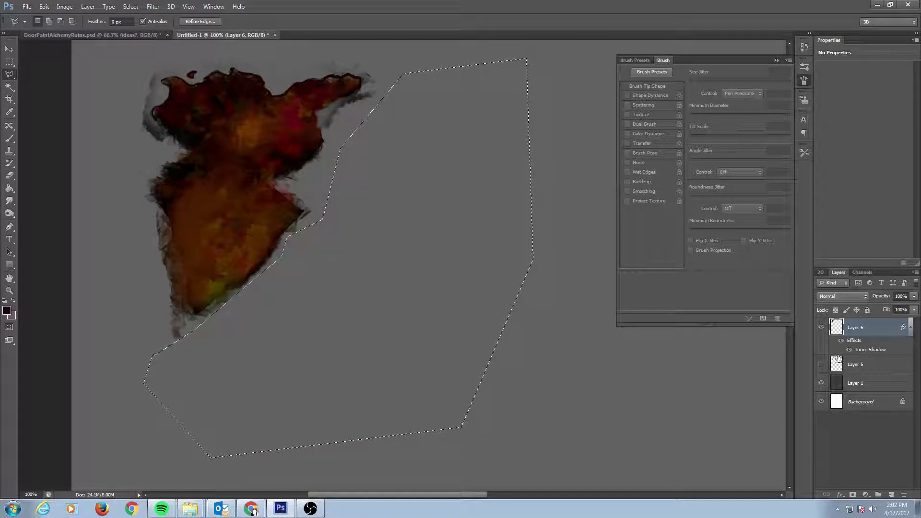
Show Layer 5, delete its shadows and drips inside the selection, then reselect Layer 6 and clear the selection.
click(864, 365)
click(822, 364)
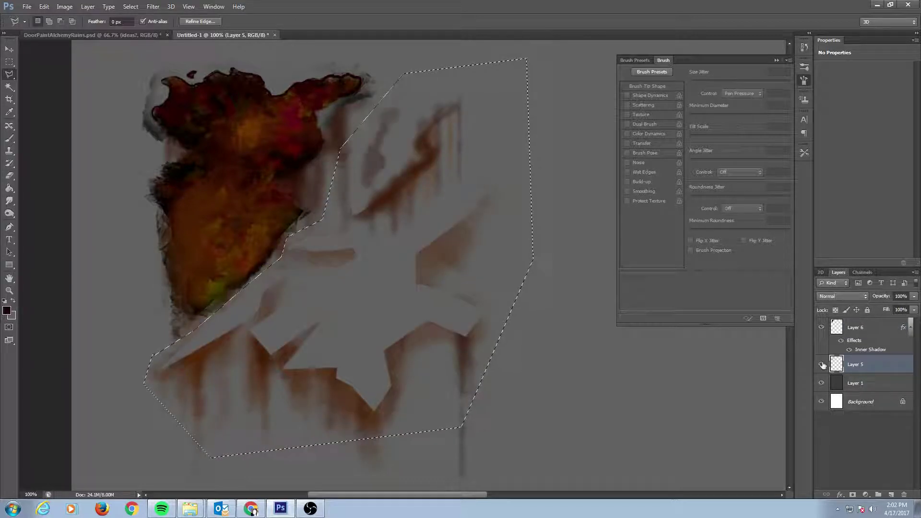
key(Delete)
click(861, 334)
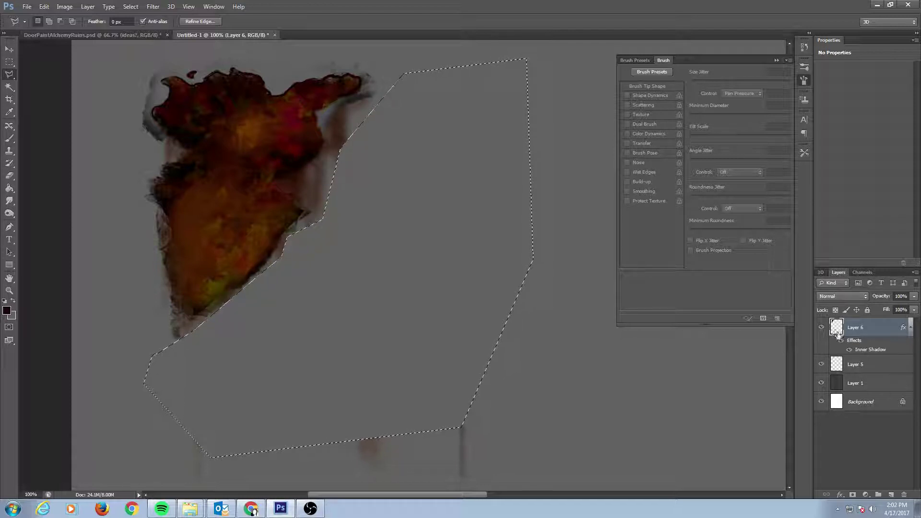
key(ctrl+d)
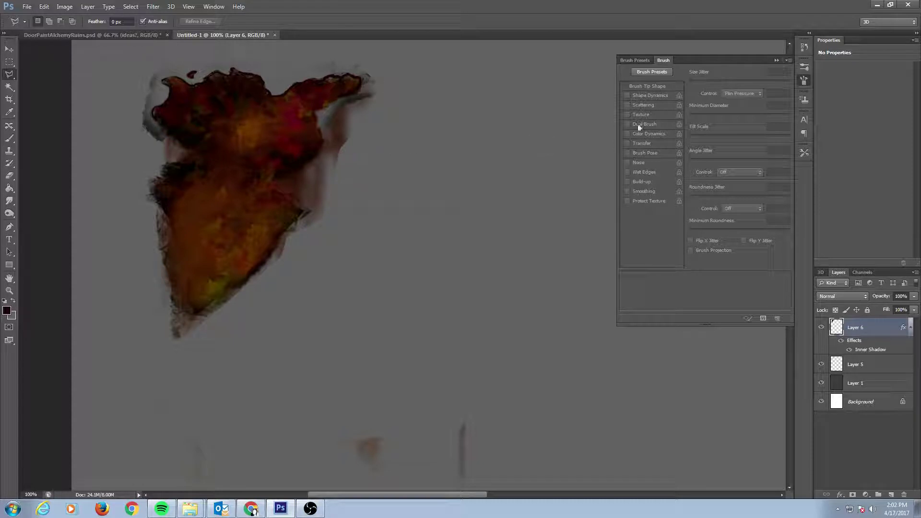
Cut a rounded notch into the brown shadow beside the large shape's right edge on Layer 5 with the Hard Round 19 pixels eraser.
key(F5)
key(F5)
key(e)
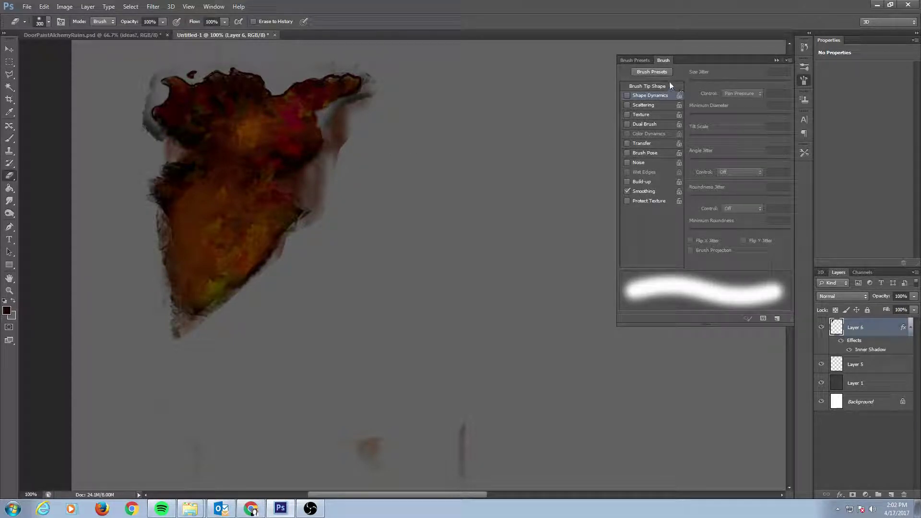
click(637, 60)
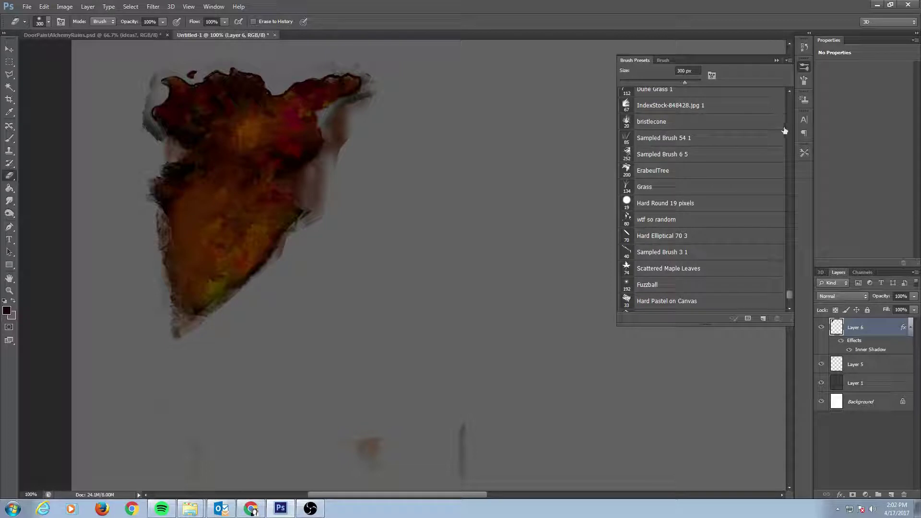
click(657, 203)
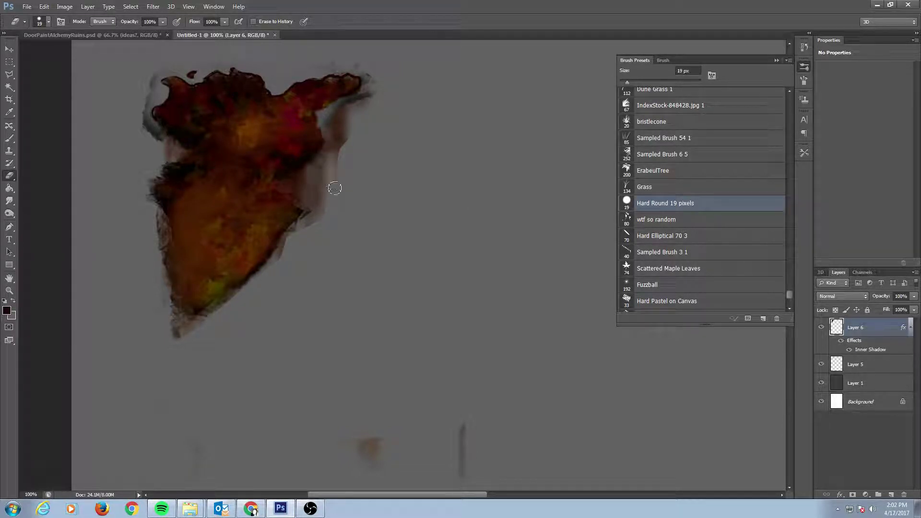
drag(347, 181, 326, 206)
key(b)
key(e)
click(821, 328)
click(821, 328)
click(859, 363)
mouse_move(340, 184)
mouse_down()
mouse_move(336, 199)
mouse_move(337, 192)
mouse_up()
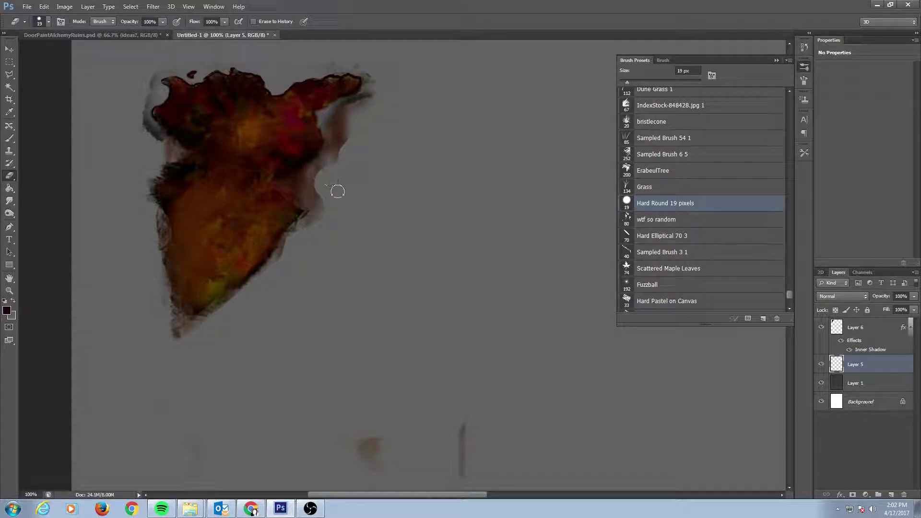
Erase the rough fringe around the large shape's upper-right tip, top edge and left side on Layer 6.
click(861, 327)
mouse_move(318, 68)
mouse_down()
mouse_move(376, 77)
mouse_move(368, 95)
mouse_move(347, 104)
mouse_move(376, 106)
mouse_move(343, 117)
mouse_up()
mouse_move(234, 62)
mouse_down()
mouse_move(158, 74)
mouse_move(150, 93)
mouse_move(159, 138)
mouse_move(134, 107)
mouse_move(154, 88)
mouse_move(144, 85)
mouse_up()
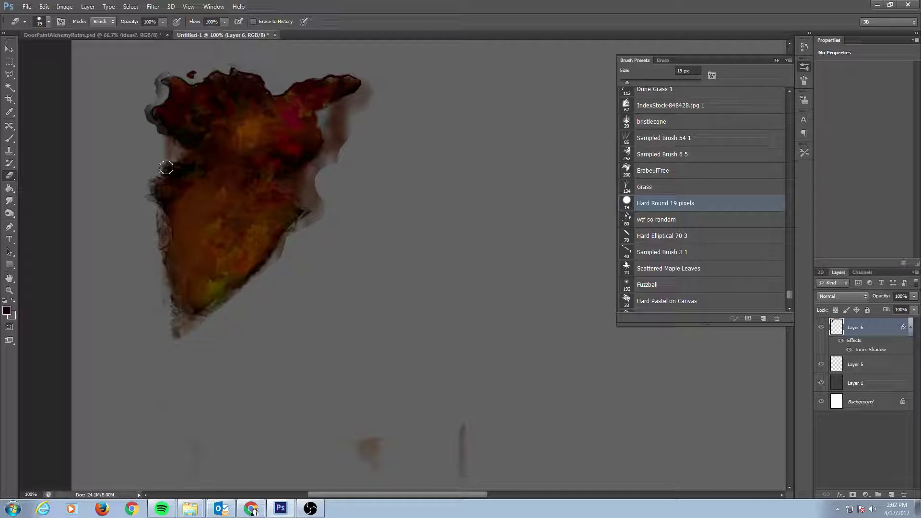
mouse_move(165, 148)
mouse_down()
mouse_move(158, 177)
mouse_move(169, 171)
mouse_move(149, 191)
mouse_move(171, 229)
mouse_move(170, 264)
mouse_move(157, 273)
mouse_move(160, 243)
mouse_move(170, 261)
mouse_up()
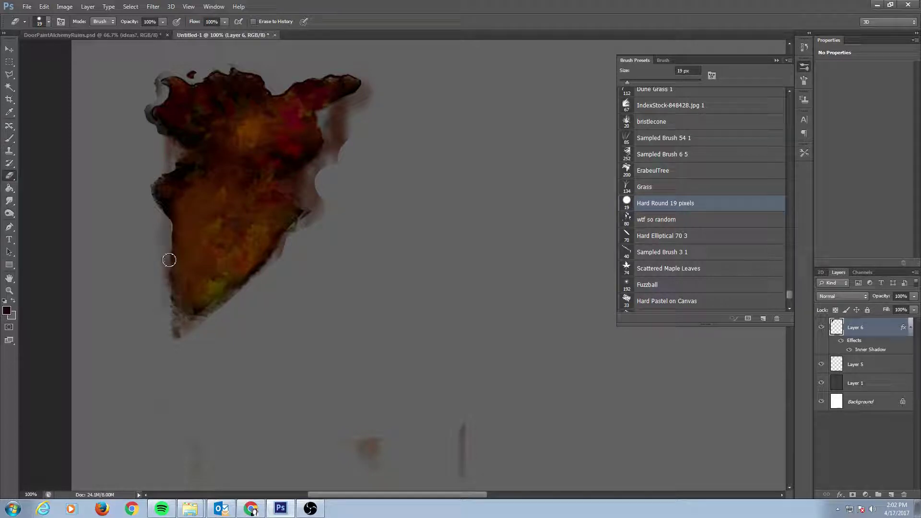
Outline the pointed bump on the large shape's left edge in black with the 7 px brush and add a small dot above it.
key(b)
mouse_move(159, 192)
mouse_down()
mouse_move(152, 201)
mouse_move(183, 169)
mouse_move(169, 208)
mouse_move(154, 179)
mouse_move(181, 185)
mouse_move(168, 169)
mouse_up()
alt+click(209, 148)
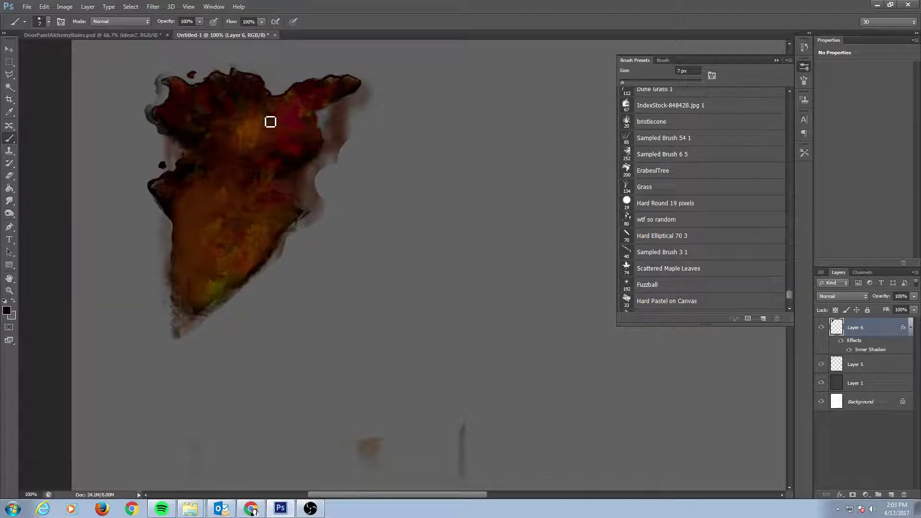
Clone a small detached rust spot left of the large shape's waist with the Clone Stamp, using brush sizes 45 and 60 px.
key(s)
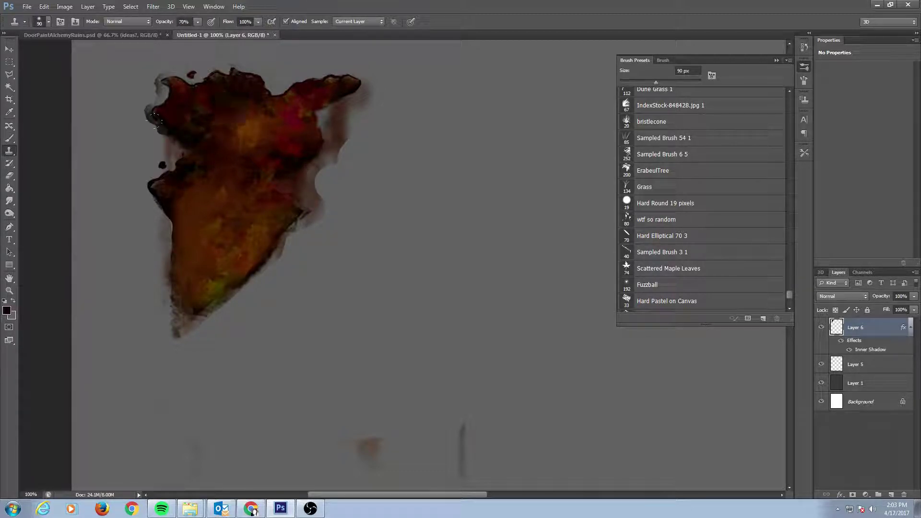
key(bracketleft)
key(bracketleft)
key(bracketleft)
key(bracketleft)
key(bracketleft)
mouse_move(151, 151)
mouse_down()
mouse_move(151, 162)
mouse_move(154, 148)
mouse_move(146, 151)
mouse_up()
alt+click(255, 126)
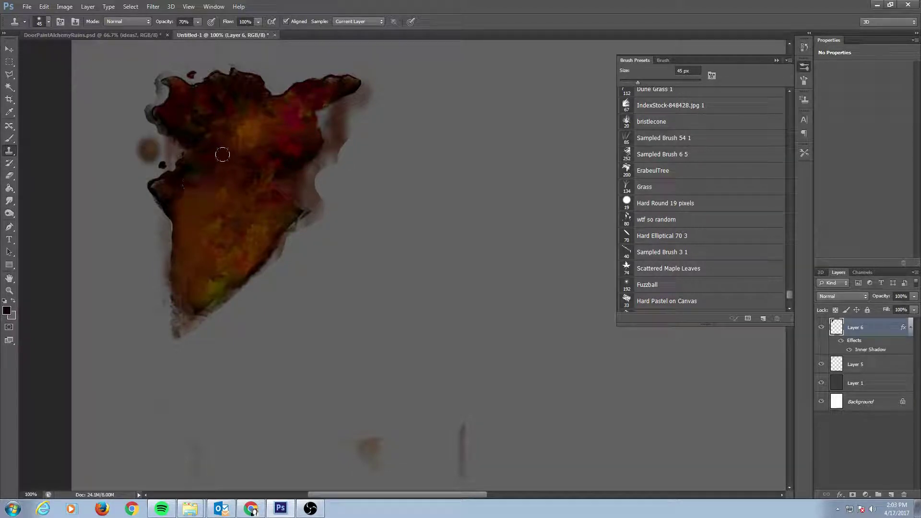
key(bracketright)
Turn off the effects of Layer 6.
click(841, 342)
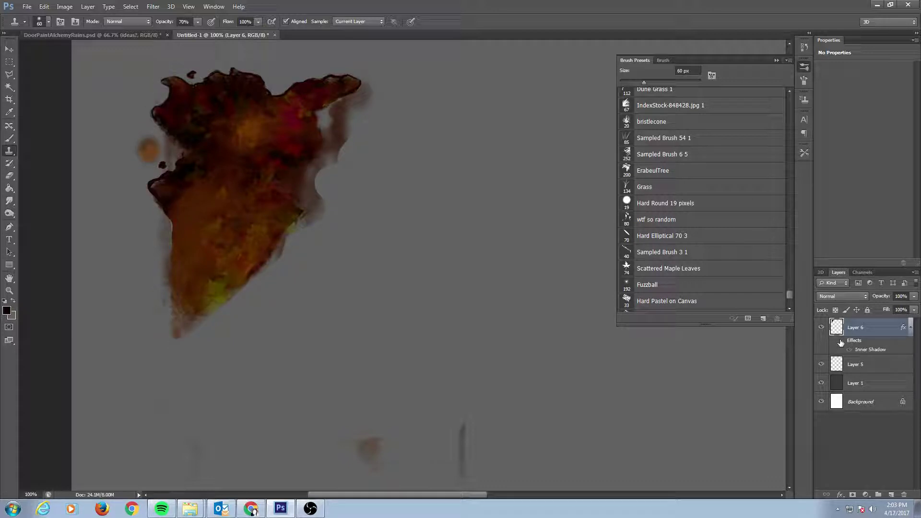
click(842, 342)
click(841, 342)
Clone a detached rust patch above the dip in the large shape's top edge, trim it with the Eraser and outline it in black.
mouse_move(269, 85)
mouse_down()
mouse_move(288, 62)
mouse_move(319, 57)
mouse_move(288, 77)
mouse_move(271, 117)
mouse_move(284, 84)
mouse_move(307, 79)
mouse_move(319, 95)
mouse_up()
key(b)
key(e)
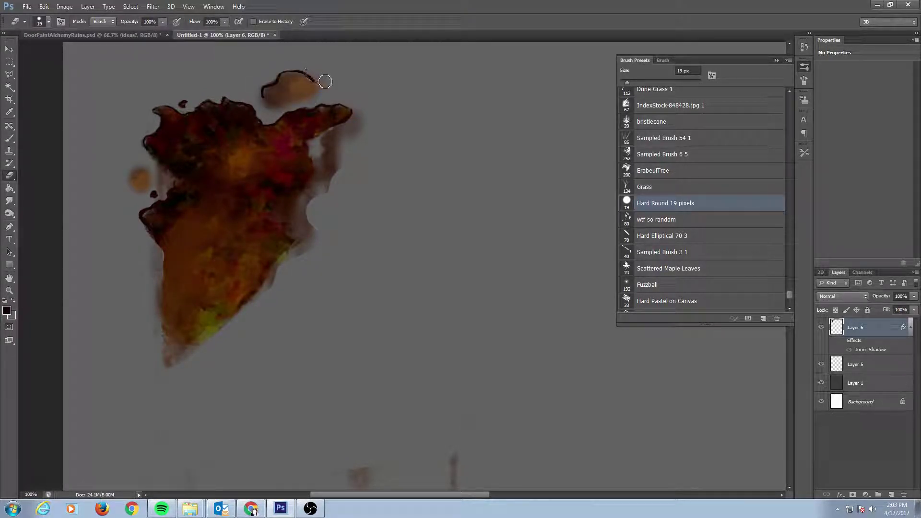
key(b)
mouse_move(267, 99)
mouse_down()
mouse_move(284, 111)
mouse_move(313, 104)
mouse_move(321, 88)
mouse_move(267, 112)
mouse_move(338, 90)
mouse_up()
alt+click(299, 106)
Trim the small rust spot beside the large shape's left edge, outline it in a sampled dark red and add tiny specks.
key(e)
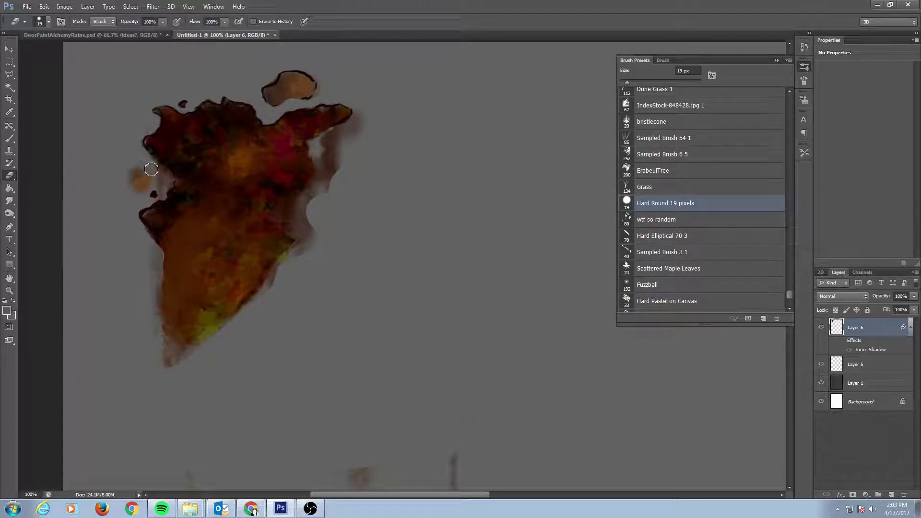
mouse_move(152, 169)
mouse_down()
mouse_move(144, 201)
mouse_move(151, 181)
mouse_move(142, 174)
mouse_move(135, 184)
mouse_move(145, 196)
mouse_move(135, 165)
mouse_up()
key(b)
alt+click(154, 137)
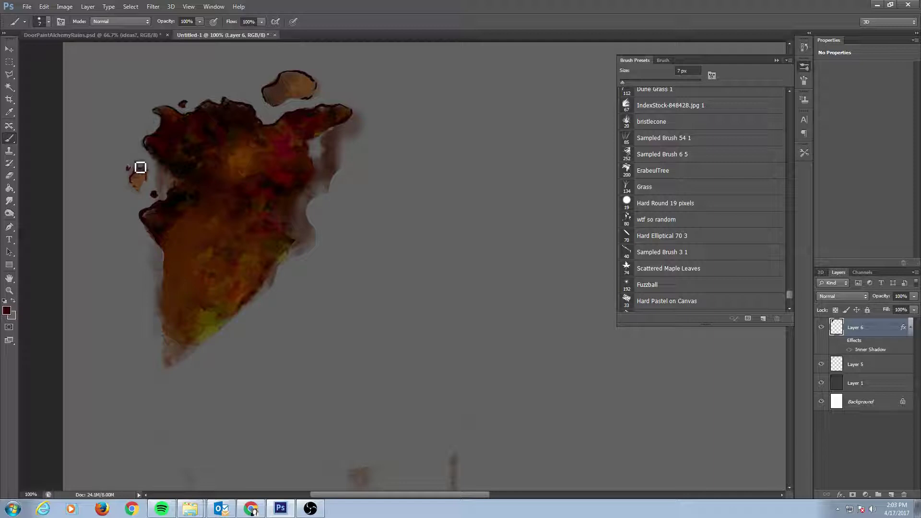
key(e)
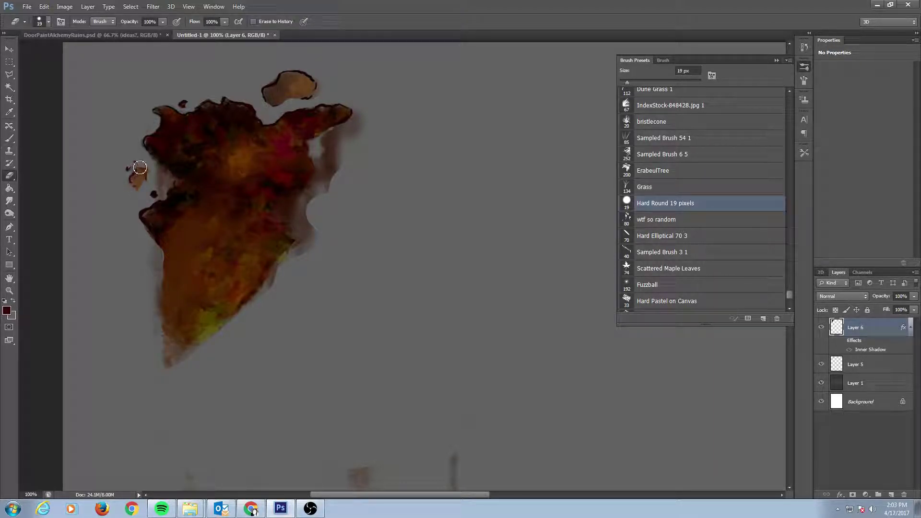
key(b)
Set the foreground color to light gray #929292 and paint a highlight along the small left rust spot.
key(x)
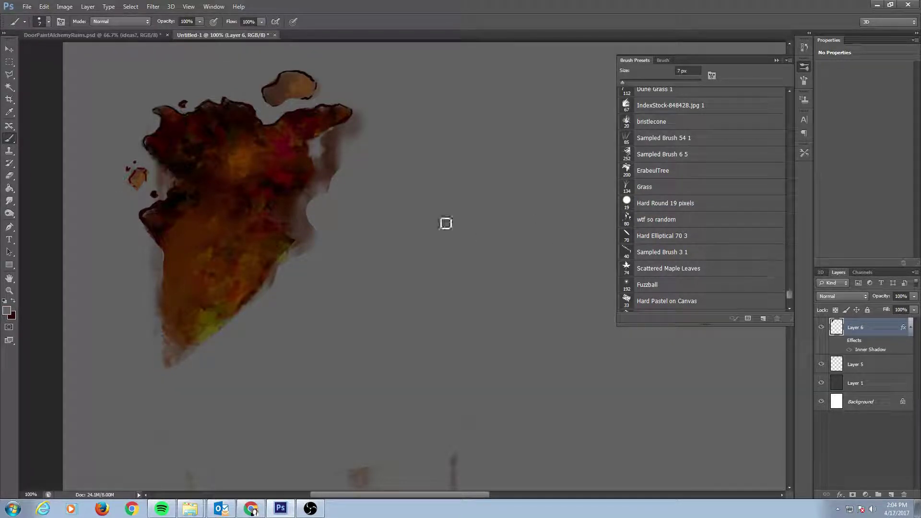
click(6, 311)
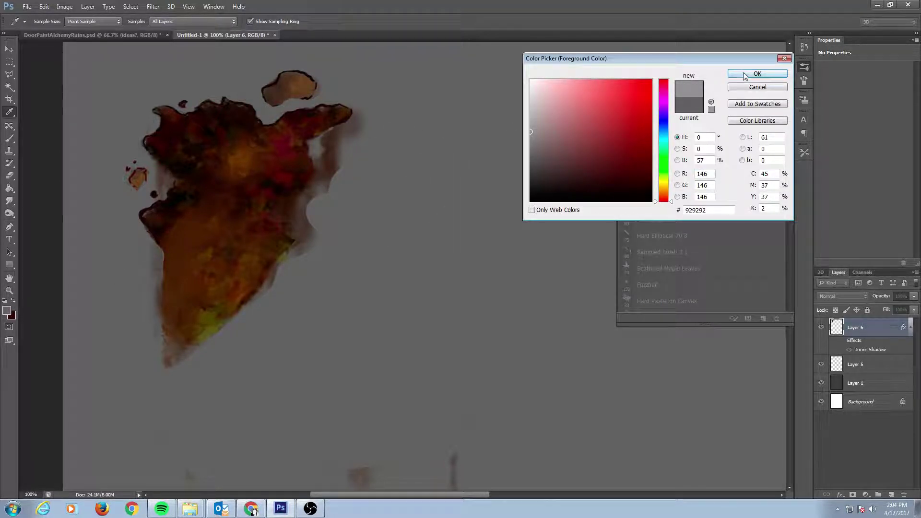
click(745, 77)
drag(139, 172, 136, 172)
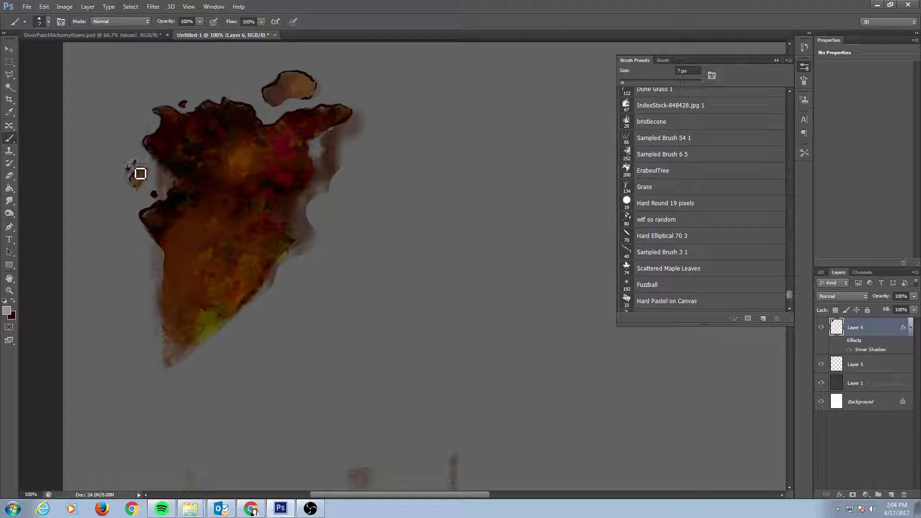
Sample the canvas gray, pick a slightly lighter shade as foreground color and paint a highlight on the small left rust spot.
key(i)
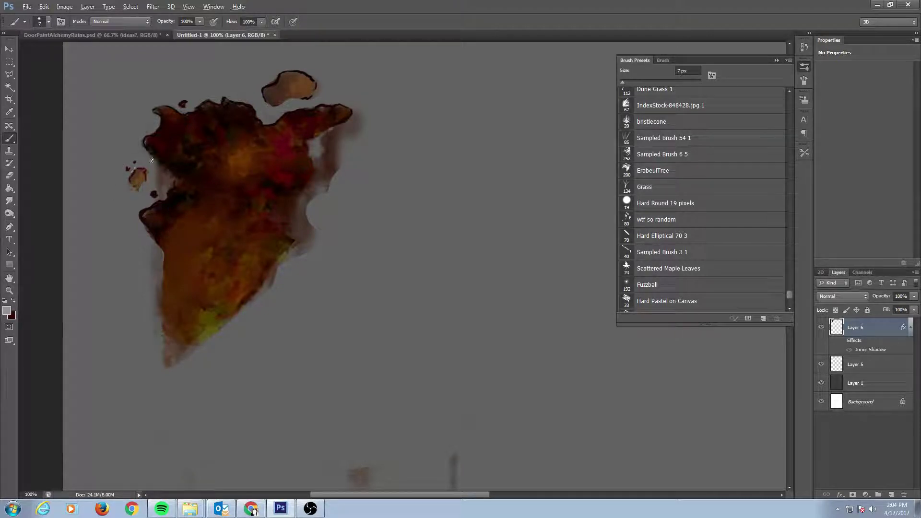
click(294, 185)
click(6, 311)
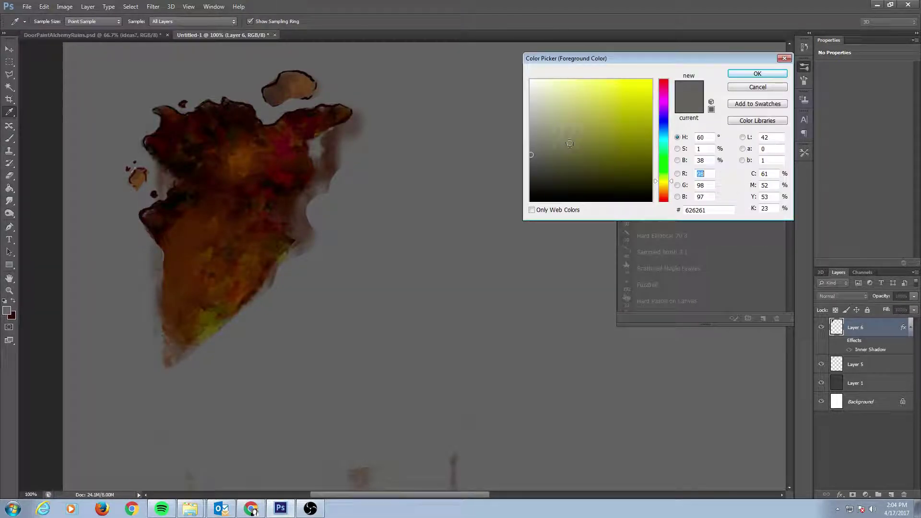
drag(532, 154, 531, 147)
click(757, 73)
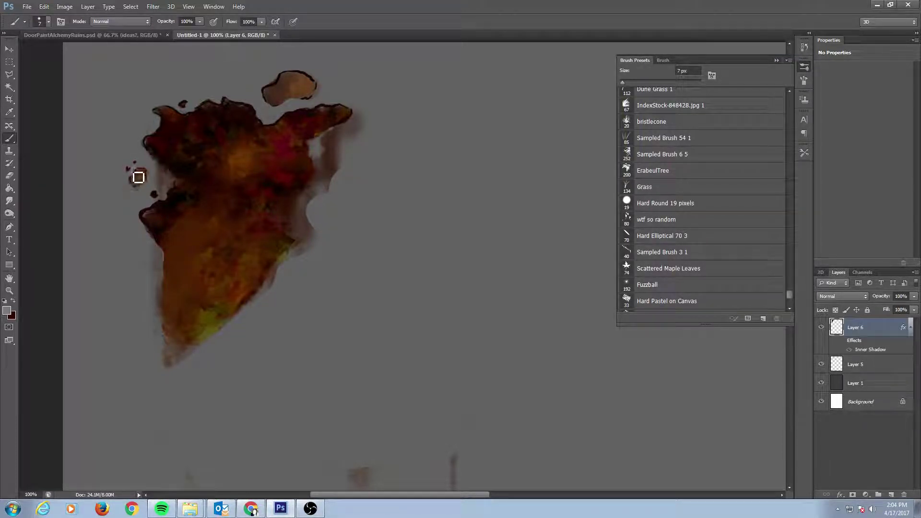
drag(135, 170, 138, 177)
Paint light gray highlights along the large shape's upper-left edge, down to its waist, and beside the small left spot.
mouse_move(149, 144)
mouse_down()
mouse_move(158, 116)
mouse_move(214, 103)
mouse_move(174, 123)
mouse_move(214, 114)
mouse_move(191, 102)
mouse_up()
key(x)
key(x)
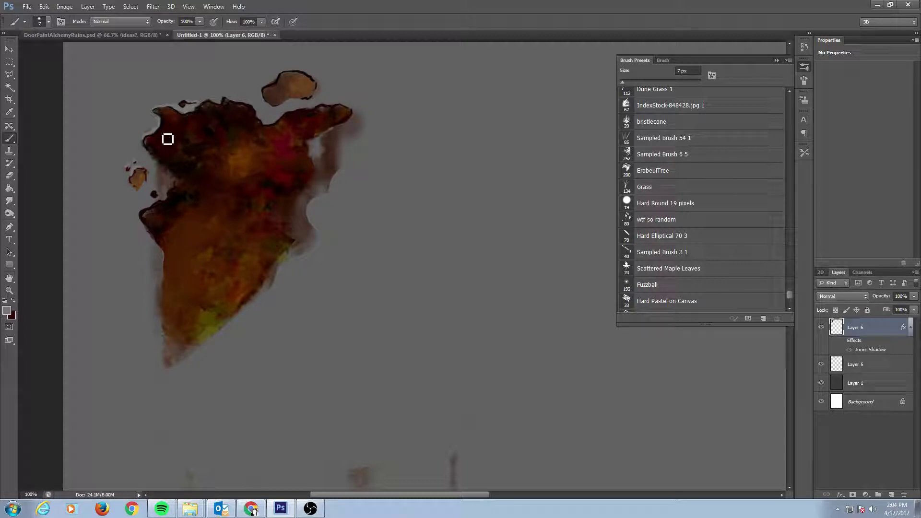
drag(148, 173, 136, 177)
mouse_move(149, 144)
mouse_down()
mouse_move(157, 171)
mouse_move(148, 148)
mouse_move(182, 188)
mouse_up()
Reduce the Eraser to 7 px and clean up the highlights around the small top-left droplet and the left rust spot.
key(x)
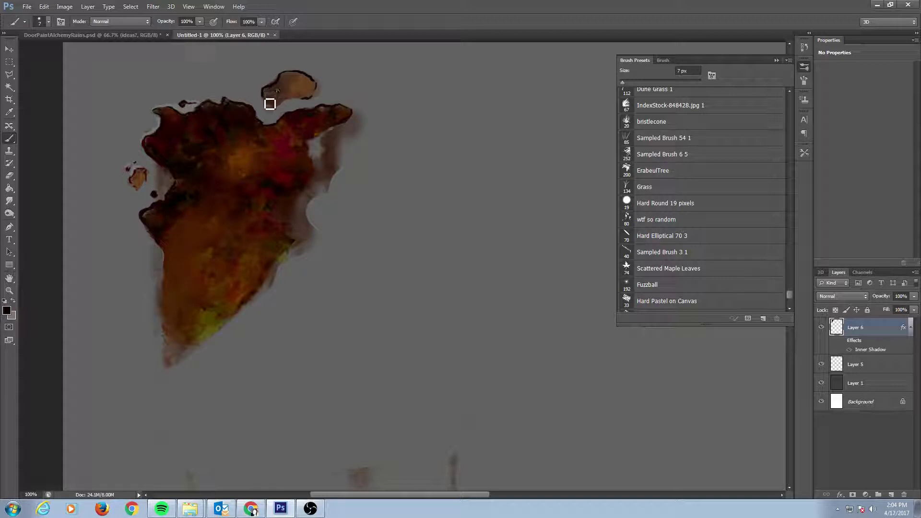
key(e)
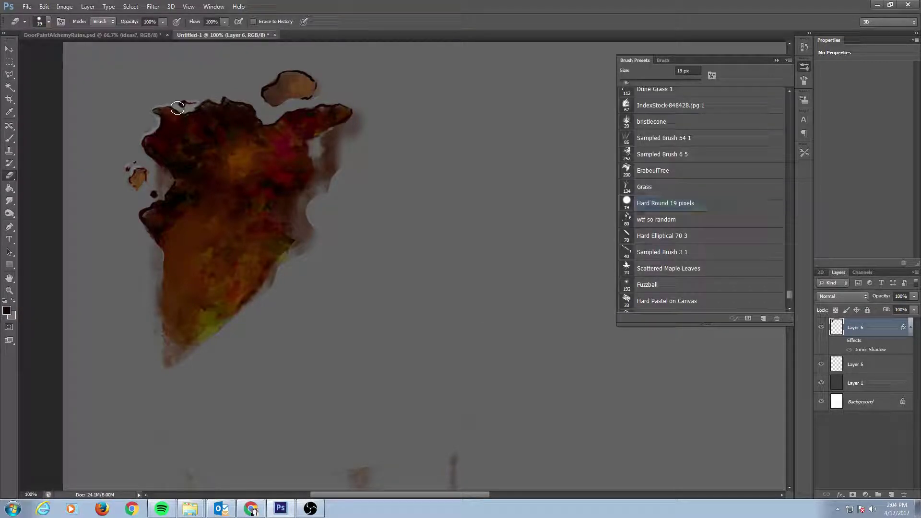
key(bracketleft)
key(bracketleft)
key(bracketleft)
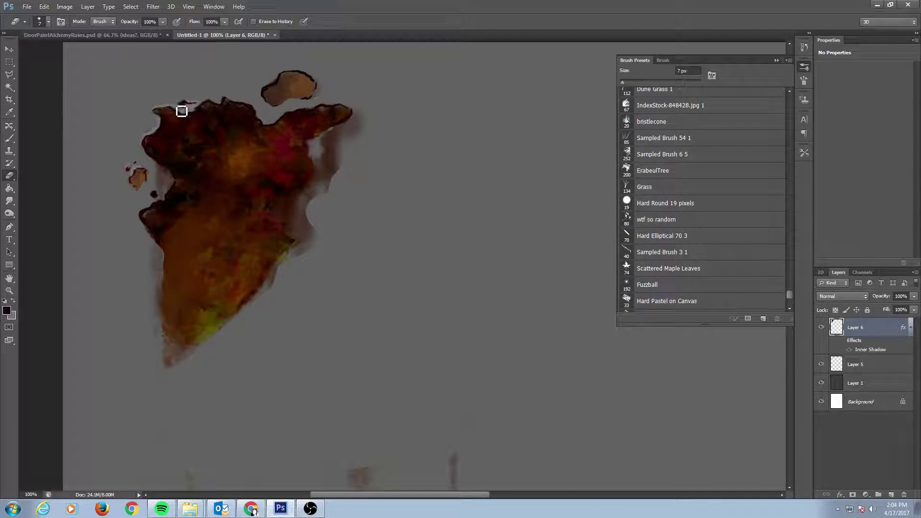
mouse_move(181, 111)
mouse_down()
mouse_move(195, 114)
mouse_move(185, 103)
mouse_up()
drag(140, 179, 142, 177)
key(b)
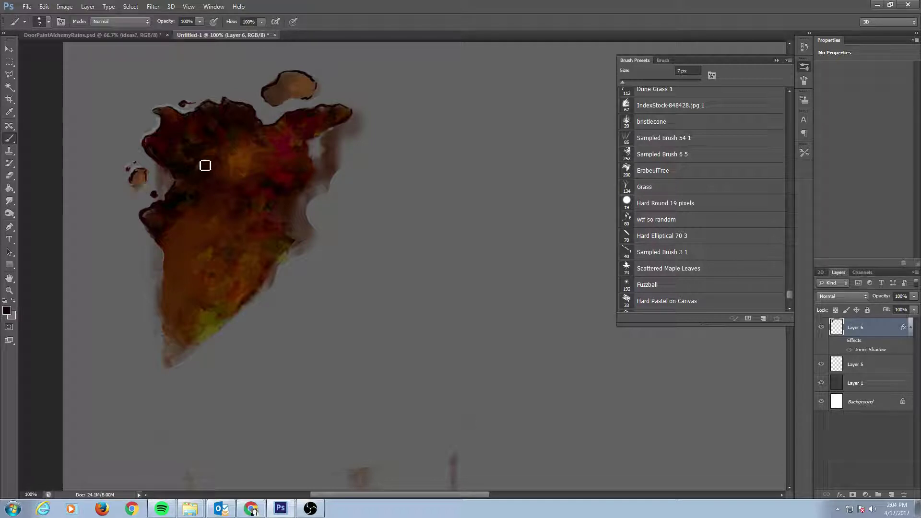
Try erasing at the small left rust spot with the Hard Round eraser preset, and undo it.
click(11, 177)
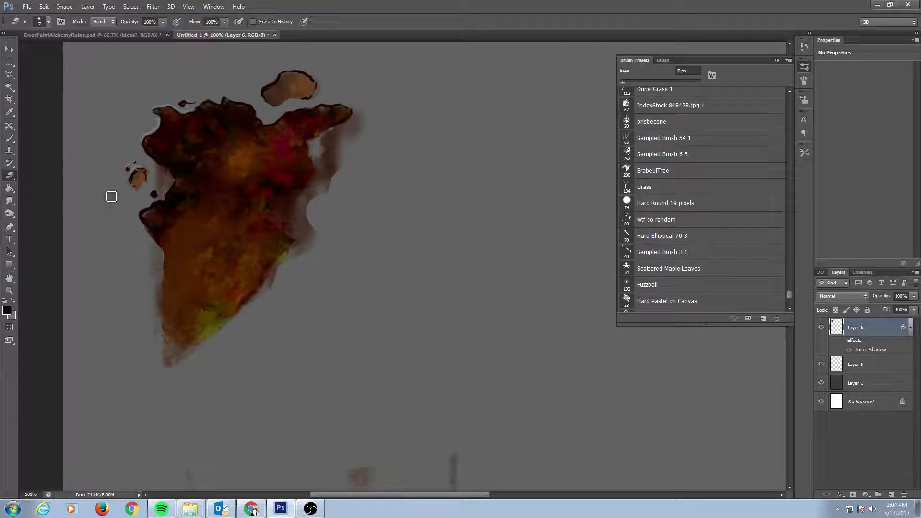
click(663, 61)
click(634, 61)
drag(791, 298, 790, 101)
click(644, 110)
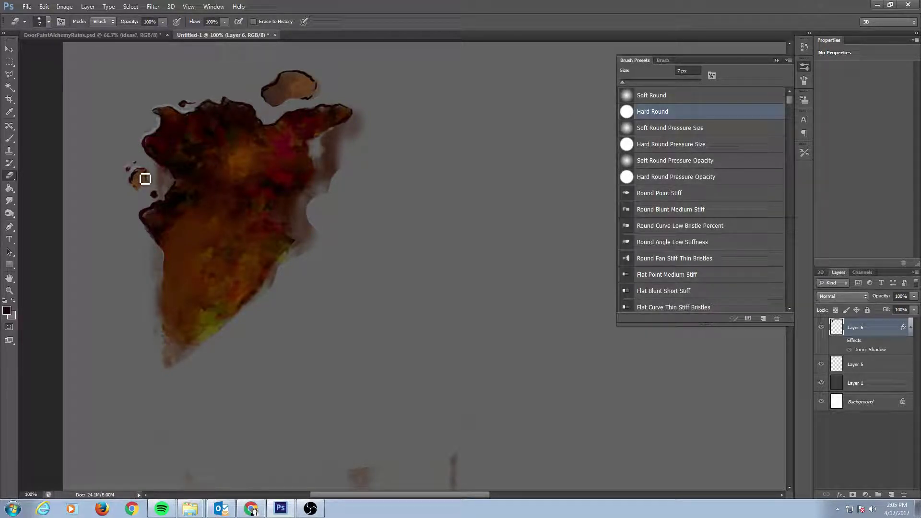
key(ctrl+alt+z)
Retexture the small left rust spot using the Clone Stamp with the Hard Round preset.
click(10, 151)
click(645, 111)
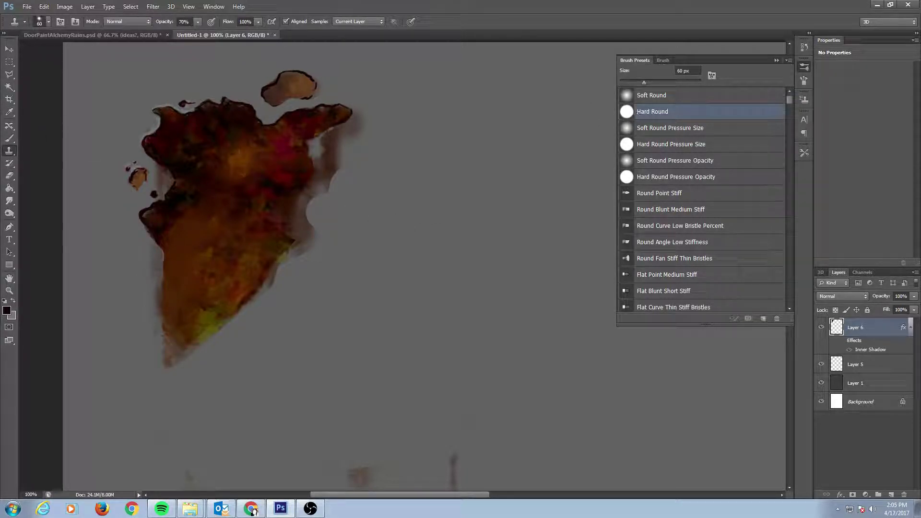
key(bracketleft)
click(143, 179)
drag(149, 183, 137, 179)
alt+click(219, 212)
Sample the dark rust texture and clone it onto the small droplet above the large shape's upper-left tip at 15 px.
alt+click(217, 134)
key([)
key([)
key([)
drag(192, 105, 182, 103)
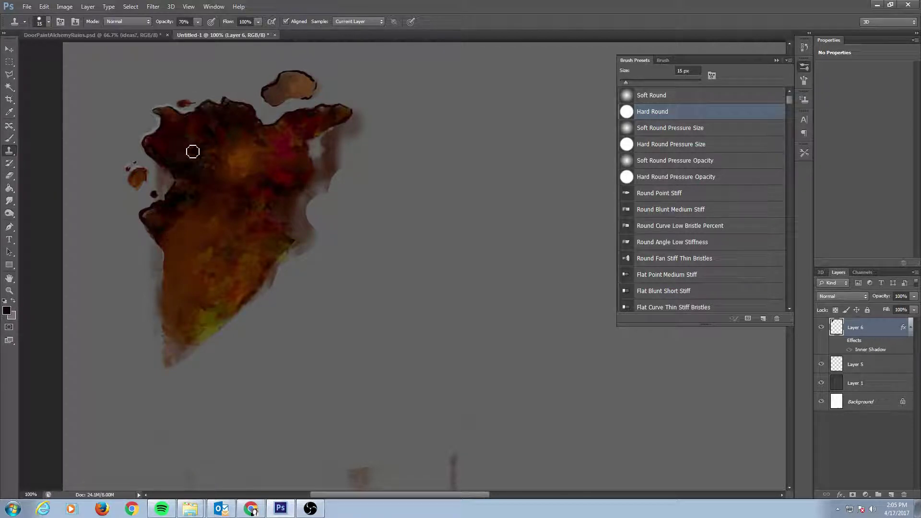
Clone darker rust texture onto the lower-left part of the detached patch at 25 px.
click(275, 91)
key(bracketright)
drag(271, 97, 279, 86)
Try cloning extra specks above and beside the detached rust patch, and undo them.
click(300, 61)
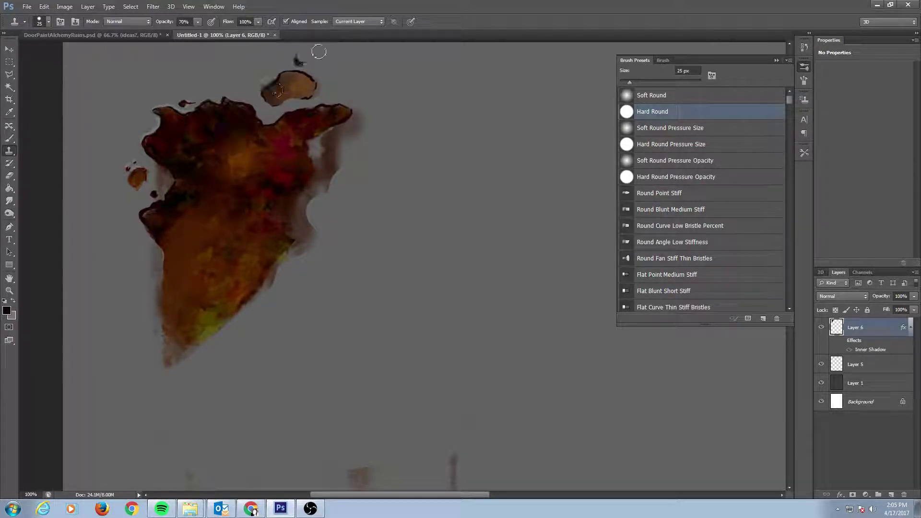
key(ctrl+z)
click(325, 74)
key(ctrl+z)
Paint gray highlights around the detached rust patch and along the dip in the large shape's top edge at 45% brush opacity.
key(b)
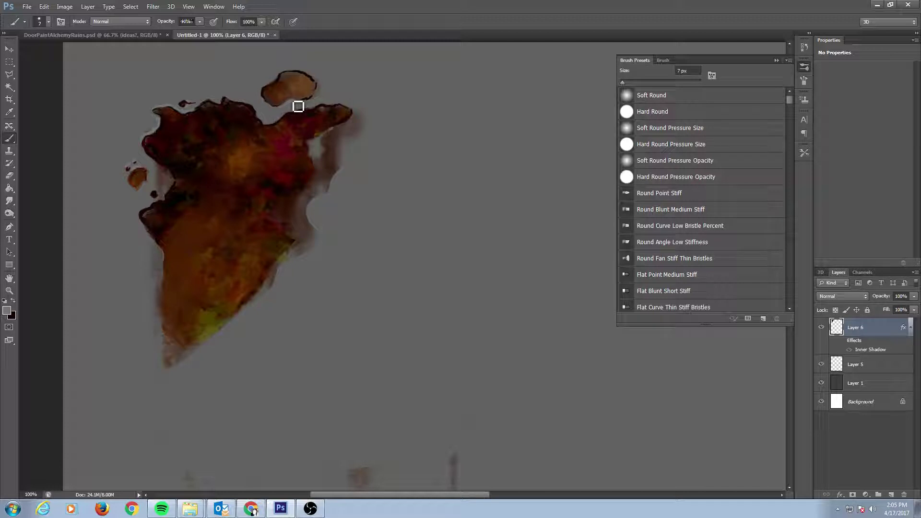
mouse_move(300, 107)
mouse_down()
mouse_move(326, 95)
mouse_move(315, 78)
mouse_up()
mouse_move(284, 108)
mouse_down()
mouse_move(269, 105)
mouse_move(286, 73)
mouse_up()
drag(299, 74, 317, 87)
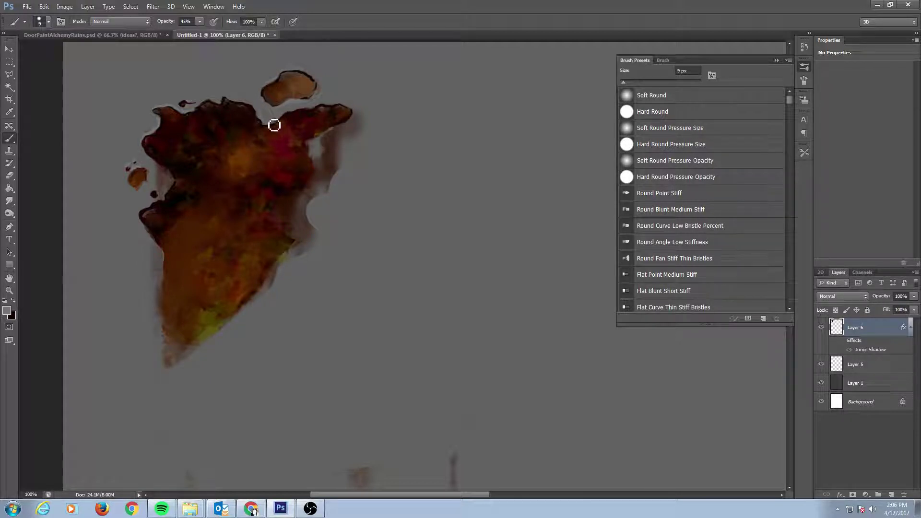
drag(274, 125, 298, 113)
Hide Layer 1 to check the artwork against white, show it again, and select Layer 5.
click(823, 383)
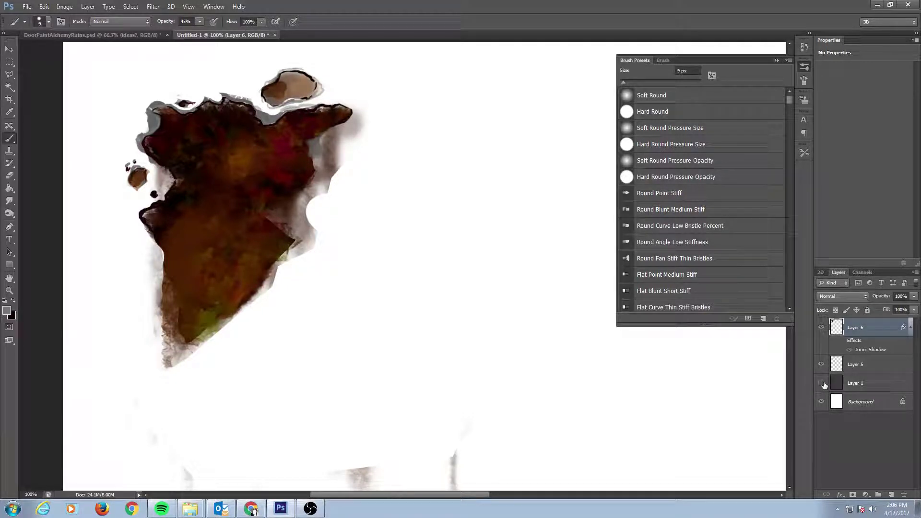
click(822, 383)
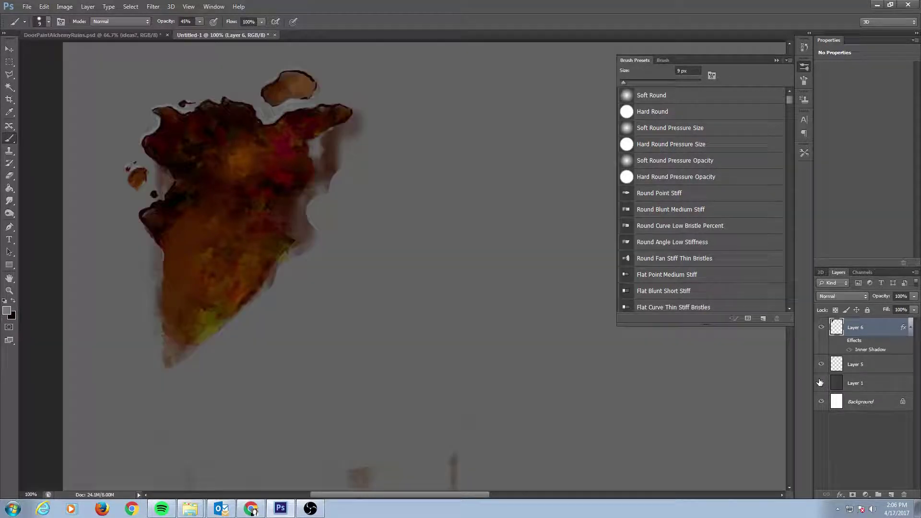
click(862, 368)
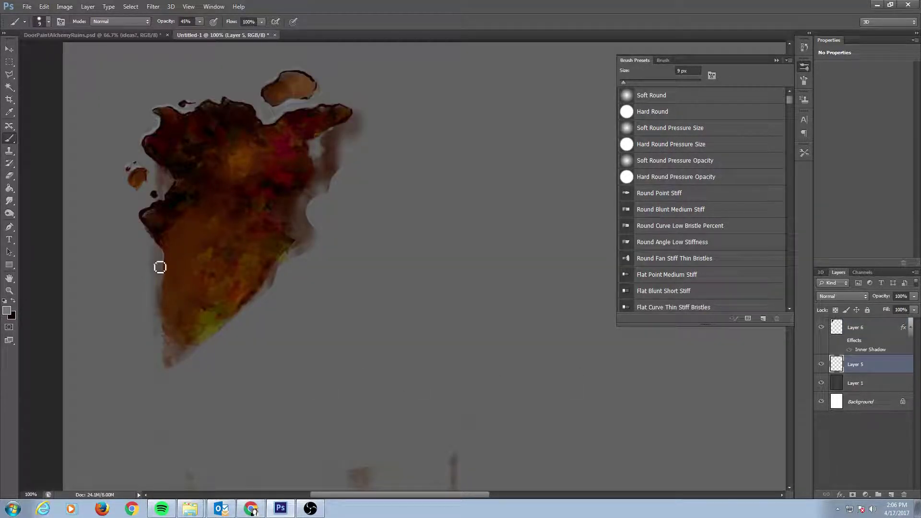
Erase thin strips along the lower left and right edges of the rust shape on Layer 6 with a 9 px eraser.
key(e)
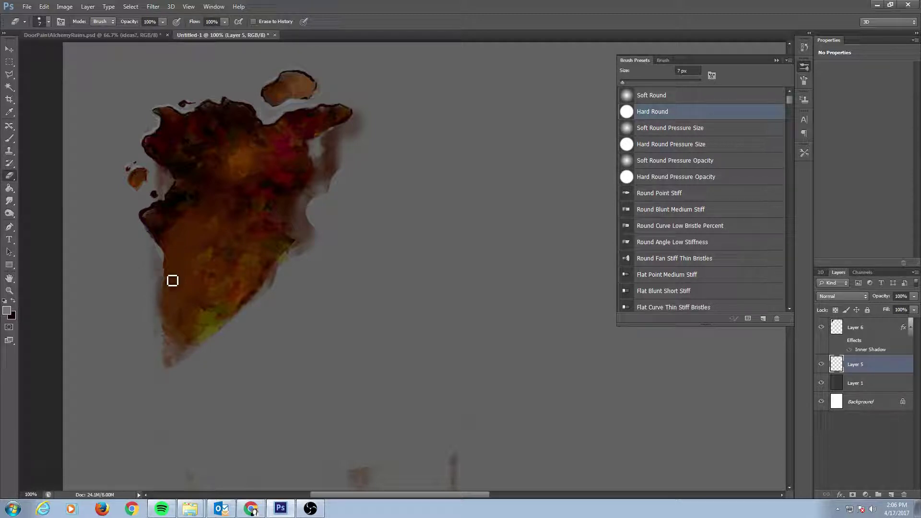
click(872, 330)
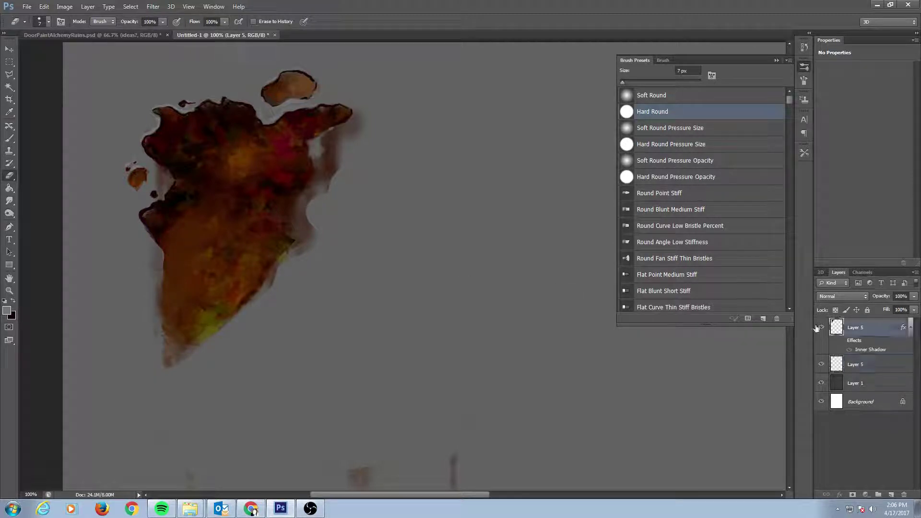
key(bracketright)
key(bracketright)
drag(162, 266, 178, 360)
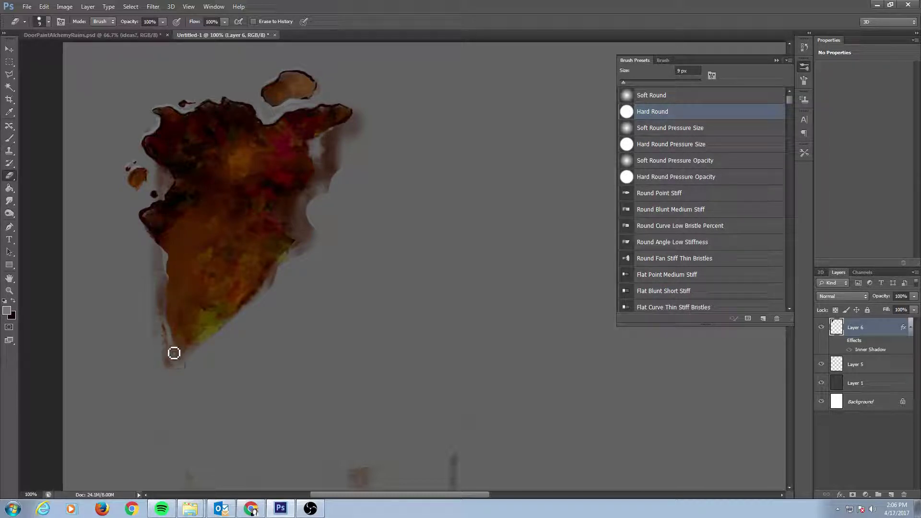
mouse_move(275, 277)
mouse_down()
mouse_move(298, 247)
mouse_move(289, 226)
mouse_move(318, 192)
mouse_move(317, 163)
mouse_up()
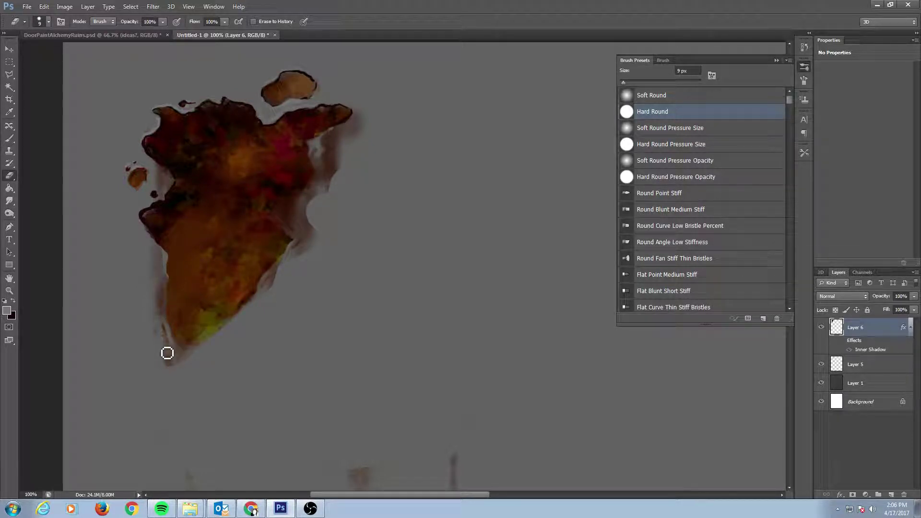
Trim the rust shape's bottom tip and lower right edge on Layer 6 with a 50 px eraser.
key(bracketright)
key(bracketright)
key(bracketright)
key(bracketright)
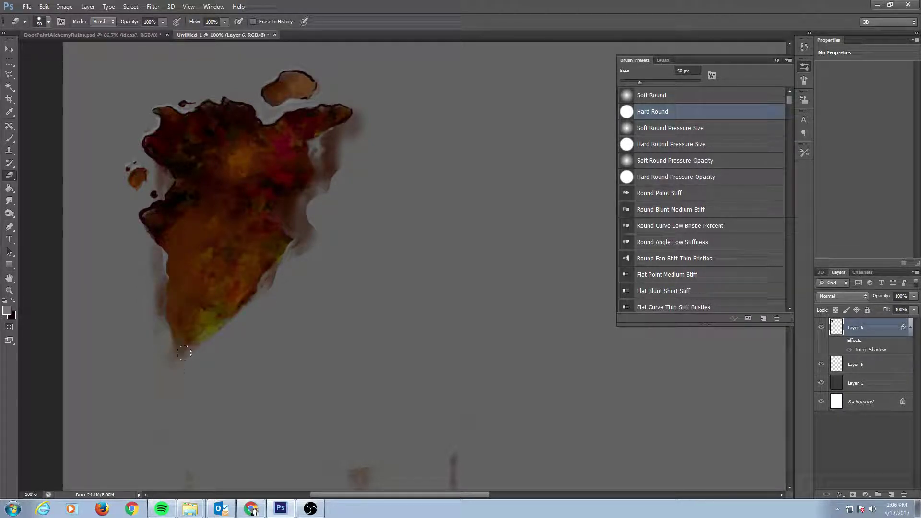
drag(259, 300, 295, 242)
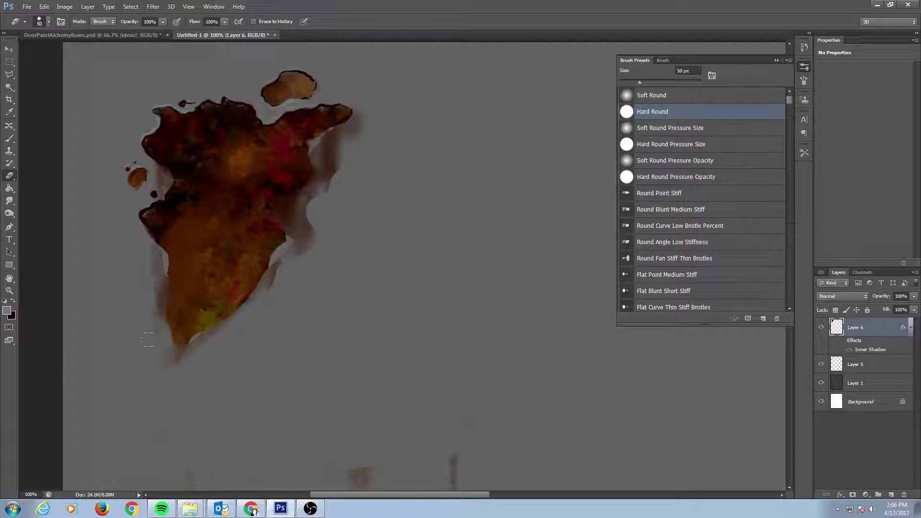
Paint a black outline around the rust shape's bottom tip and lower right edge at 8 px and 45% opacity.
key(b)
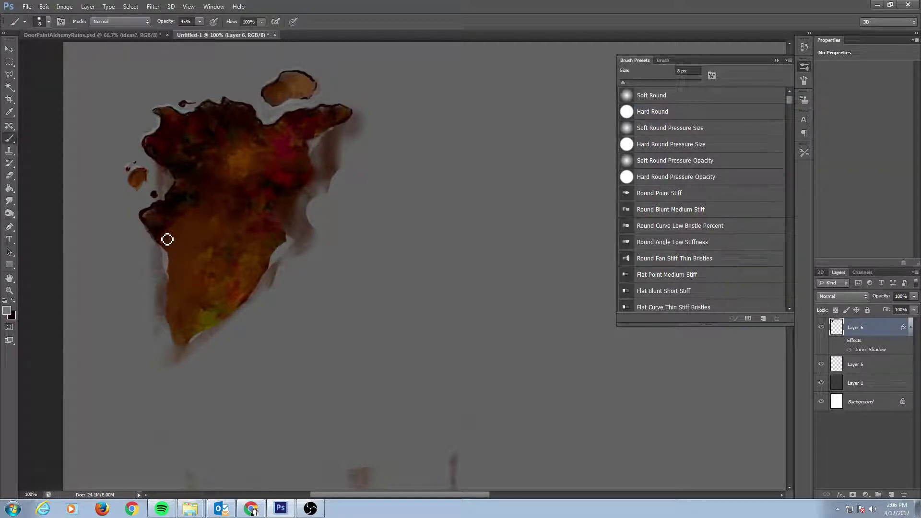
key(x)
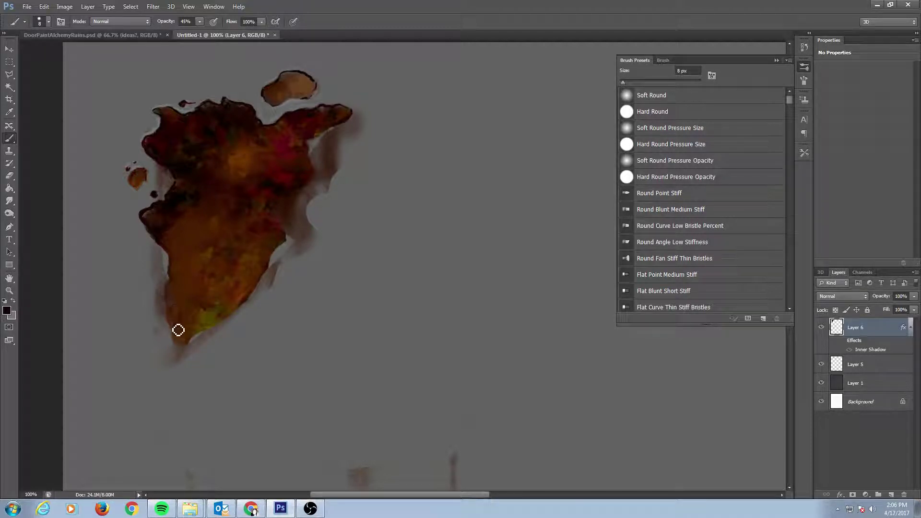
mouse_move(174, 318)
mouse_down()
mouse_move(182, 349)
mouse_move(214, 334)
mouse_move(252, 302)
mouse_move(291, 240)
mouse_up()
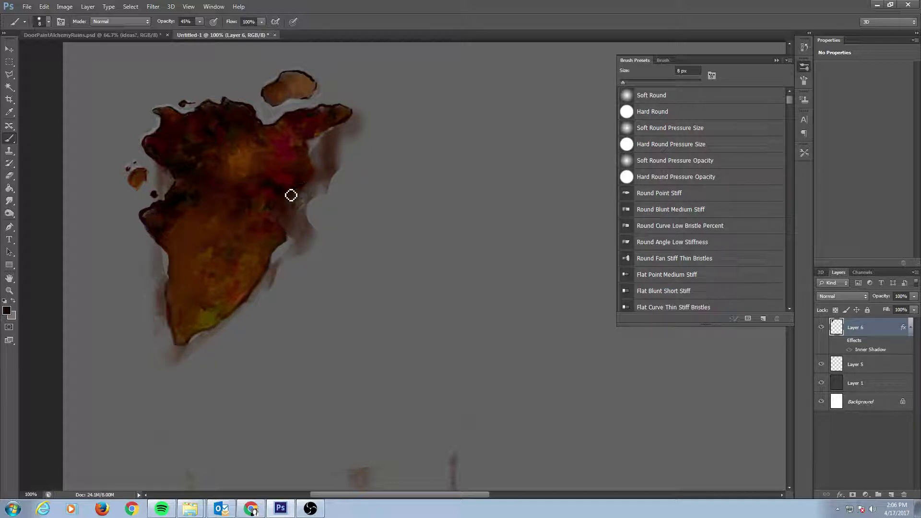
Paint gray highlights along the rust shape's left edge and trim the dark speck beside it with a 45 px eraser.
key(x)
mouse_move(152, 243)
mouse_down()
mouse_move(145, 215)
mouse_move(178, 178)
mouse_up()
drag(144, 150, 158, 165)
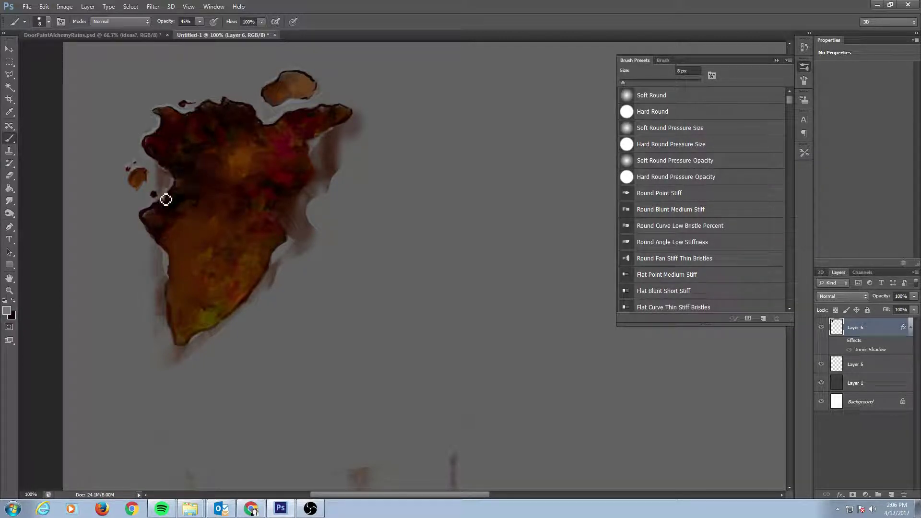
key(e)
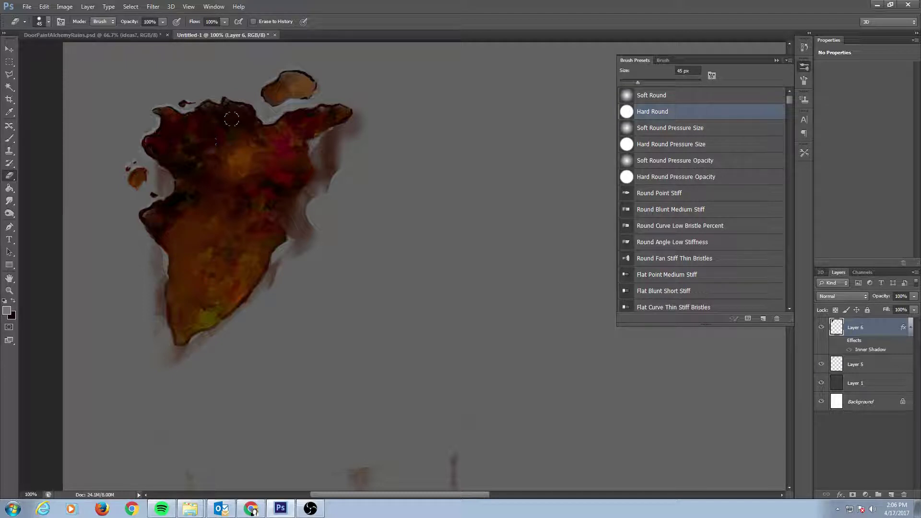
key(b)
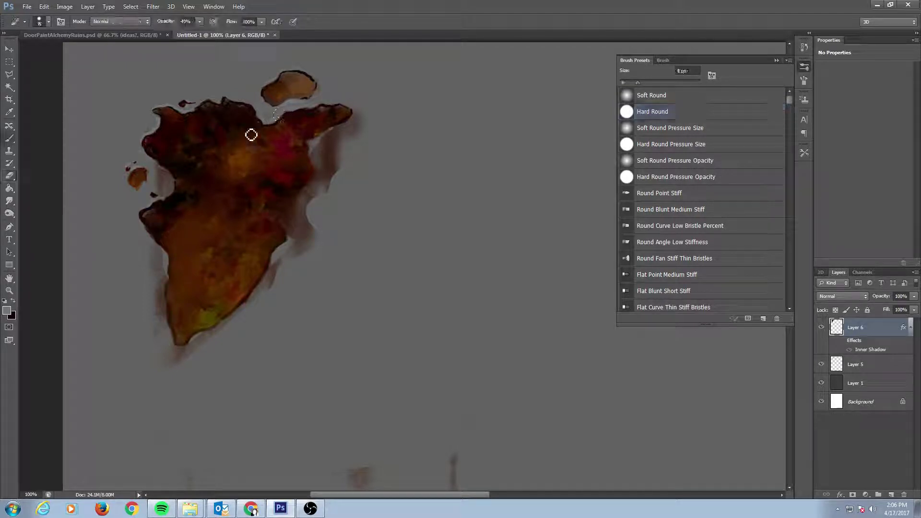
Paint a soft dark red halo along the rust shape's left side on Layer 5 with the Soft Round brush at 80 px.
click(868, 365)
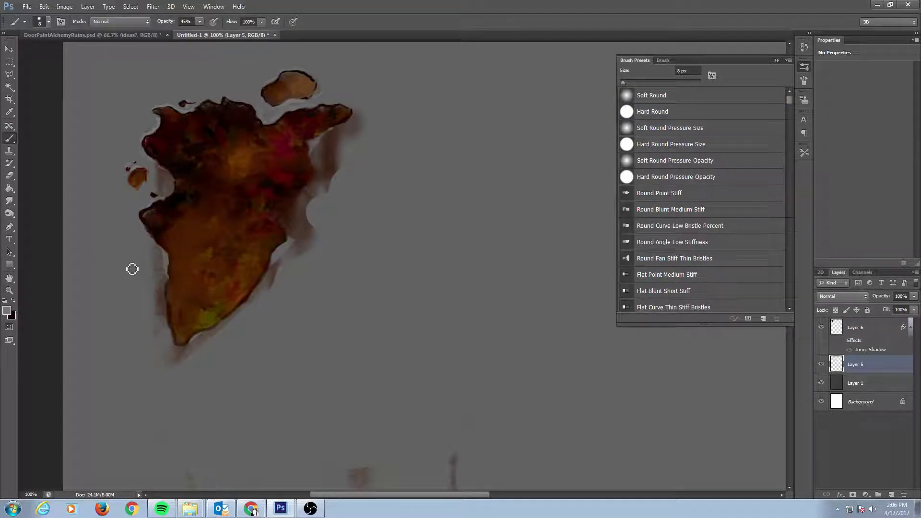
click(659, 95)
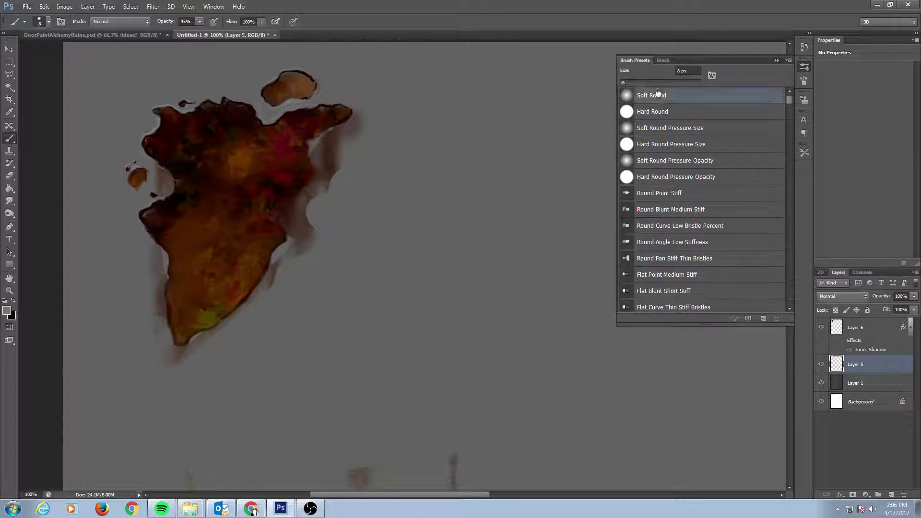
alt+click(177, 233)
key(bracketright)
key(bracketright)
key(bracketright)
key(bracketright)
key(bracketright)
key(bracketright)
key(bracketright)
key(bracketright)
key(bracketright)
key(bracketright)
key(bracketright)
drag(156, 240, 158, 394)
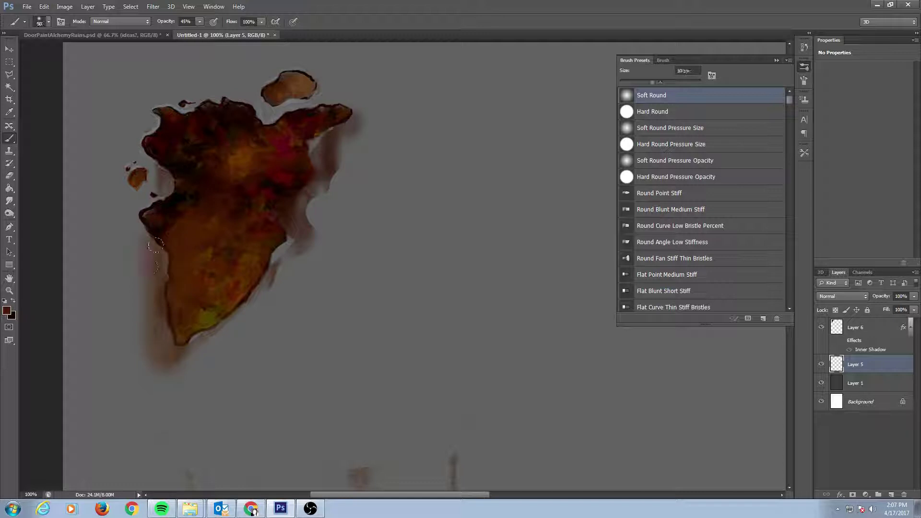
mouse_move(156, 245)
mouse_down()
mouse_move(137, 215)
mouse_move(161, 188)
mouse_move(162, 169)
mouse_move(142, 147)
mouse_move(148, 125)
mouse_up()
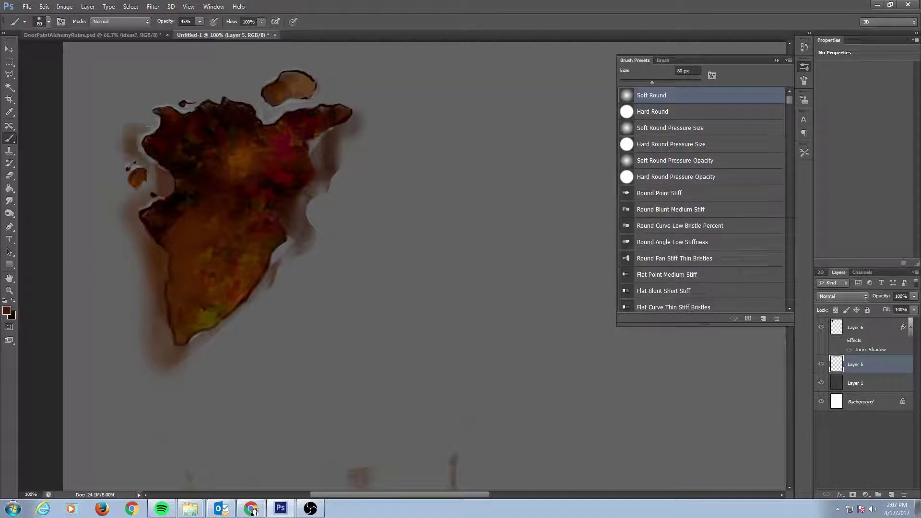
Extend the soft rust halo around the upper detached patch, the small left spot and the large shape's right edge.
mouse_move(229, 98)
mouse_down()
mouse_move(262, 95)
mouse_move(253, 85)
mouse_move(297, 62)
mouse_up()
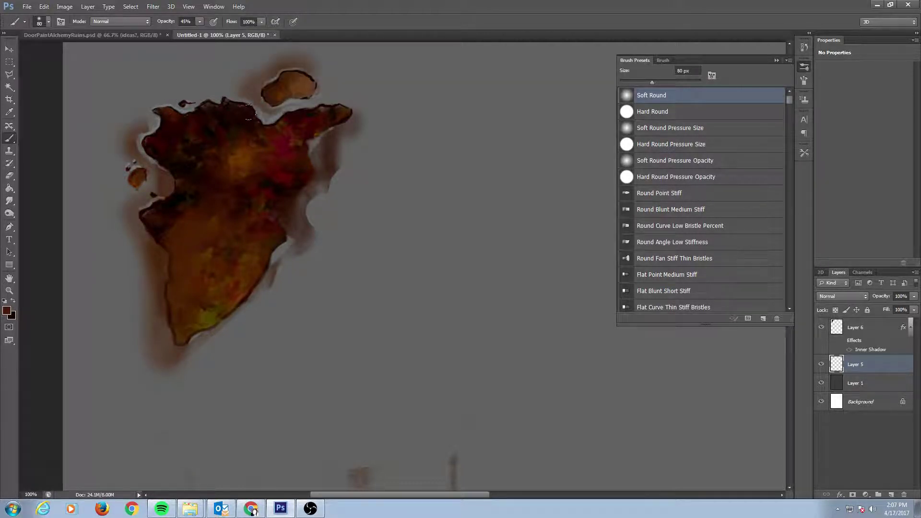
drag(126, 158, 126, 190)
mouse_move(331, 119)
mouse_down()
mouse_move(305, 157)
mouse_move(309, 186)
mouse_move(250, 273)
mouse_move(242, 304)
mouse_move(181, 334)
mouse_up()
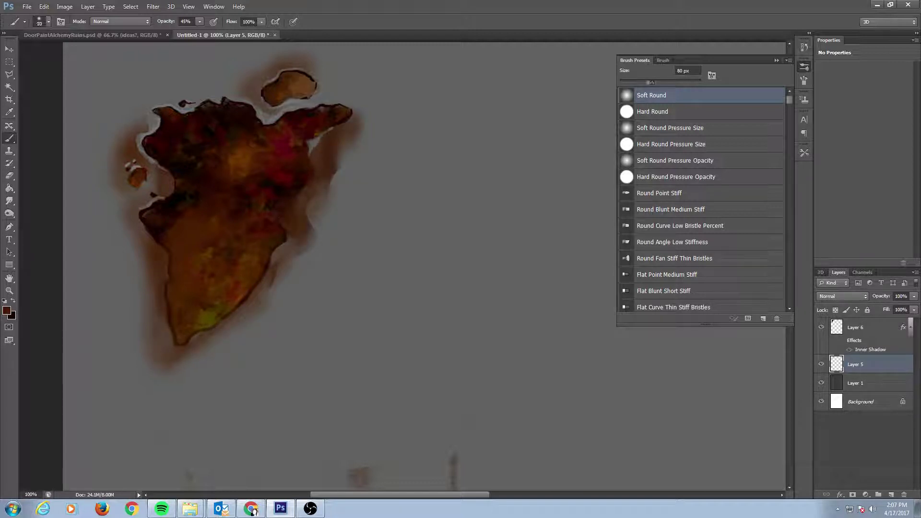
Try painting vertical drips below the lower right edge with the Soft Round brush at 10 px and 35 px, and undo them.
key(bracketleft)
key(bracketleft)
key(bracketleft)
key(bracketleft)
key(bracketleft)
key(bracketleft)
key(bracketleft)
key(bracketleft)
key(bracketleft)
key(bracketleft)
key(bracketleft)
drag(264, 288, 264, 380)
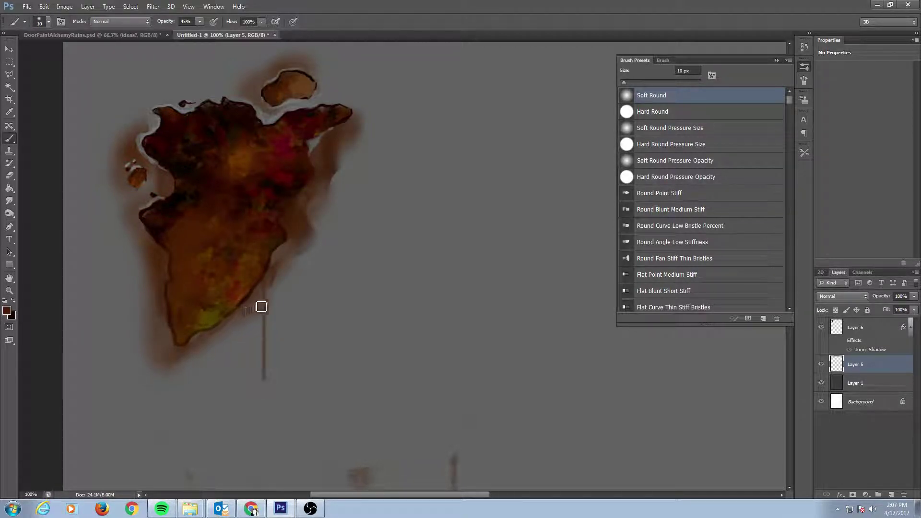
key(bracketright)
key(bracketright)
key(bracketright)
key(bracketright)
key(bracketright)
drag(258, 279, 261, 363)
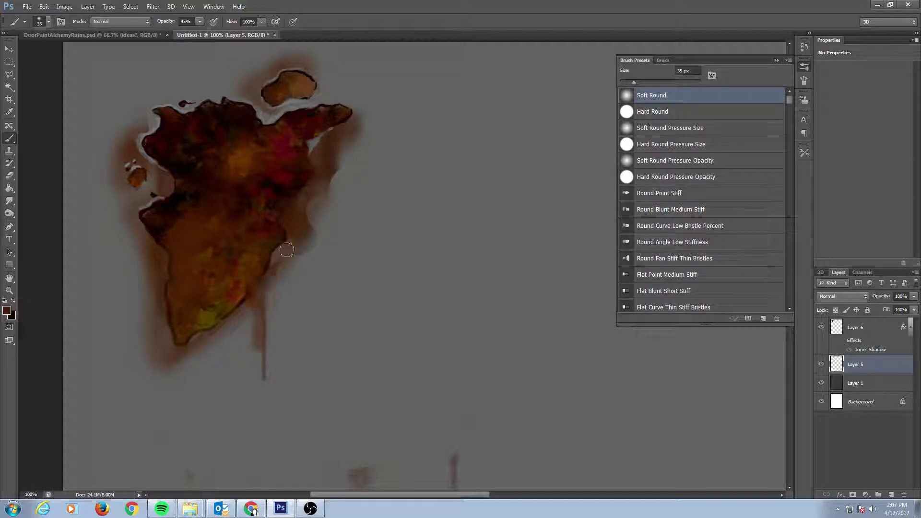
key(ctrl+alt+z)
key(ctrl+alt+z)
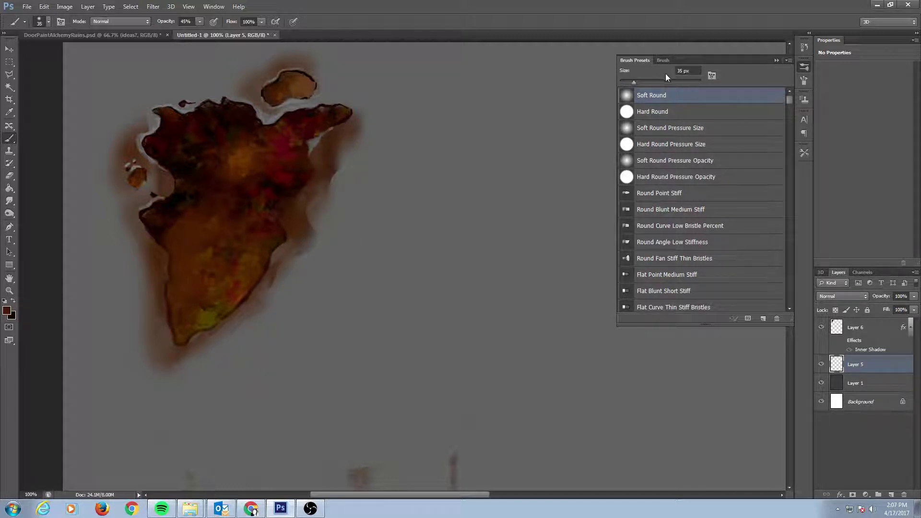
Choose the 54 px Rust-set1 brush preset.
click(665, 60)
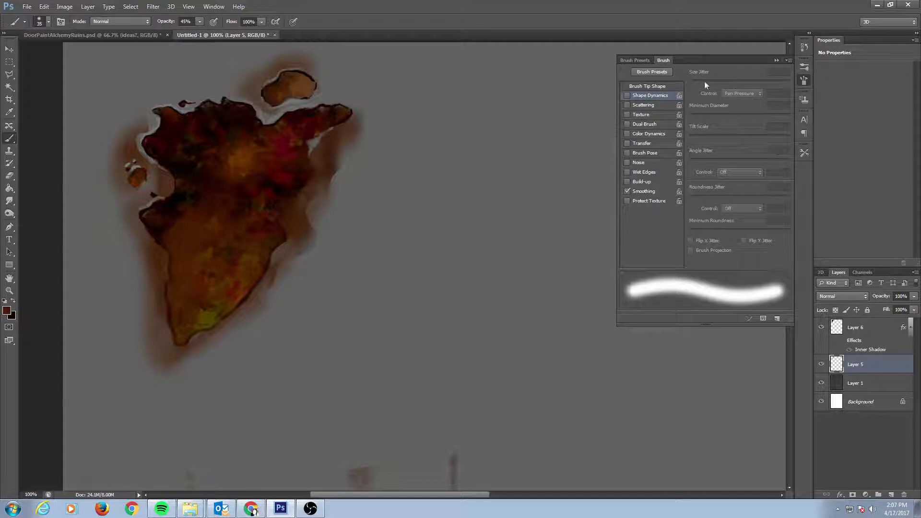
click(641, 61)
drag(791, 99, 785, 184)
scroll(767, 187, up, 1)
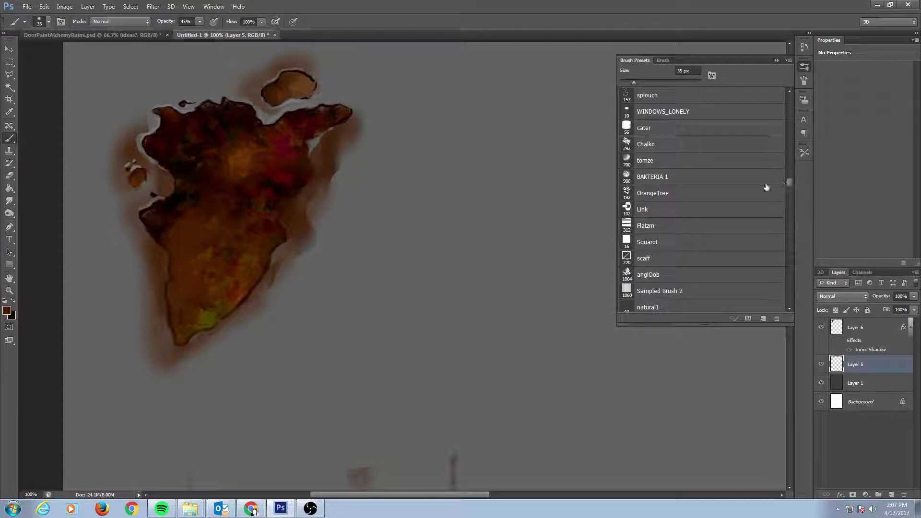
click(644, 179)
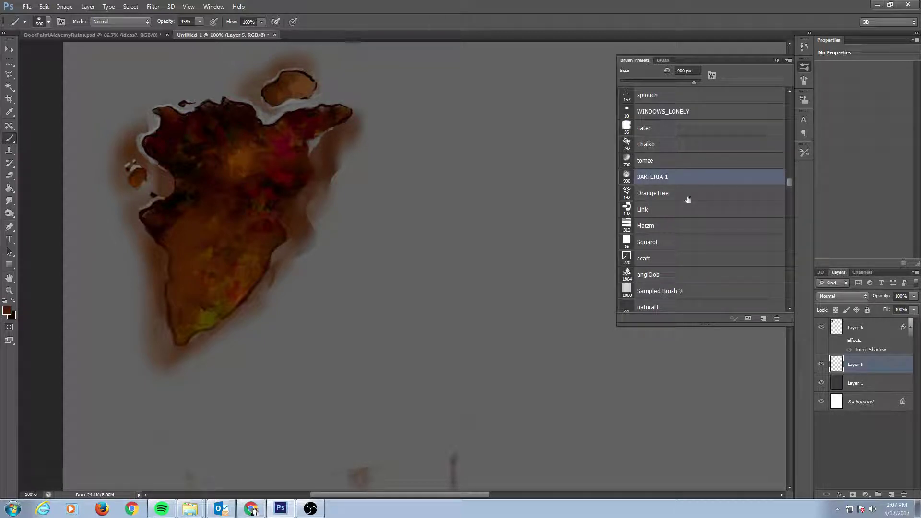
drag(789, 182, 789, 191)
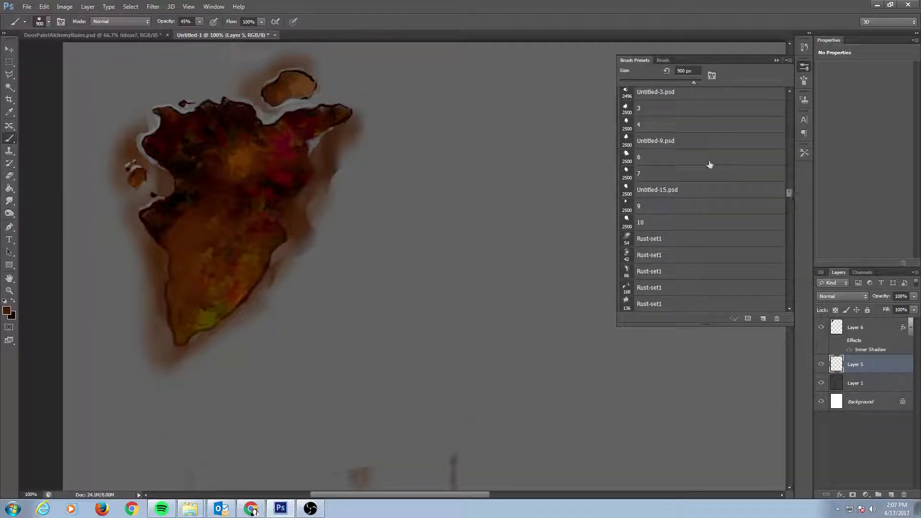
click(649, 142)
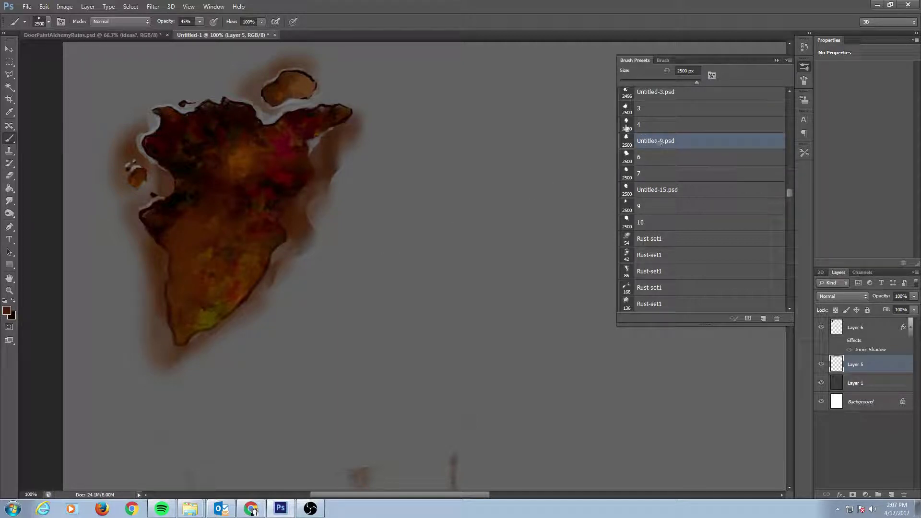
click(644, 239)
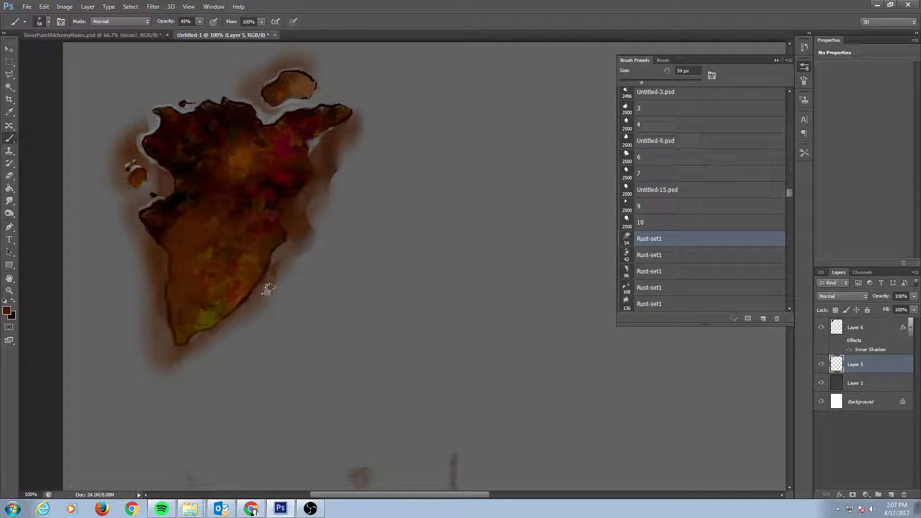
Undo a test stroke, enable Shape Dynamics for the rust brush, and paint tapered drips below the rust shape's lower edge.
drag(263, 273, 266, 390)
key(ctrl+z)
click(664, 61)
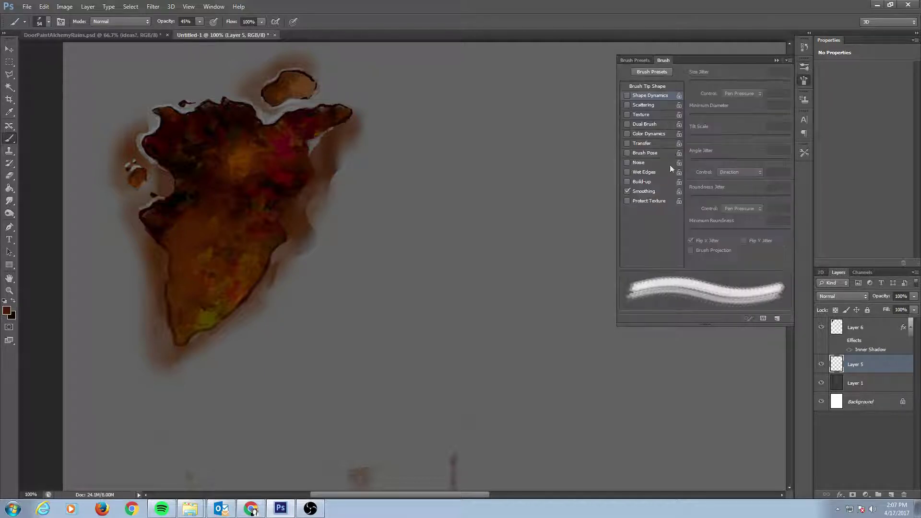
click(628, 95)
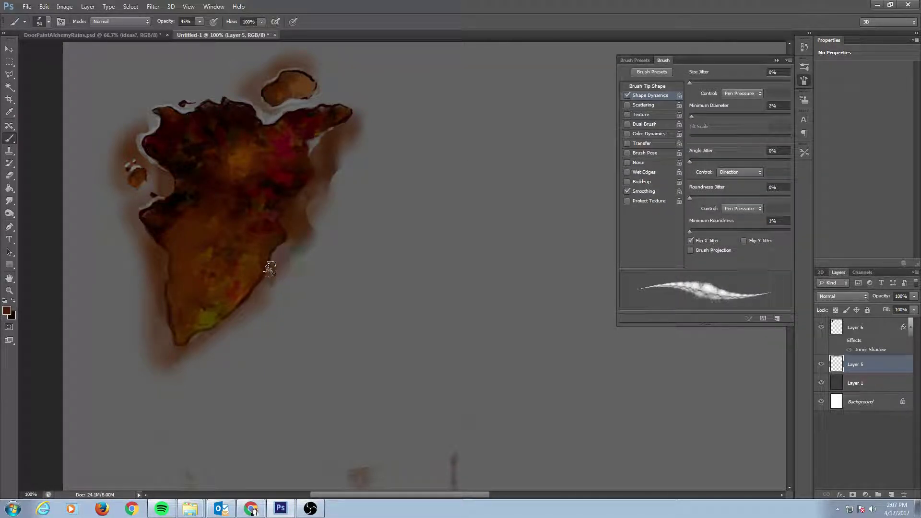
drag(273, 261, 270, 382)
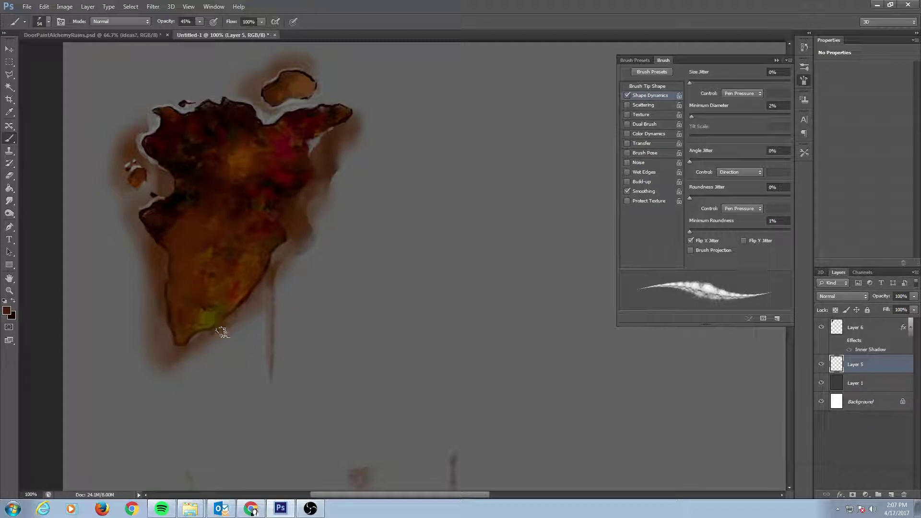
drag(203, 342, 206, 381)
Fade the drips below the rust shape with a 45 px eraser at reduced opacity.
key(e)
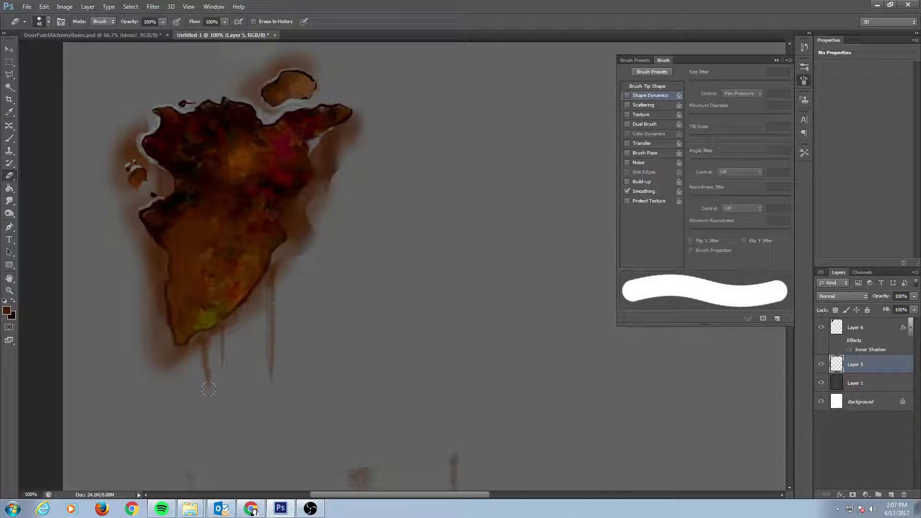
key(2)
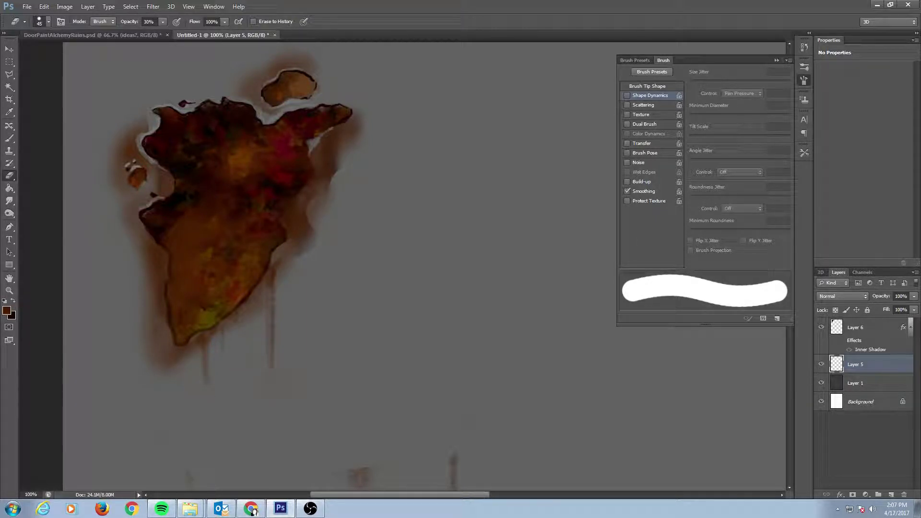
drag(273, 377, 277, 290)
Paint brown rust along the large shape's lower right edge with the Rust-set1 brush, and reduce the brush to 30 px.
key(b)
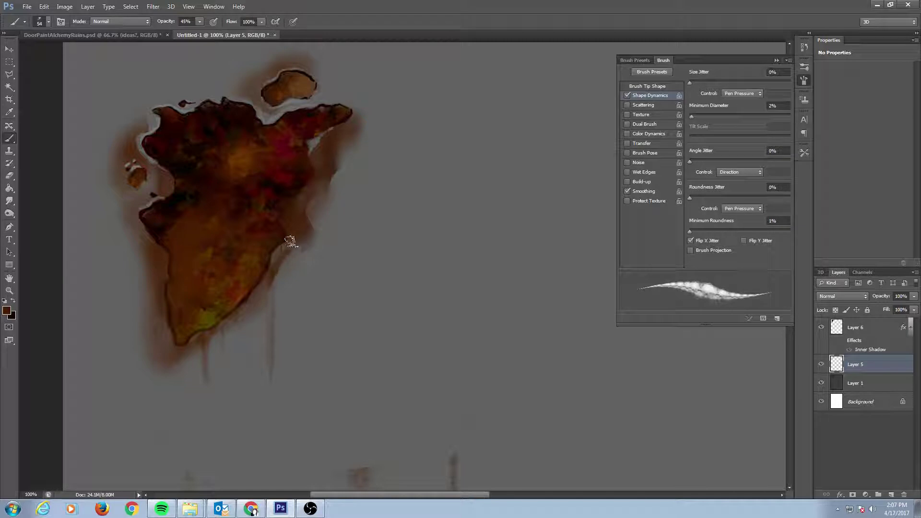
drag(283, 258, 278, 279)
key(bracketleft)
key(bracketleft)
key(bracketleft)
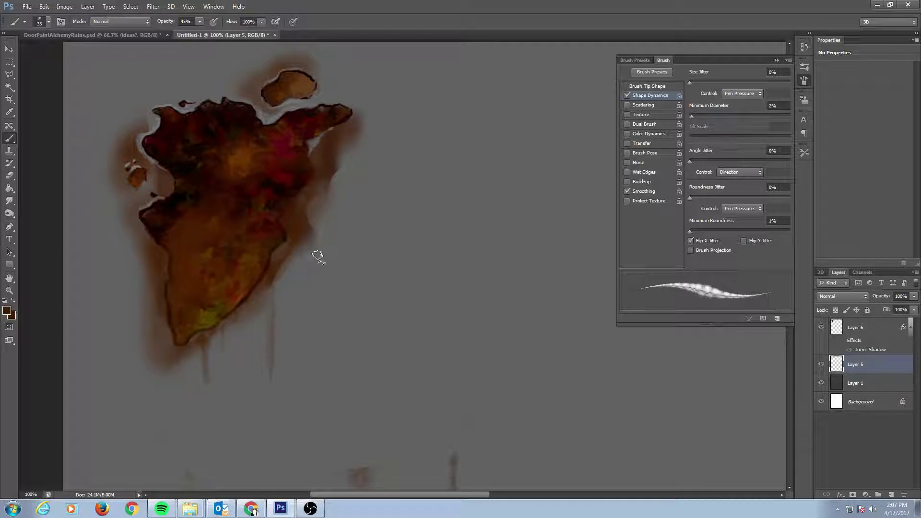
key(bracketleft)
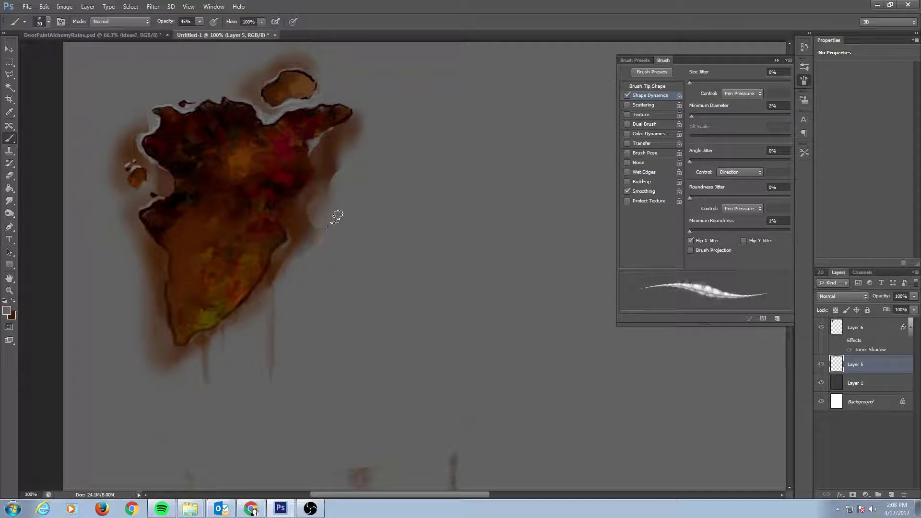
Erase the brown halo along the large shape's right edge with an 80 px eraser, raising its opacity to 70%.
key(e)
mouse_move(314, 217)
mouse_down()
mouse_move(300, 230)
mouse_move(300, 209)
mouse_up()
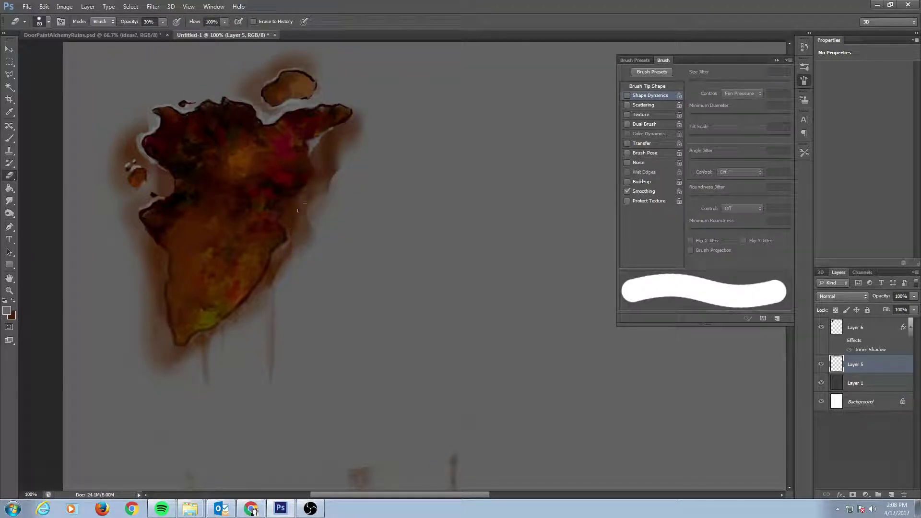
mouse_move(328, 180)
mouse_down()
mouse_move(307, 225)
mouse_move(295, 225)
mouse_move(290, 202)
mouse_move(331, 168)
mouse_move(323, 143)
mouse_move(355, 127)
mouse_move(291, 240)
mouse_up()
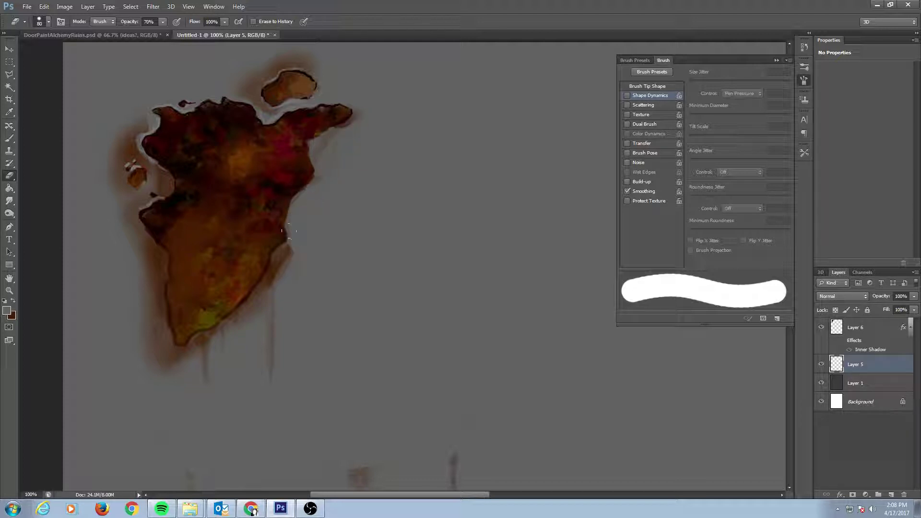
Enlarge the rust brush to 150 px and repaint a soft rust halo beside the large shape's right edge.
key(b)
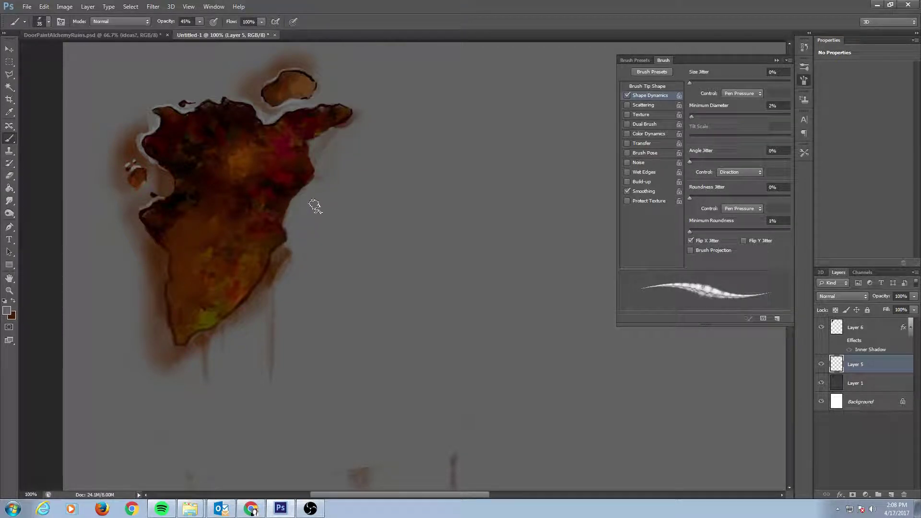
key(x)
key(bracketright)
key(bracketright)
key(bracketright)
key(bracketright)
key(bracketright)
key(bracketright)
key(bracketright)
key(bracketright)
key(bracketright)
key(bracketright)
mouse_move(312, 187)
mouse_down()
mouse_move(290, 159)
mouse_move(281, 240)
mouse_move(270, 195)
mouse_up()
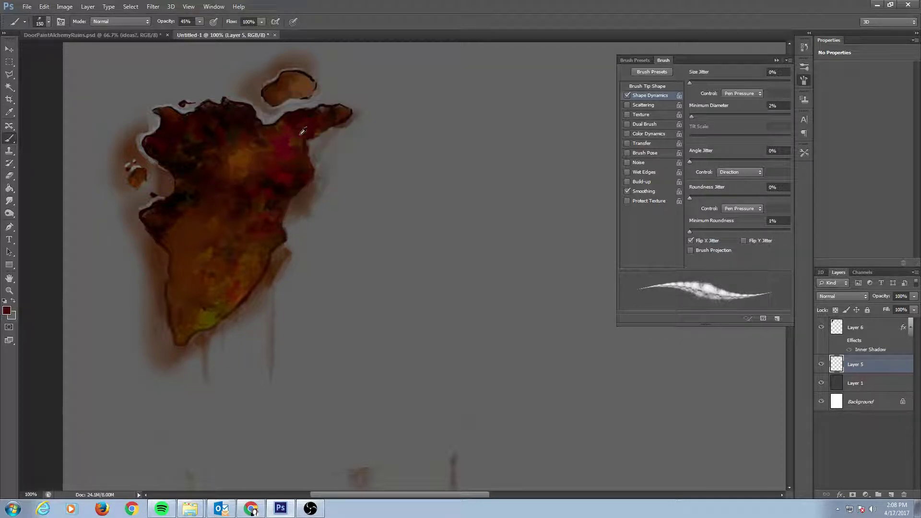
Paint a dark red stain around the shape's upper right tip on Layer 5 and Layer 6 with a 90 px rust brush.
mouse_move(305, 119)
mouse_down()
mouse_move(353, 129)
mouse_move(315, 144)
mouse_move(356, 153)
mouse_up()
key(bracketleft)
mouse_move(338, 98)
mouse_down()
mouse_move(283, 124)
mouse_move(301, 139)
mouse_move(330, 124)
mouse_up()
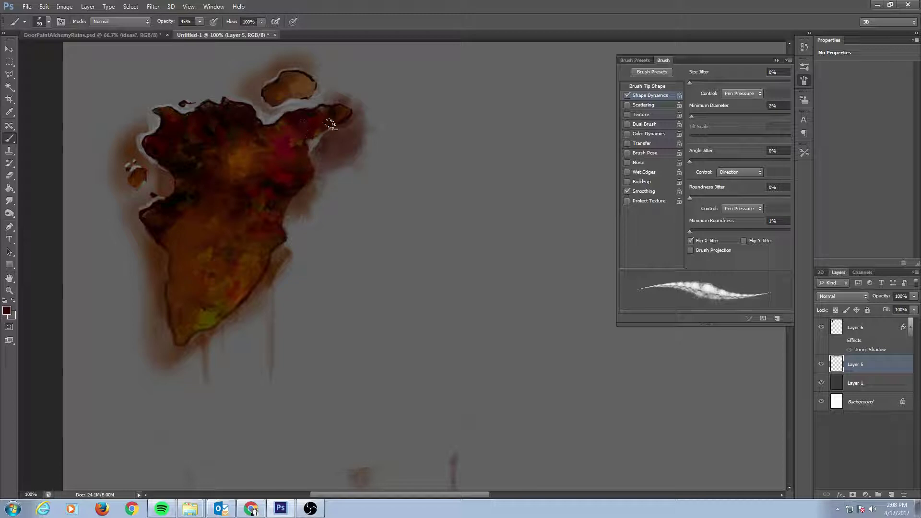
click(858, 328)
mouse_move(319, 149)
mouse_down()
mouse_move(304, 137)
mouse_move(311, 144)
mouse_move(337, 128)
mouse_up()
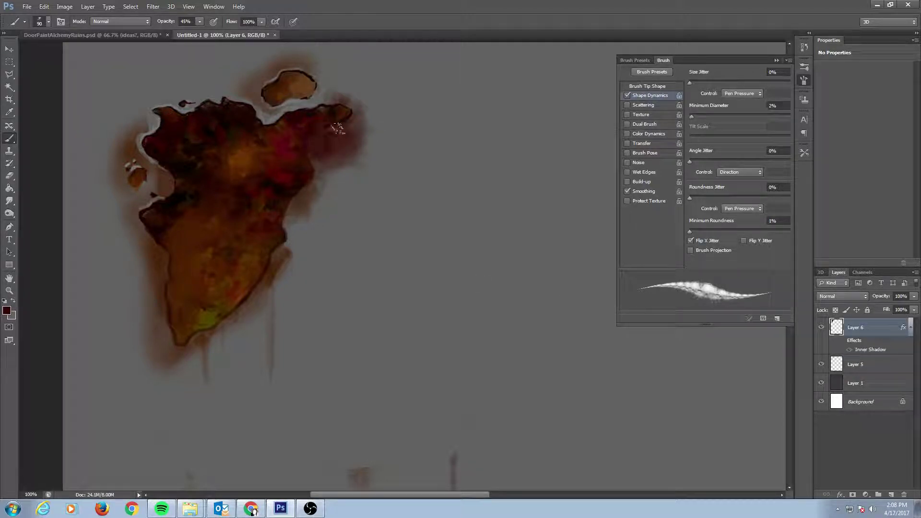
Paint dark rust patches along the shape's right edge on Layer 6 with the rust brush at 40 px and 70% opacity.
key(bracketleft)
key(bracketleft)
key(bracketleft)
key(bracketleft)
key(bracketleft)
key(7)
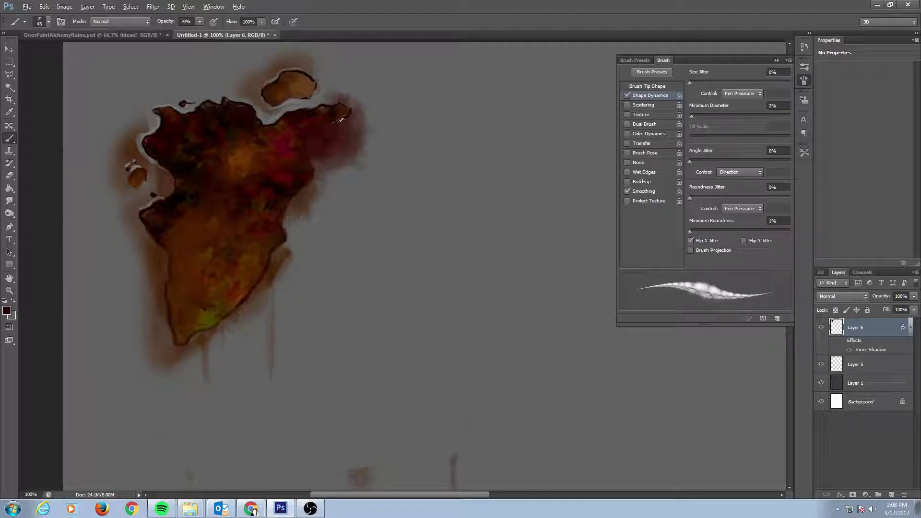
key(bracketleft)
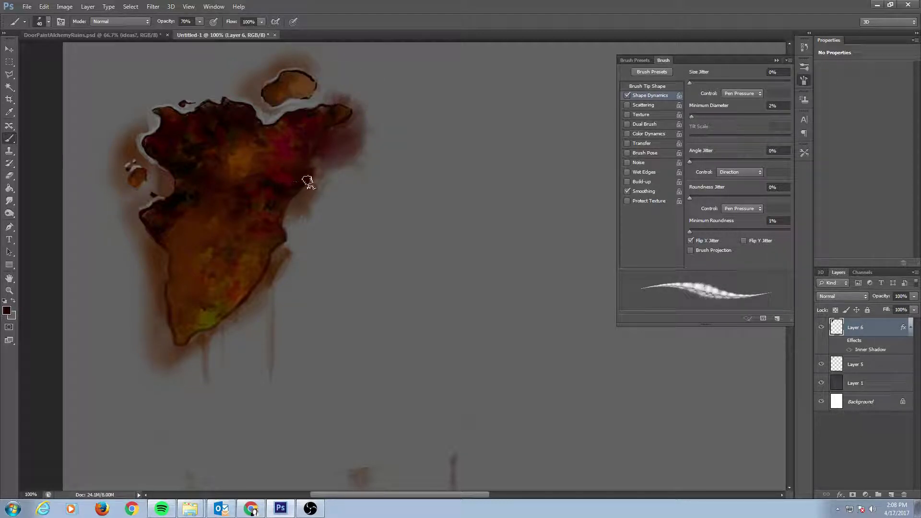
key(e)
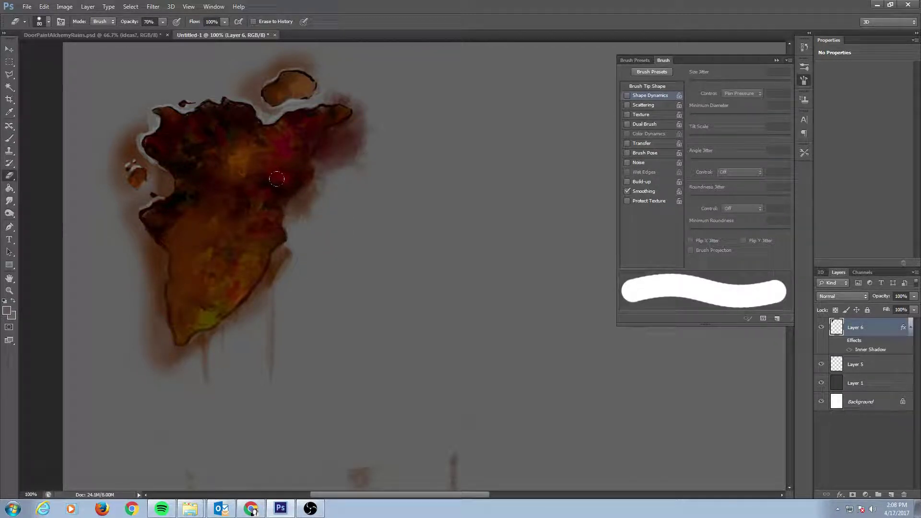
key(b)
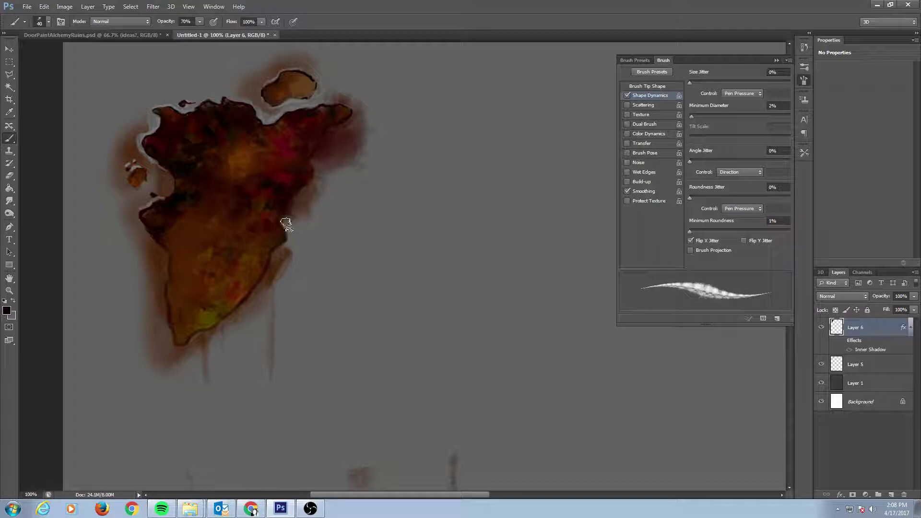
mouse_move(286, 225)
mouse_down()
mouse_move(280, 193)
mouse_move(291, 204)
mouse_move(288, 227)
mouse_move(306, 202)
mouse_move(283, 225)
mouse_up()
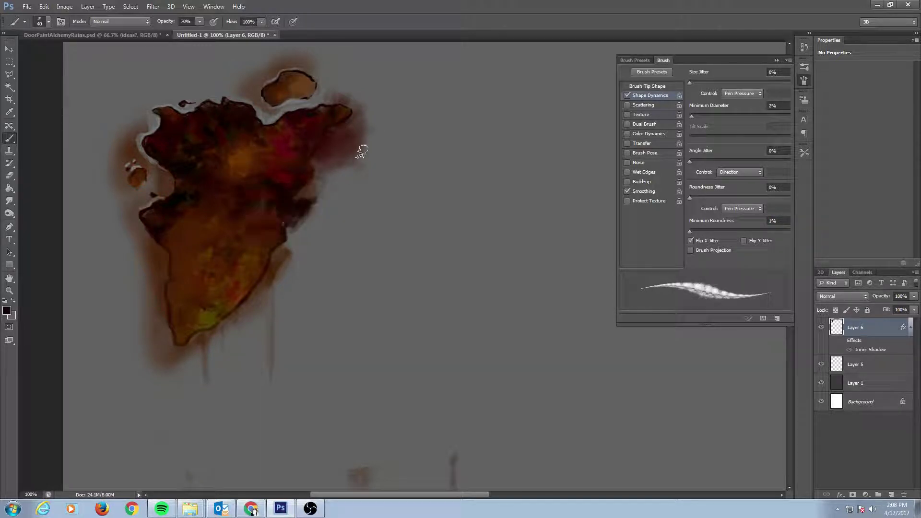
Set the foreground colour to #797979 and paint chipped-paint highlights along the right notch and upper edges with a 30 px brush.
key(x)
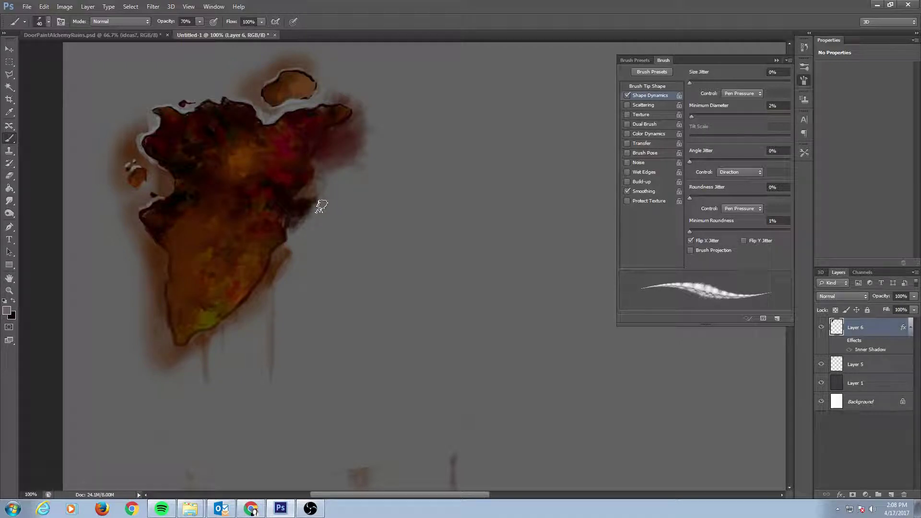
click(5, 311)
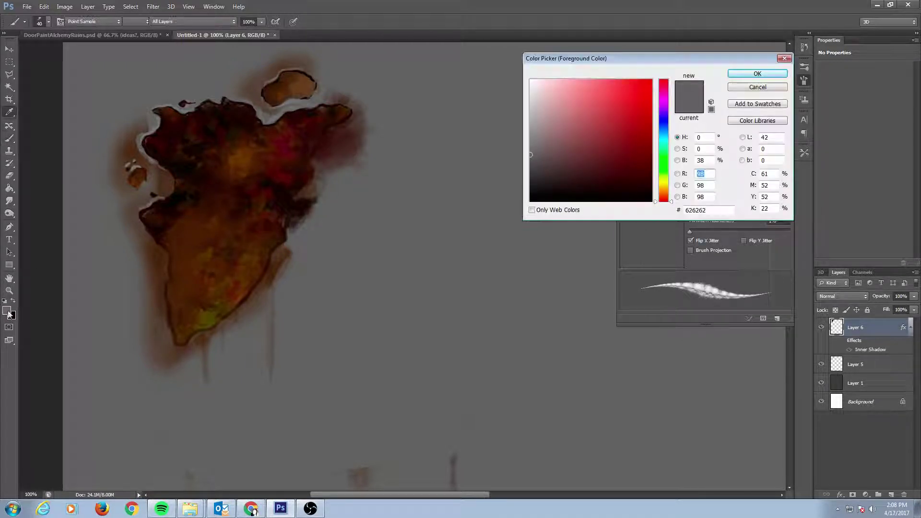
click(516, 131)
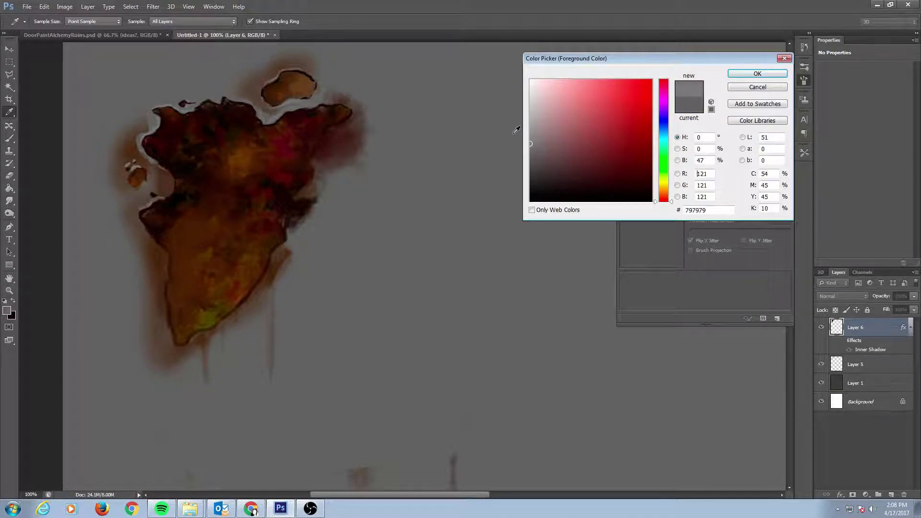
click(757, 74)
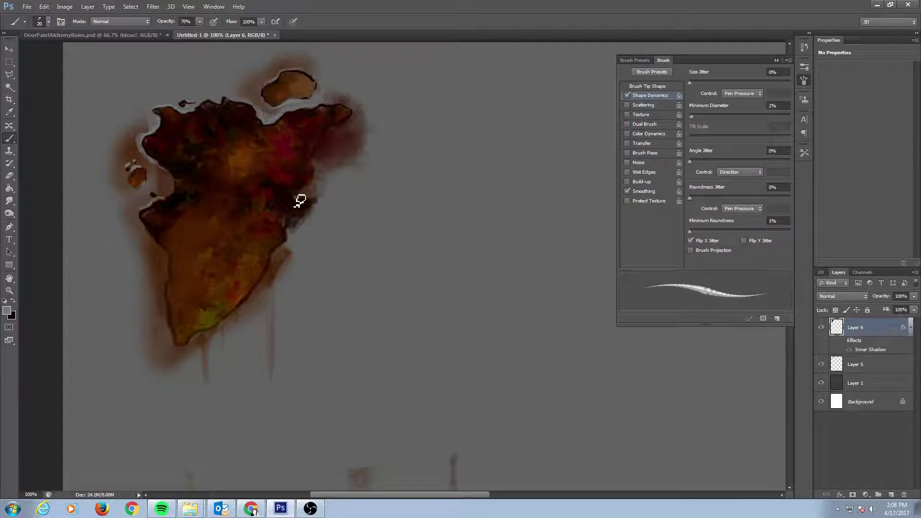
key(bracketright)
drag(301, 197, 320, 146)
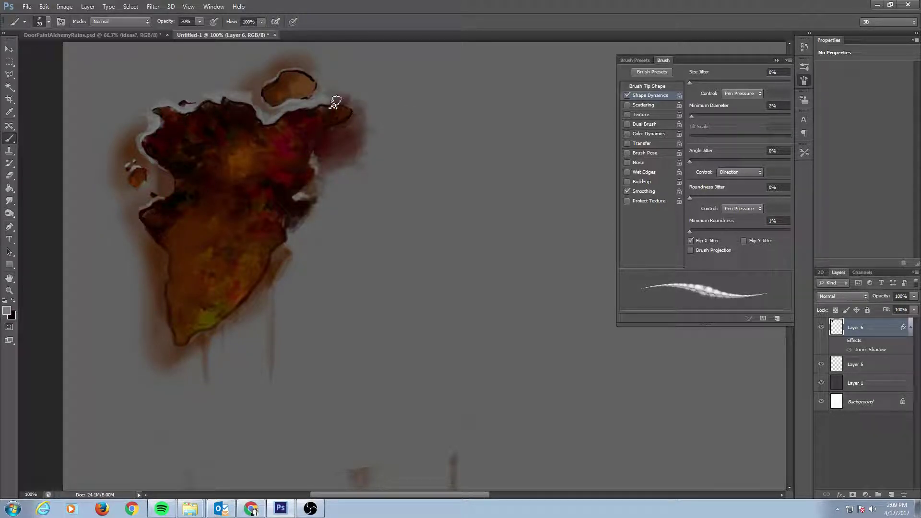
mouse_move(333, 99)
mouse_down()
mouse_move(354, 109)
mouse_move(360, 128)
mouse_up()
Sample dark red from the shape and paint it over the highlights at the upper notch with a 45 px brush.
alt+click(329, 140)
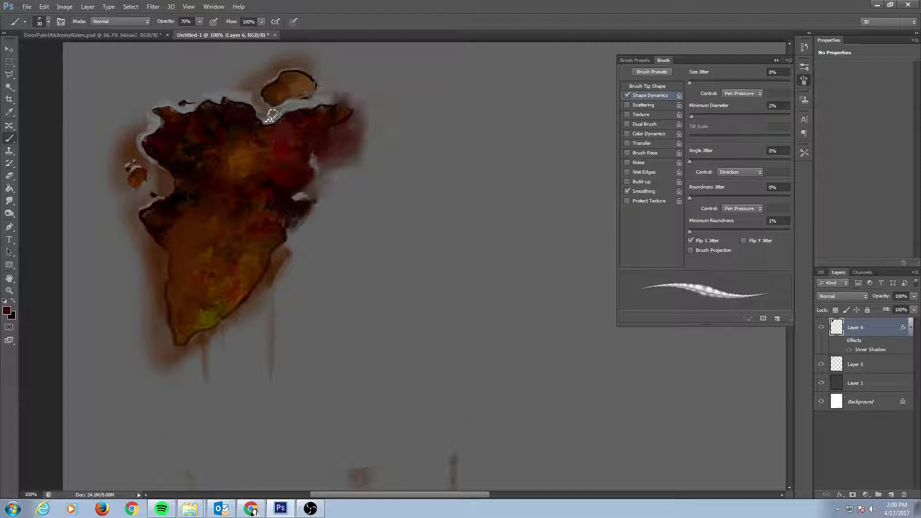
key(bracketright)
key(bracketright)
key(bracketright)
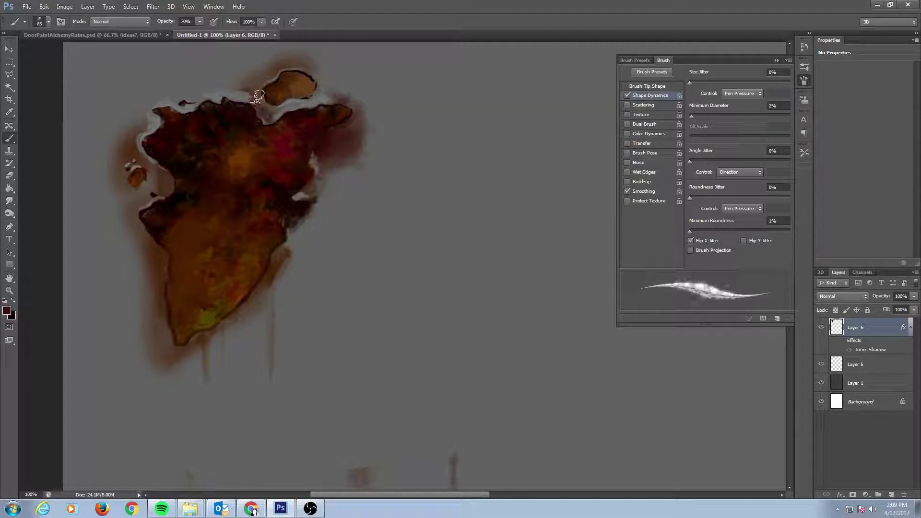
mouse_move(254, 95)
mouse_down()
mouse_move(269, 121)
mouse_move(252, 97)
mouse_move(279, 49)
mouse_move(271, 120)
mouse_move(261, 131)
mouse_move(247, 98)
mouse_up()
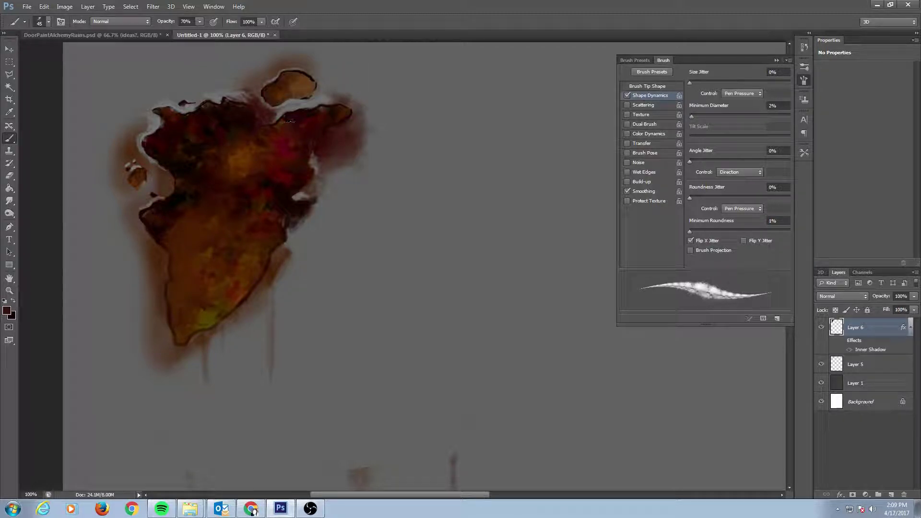
Add a dark red rust spot above the shape's upper edge with the Clone Stamp tool at 25 px.
key(bracketleft)
key(bracketleft)
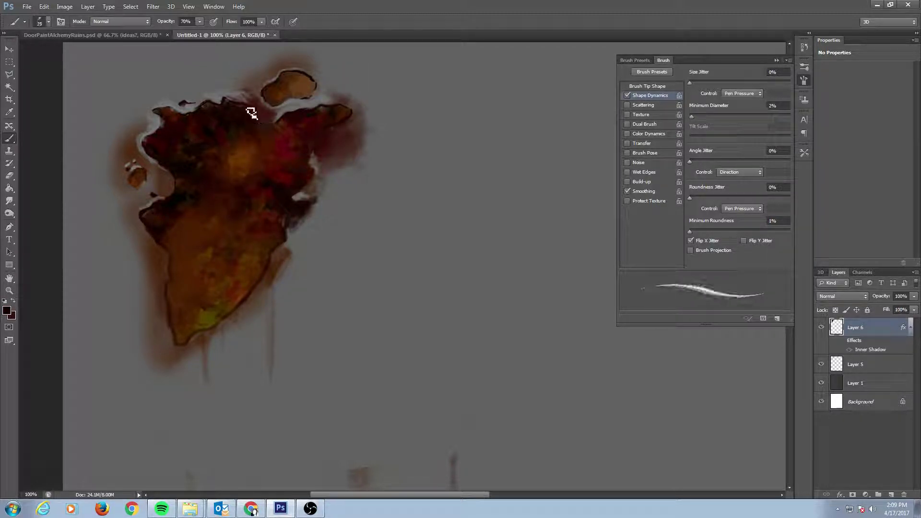
key(bracketleft)
key(bracketleft)
key(e)
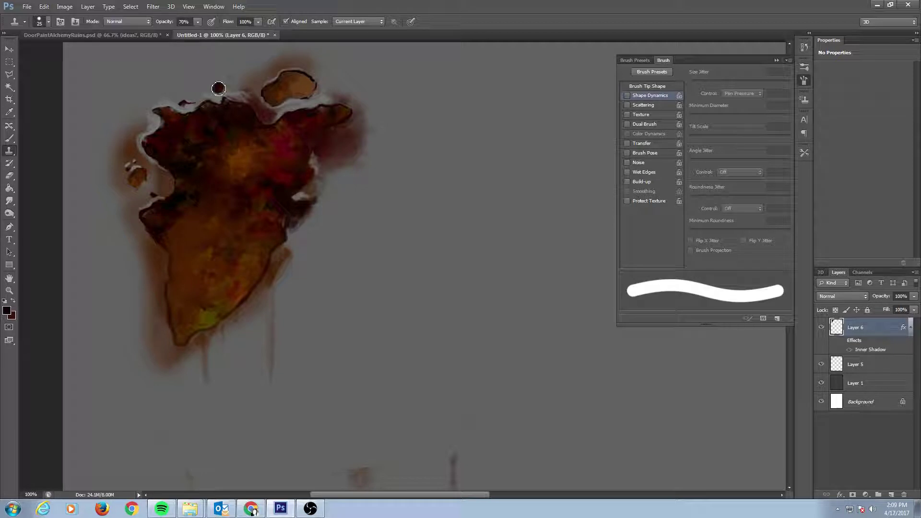
key(e)
key(bracketright)
key(bracketright)
key(bracketright)
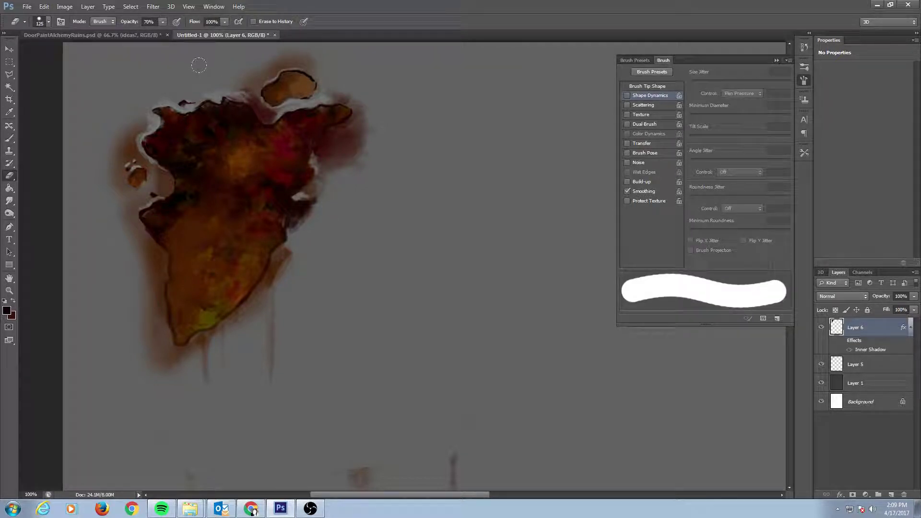
key(s)
mouse_move(218, 83)
mouse_down()
mouse_move(209, 76)
mouse_move(185, 91)
mouse_move(225, 96)
mouse_up()
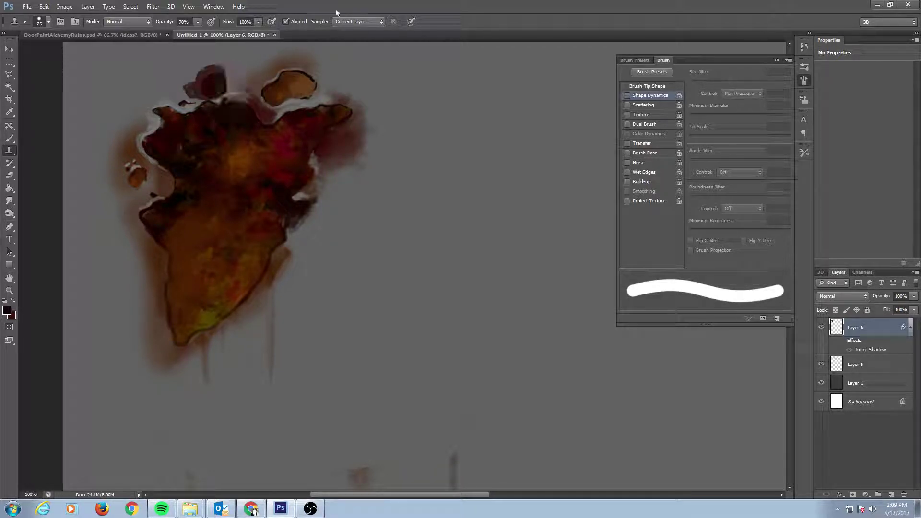
Outline the new dark red spot in near-black with the Hard Round brush at 5 px and 90% opacity.
key(b)
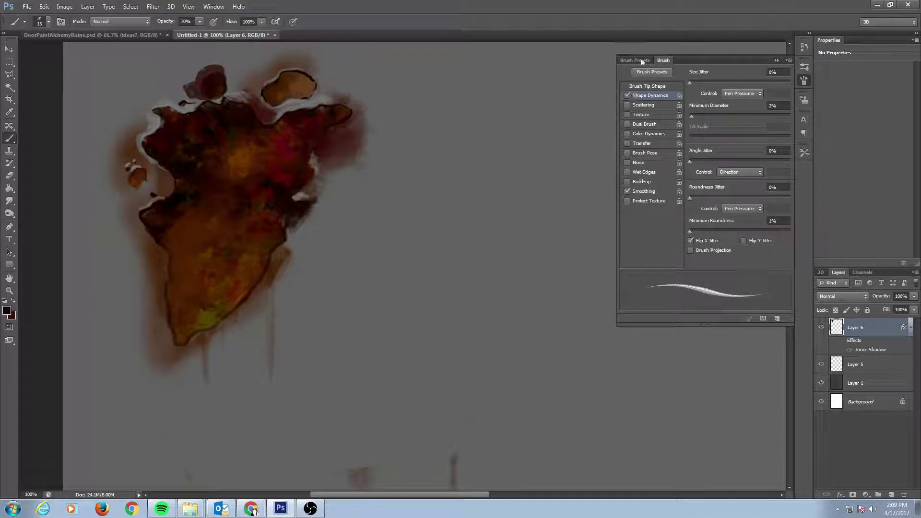
click(642, 61)
click(654, 96)
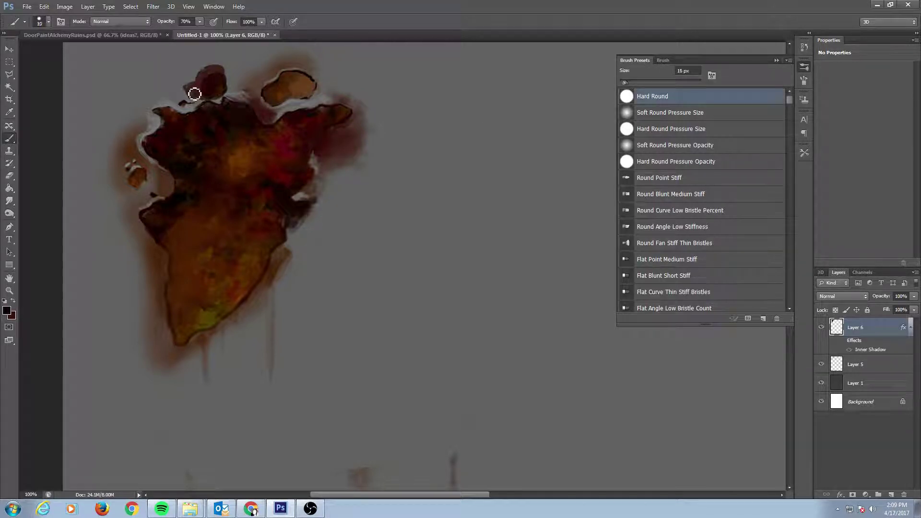
key(bracketleft)
key(bracketleft)
key(bracketleft)
key(bracketleft)
key(bracketleft)
key(bracketleft)
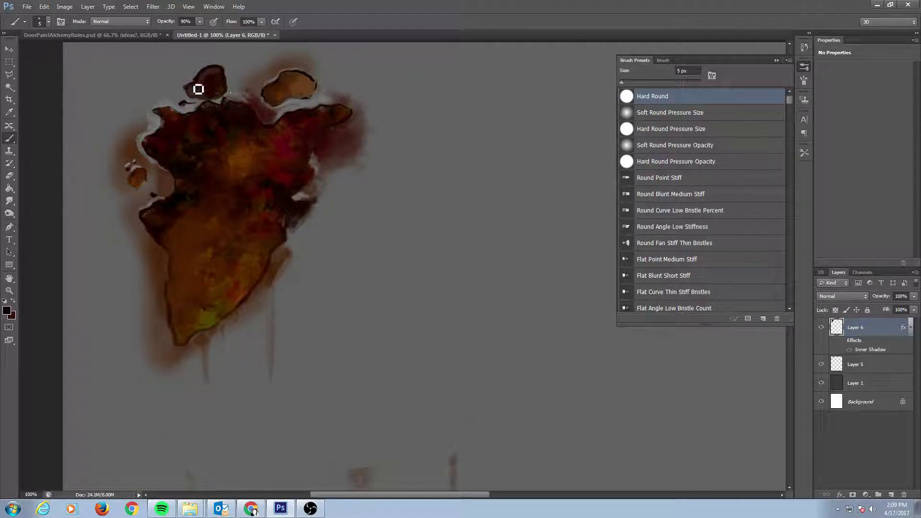
Sample light grey and paint 6 px highlights around the dark red spot and along the left lobe's upper edge.
alt+click(166, 101)
key(bracketright)
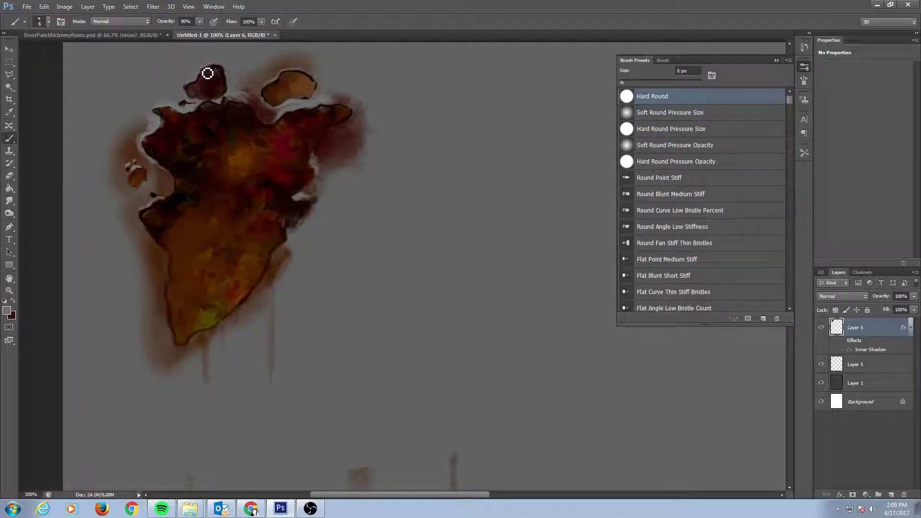
drag(222, 68, 192, 80)
drag(155, 204, 147, 230)
Retouch the left lobe's upper edge with sampled dark brown, using a fine Hard Round brush down to 4 px.
alt+click(147, 209)
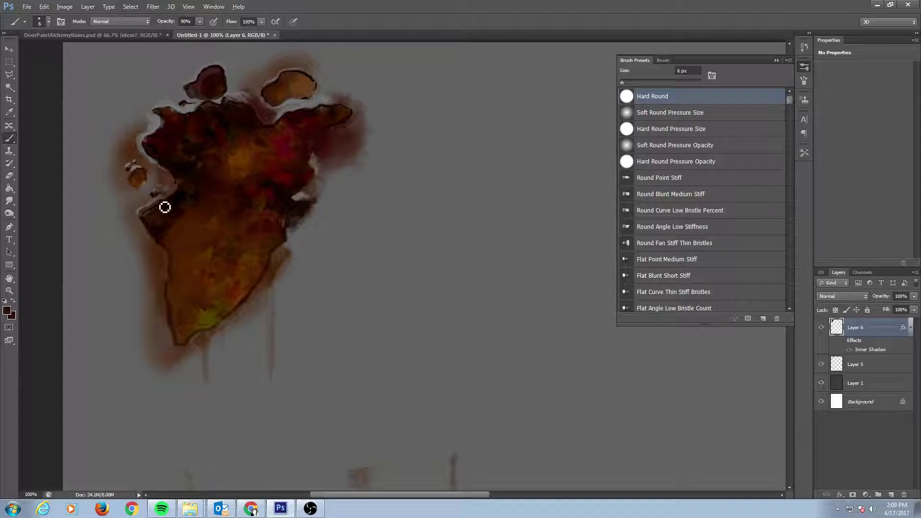
mouse_move(163, 206)
mouse_down()
mouse_move(146, 222)
mouse_move(189, 189)
mouse_move(153, 211)
mouse_move(153, 224)
mouse_move(161, 223)
mouse_move(145, 210)
mouse_move(164, 234)
mouse_move(164, 218)
mouse_move(151, 231)
mouse_up()
alt+click(153, 216)
click(149, 211)
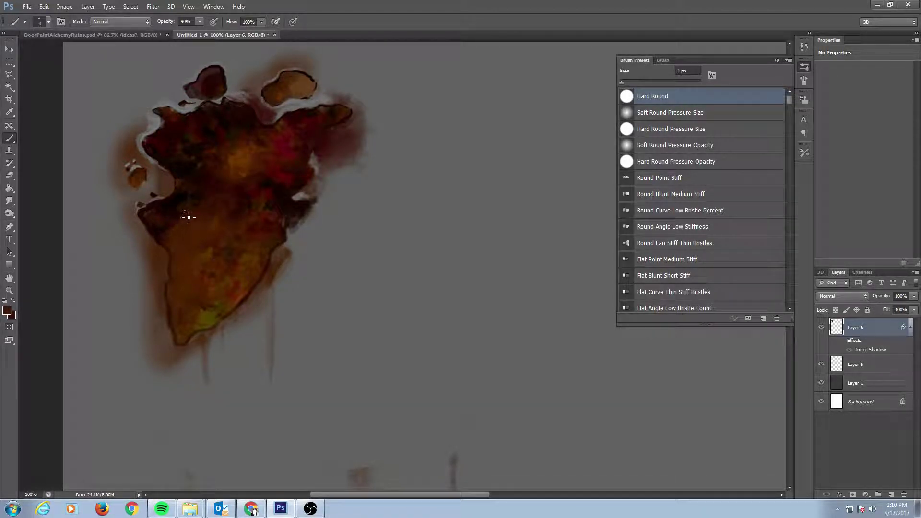
Sample the grey background beside the rust shape and enlarge the Hard Round brush to 80 px.
key(e)
key(alt)
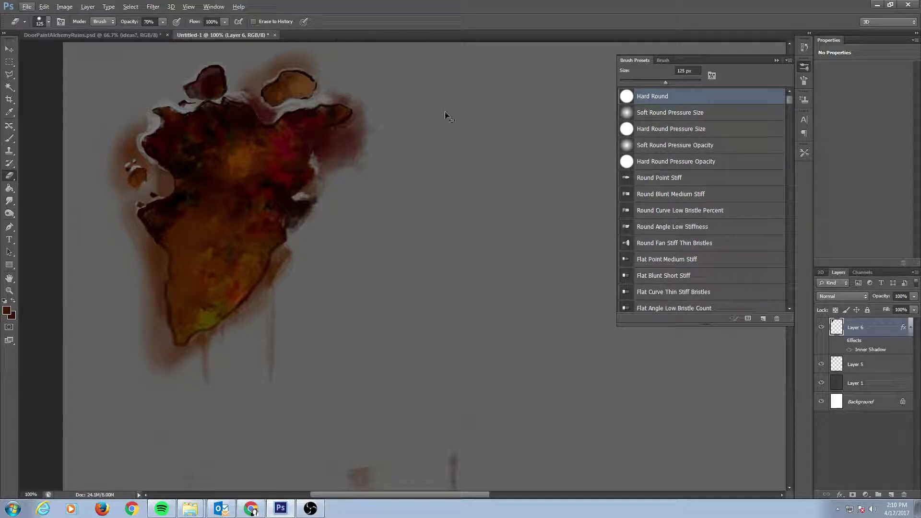
key(ctrl+minus)
key(ctrl+minus)
key(ctrl+minus)
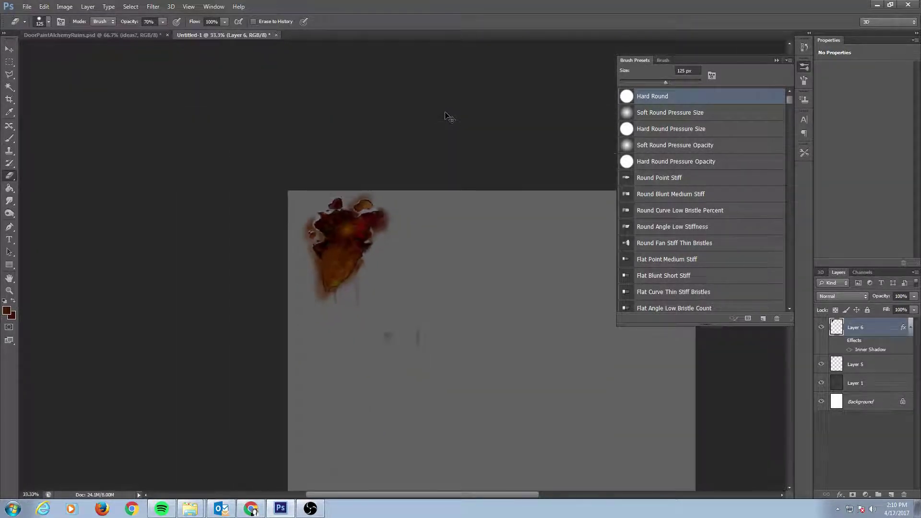
key(b)
alt+click(377, 259)
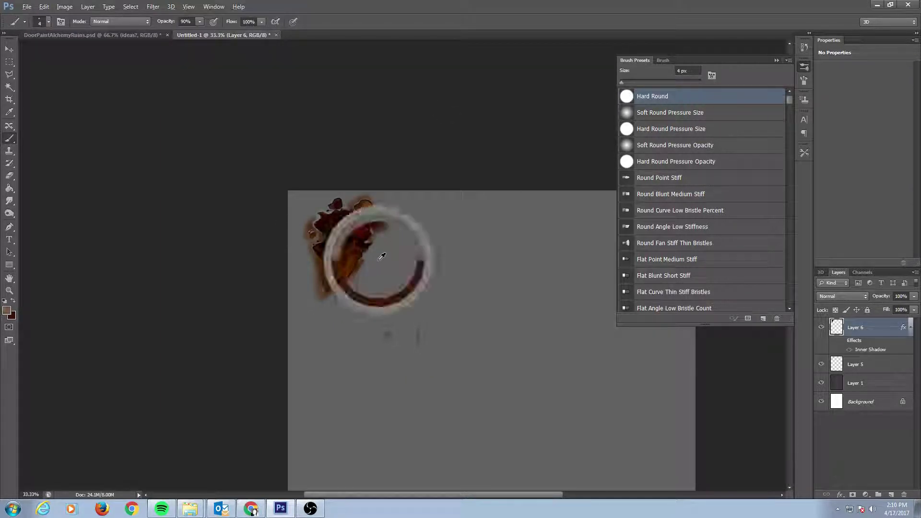
key(bracketright)
key(bracketright)
key(bracketright)
key(bracketright)
key(bracketright)
key(bracketright)
key(bracketright)
key(bracketright)
key(bracketright)
key(bracketright)
key(bracketright)
key(bracketright)
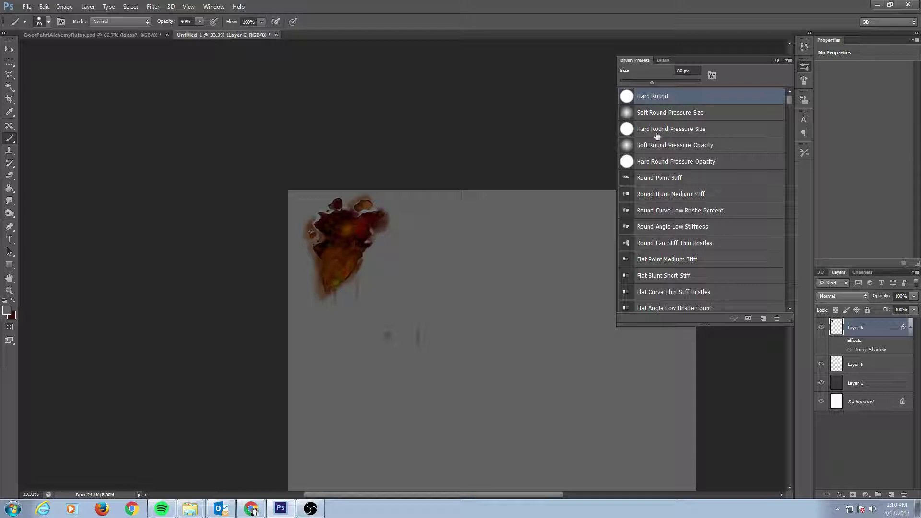
Choose the 166 px Rust-set1 brush and add a new layer above Layer 6 with its blend mode set to Screen.
click(662, 61)
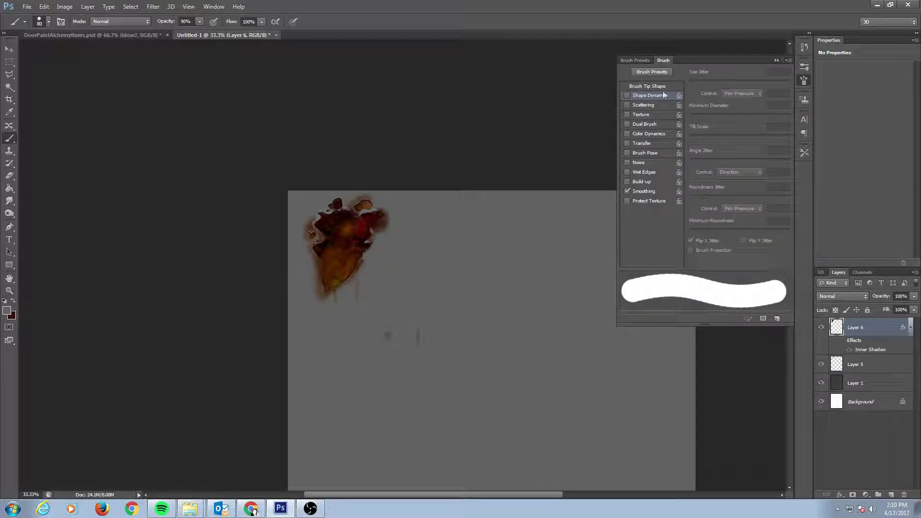
click(635, 61)
drag(791, 99, 774, 209)
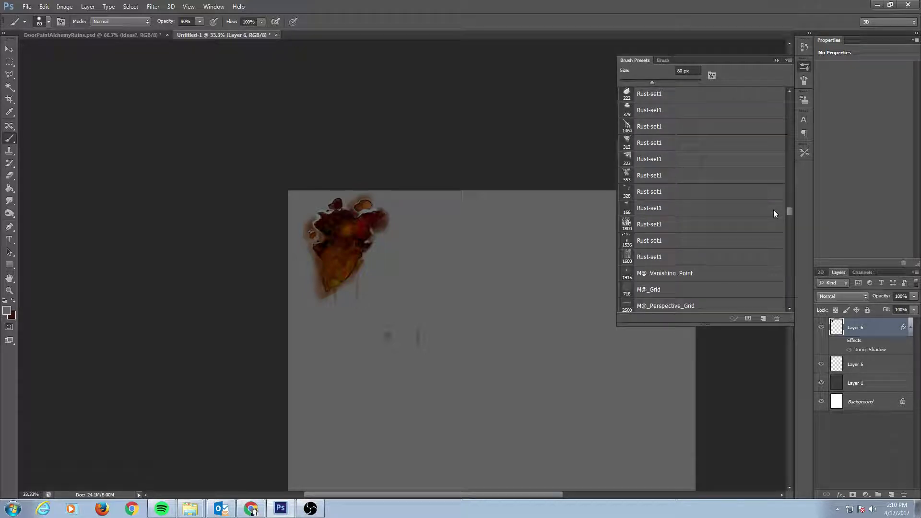
click(646, 208)
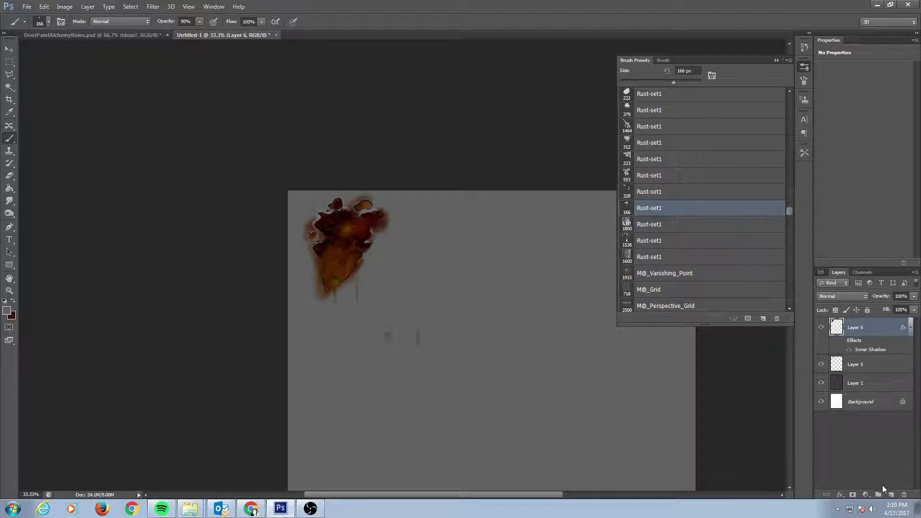
click(891, 494)
click(843, 296)
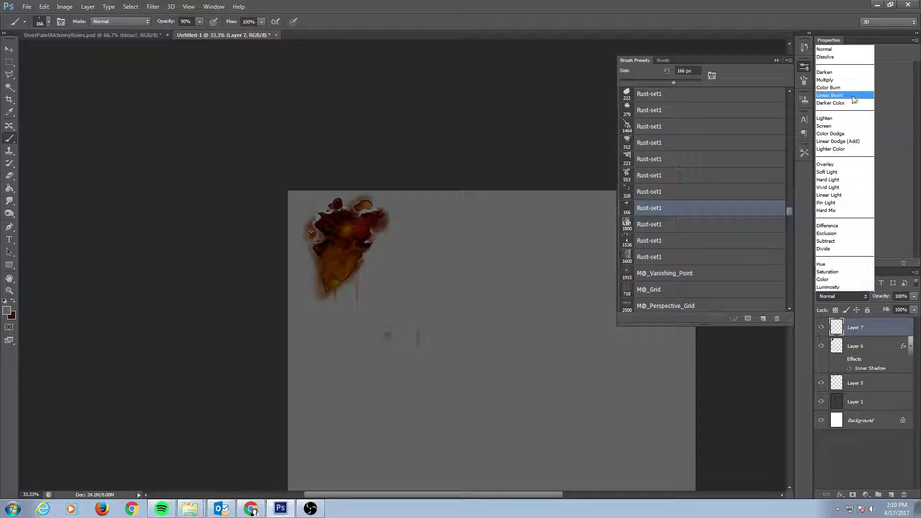
click(835, 126)
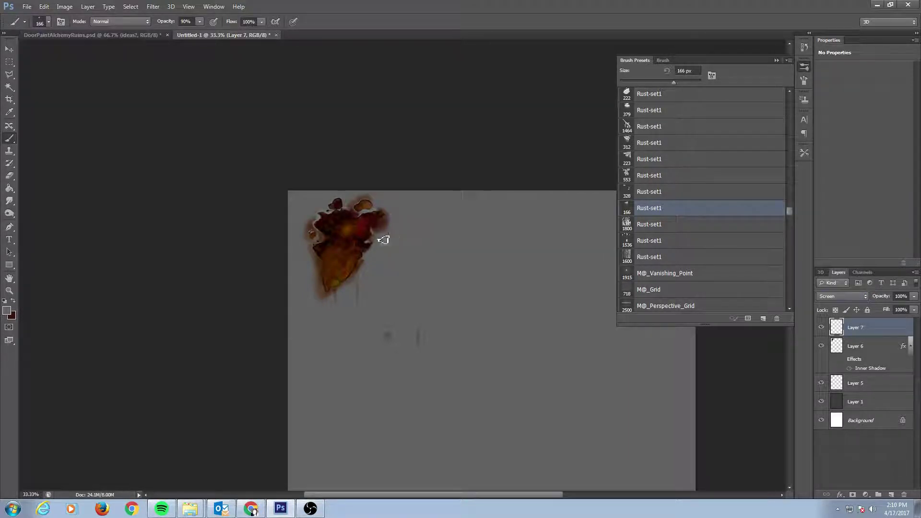
Stamp light rust texture beside the shape's right lobe and above it, and enlarge the brush to 250 px.
click(383, 240)
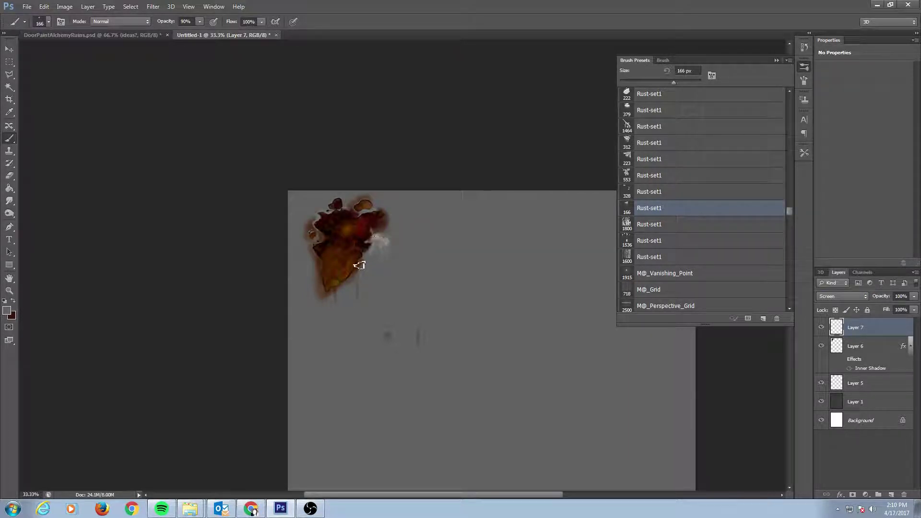
click(387, 209)
key(bracketright)
key(bracketright)
key(bracketright)
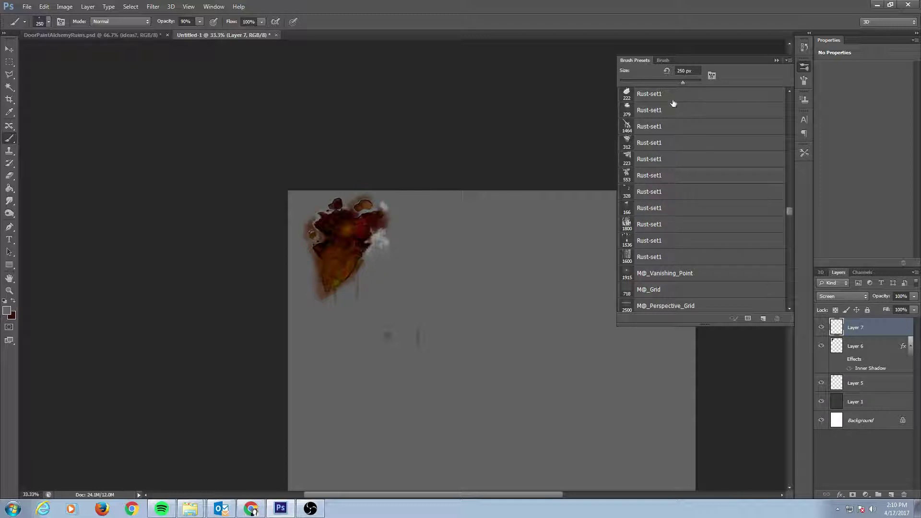
Enable Scattering and Shape Dynamics for the rust brush and paint light chipped texture along the shape's right and left sides.
click(664, 60)
click(647, 105)
click(626, 95)
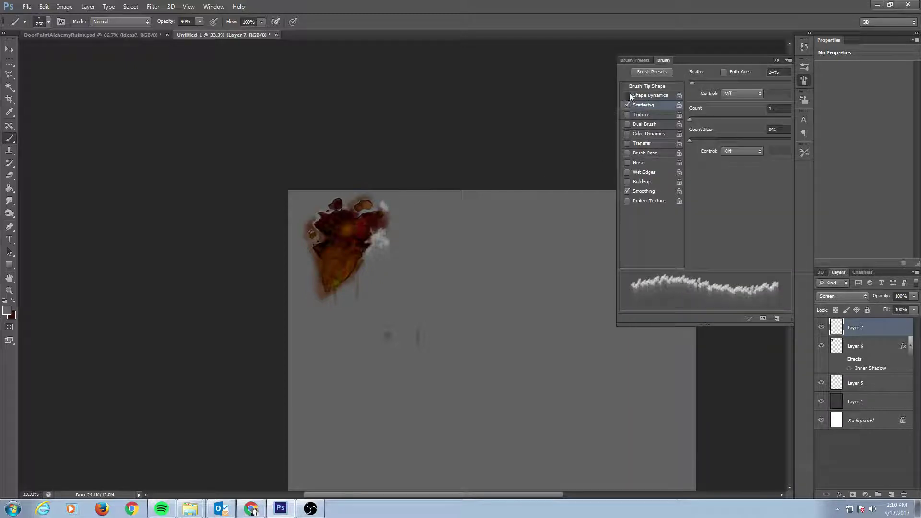
key(bracketright)
drag(384, 197, 395, 245)
mouse_move(313, 253)
mouse_down()
mouse_move(299, 221)
mouse_move(321, 214)
mouse_move(314, 205)
mouse_move(320, 197)
mouse_move(349, 193)
mouse_move(345, 216)
mouse_move(335, 224)
mouse_move(326, 217)
mouse_move(338, 251)
mouse_move(317, 226)
mouse_up()
Add light texture along the shape's left edge and thin out the excess on both sides with a 125 px eraser, lowered to 40% opacity.
key(e)
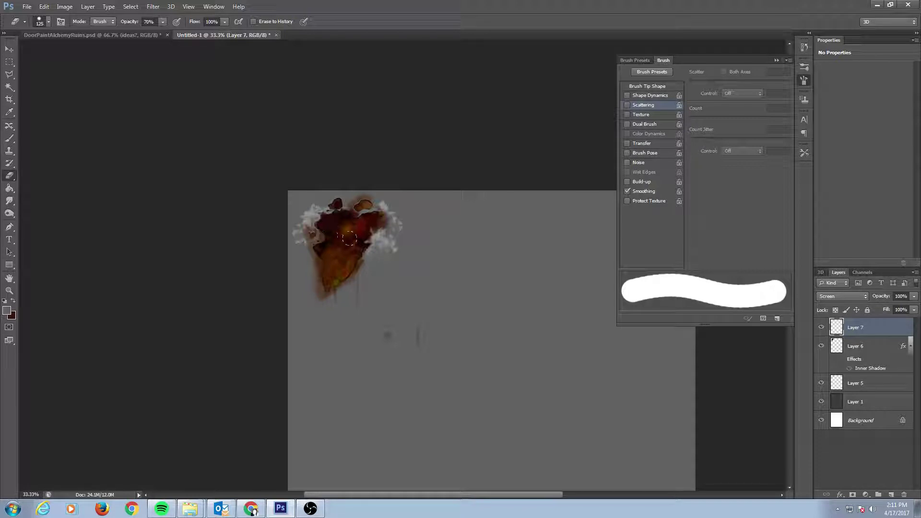
key(b)
mouse_move(325, 263)
mouse_down()
mouse_move(313, 282)
mouse_move(301, 280)
mouse_move(330, 271)
mouse_move(320, 248)
mouse_move(307, 257)
mouse_move(313, 250)
mouse_move(282, 242)
mouse_move(284, 273)
mouse_move(296, 214)
mouse_move(288, 293)
mouse_move(293, 206)
mouse_move(313, 291)
mouse_up()
key(e)
key(b)
key(e)
mouse_move(403, 223)
mouse_down()
mouse_move(383, 233)
mouse_move(381, 254)
mouse_move(403, 239)
mouse_move(397, 209)
mouse_move(401, 223)
mouse_move(385, 202)
mouse_move(403, 208)
mouse_up()
key(4)
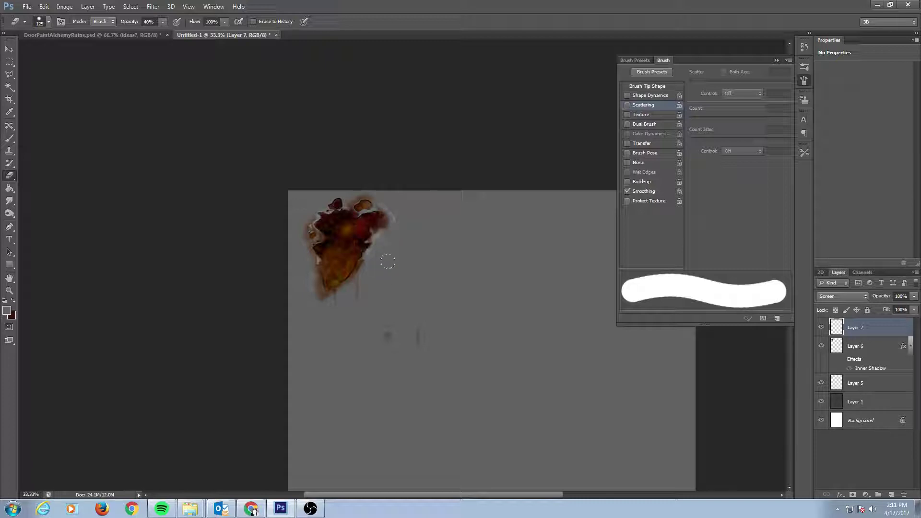
key(b)
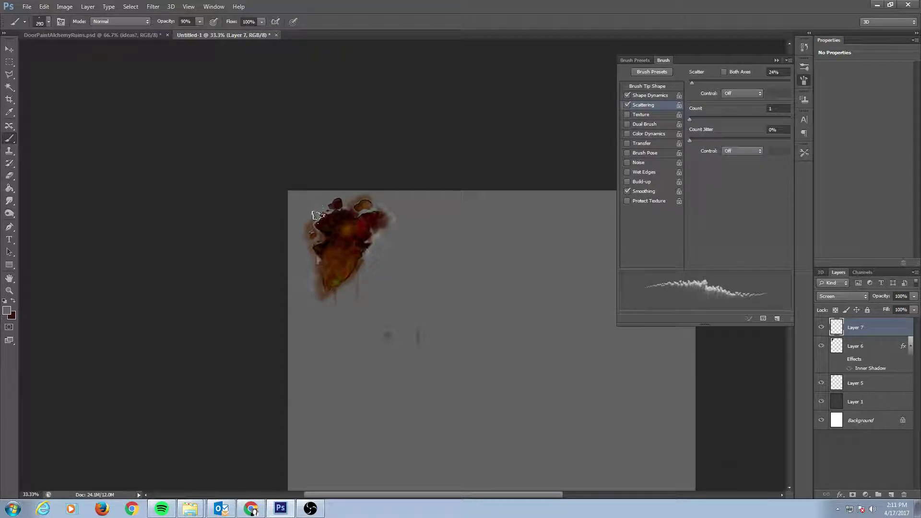
mouse_move(319, 226)
mouse_down()
mouse_move(311, 235)
mouse_move(321, 216)
mouse_up()
Paint subtle grey rust texture on Layer 5 around the shape's upper and right edges with the rust brush at 200 px.
click(856, 384)
key(bracketright)
key(bracketright)
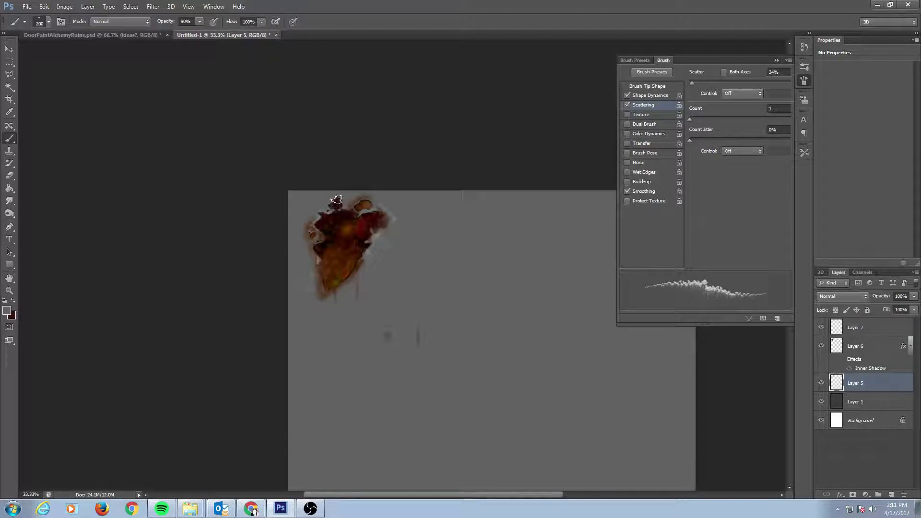
drag(355, 213, 363, 203)
mouse_move(357, 258)
mouse_down()
mouse_move(352, 282)
mouse_move(379, 255)
mouse_up()
Try to smudge the area beside the shape's right edge on Layer 5 with the Smudge tool at 70 px and 40% strength.
drag(466, 249, 338, 185)
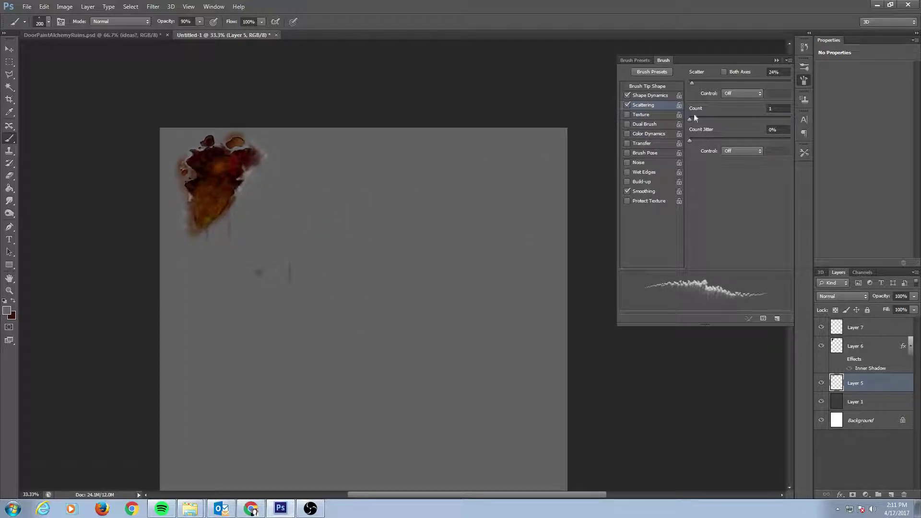
click(636, 61)
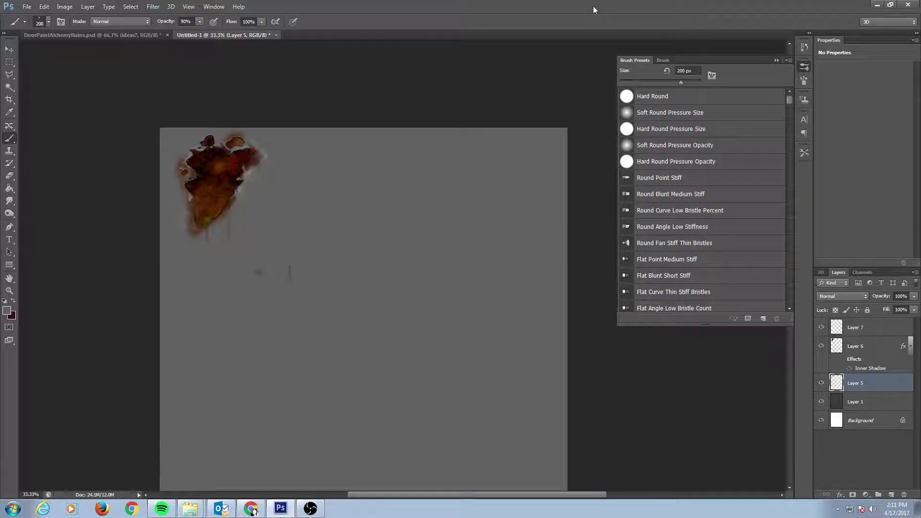
key(ctrl+plus)
key(ctrl+plus)
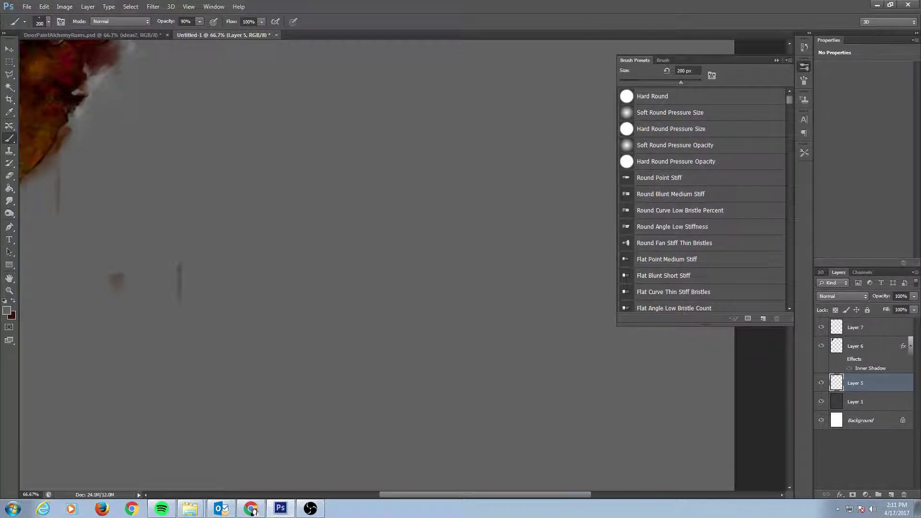
drag(81, 152, 350, 269)
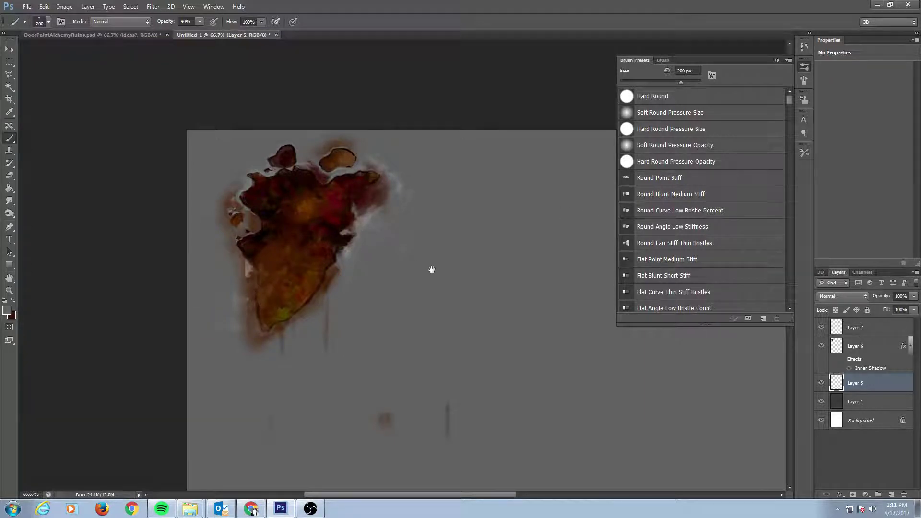
drag(432, 270, 414, 228)
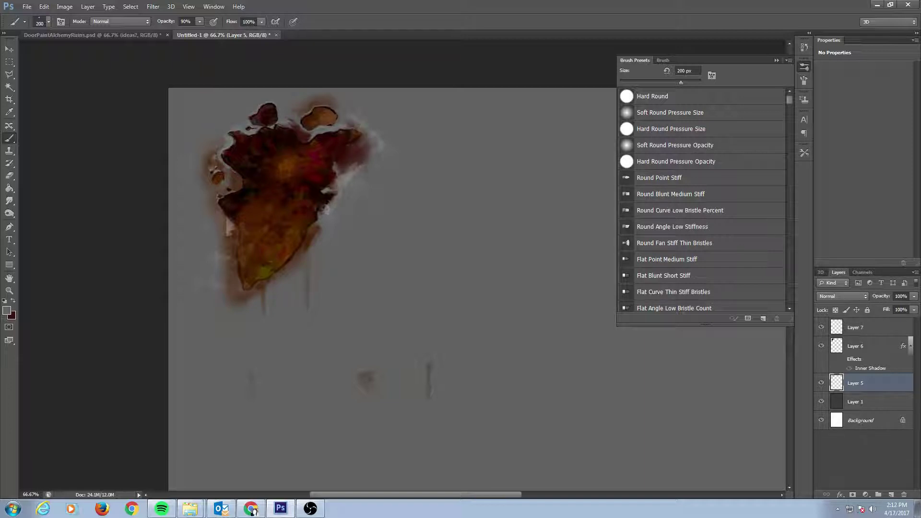
key(e)
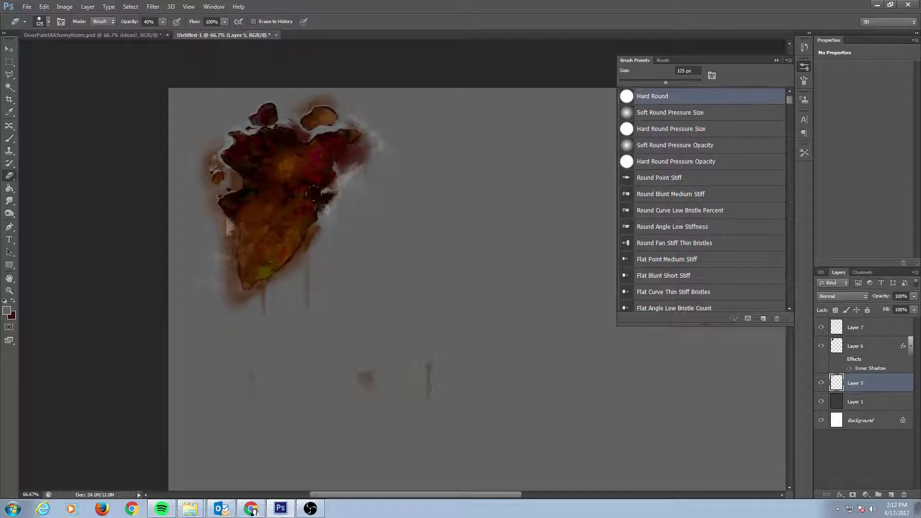
key(s)
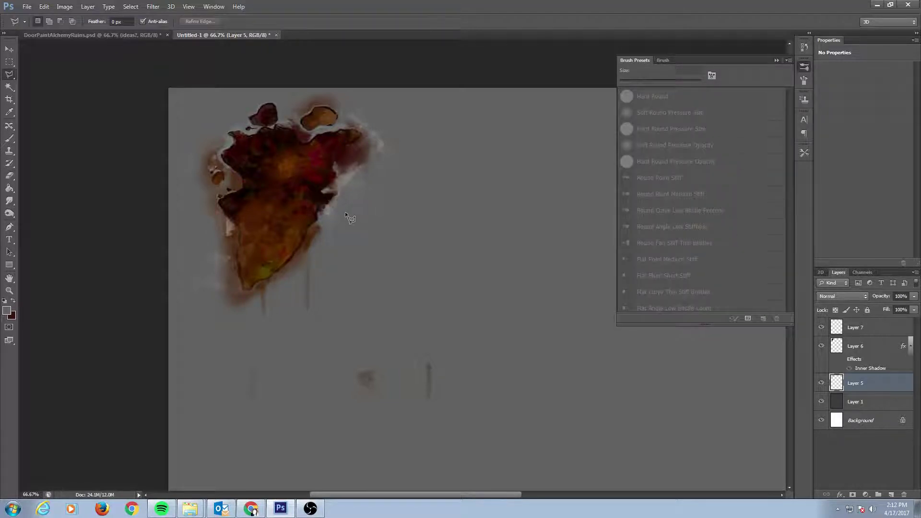
click(10, 201)
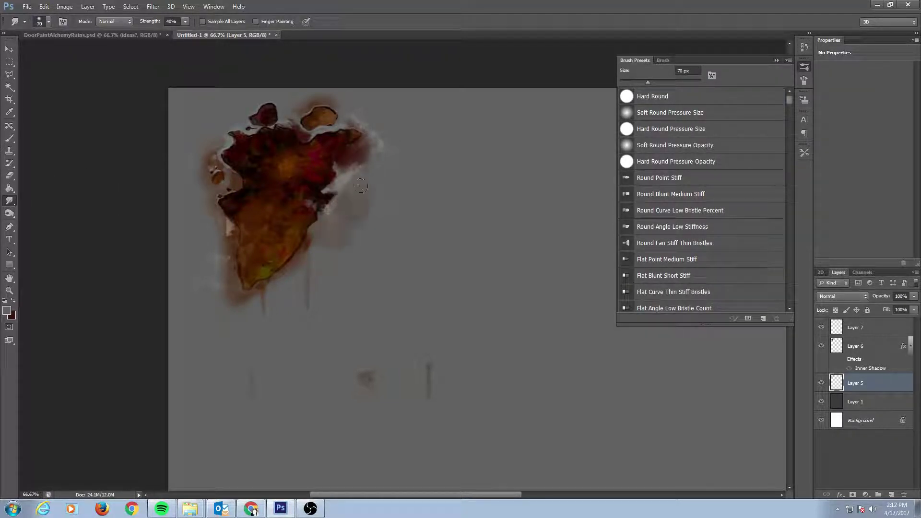
drag(361, 186, 378, 191)
key(ctrl+z)
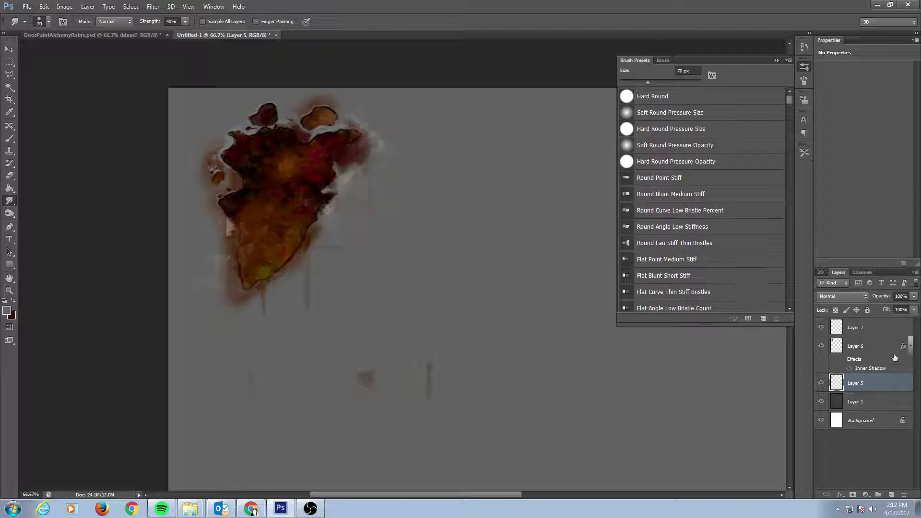
Toggle the visibility of Layer 6 and Layer 7 to examine which layer holds the light texture around the shape.
click(858, 343)
click(822, 346)
click(821, 346)
click(854, 328)
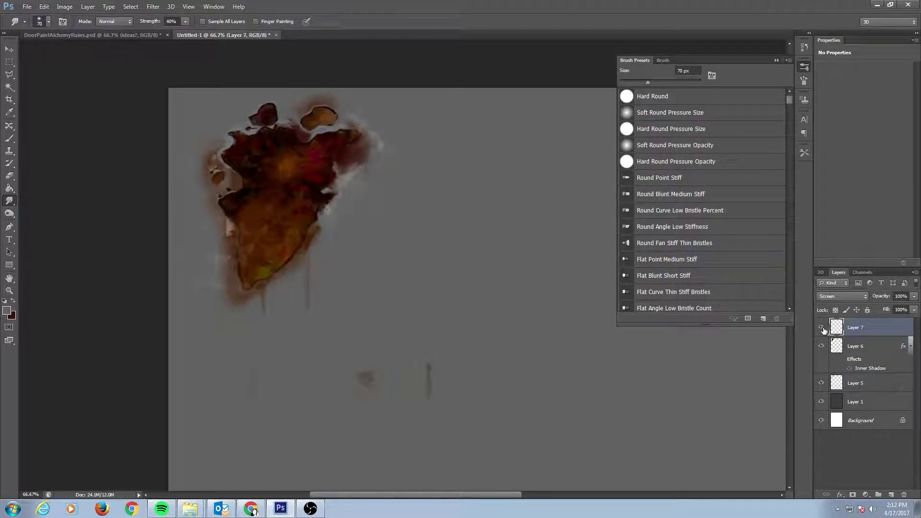
click(822, 328)
click(821, 328)
click(822, 328)
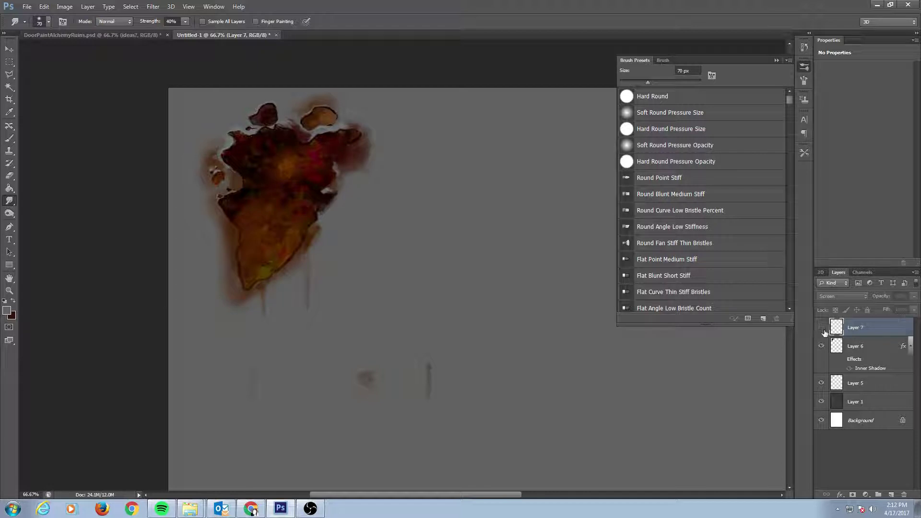
click(822, 328)
Smudge the light texture on Layer 7 along the shape's right, upper-left and lower-left edges into a soft haze at 40% strength.
drag(325, 228, 335, 198)
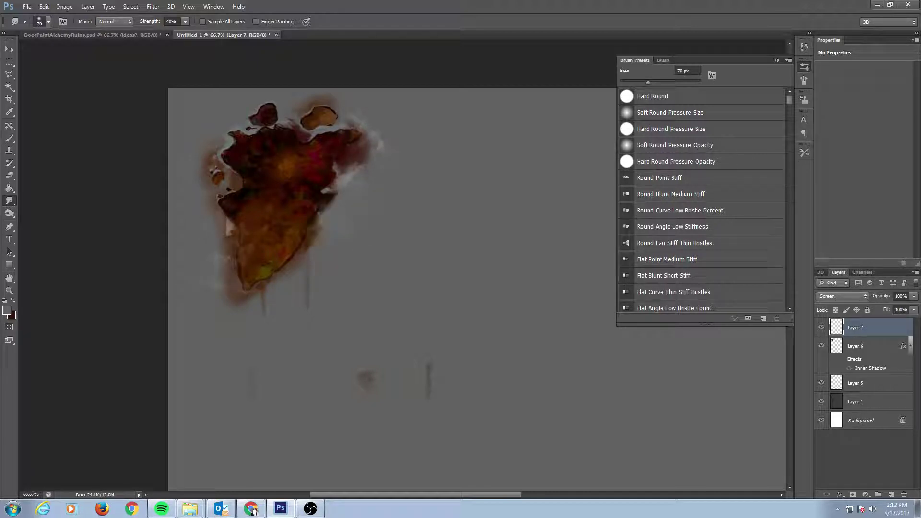
mouse_move(365, 168)
mouse_down()
mouse_move(381, 145)
mouse_move(370, 123)
mouse_move(329, 102)
mouse_move(326, 122)
mouse_move(280, 135)
mouse_move(289, 116)
mouse_move(277, 104)
mouse_move(215, 122)
mouse_move(208, 165)
mouse_move(212, 139)
mouse_up()
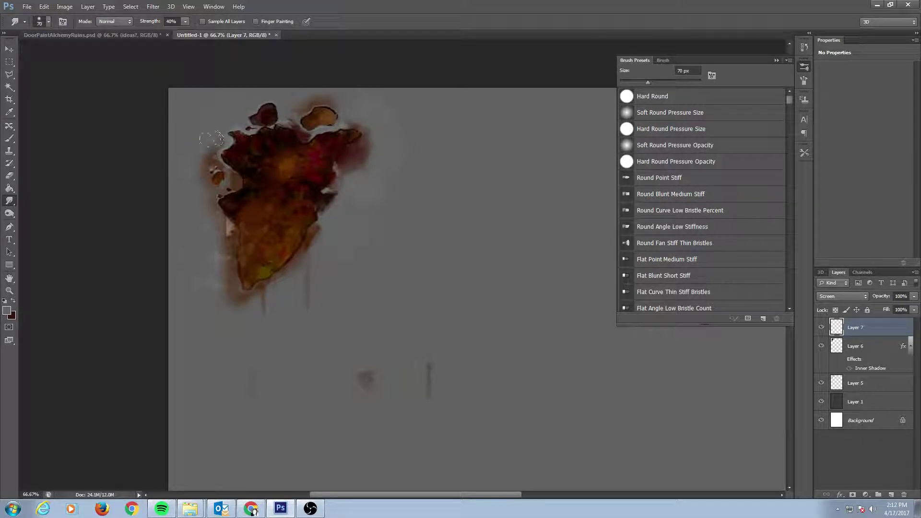
drag(202, 243, 204, 267)
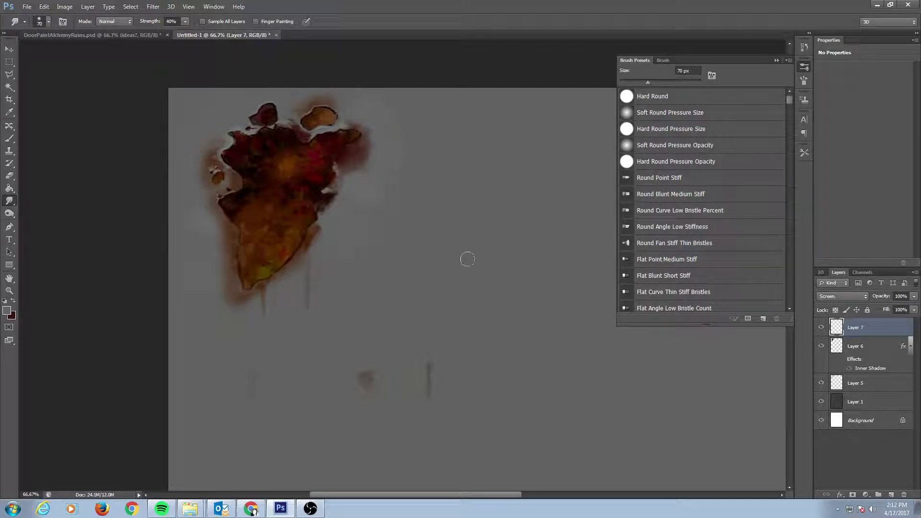
Paint a small light chip above the shape's left lobe with the rust brush at 100 px, and add dark red over it on Layer 7.
key(b)
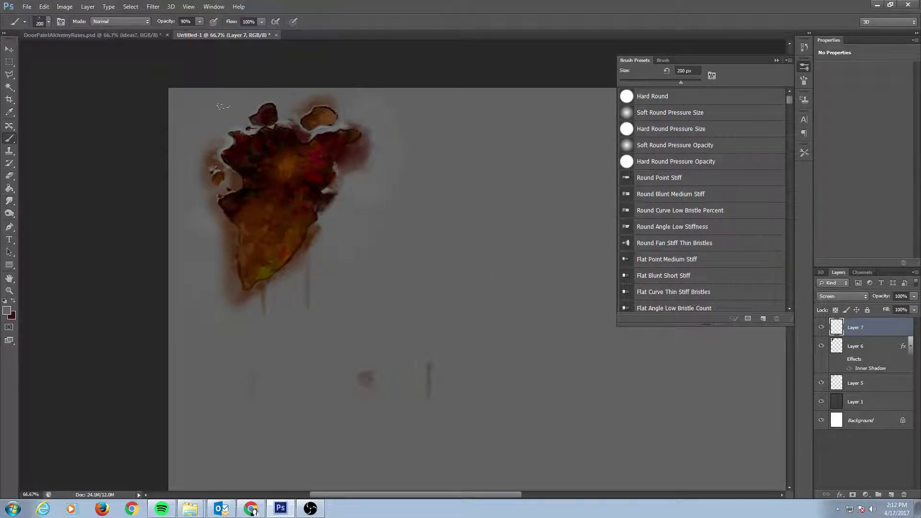
key(bracketleft)
key(bracketleft)
key(bracketleft)
key(bracketleft)
mouse_move(226, 124)
mouse_down()
mouse_move(243, 115)
mouse_move(219, 132)
mouse_up()
key(x)
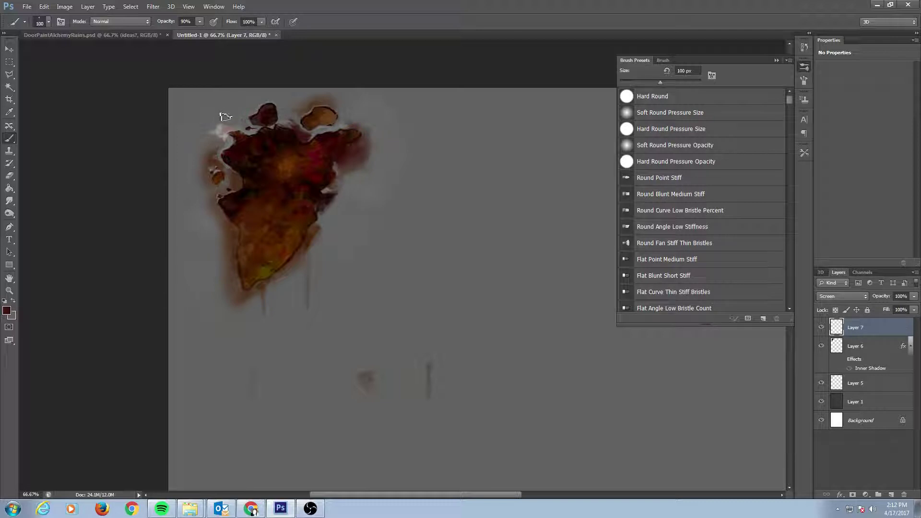
drag(226, 120, 229, 124)
Paint a dark red spot on Layer 6 over the new chip at the upper left, using the rust brush down to 80 px.
click(864, 347)
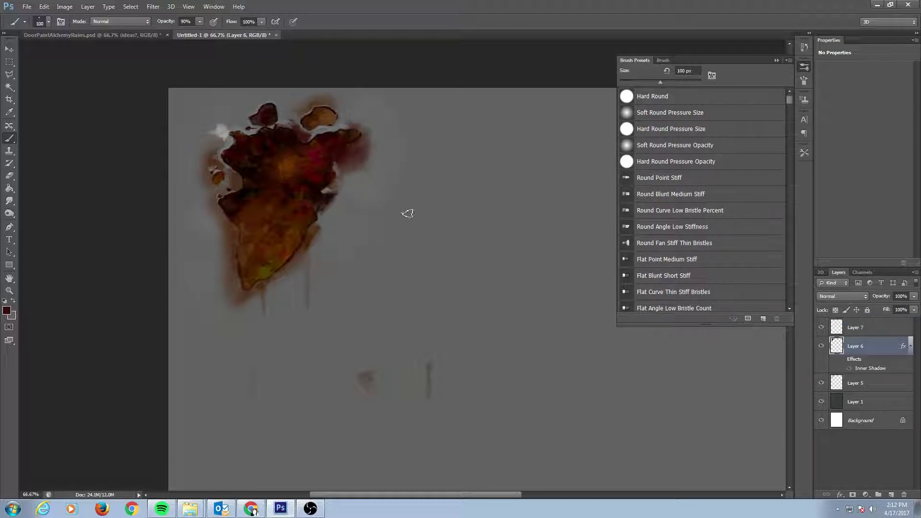
key(bracketleft)
key(bracketleft)
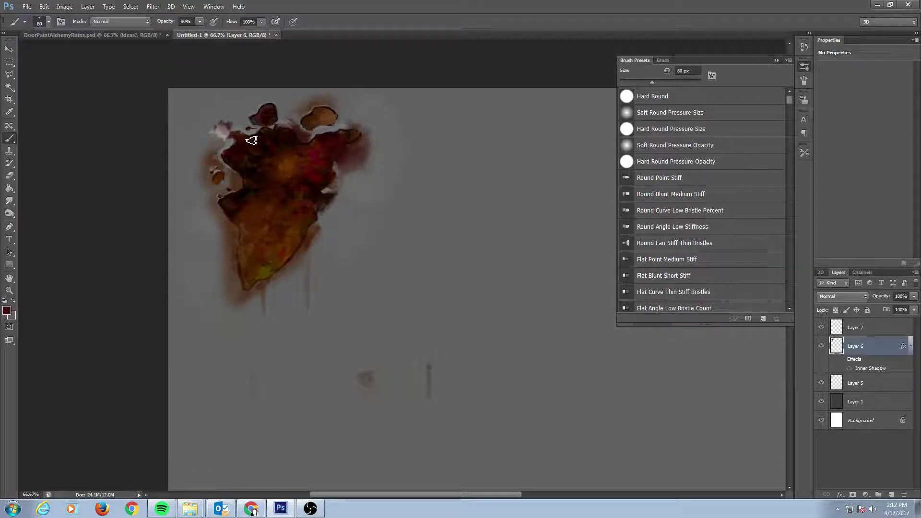
Reduce Layer 7's opacity to 43% and clean up the light texture over the new dark red spot with an eraser down to 35 px.
click(882, 326)
drag(914, 296, 898, 307)
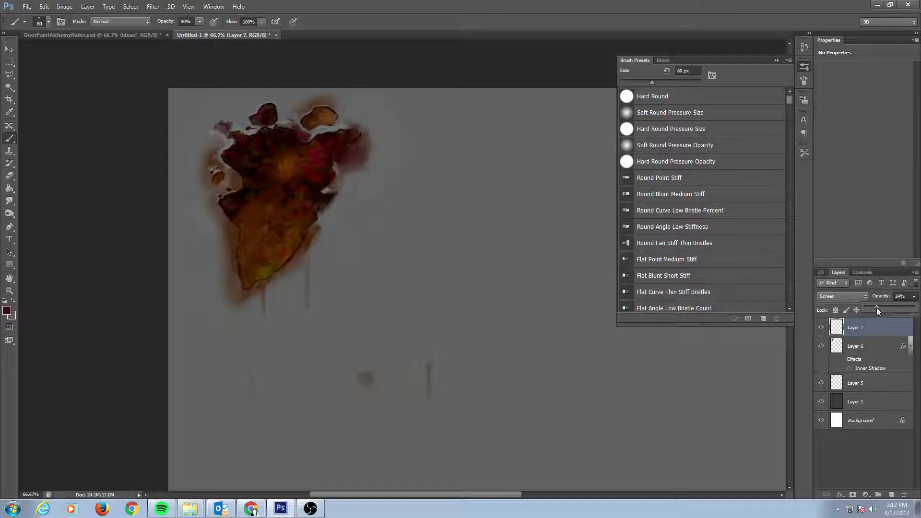
key(e)
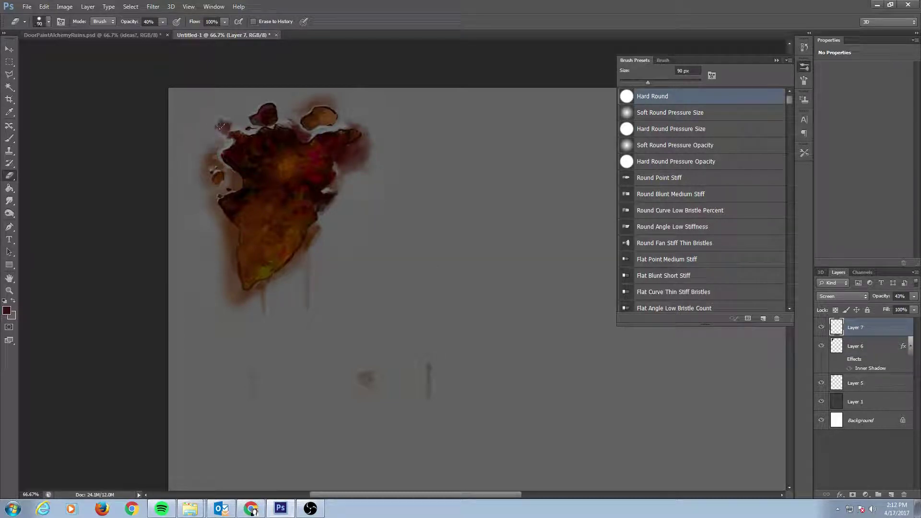
key(bracketleft)
key(bracketleft)
key(bracketleft)
key(bracketleft)
key(bracketleft)
key(bracketleft)
key(bracketleft)
key(bracketleft)
key(bracketleft)
key(bracketleft)
key(bracketleft)
key(b)
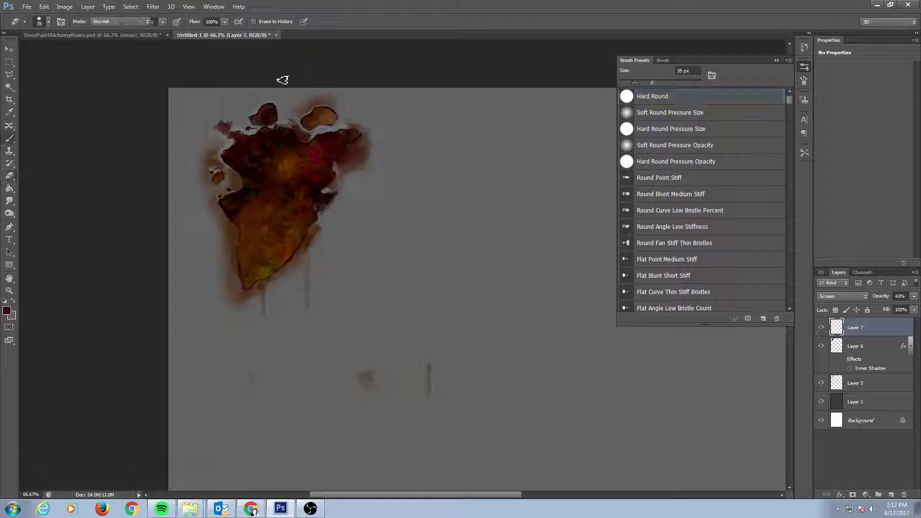
Try a dark red outline around the small upper-left spot on Layer 7 with the Hard Round brush at 6 px.
click(672, 97)
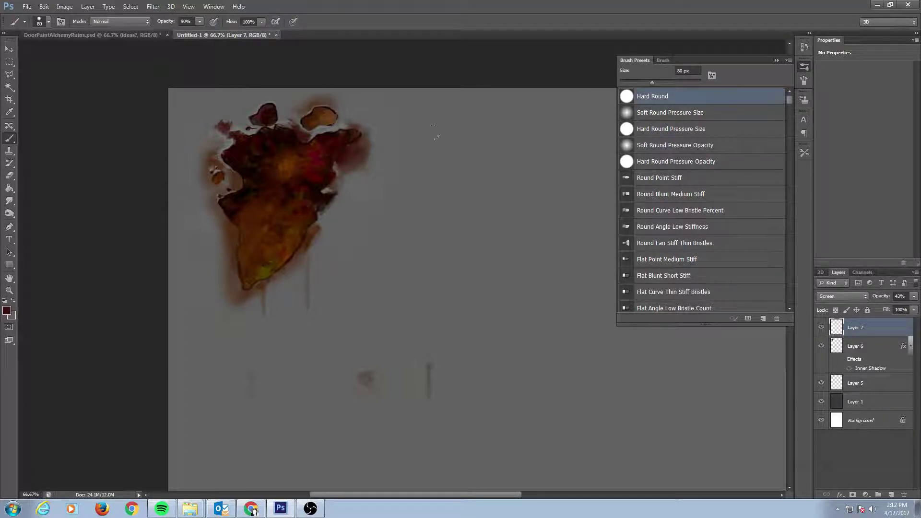
key(bracketleft)
key(bracketleft)
key(bracketleft)
key(bracketleft)
key(bracketleft)
key(bracketleft)
key(bracketleft)
key(bracketleft)
key(bracketleft)
alt+click(249, 165)
drag(220, 133, 248, 120)
Outline the small upper-left spot on Layer 6 in sampled dark tones with the Hard Round brush at 5 px, and sample orange-brown from the shape's centre.
click(866, 348)
alt+click(228, 167)
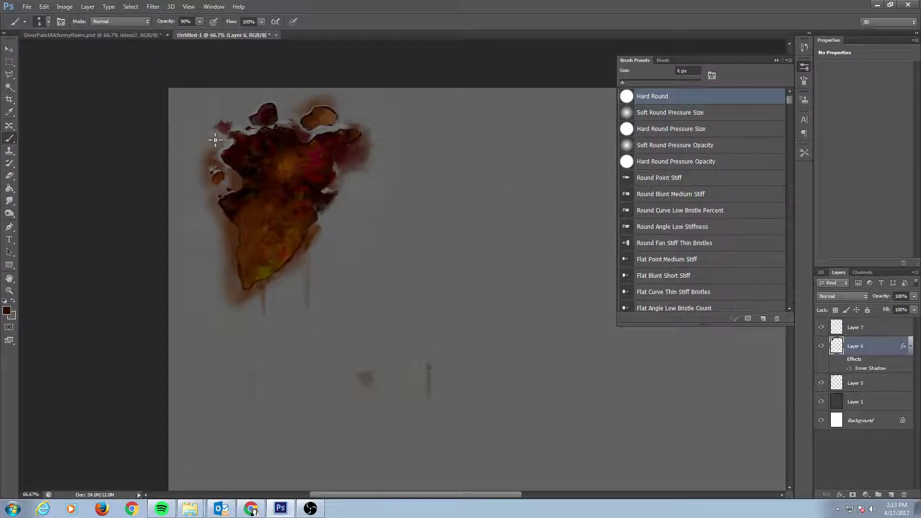
key(bracketleft)
key(bracketleft)
key(bracketleft)
alt+click(232, 125)
alt+click(287, 160)
key(s)
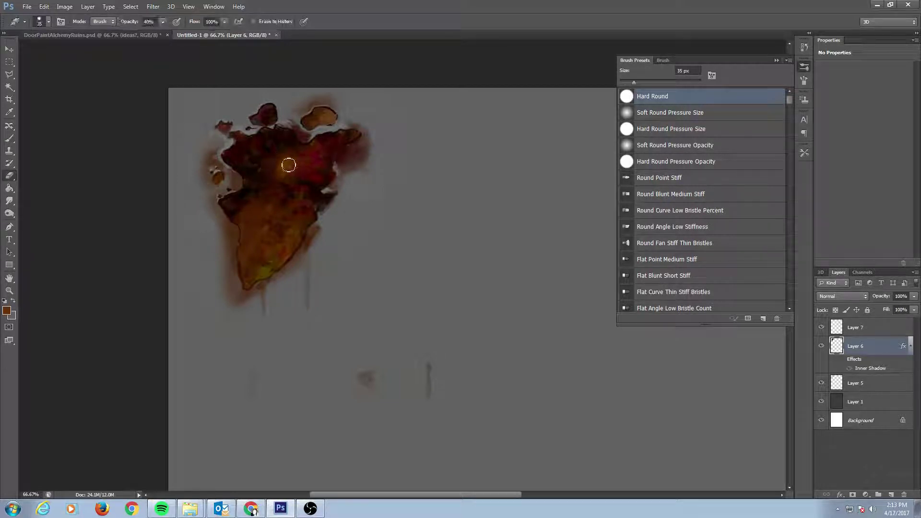
key(bracketleft)
key(bracketleft)
key(bracketleft)
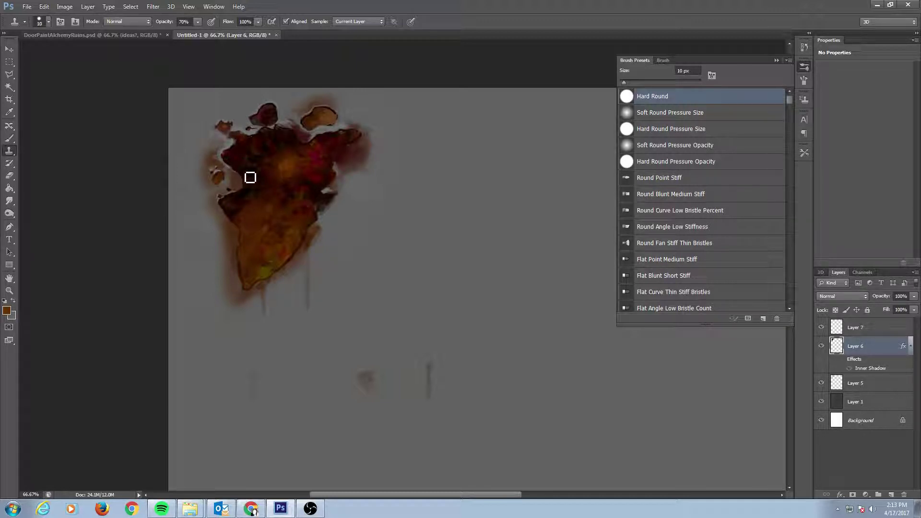
key(b)
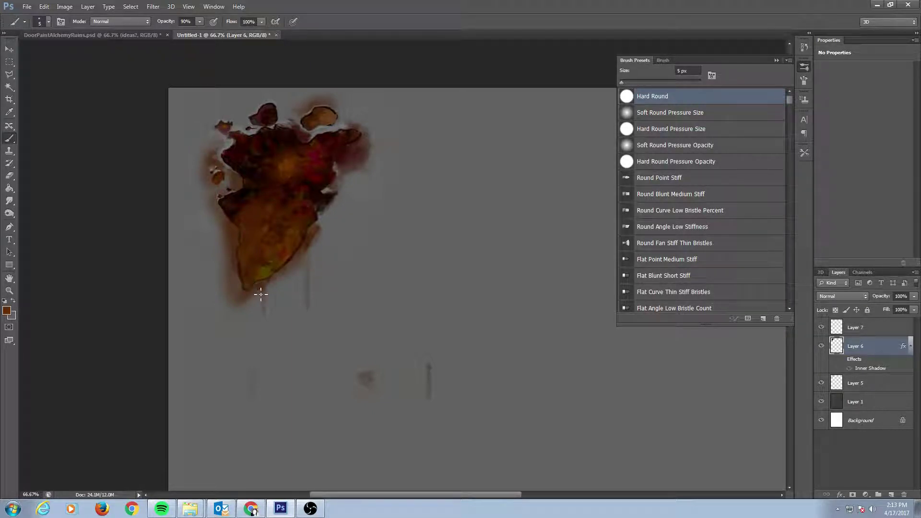
key(e)
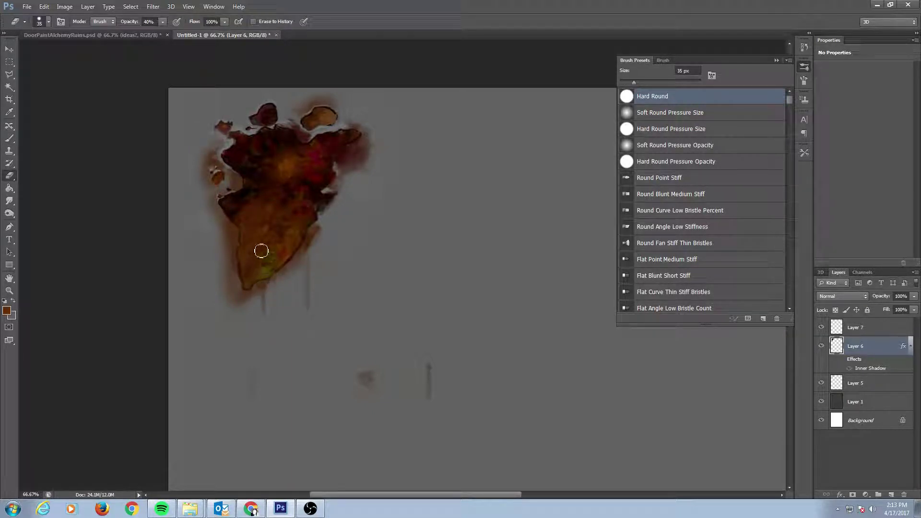
key(b)
key(alt)
key(s)
key(alt+f)
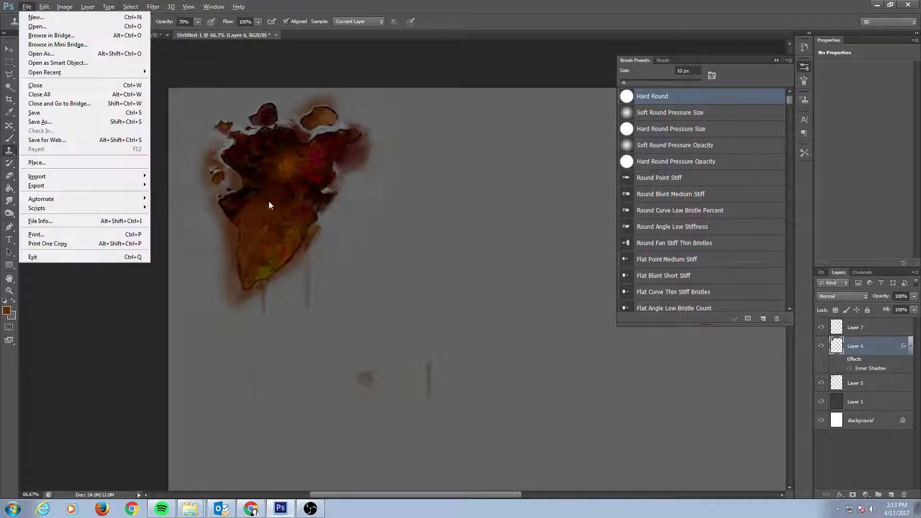
click(269, 203)
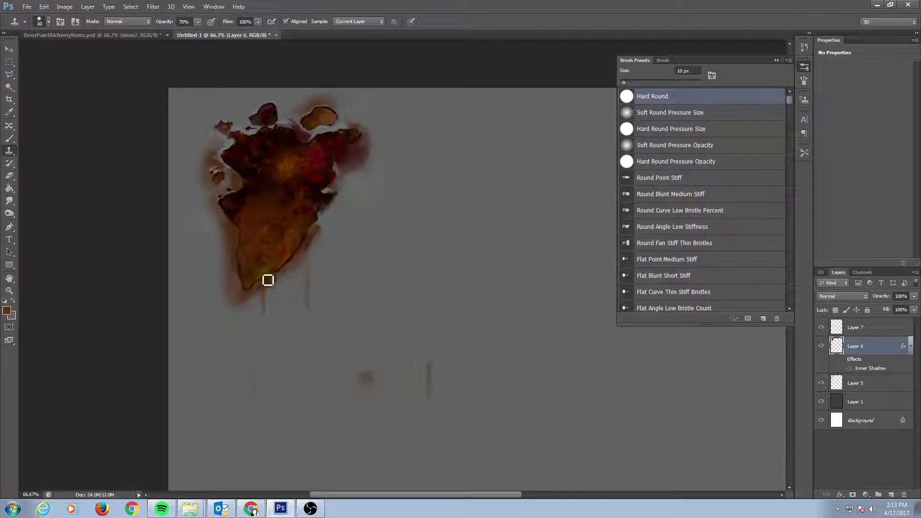
Try to paint a thin orange-brown drip below the shape's lower tip on Layer 6 with the 5 px Hard Round brush.
key(b)
drag(265, 285, 264, 358)
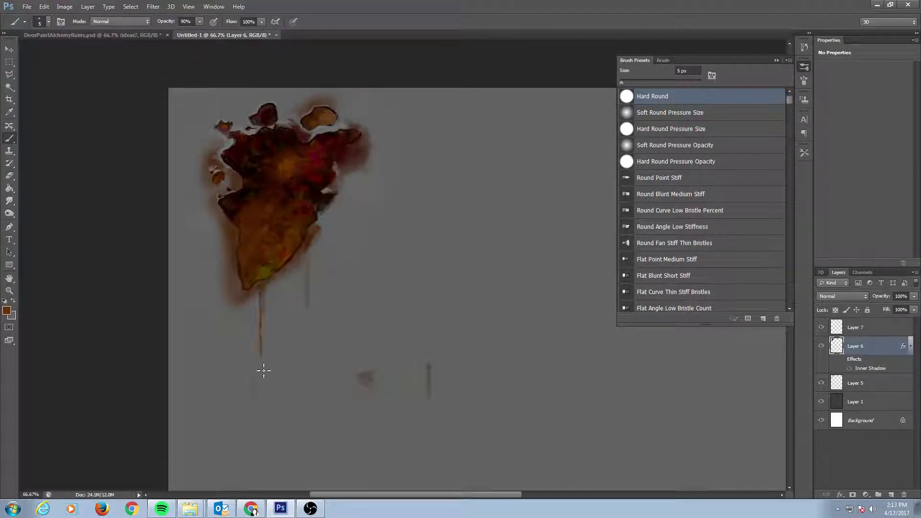
key(s)
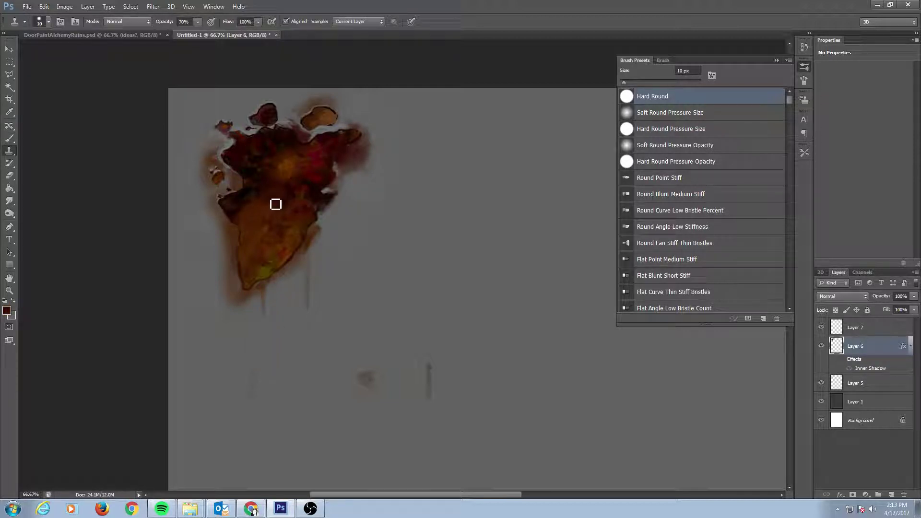
Clone the shape's dark rust texture into a short, thick drip below its lower tip on Layer 6 at 20 px.
key(bracketright)
key(bracketright)
mouse_move(261, 287)
mouse_down()
mouse_move(263, 344)
mouse_move(265, 367)
mouse_up()
key(ctrl+z)
drag(266, 289, 264, 307)
key(l)
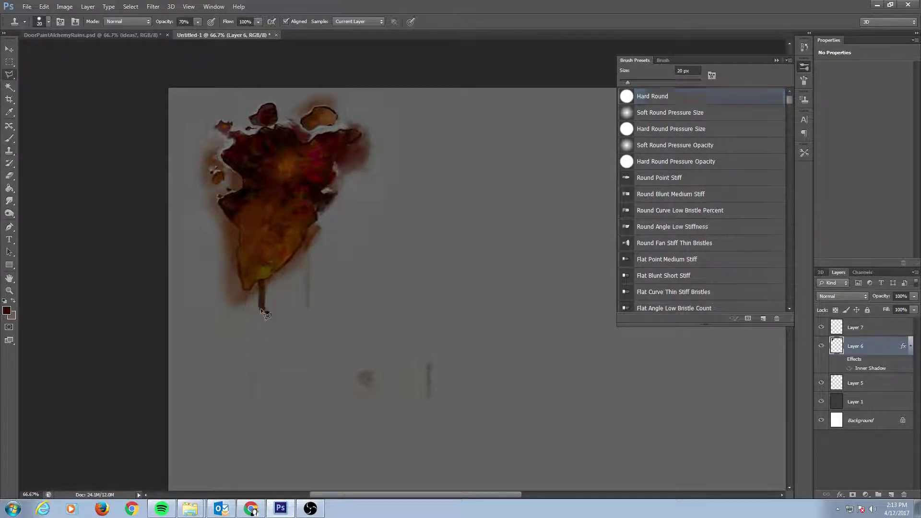
click(266, 311)
click(279, 254)
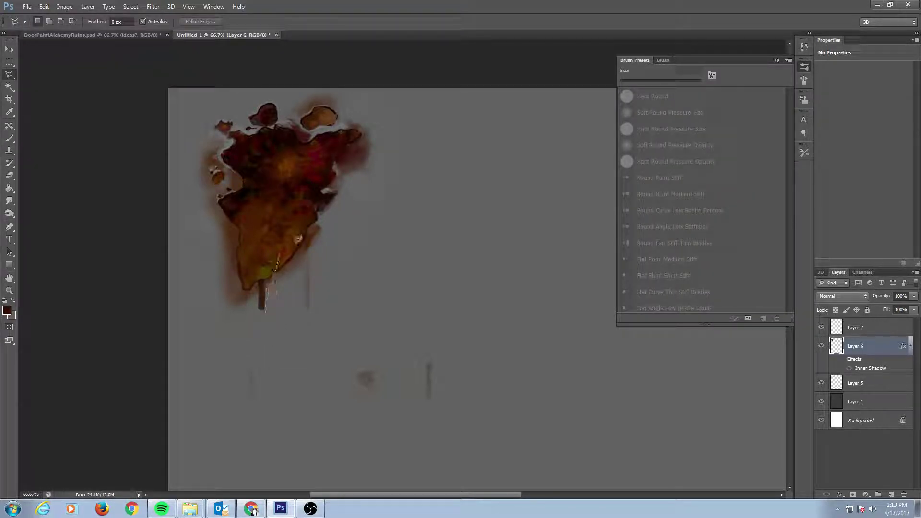
key(Escape)
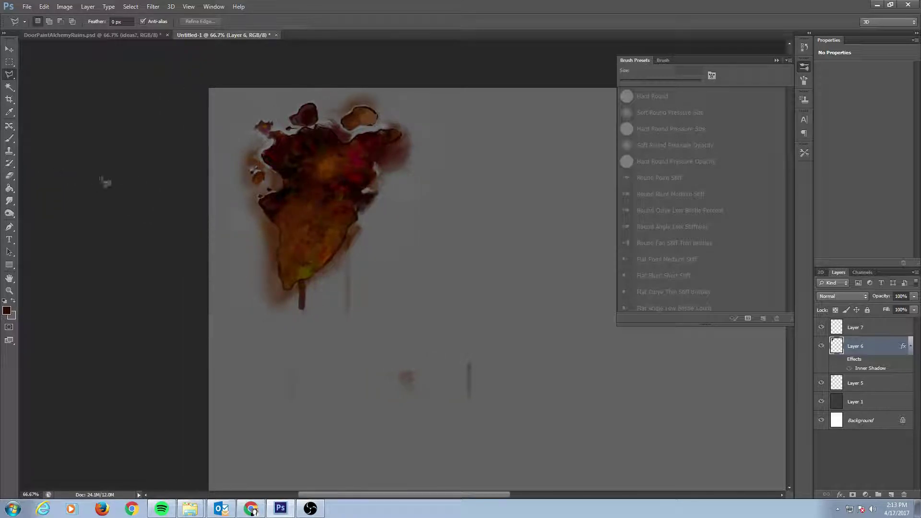
Try to smudge the thick drip downward from the shape's tip with a large brush at 40% strength.
click(10, 202)
mouse_move(292, 287)
mouse_down()
mouse_move(303, 299)
mouse_move(297, 339)
mouse_move(305, 331)
mouse_move(303, 298)
mouse_move(301, 331)
mouse_up()
key(bracketleft)
key(bracketleft)
key(bracketleft)
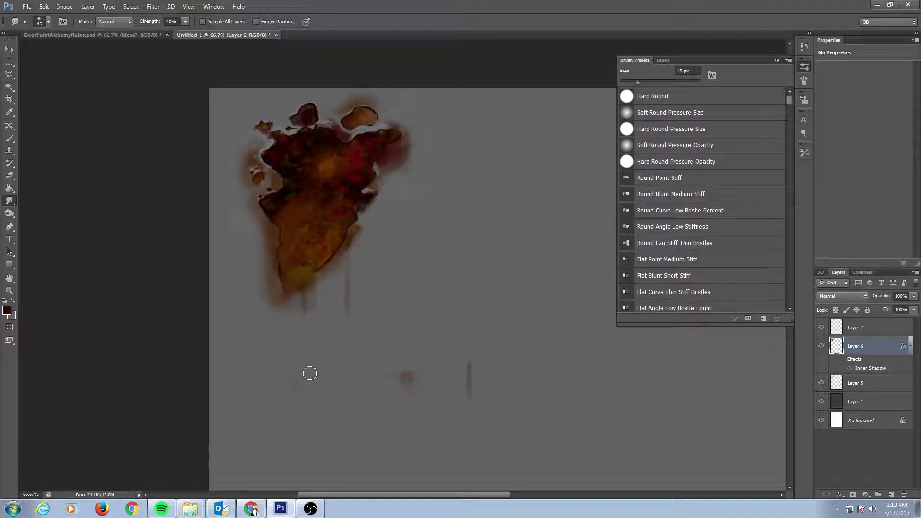
key(ctrl+alt+z)
key(ctrl+alt+z)
Try smudging the thick drip with a 15 px brush, and undo back to before the drip was cloned.
key(bracketleft)
key(bracketleft)
key(bracketleft)
key(bracketleft)
key(bracketleft)
key(bracketleft)
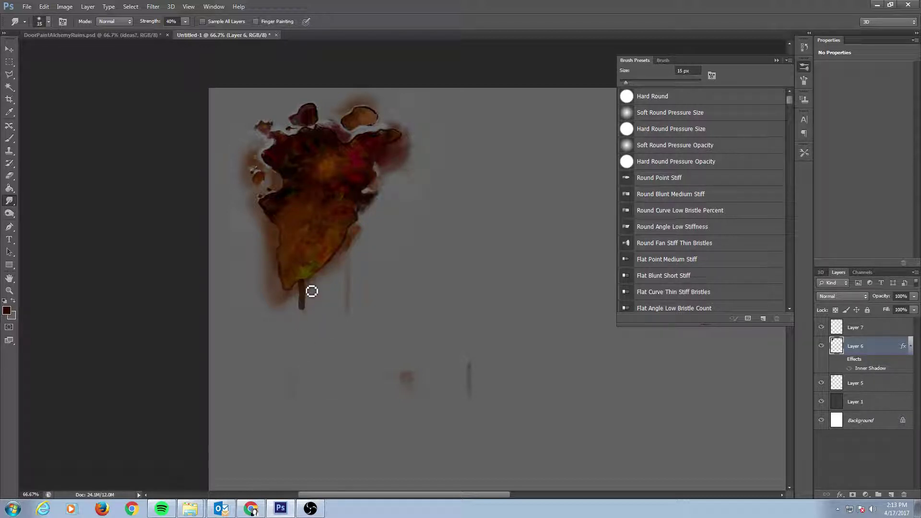
drag(307, 288, 307, 335)
key(ctrl+alt+z)
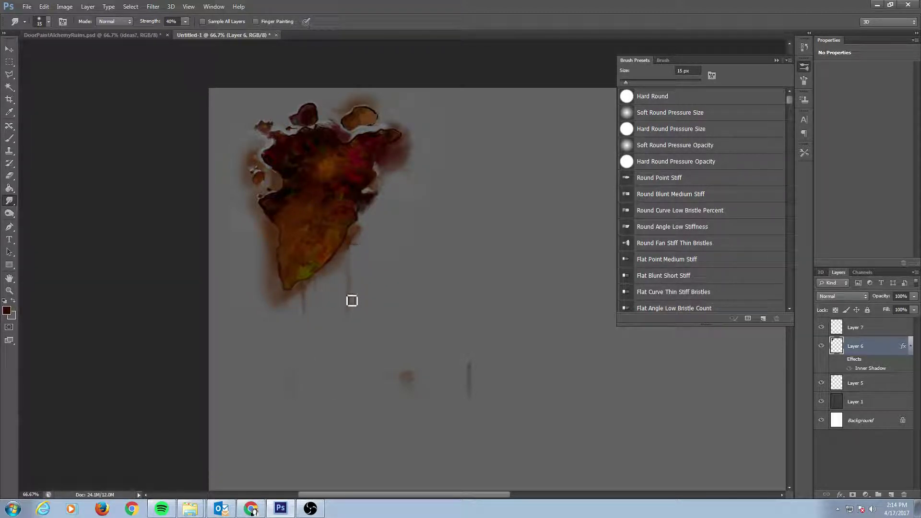
key(ctrl+z)
Smudge the faint drip below the shape's lower tip downward on Layer 5 and Layer 6 at 15 px and 40% strength.
click(868, 385)
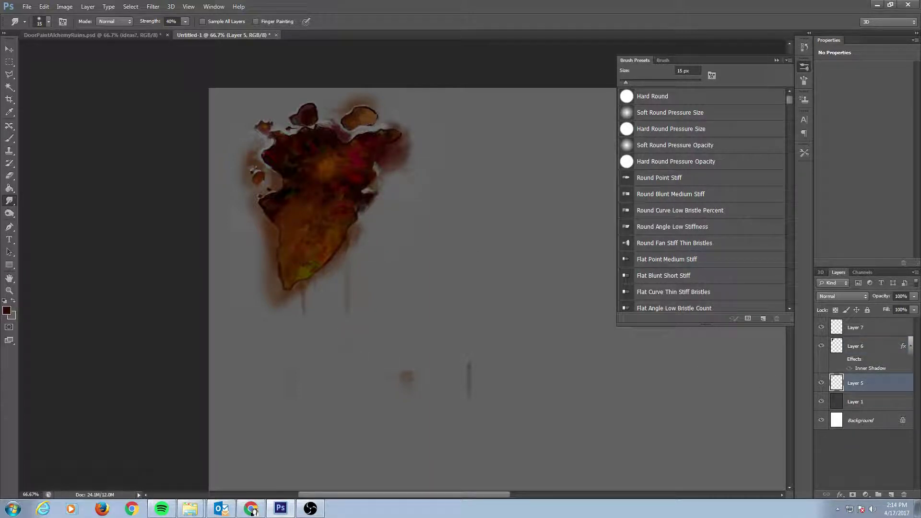
drag(306, 287, 308, 354)
click(866, 346)
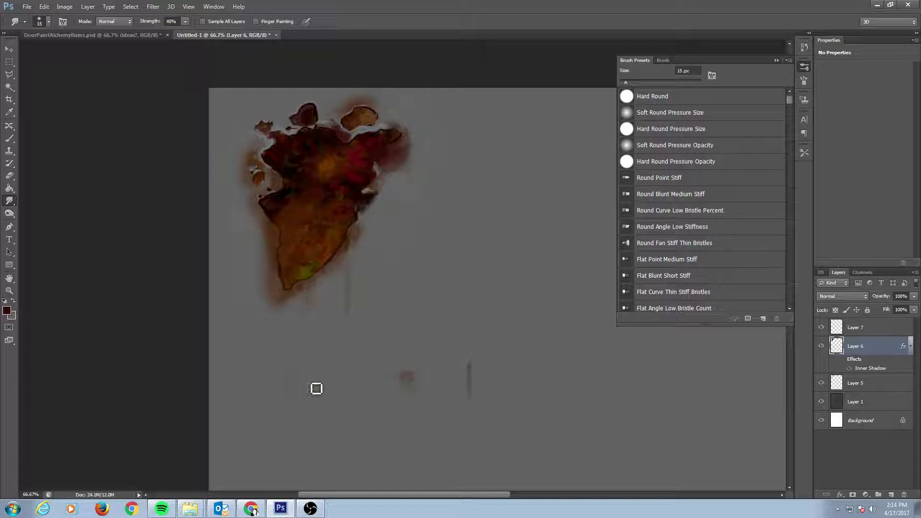
mouse_move(307, 284)
mouse_down()
mouse_move(310, 346)
mouse_move(311, 327)
mouse_move(312, 338)
mouse_up()
Smudge the soft halo on Layer 5 around the small upper-left spot with the 15 px brush.
key(alt+bracketleft)
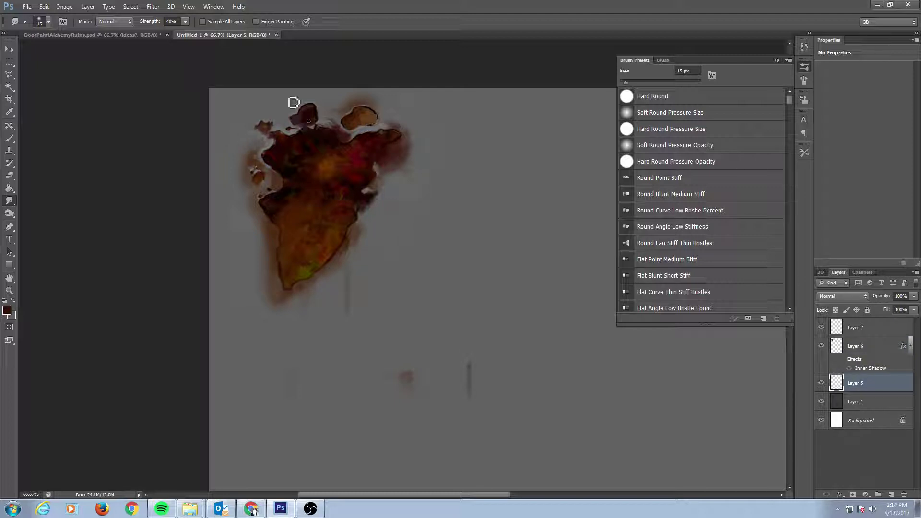
drag(269, 123, 267, 151)
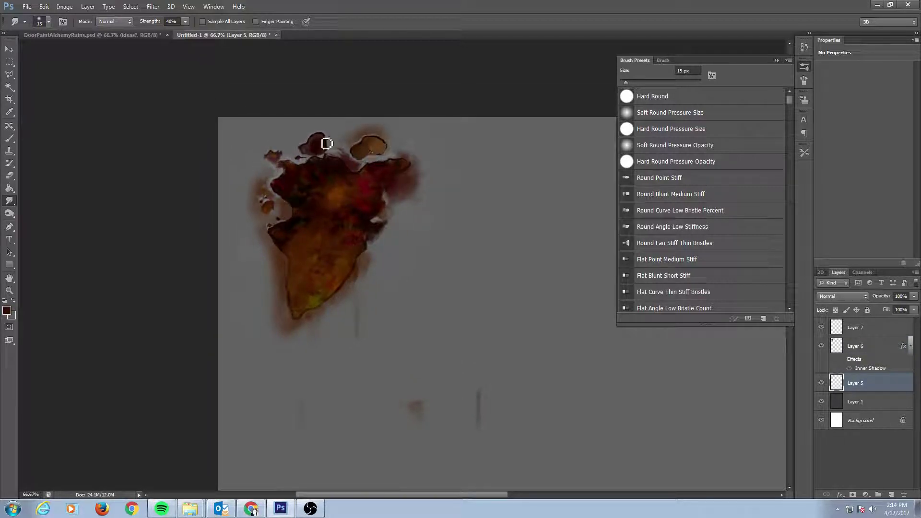